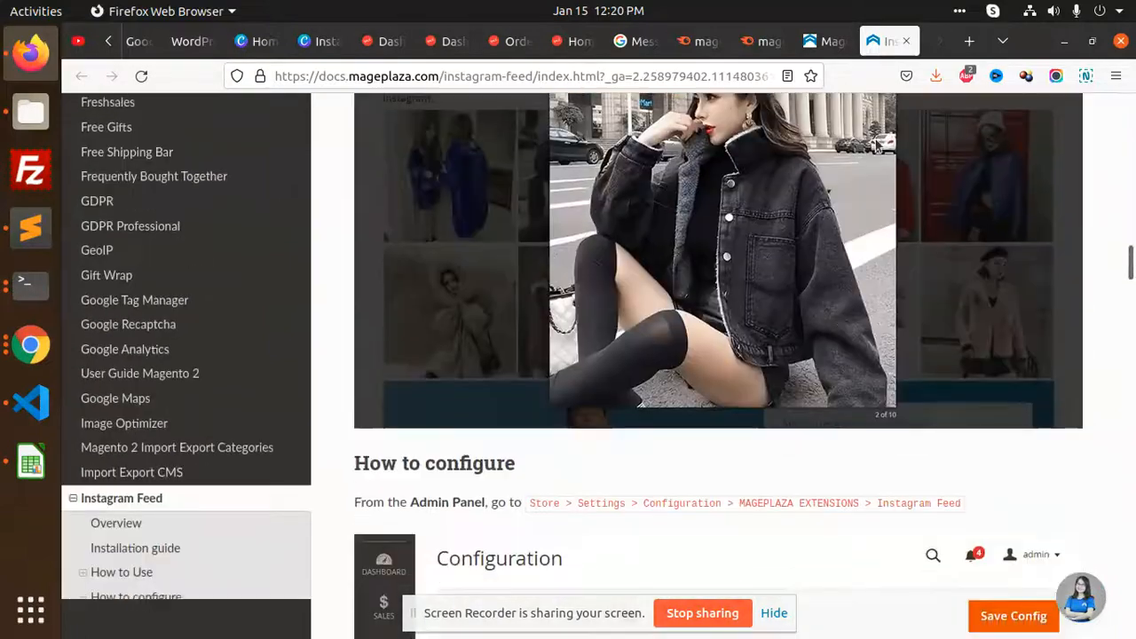
Switch to the mageplaza.com Instagram Feed product page and scroll through its details
left_click(826, 41)
scroll(745, 362, "down", 3)
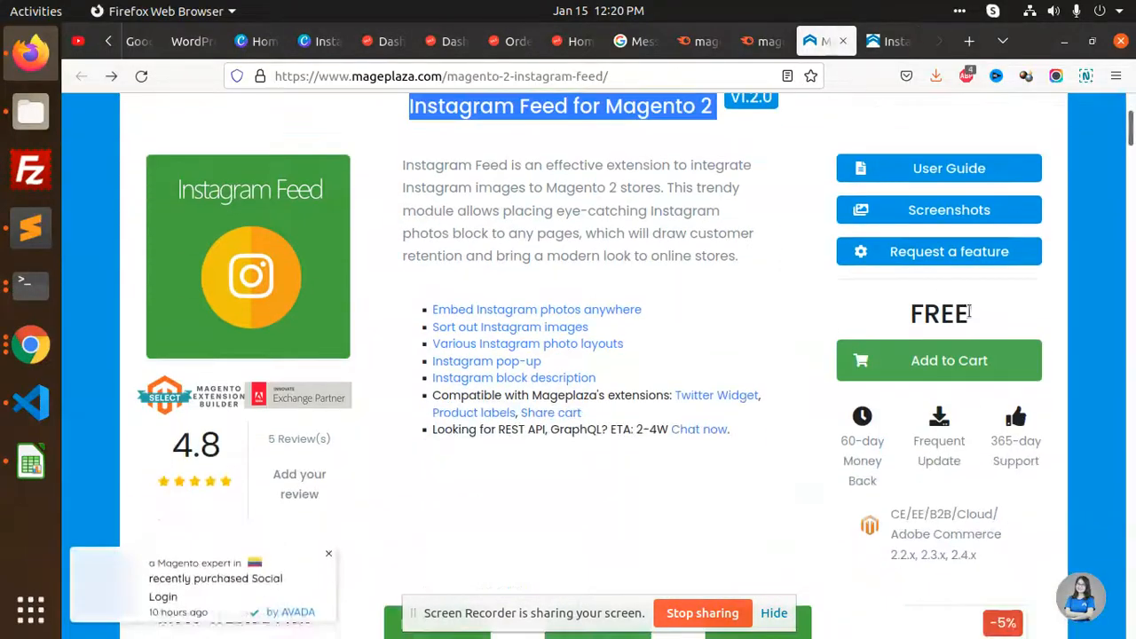
scroll(1021, 373, "down", 2)
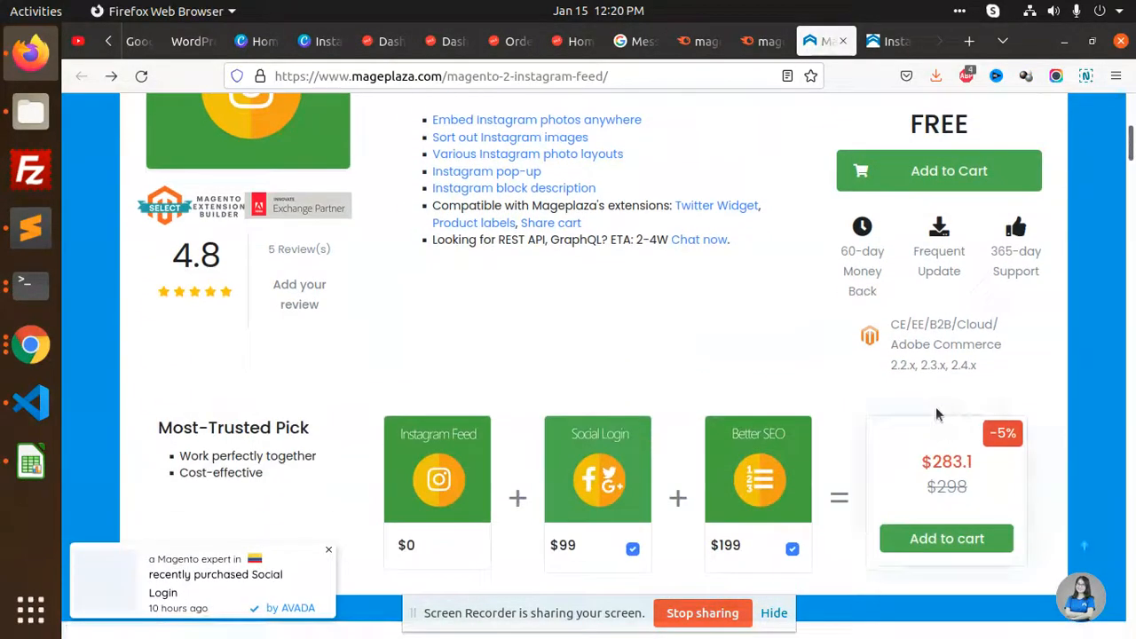
scroll(968, 413, "up", 4)
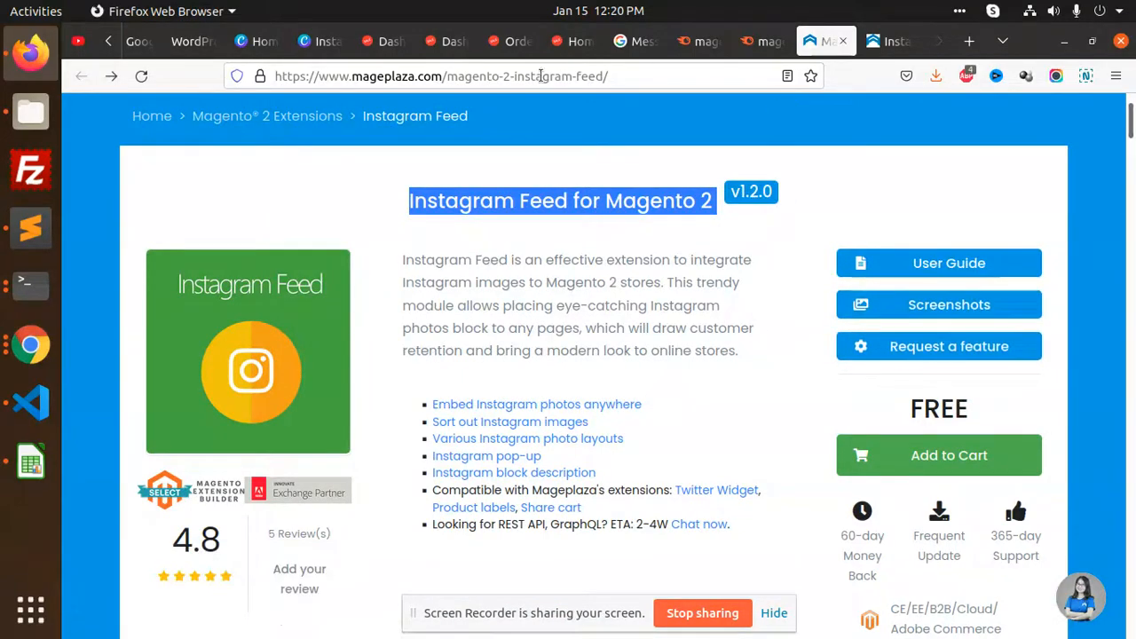
scroll(680, 278, "down", 15)
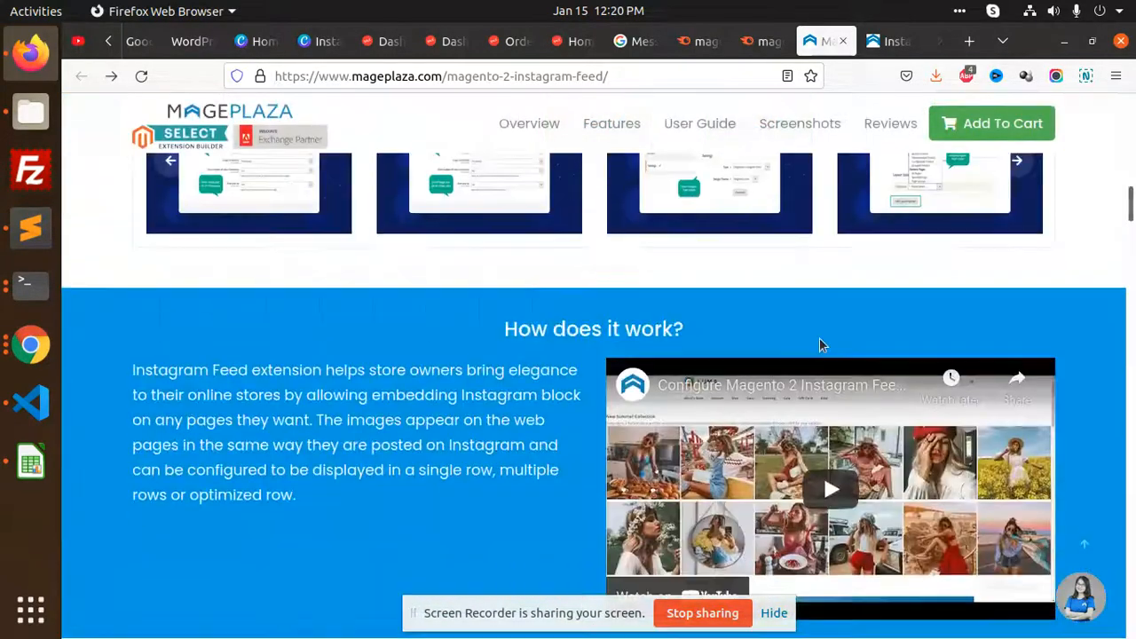
scroll(861, 347, "down", 12)
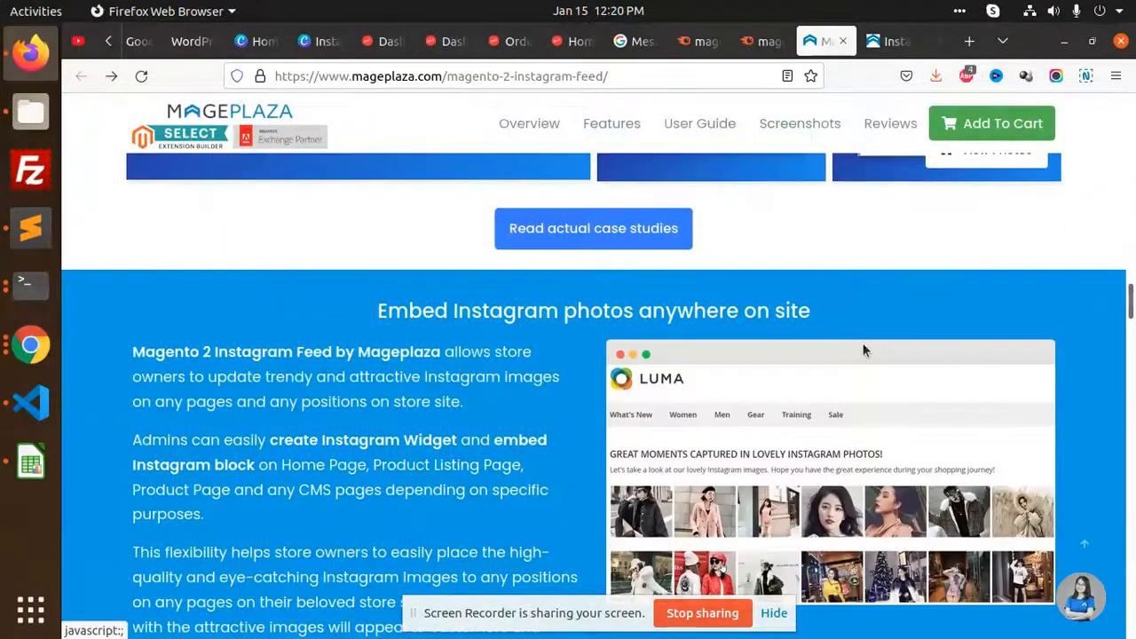
scroll(745, 299, "down", 10)
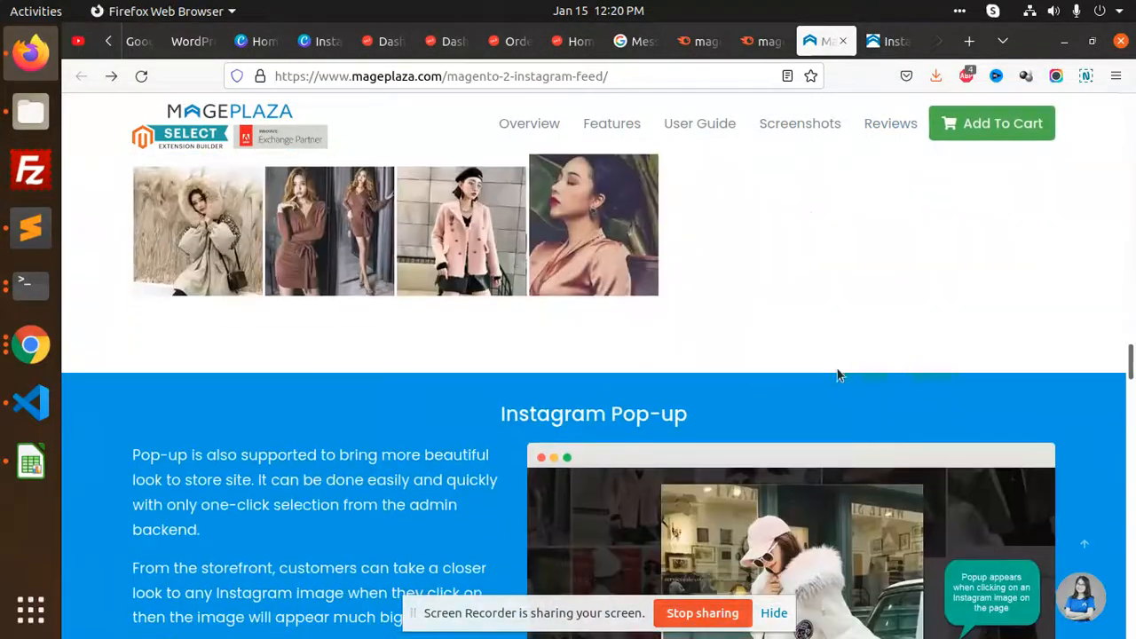
scroll(782, 380, "down", 9)
scroll(964, 363, "down", 5)
scroll(625, 444, "down", 5)
Select the product title 'Instagram Feed for Magento 2'
left_click_drag(1133, 509, 1134, 102)
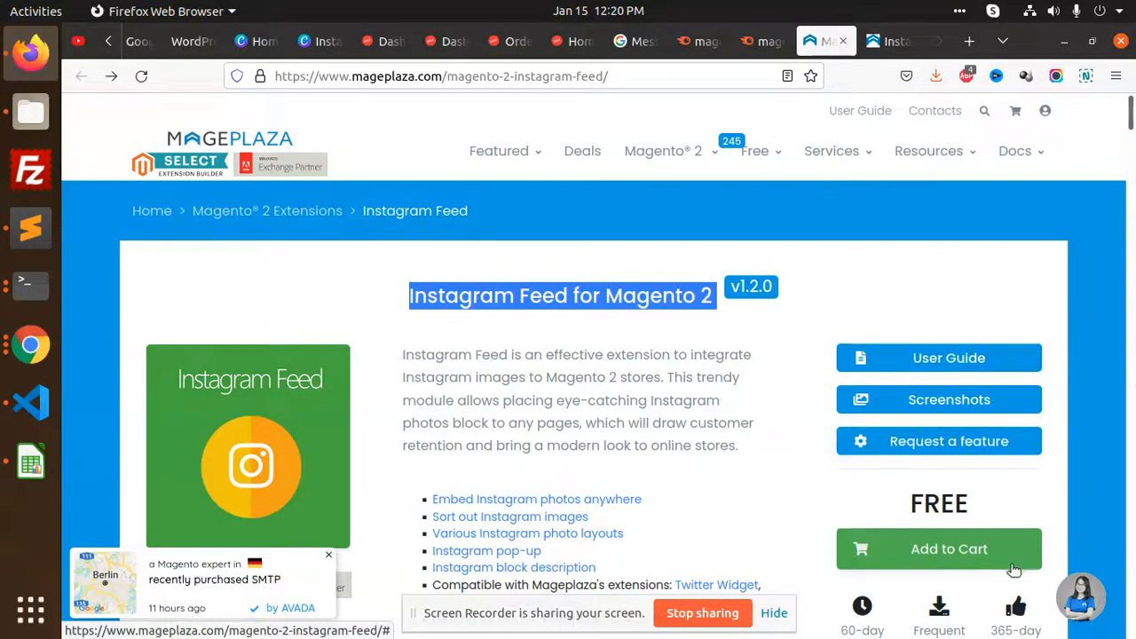
scroll(968, 474, "down", 3)
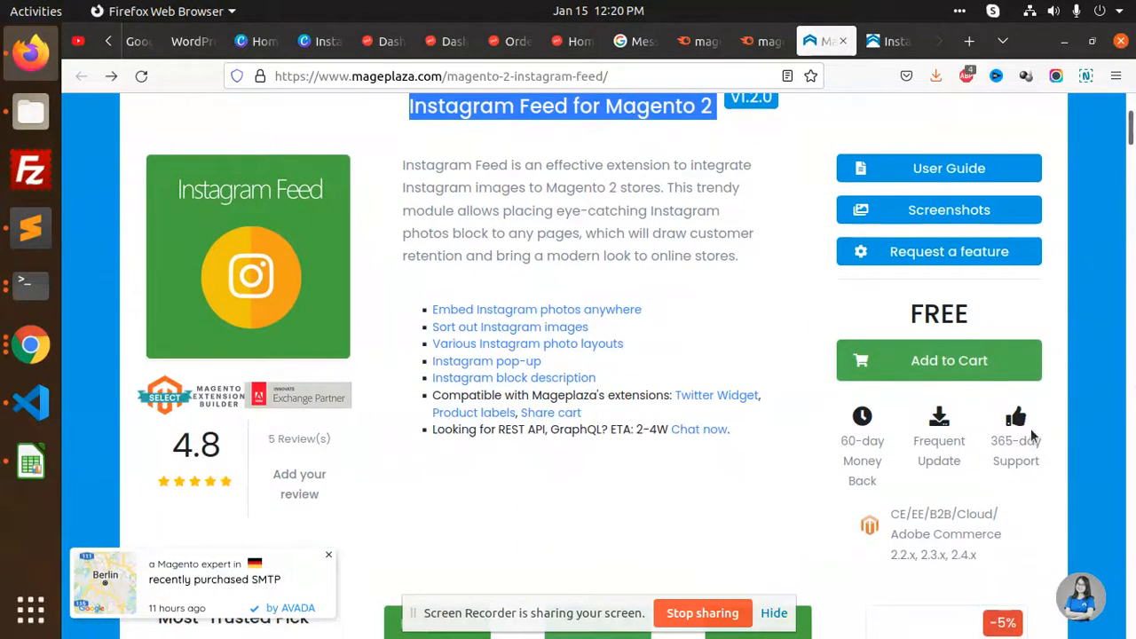
scroll(657, 227, "up", 3)
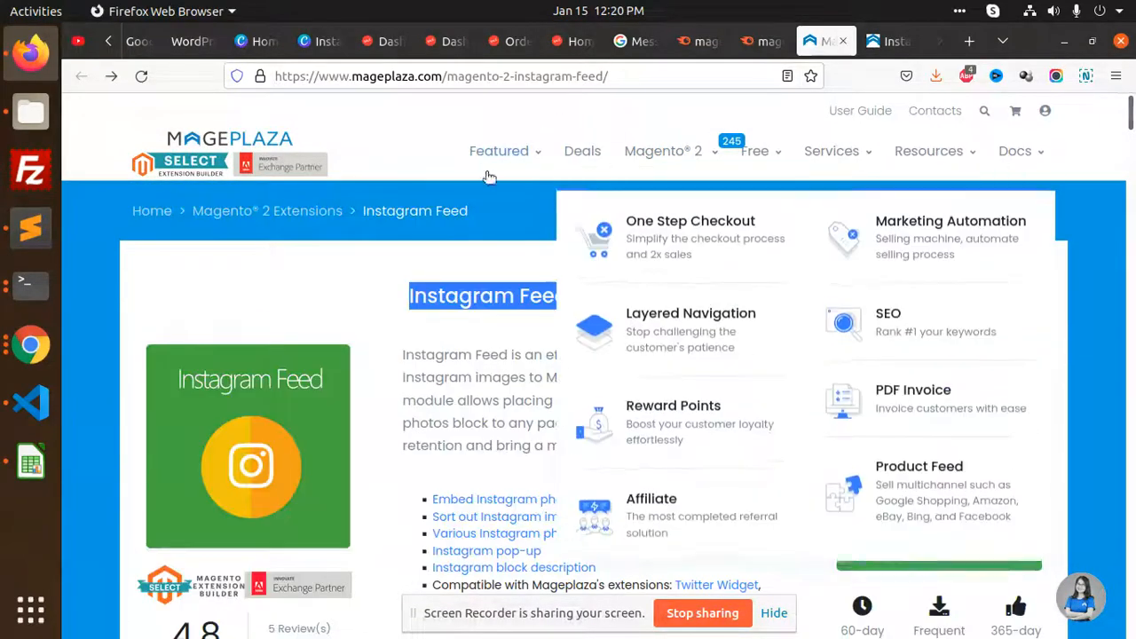
left_click(411, 296)
left_click_drag(411, 295, 711, 297)
key("ctrl+c")
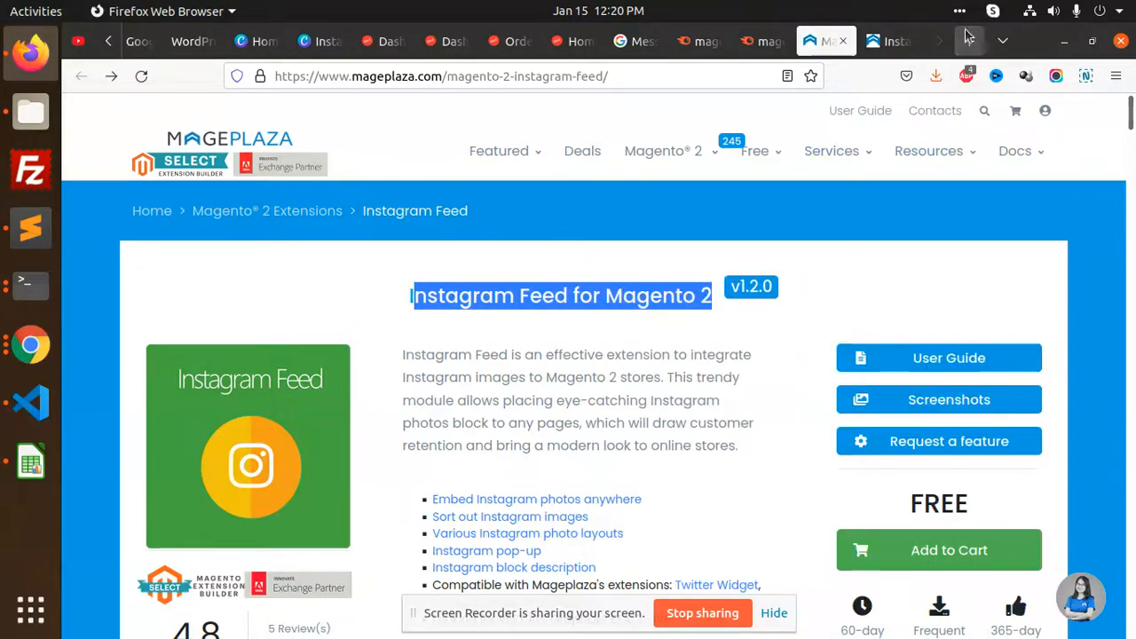
Search Google for the product title plus 'mageplaza github' and open the GitHub repository result
left_click(967, 41)
key("ctrl+v")
type("ma")
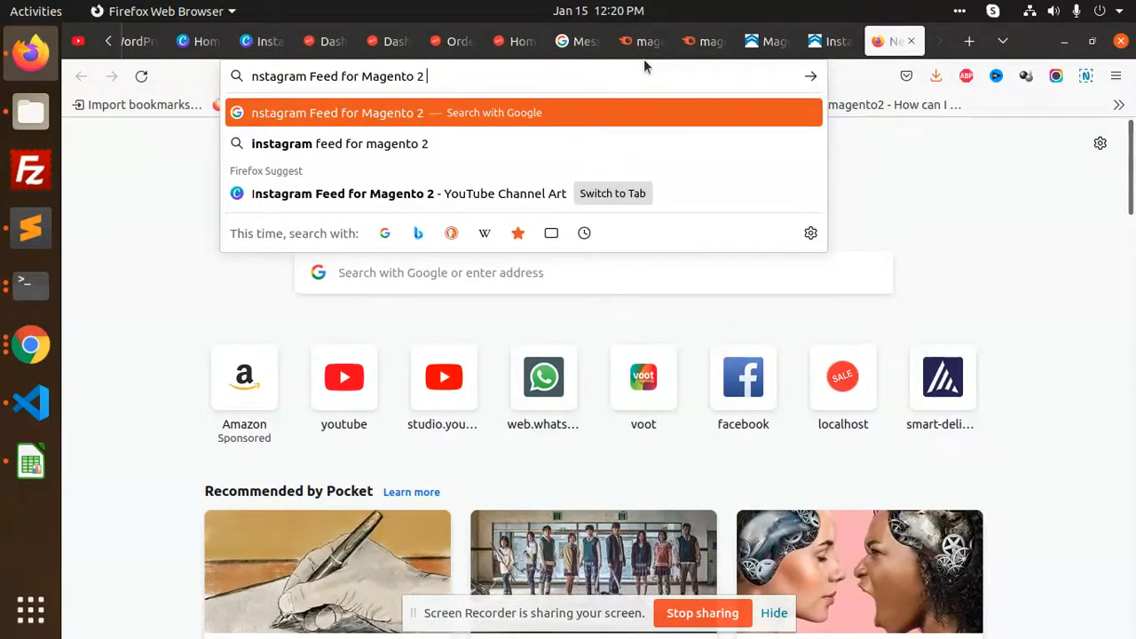
type("gep")
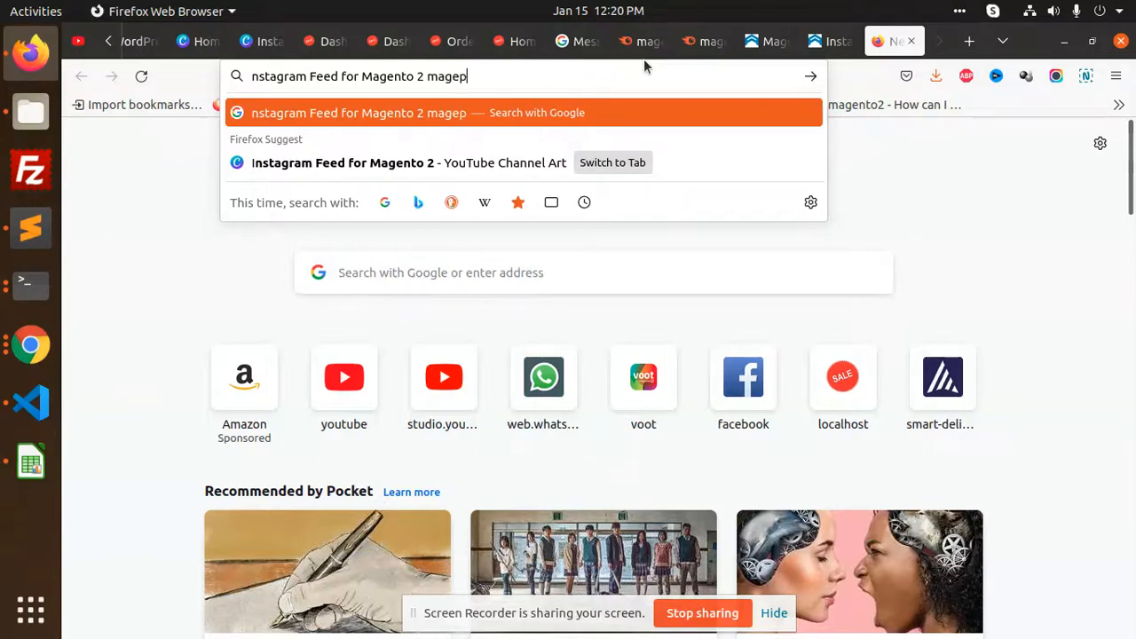
type("lza agithub")
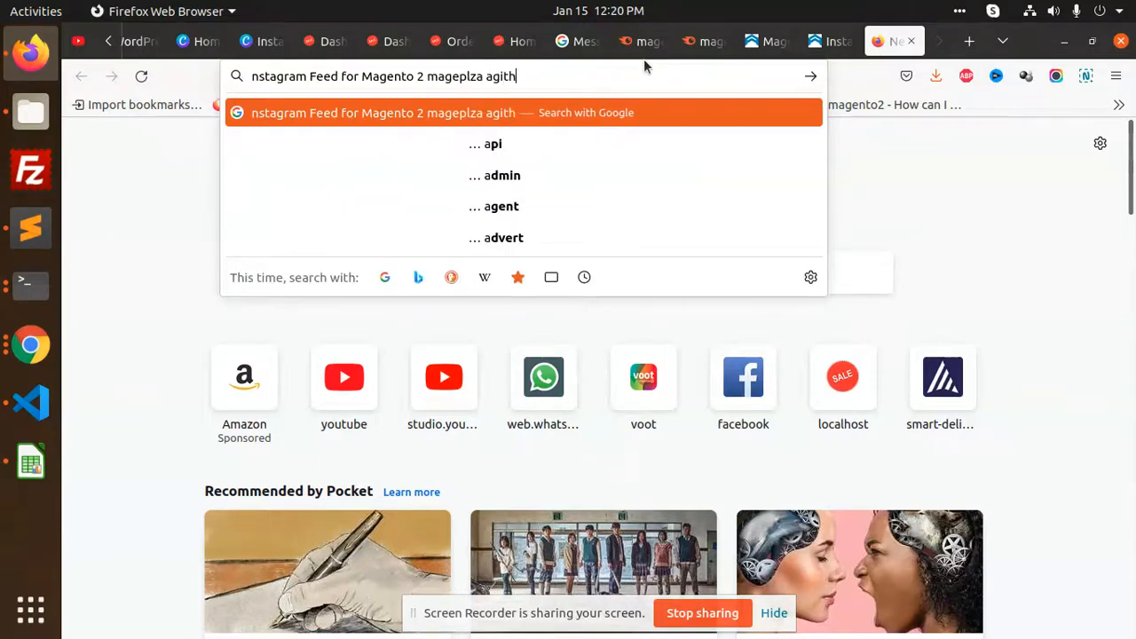
key("Return")
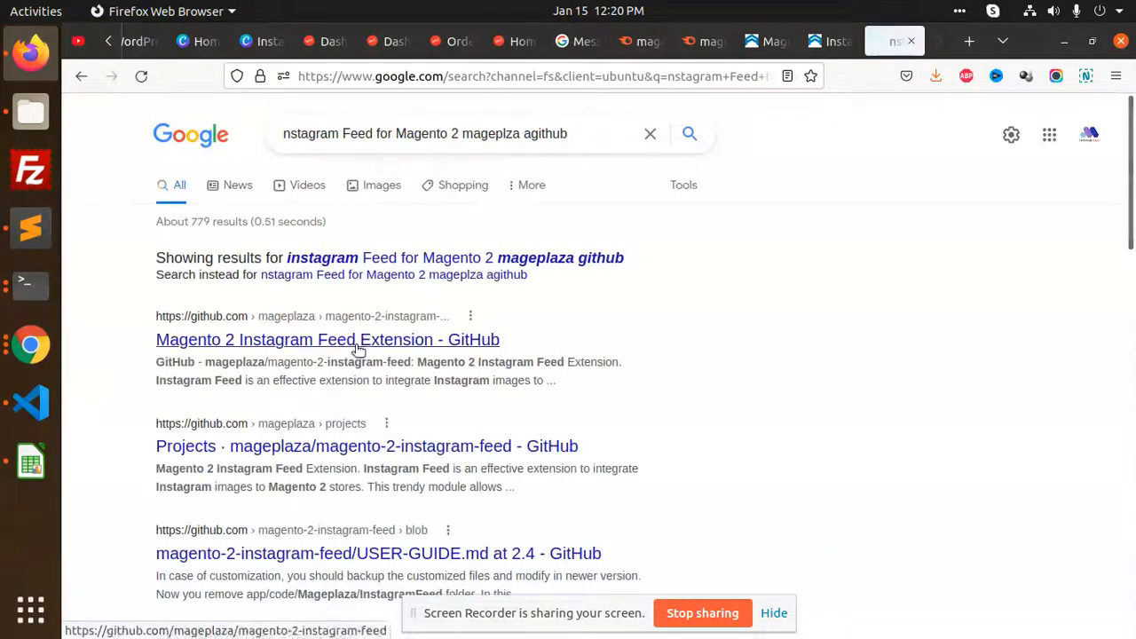
middle_click(435, 338)
left_click(875, 42)
Select the composer require install command in the repository README
scroll(532, 365, "down", 10)
scroll(426, 364, "down", 5)
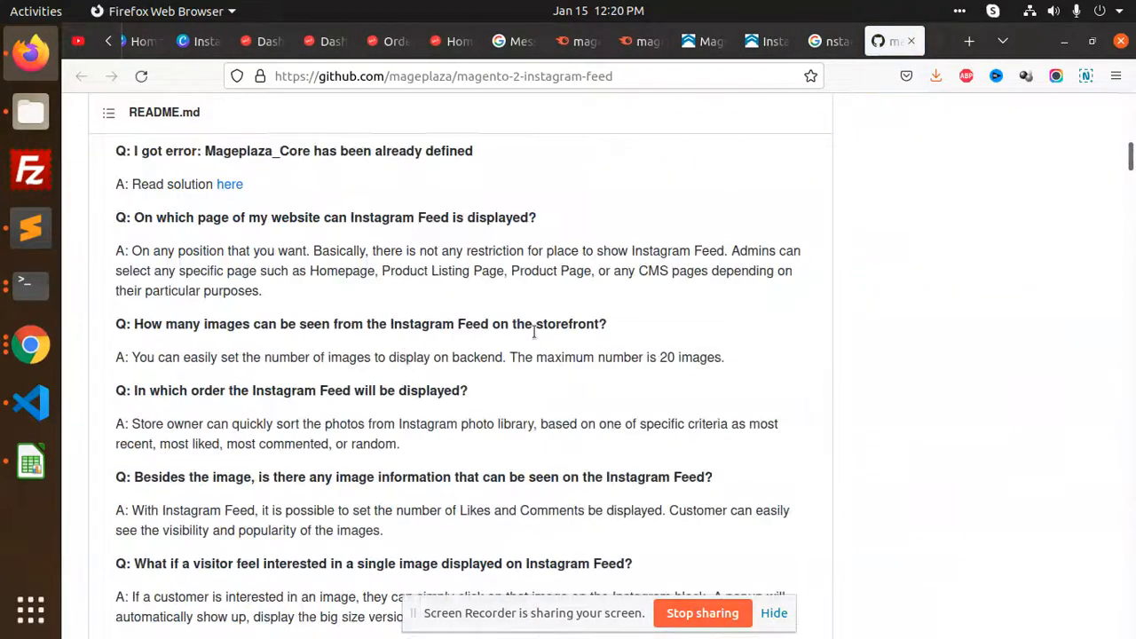
scroll(444, 216, "down", 10)
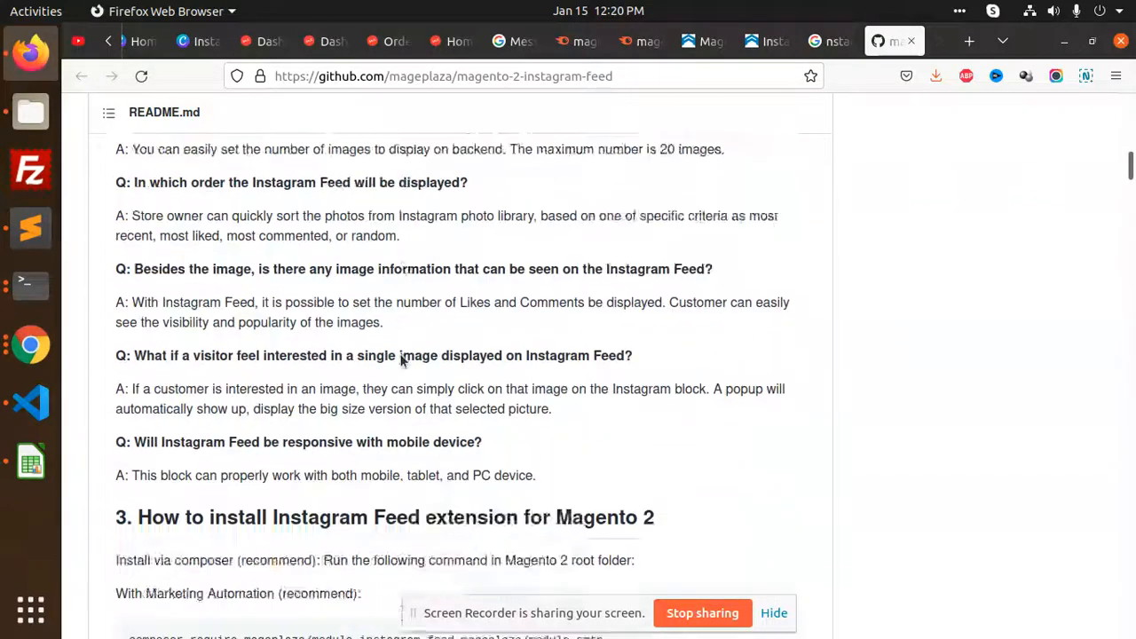
scroll(391, 302, "up", 2)
triple_click(331, 308)
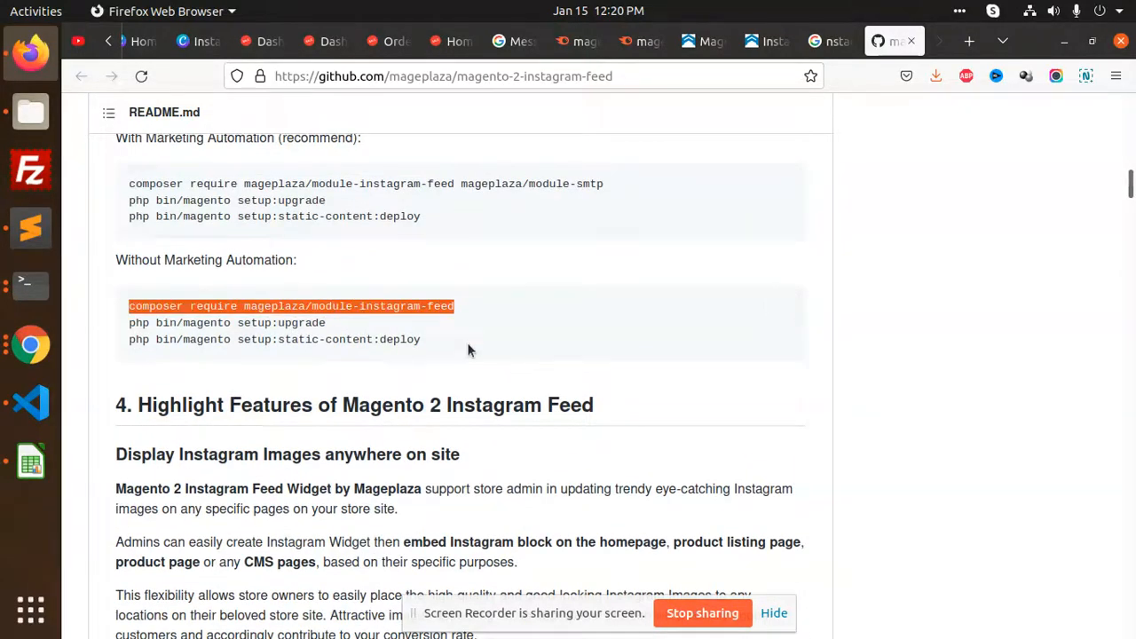
left_click(30, 285)
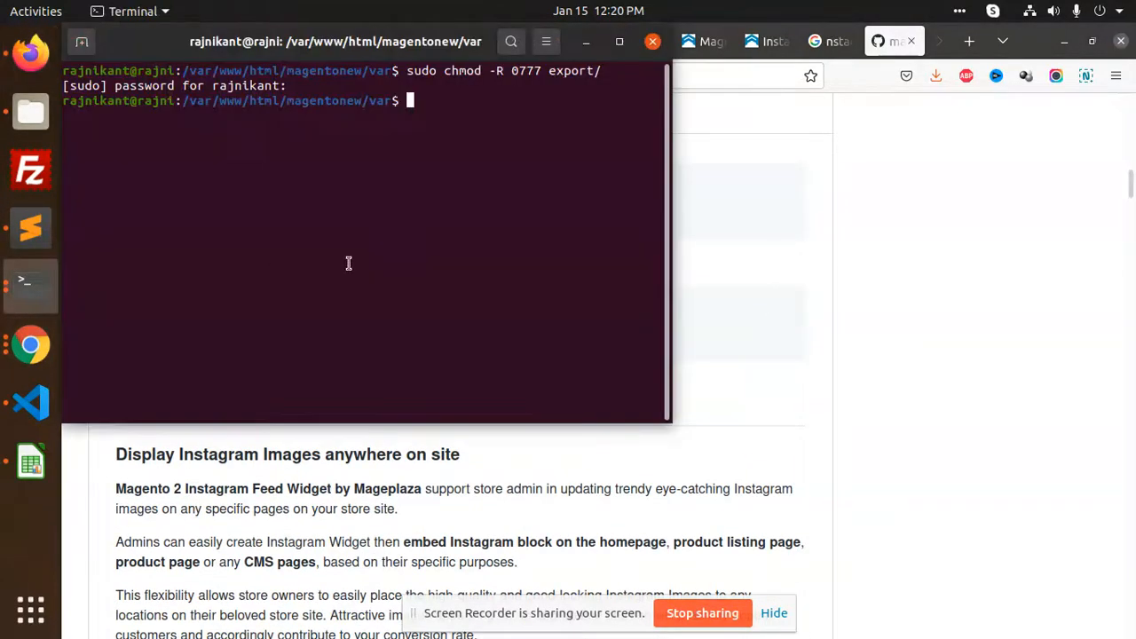
Run 'sudo composer require mageplaza/module-instagram-feed' in the magentonew terminal, answering yes to continue as root
left_click(653, 43)
left_click(29, 284)
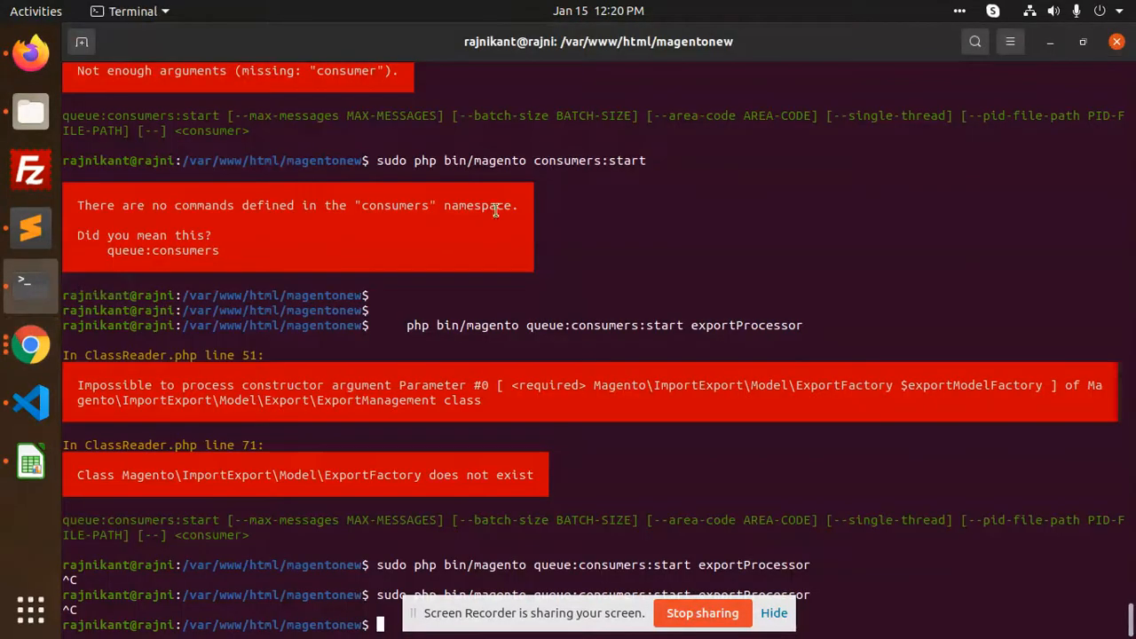
right_click(803, 427)
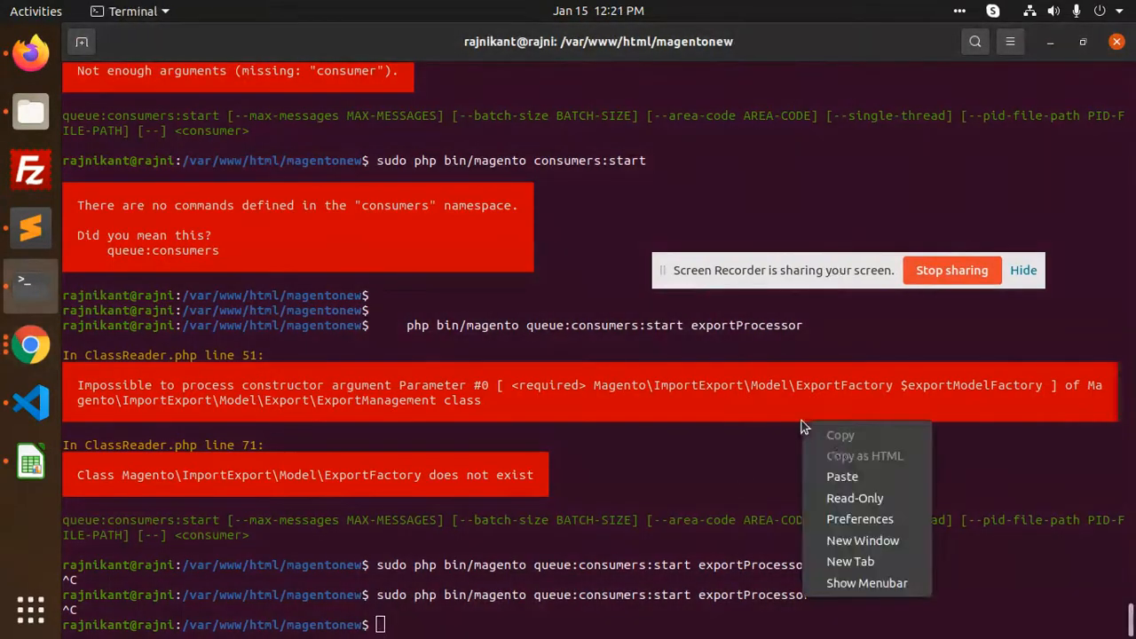
left_click(711, 461)
type("sudo ")
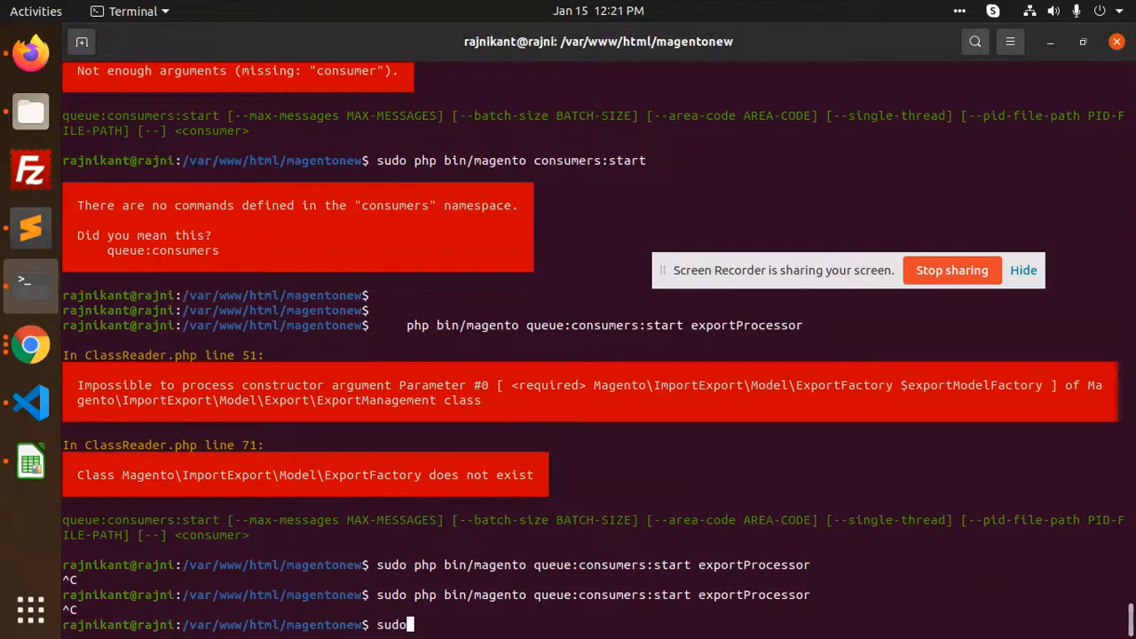
type("composer require mageplaza/module-instagram-feed")
key("Return")
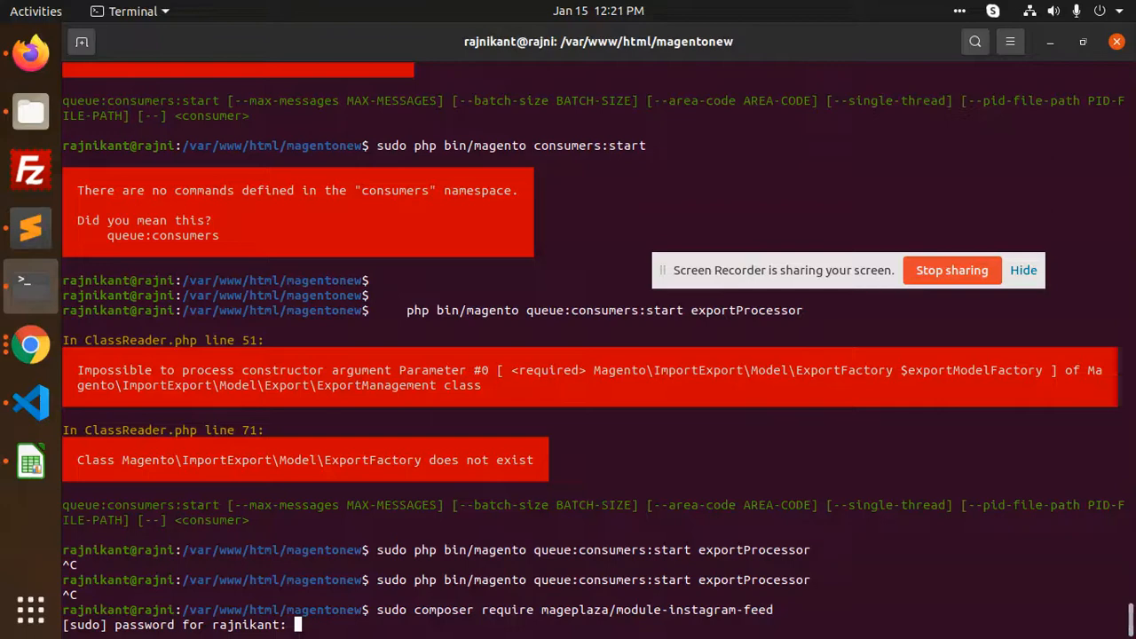
key("Return")
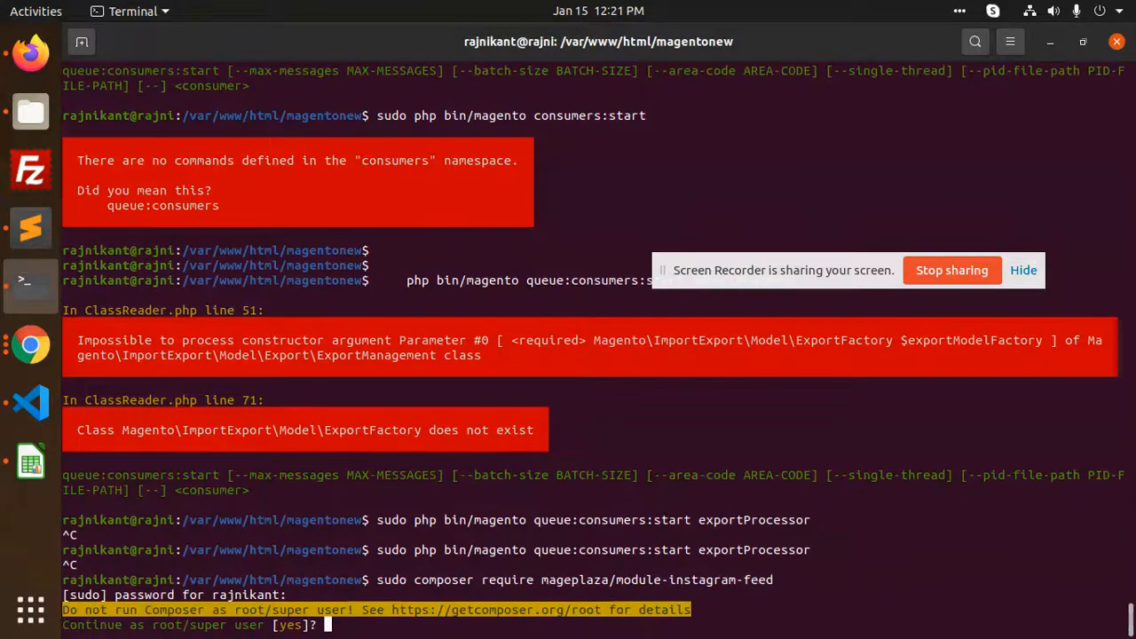
type("yes")
key("Return")
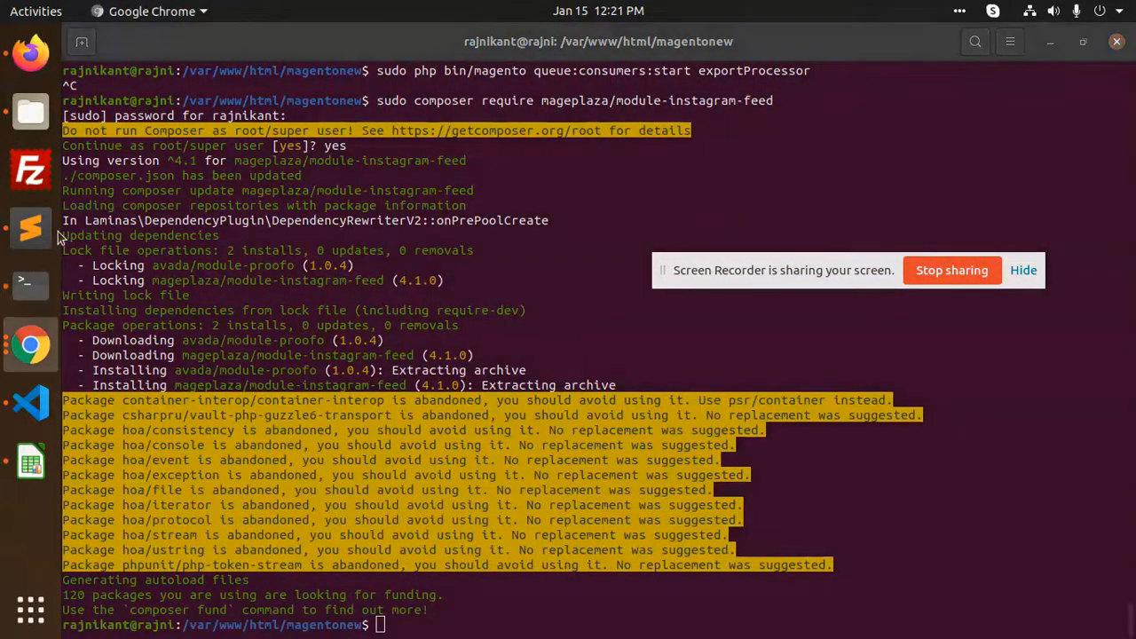
Copy the setup:upgrade command from the README and run it with sudo
left_click(30, 53)
triple_click(236, 323)
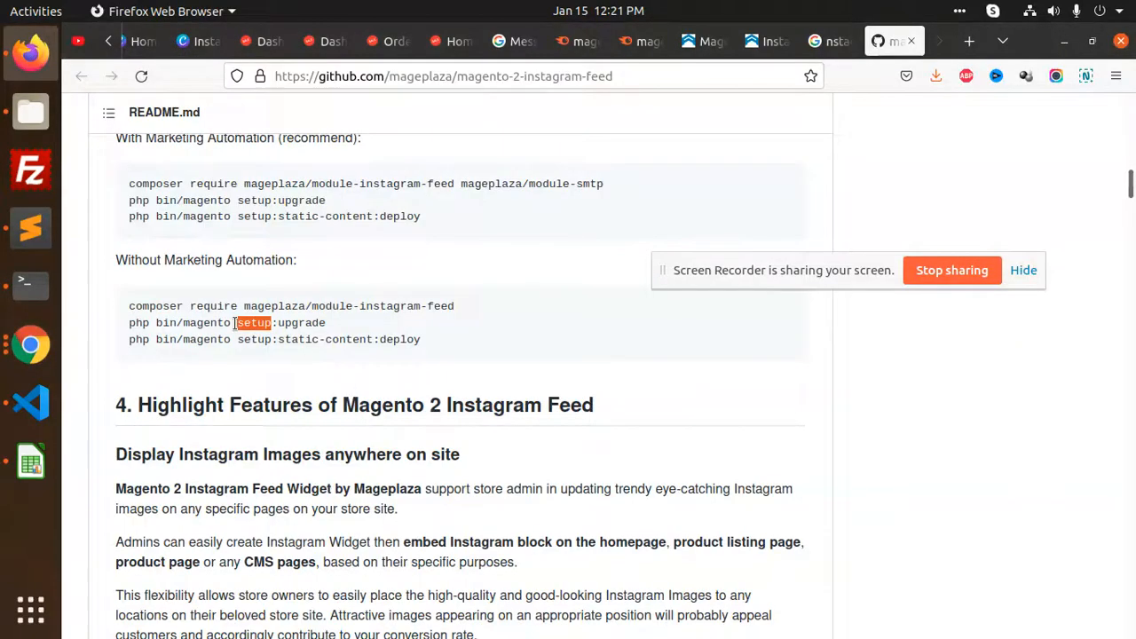
right_click(234, 323)
left_click(263, 336)
key("alt+Tab")
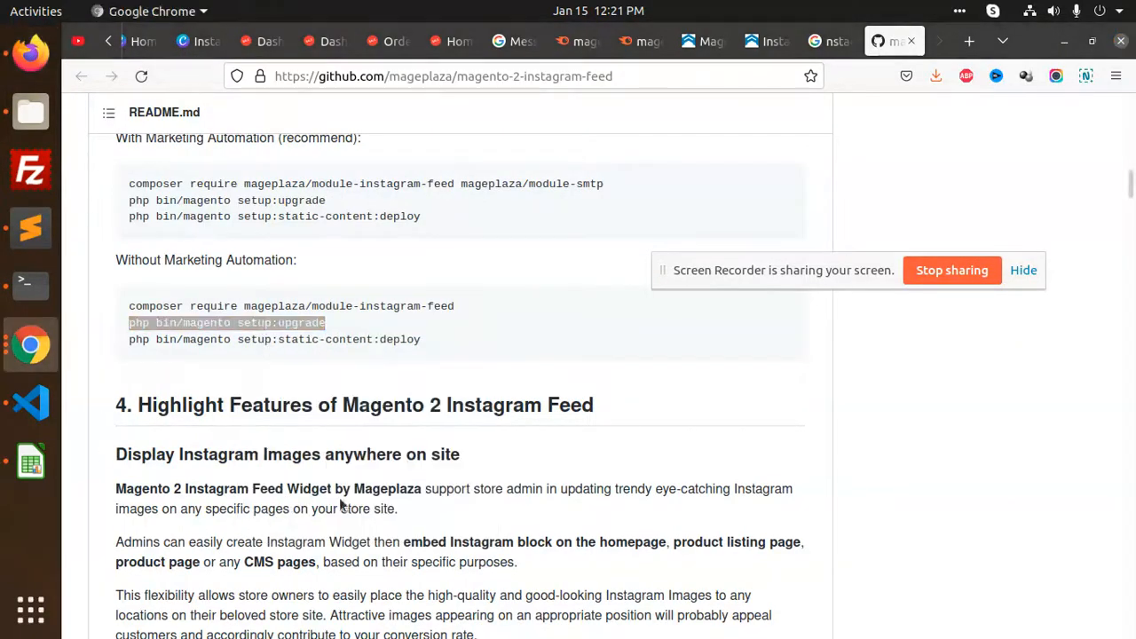
left_click(30, 285)
type("sud")
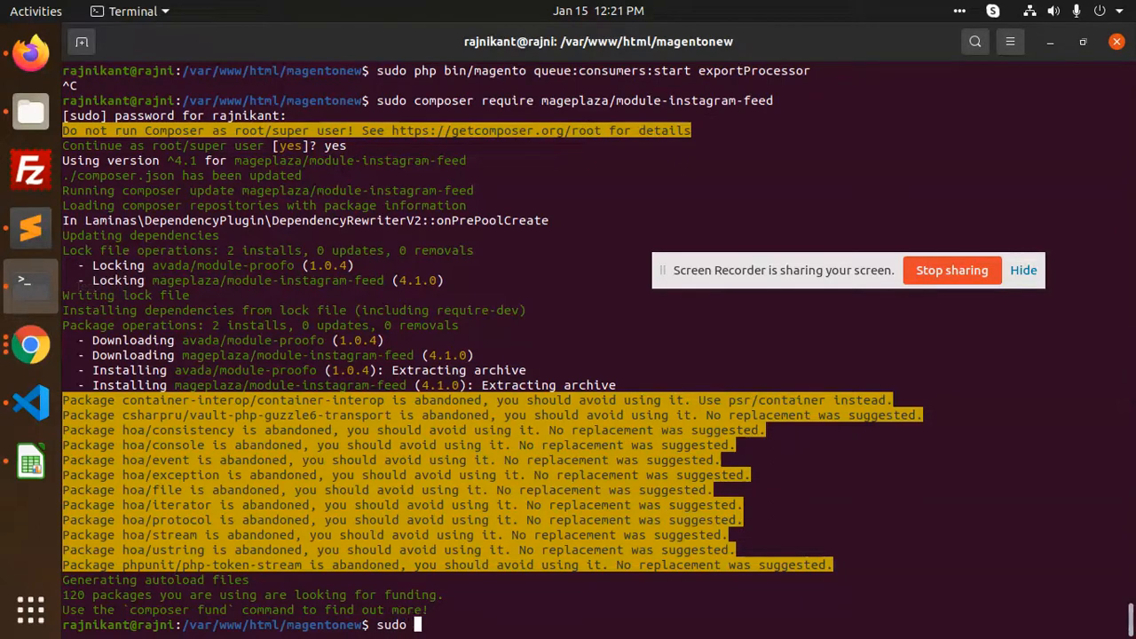
type("o")
key("ctrl+shift+v")
key("Return")
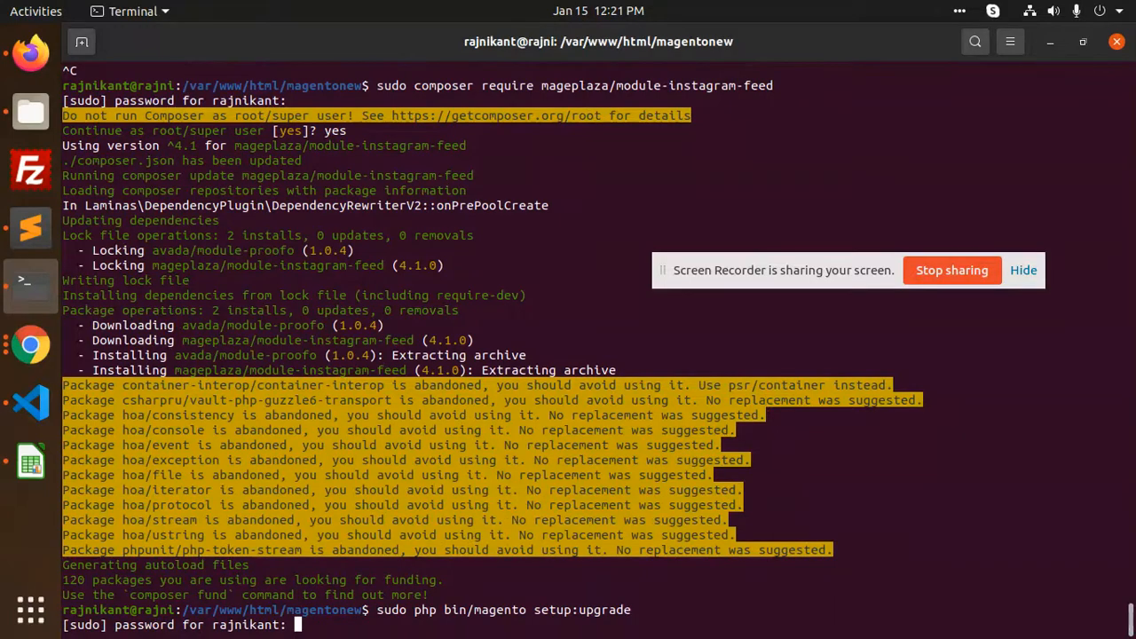
key("Return")
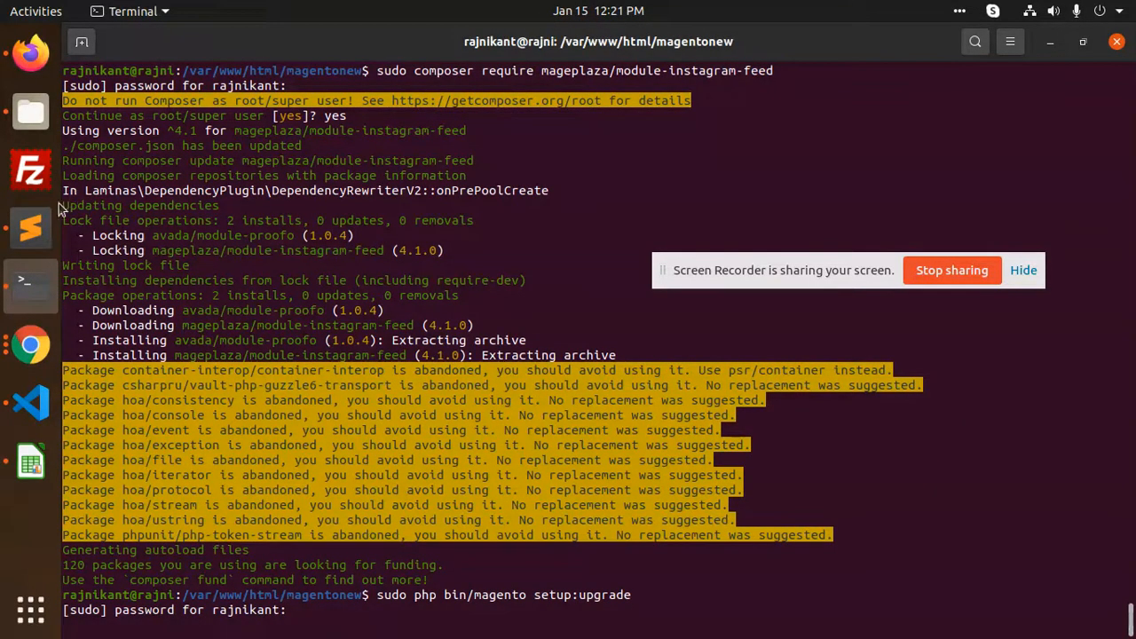
Copy the static-content:deploy command from the Sublime Text notes
left_click(30, 228)
left_click(570, 96)
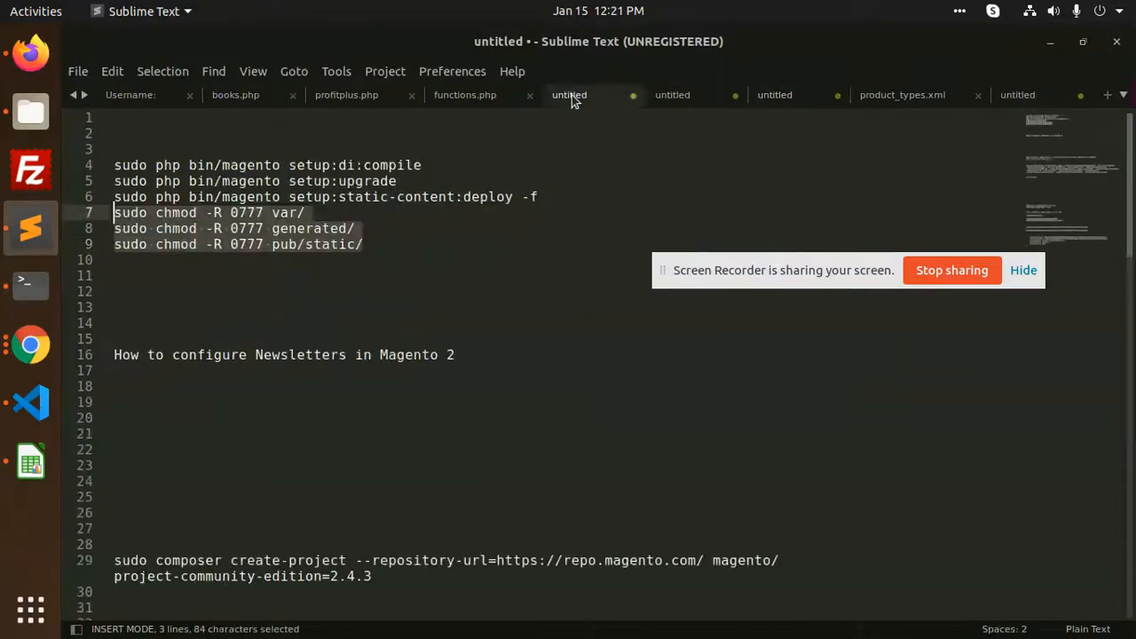
left_click_drag(540, 198, 88, 202)
key("ctrl+c")
left_click(31, 282)
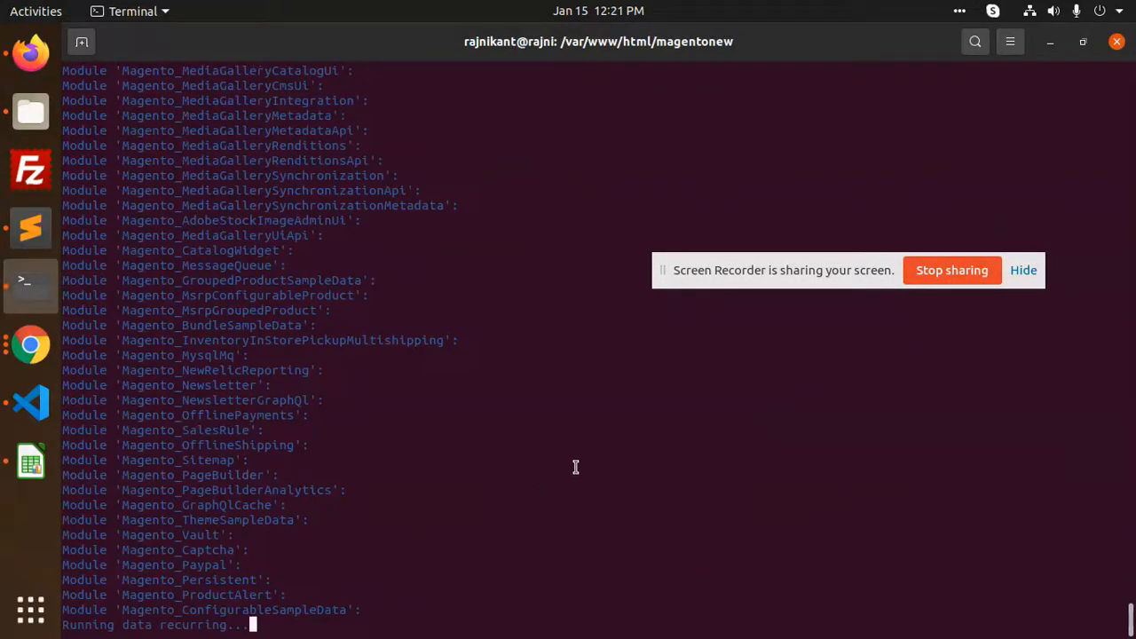
Paste and run setup:static-content:deploy -f in the terminal
right_click(481, 328)
left_click(544, 381)
key("Return")
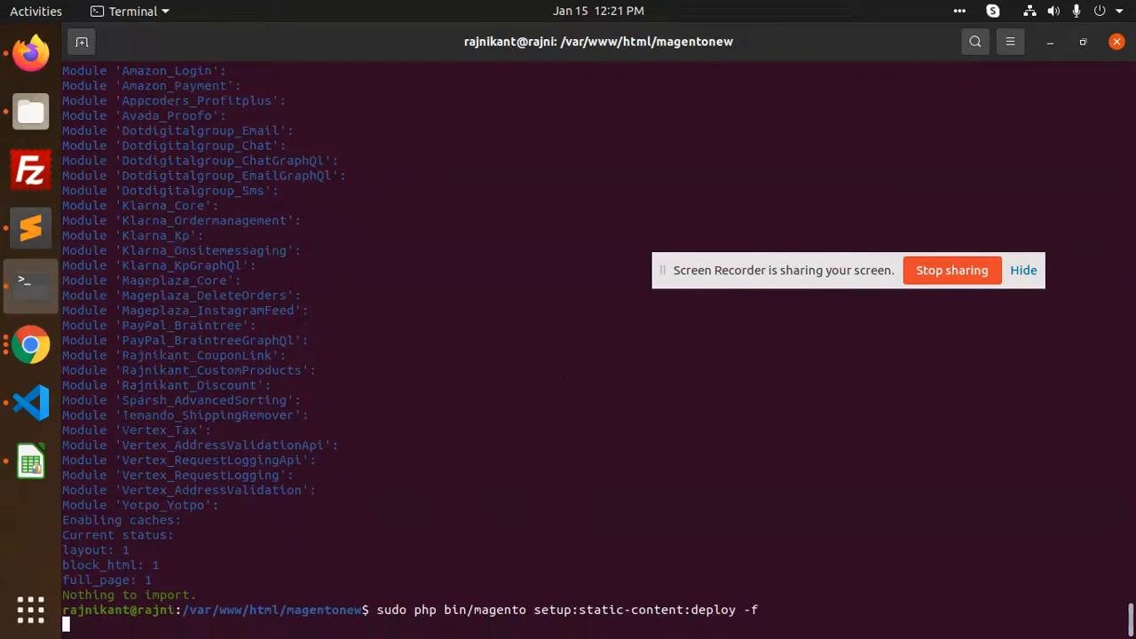
Copy the chmod -R 0777 commands for var, generated and pub/static from Sublime and run them
left_click(30, 229)
left_click(387, 229)
left_click_drag(409, 245, 101, 211)
key("ctrl+c")
key("alt+Tab")
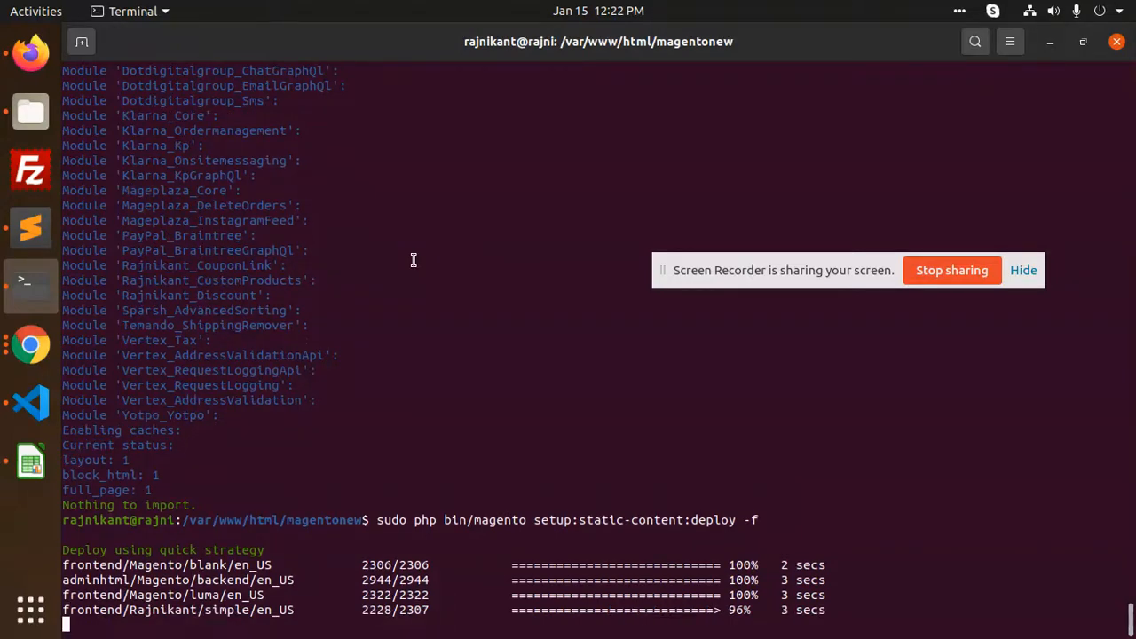
right_click(423, 294)
left_click(455, 345)
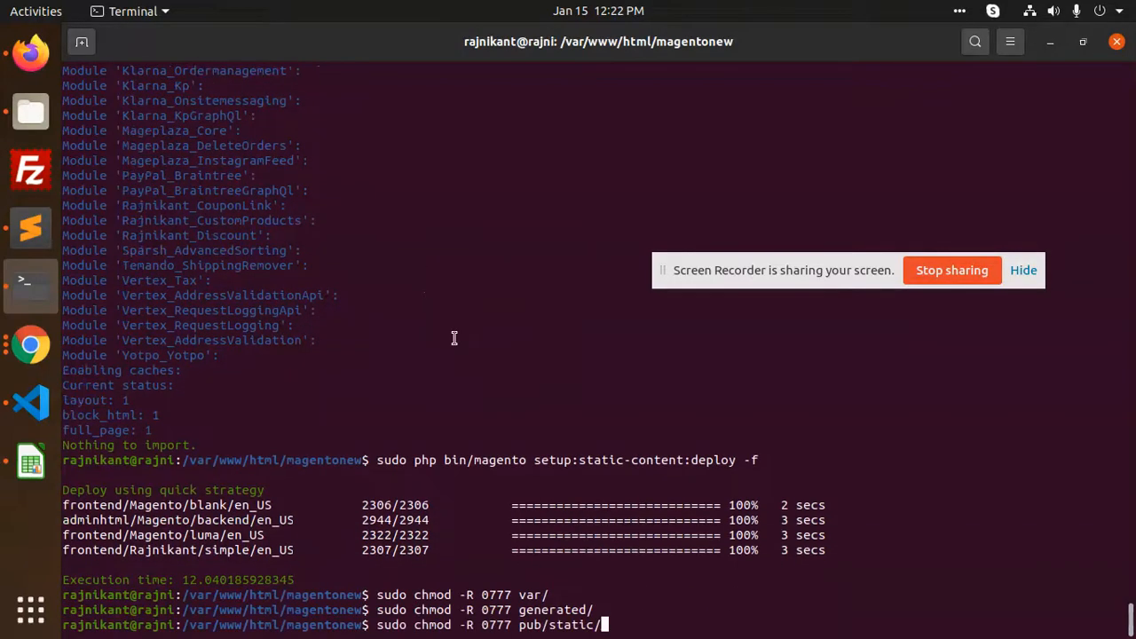
key("Return")
left_click(31, 53)
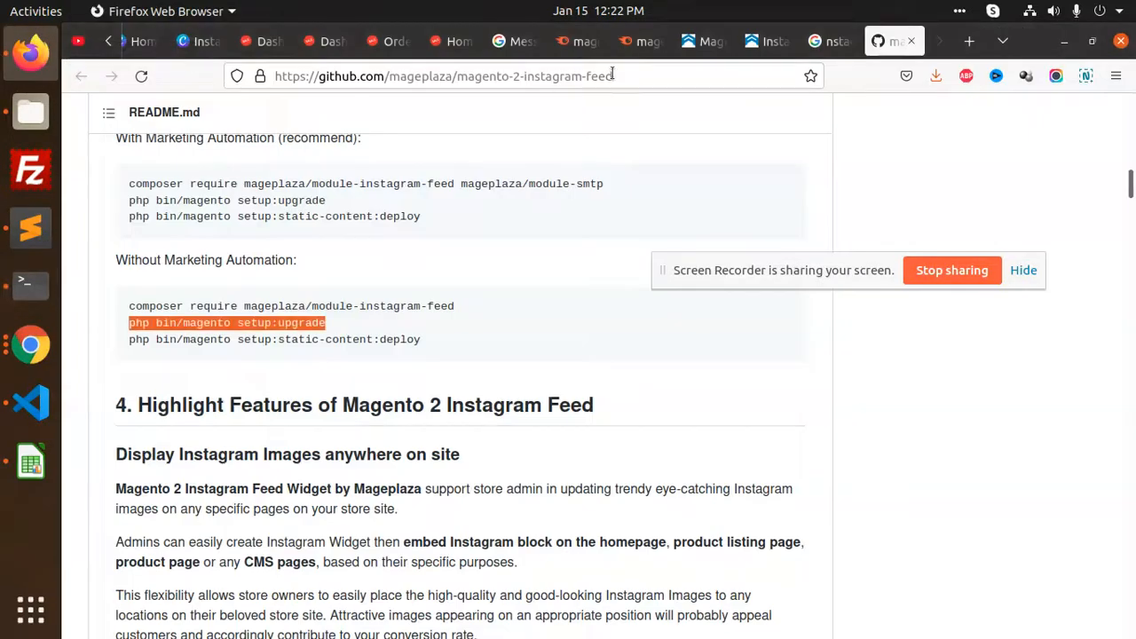
Go to Stores > Configuration > MAGEPLAZA EXTENSIONS > Instagram Feed in the admin
left_click(444, 40)
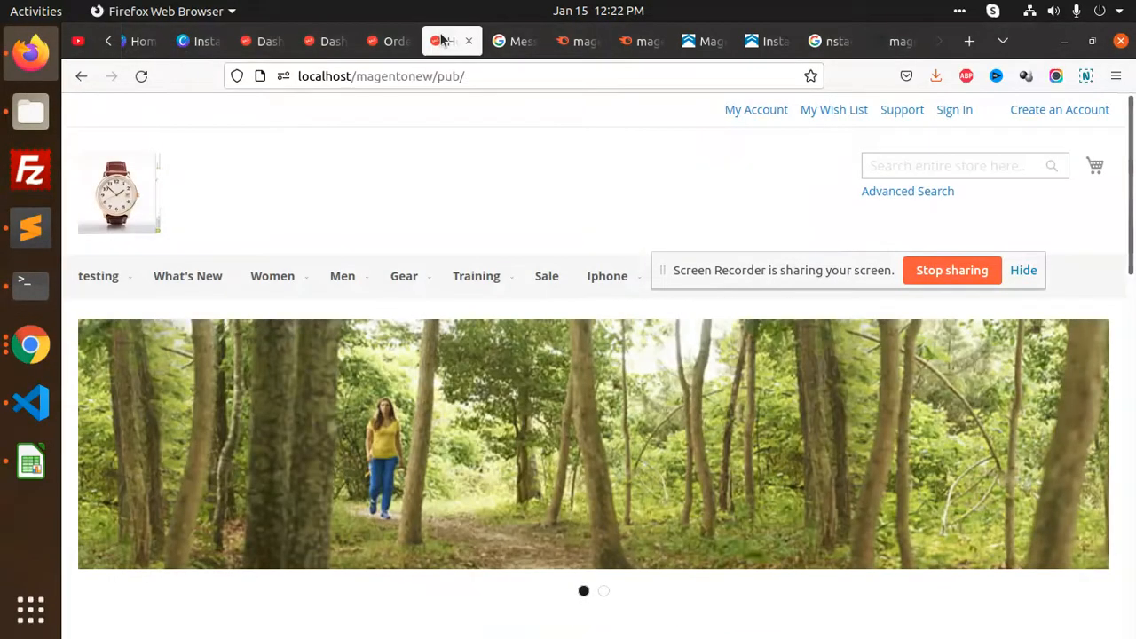
left_click(342, 42)
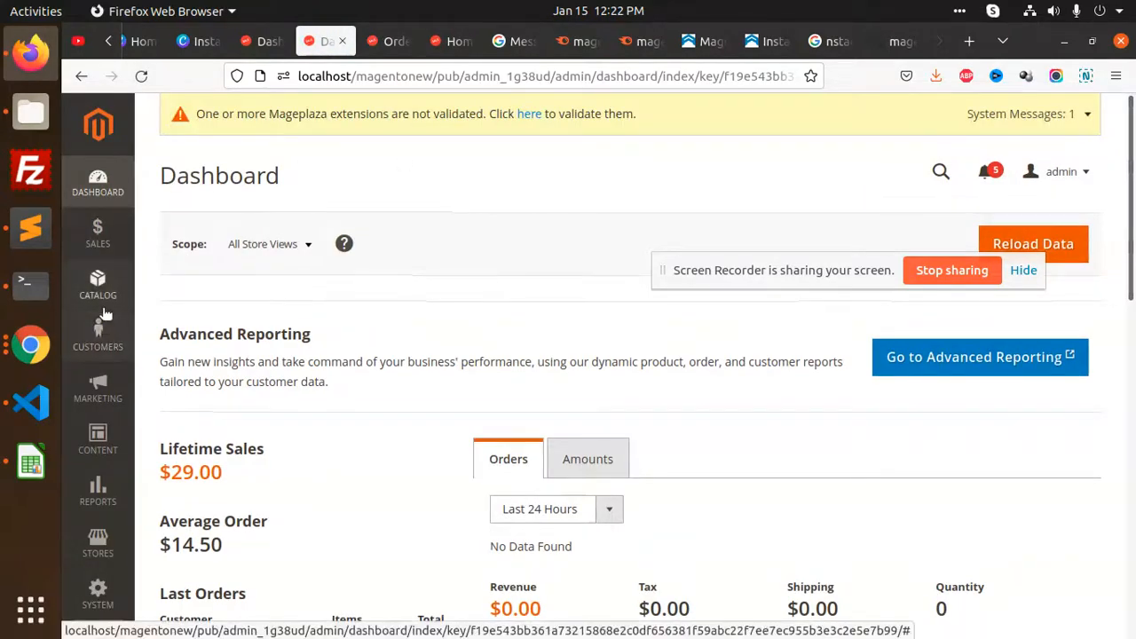
left_click(97, 542)
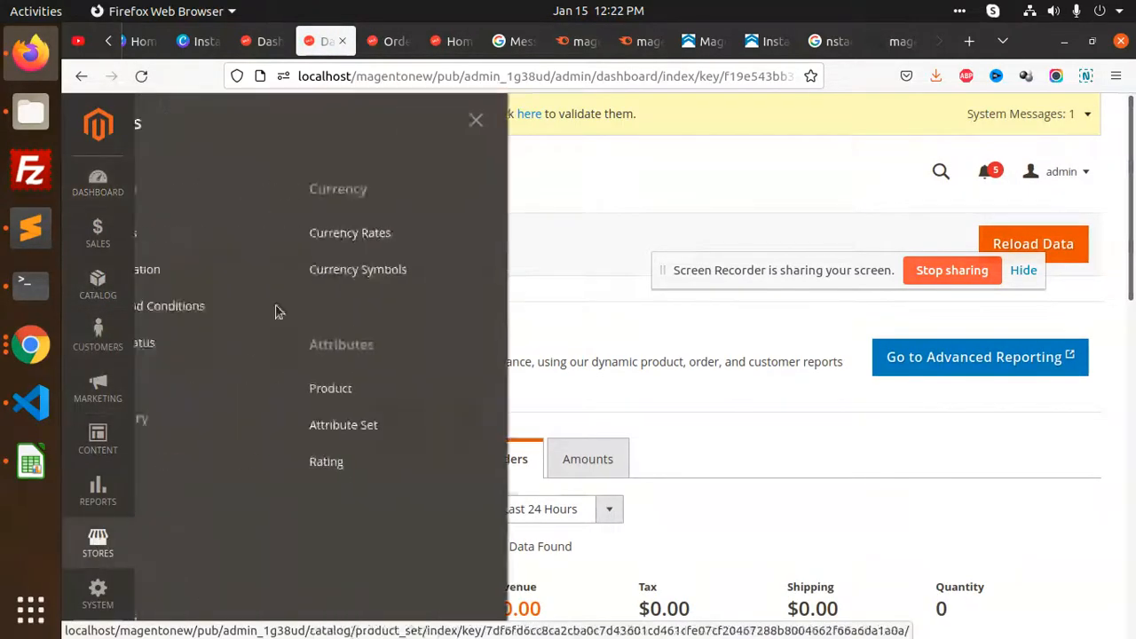
left_click(219, 270)
scroll(457, 320, "down", 3)
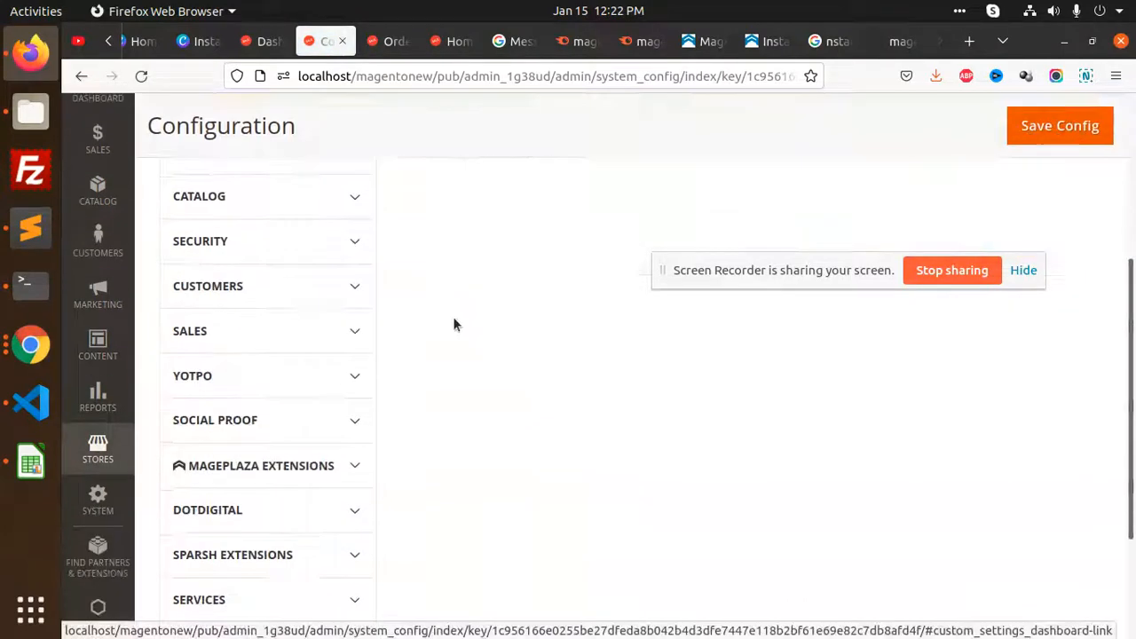
left_click(337, 469)
scroll(409, 406, "down", 1)
left_click(229, 426)
scroll(664, 404, "down", 3)
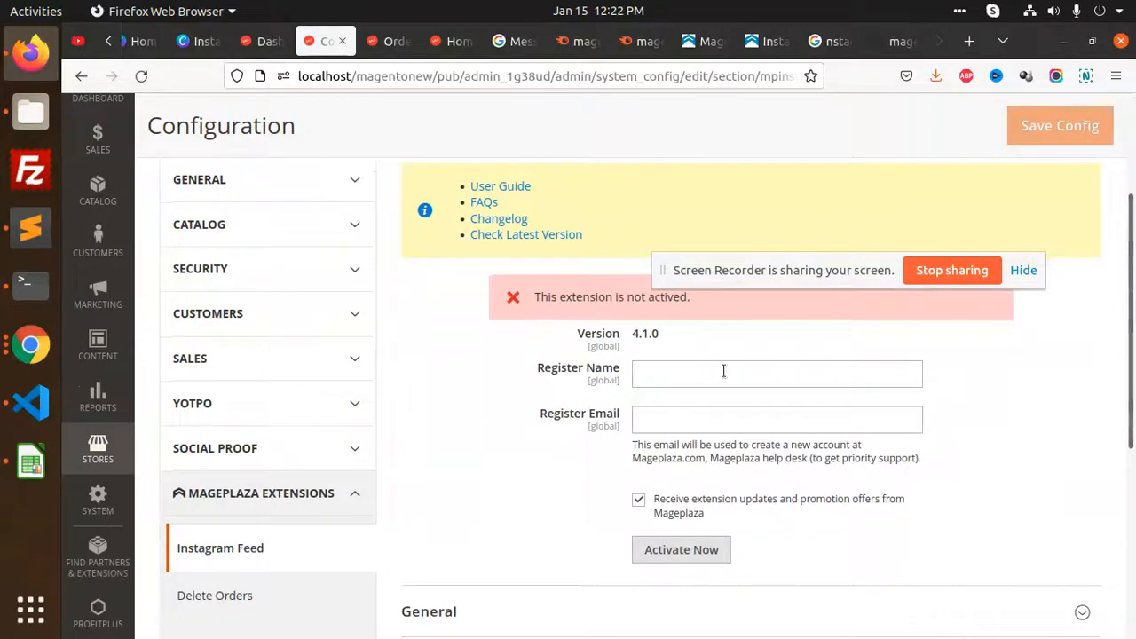
scroll(672, 355, "down", 1)
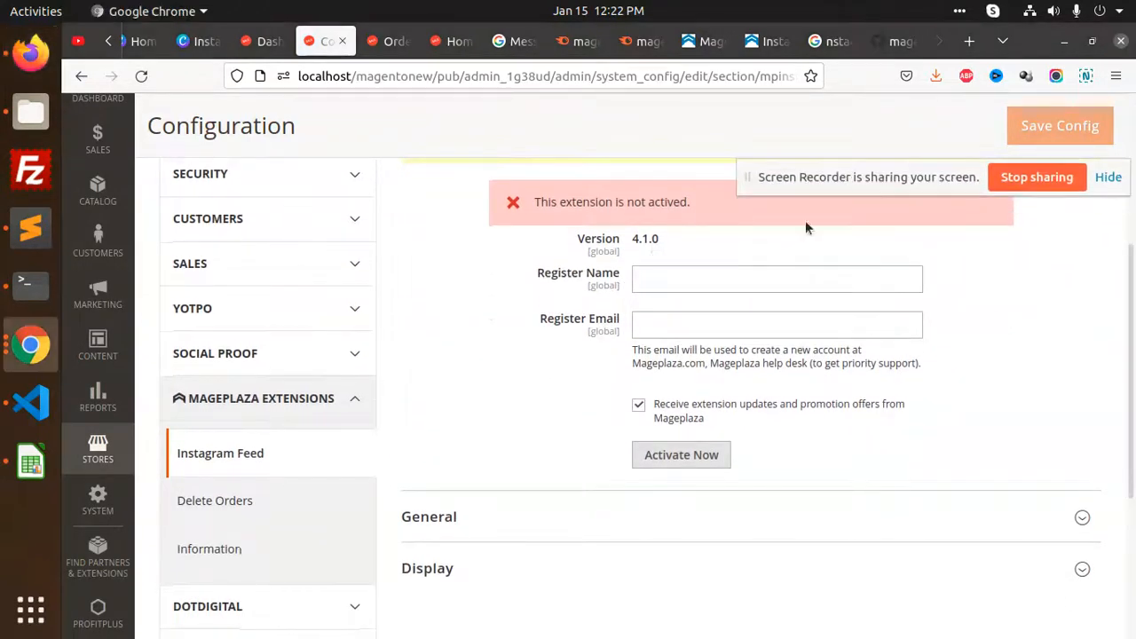
Set General > Enable to Yes for Instagram Feed and expand the Display section
scroll(576, 409, "down", 2)
left_click(510, 330)
scroll(771, 401, "down", 2)
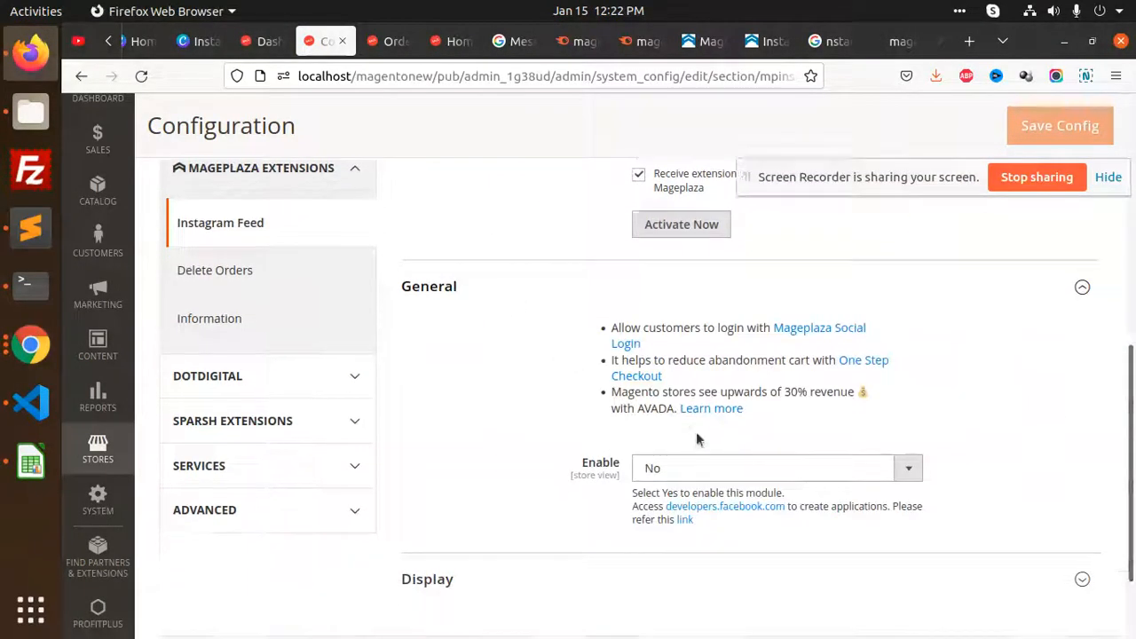
left_click(668, 363)
left_click(668, 378)
scroll(597, 444, "down", 1)
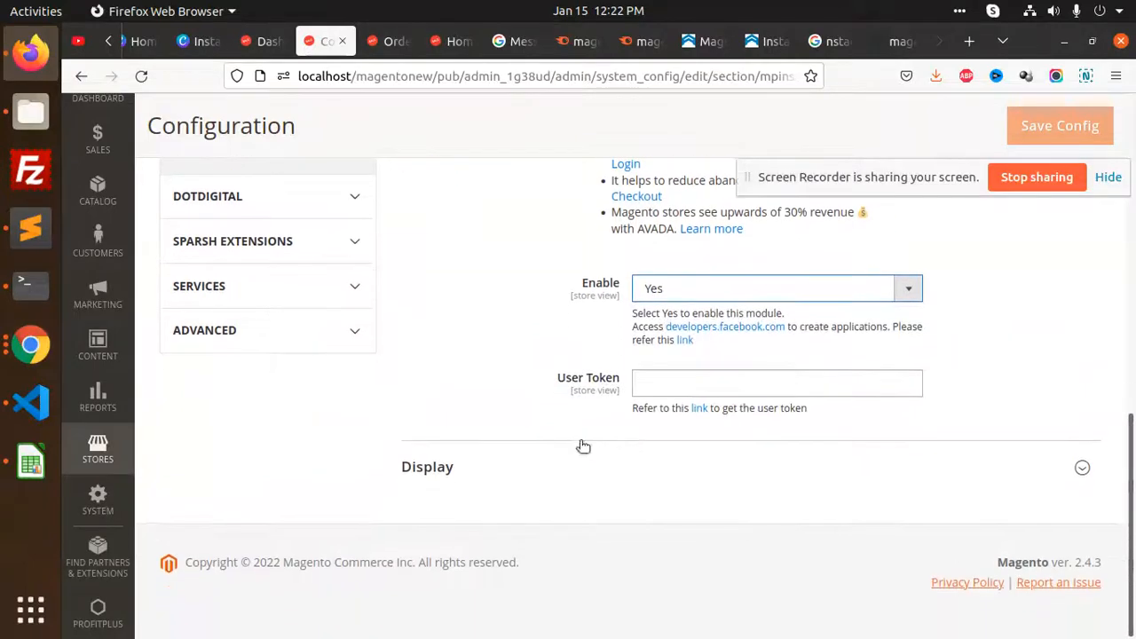
left_click(453, 466)
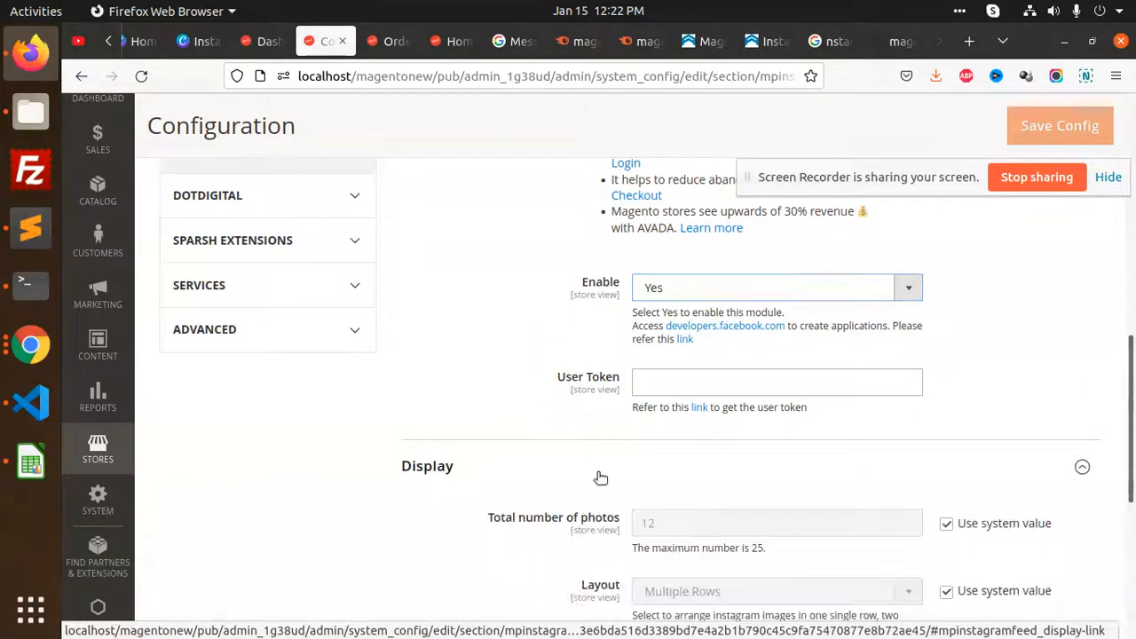
scroll(568, 479, "down", 4)
scroll(626, 466, "up", 3)
scroll(695, 446, "down", 3)
scroll(534, 430, "up", 6)
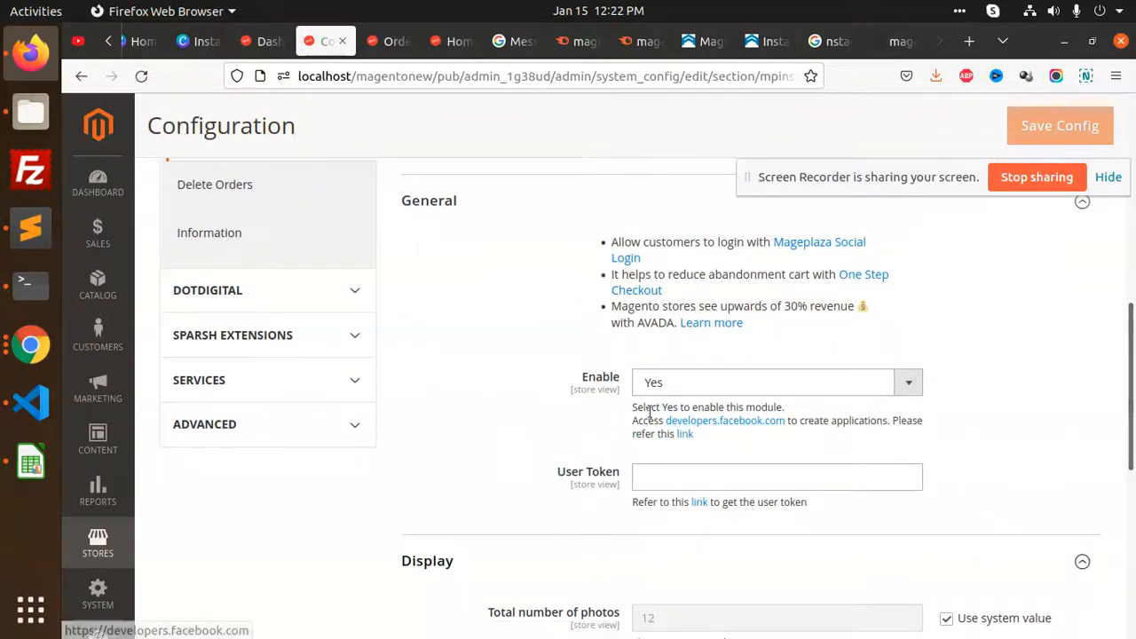
Open developers.facebook.com from the Instagram Feed settings and browse the Login Connect with Messenger page
left_click(758, 421)
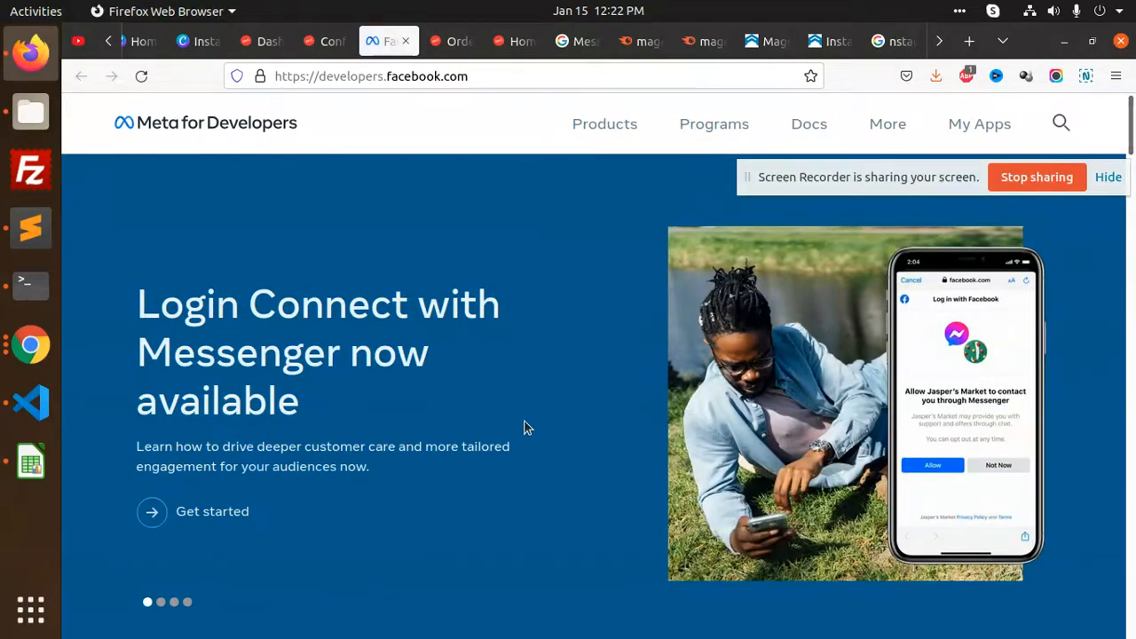
left_click(221, 509)
scroll(532, 423, "down", 4)
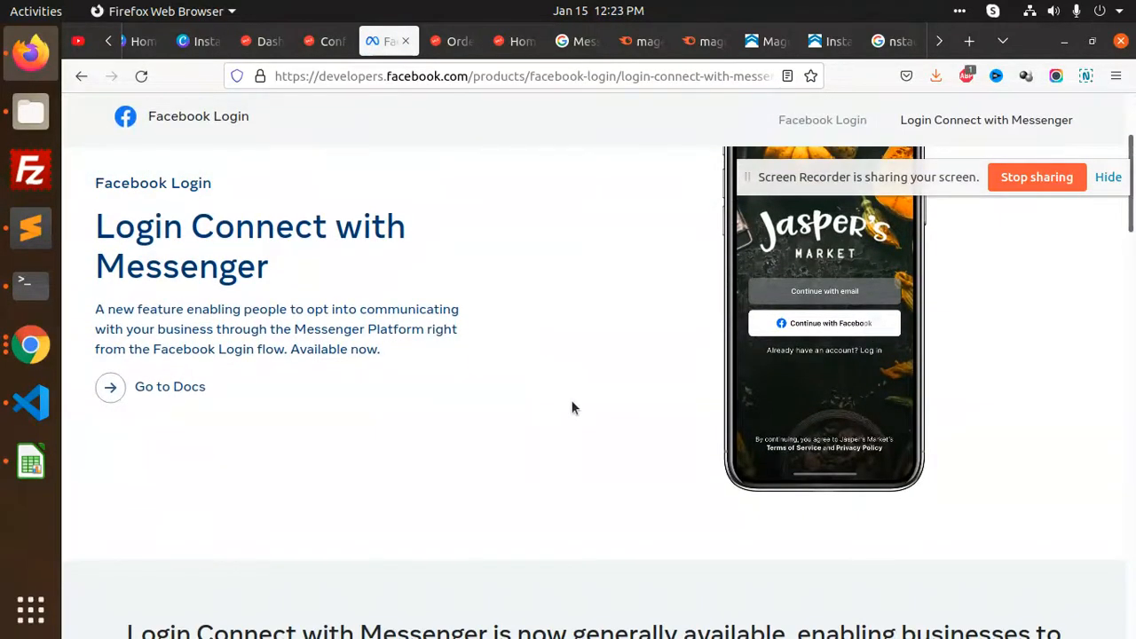
scroll(571, 408, "down", 10)
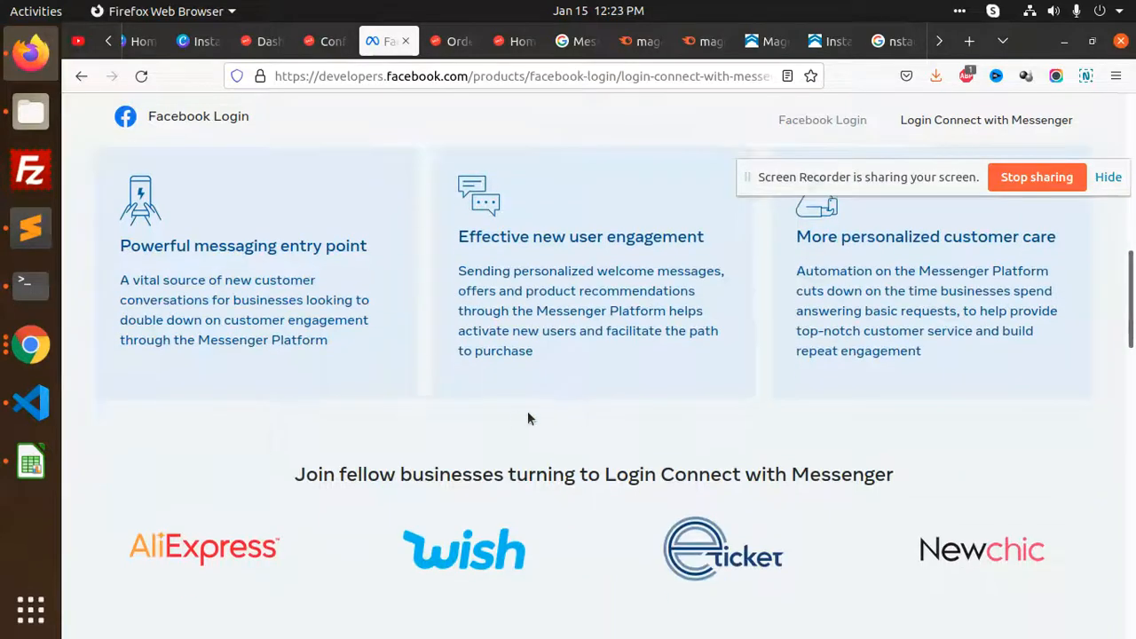
scroll(549, 414, "down", 4)
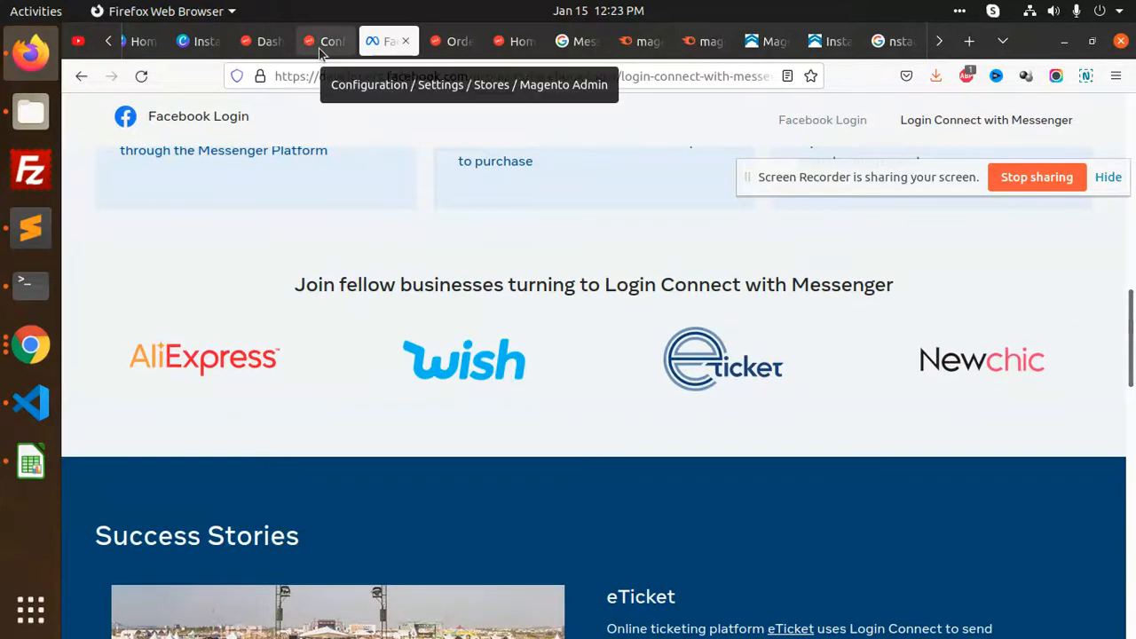
left_click(327, 45)
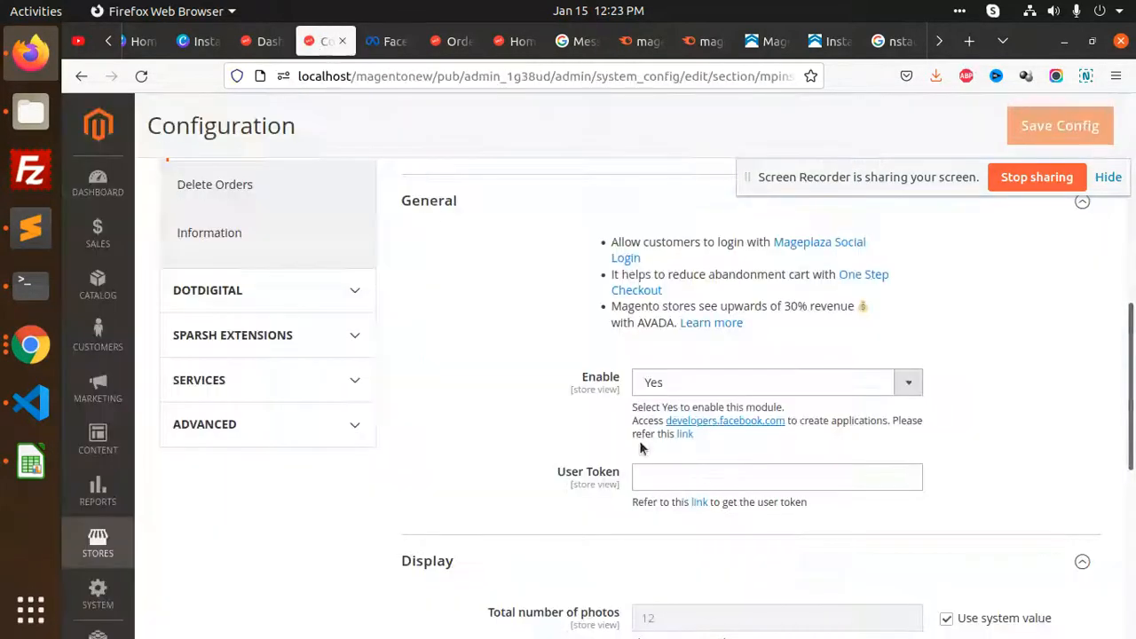
Read the Instagram Basic Display Get Started guide and follow its developers.facebook.com link
left_click(685, 435)
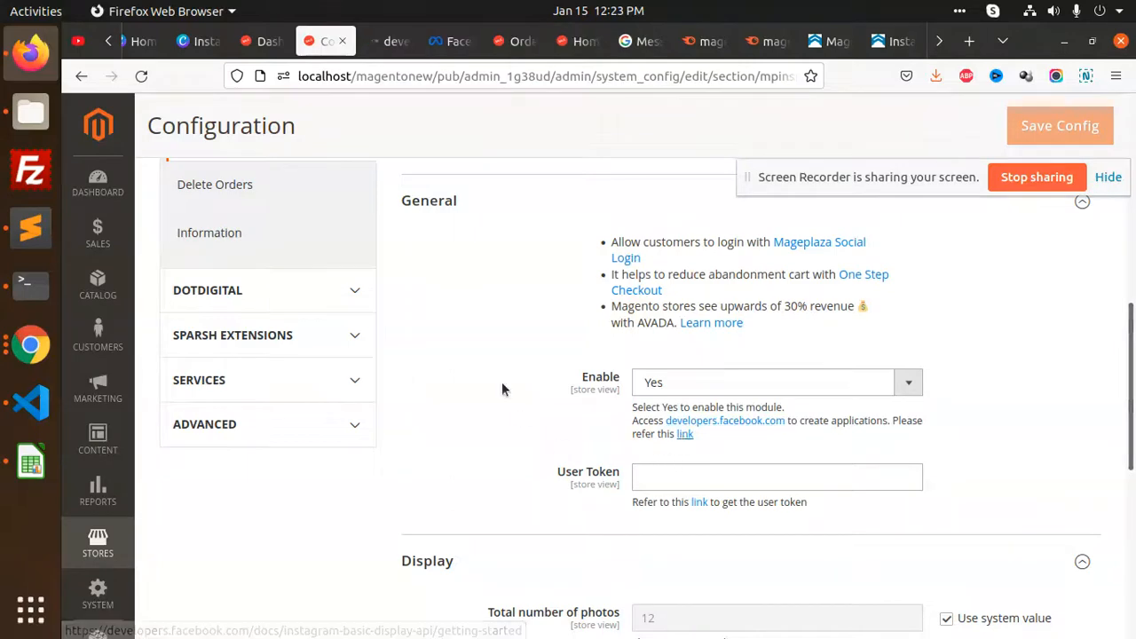
left_click(383, 44)
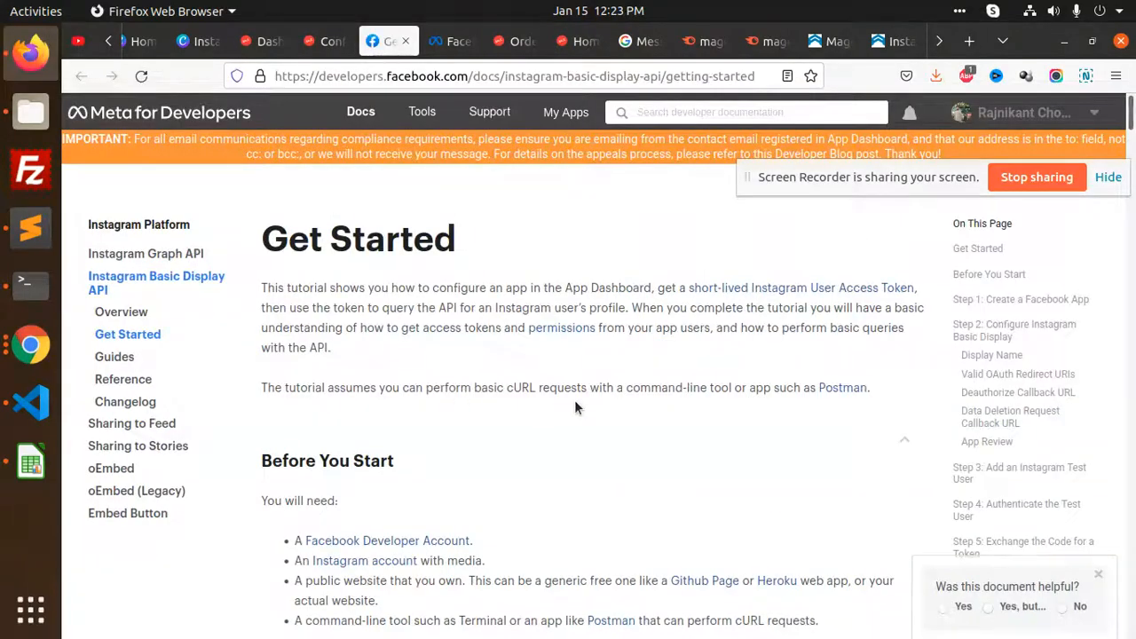
scroll(575, 407, "down", 3)
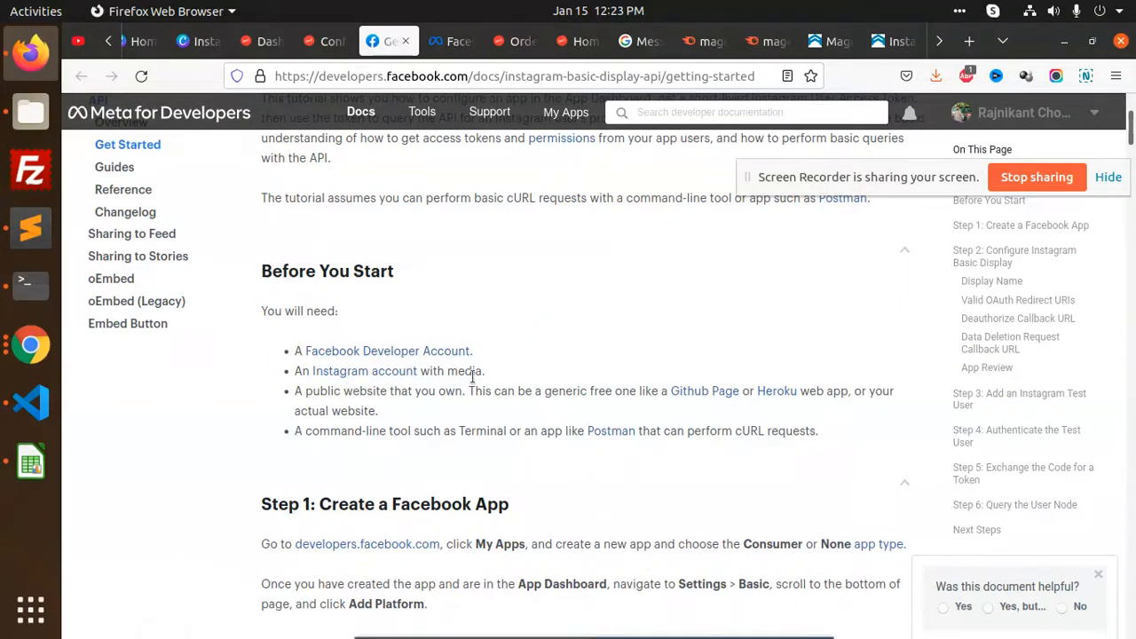
scroll(623, 422, "down", 3)
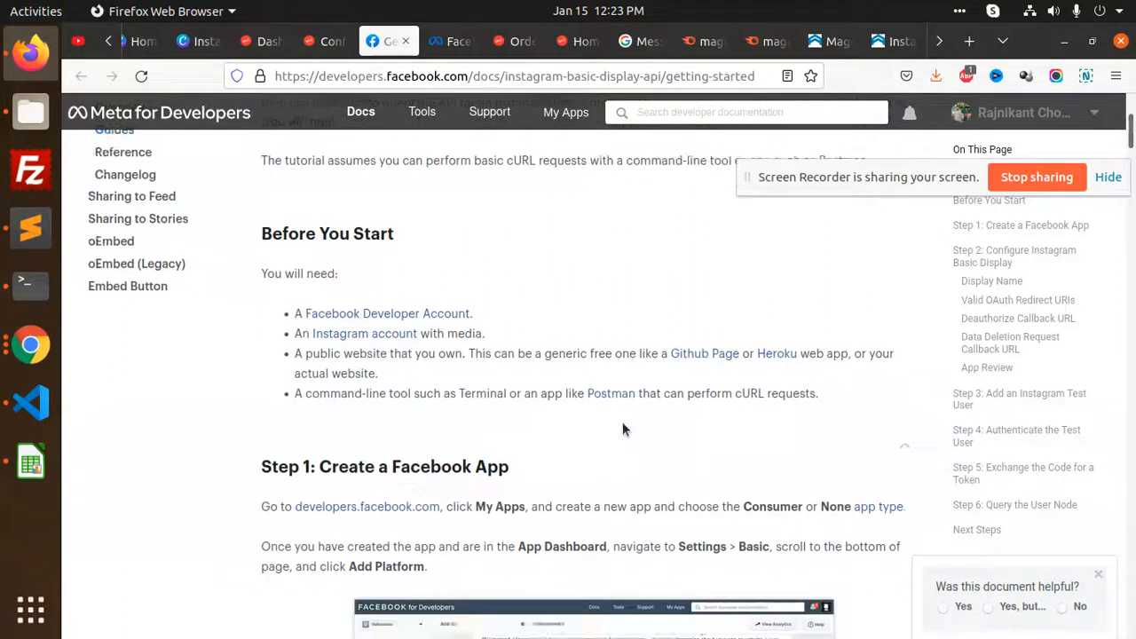
left_click(388, 355)
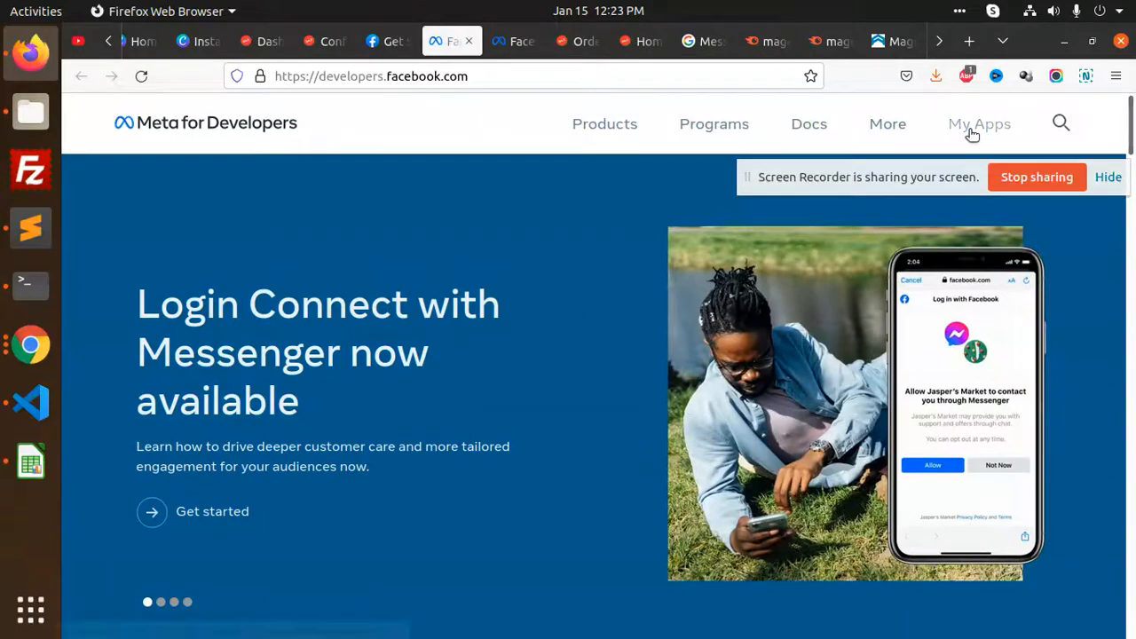
Open the rajnikant app from the app list, restore its API access and review Basic Display
left_click(974, 128)
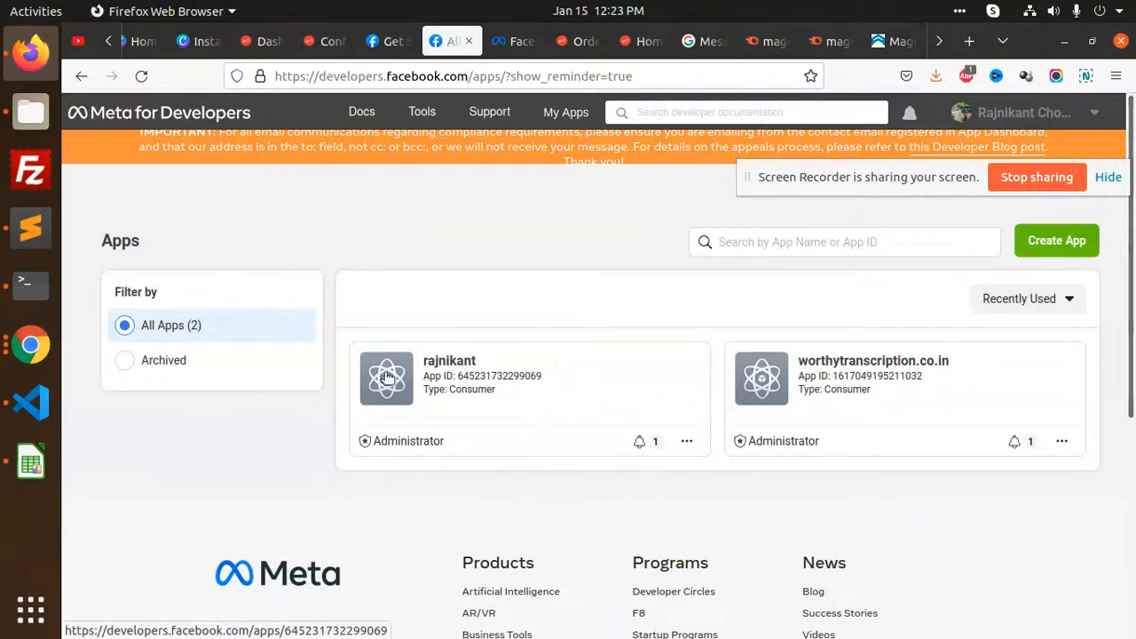
left_click(431, 361)
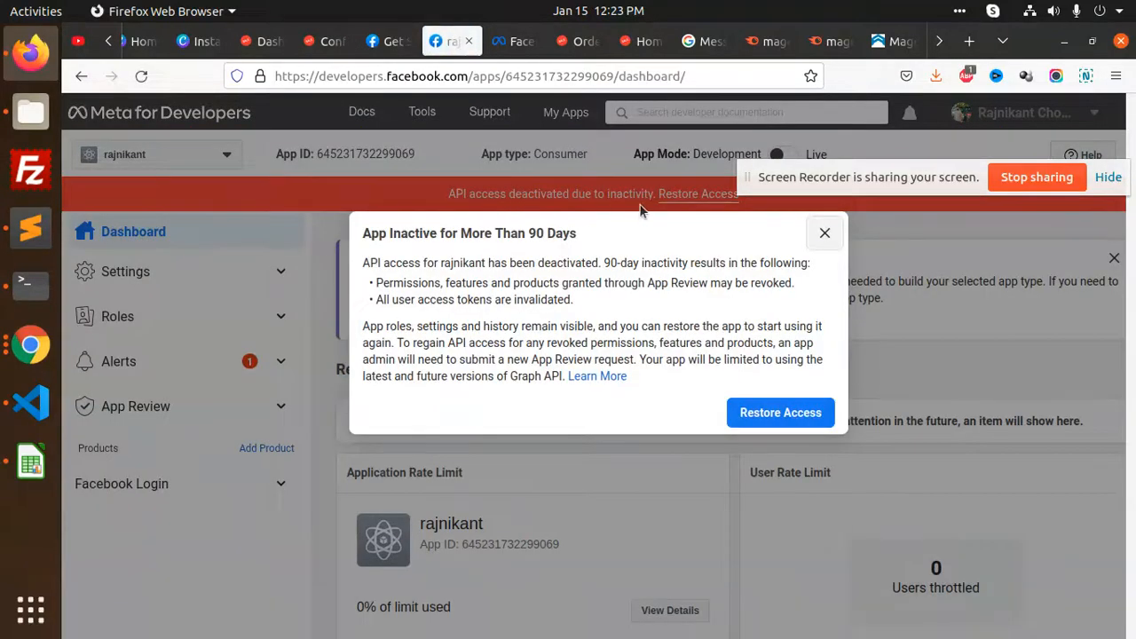
left_click(815, 409)
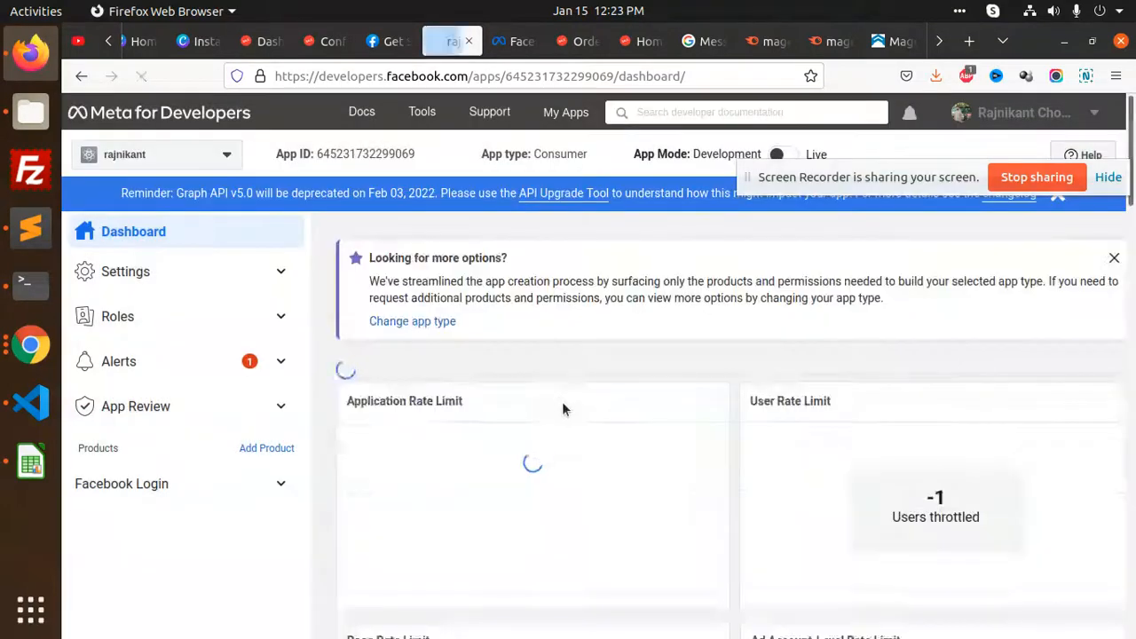
scroll(668, 400, "down", 5)
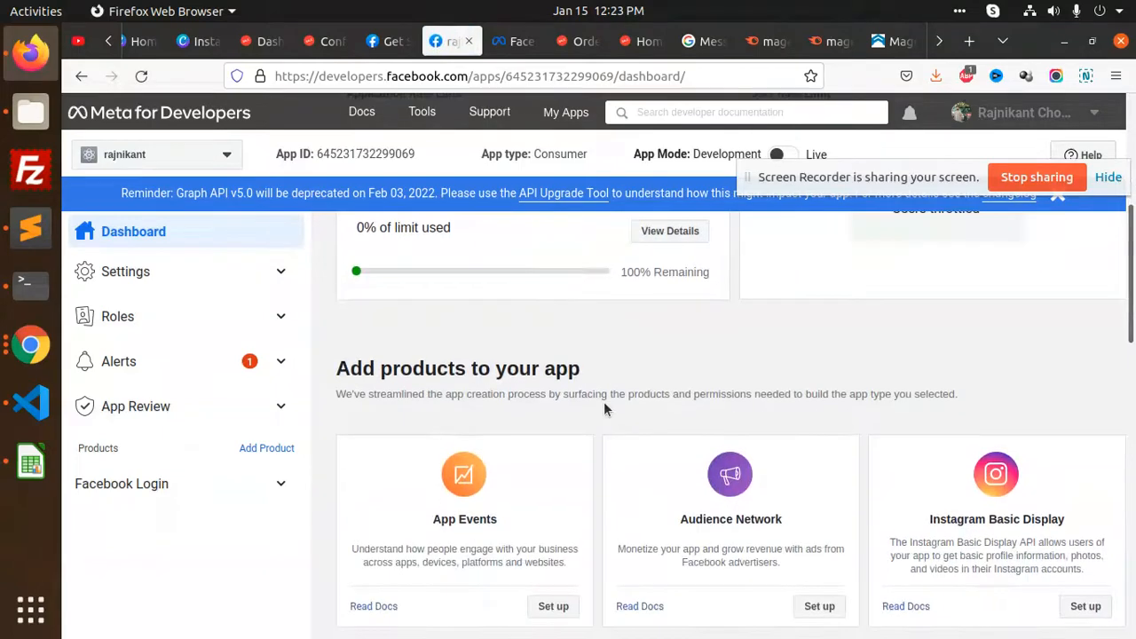
scroll(604, 408, "down", 3)
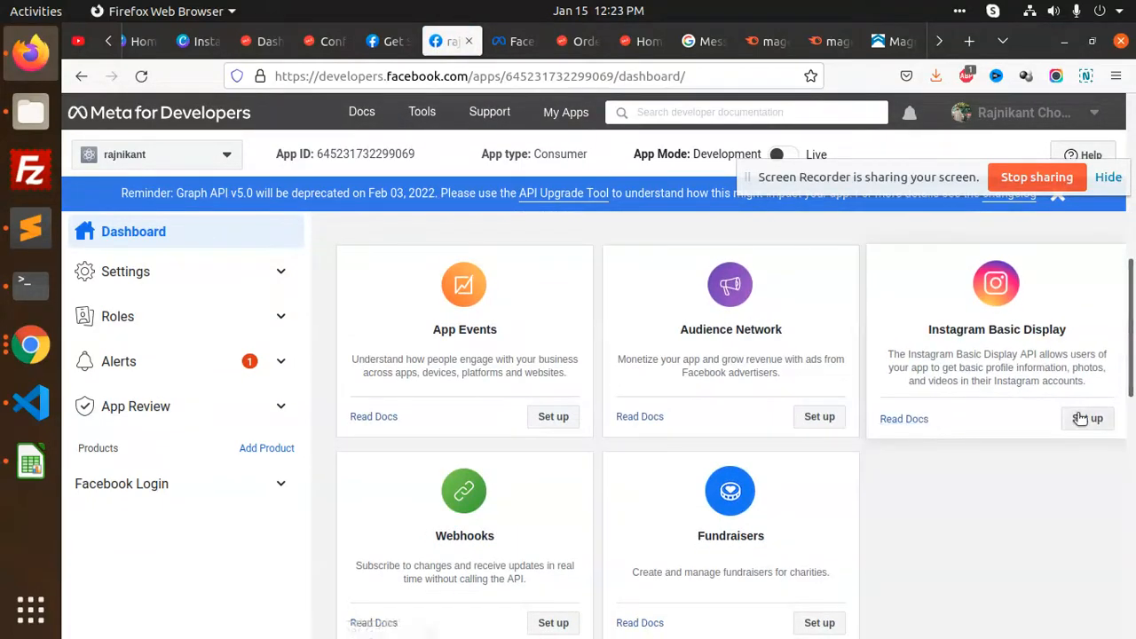
scroll(1083, 417, "down", 3)
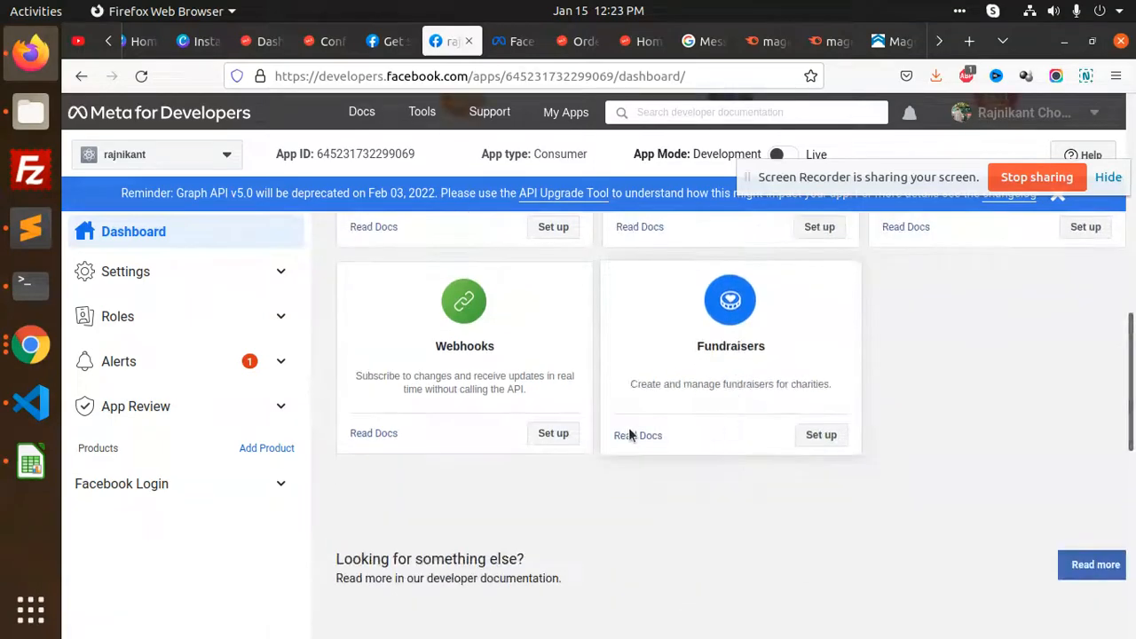
scroll(629, 435, "up", 4)
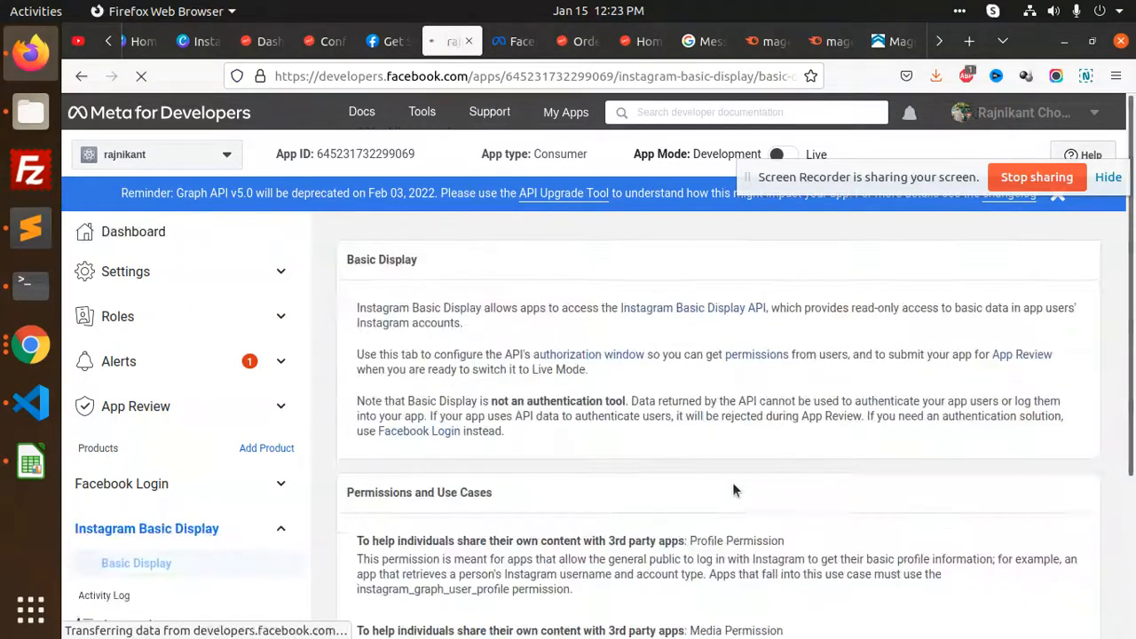
scroll(671, 430, "down", 5)
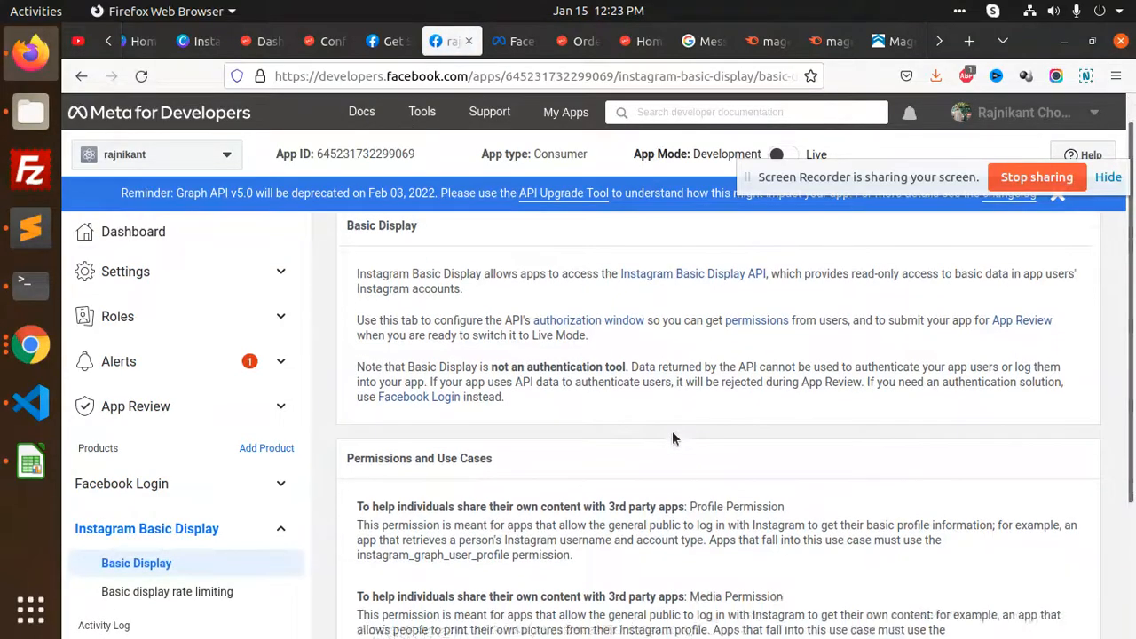
Create a new Instagram app, replacing the rejected 'gram' display name with magento2app
left_click(734, 570)
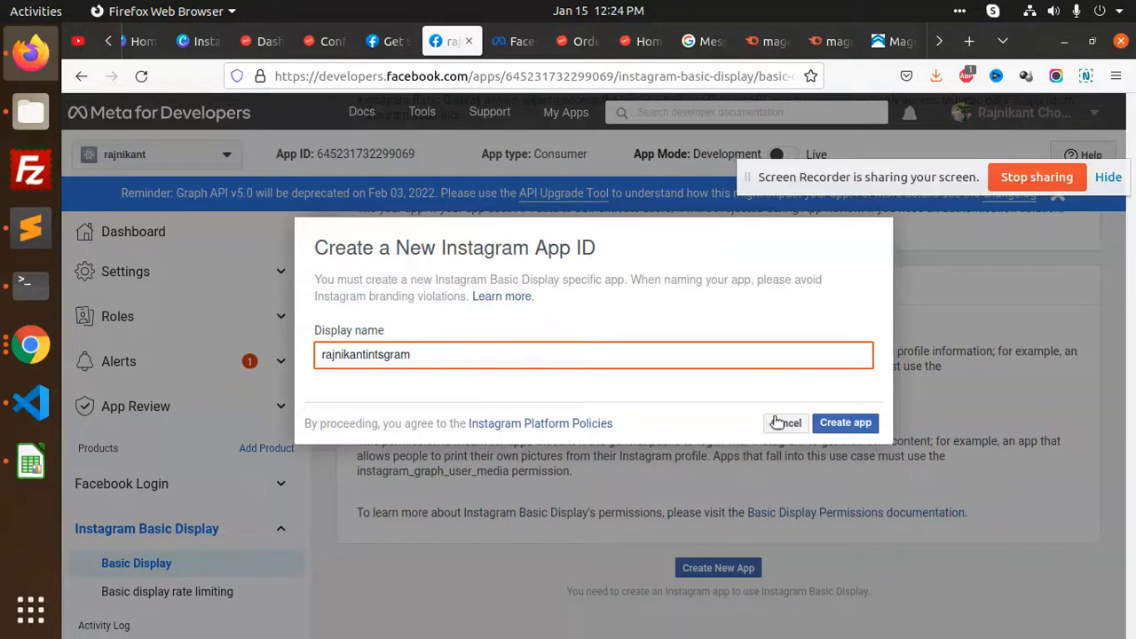
left_click(844, 423)
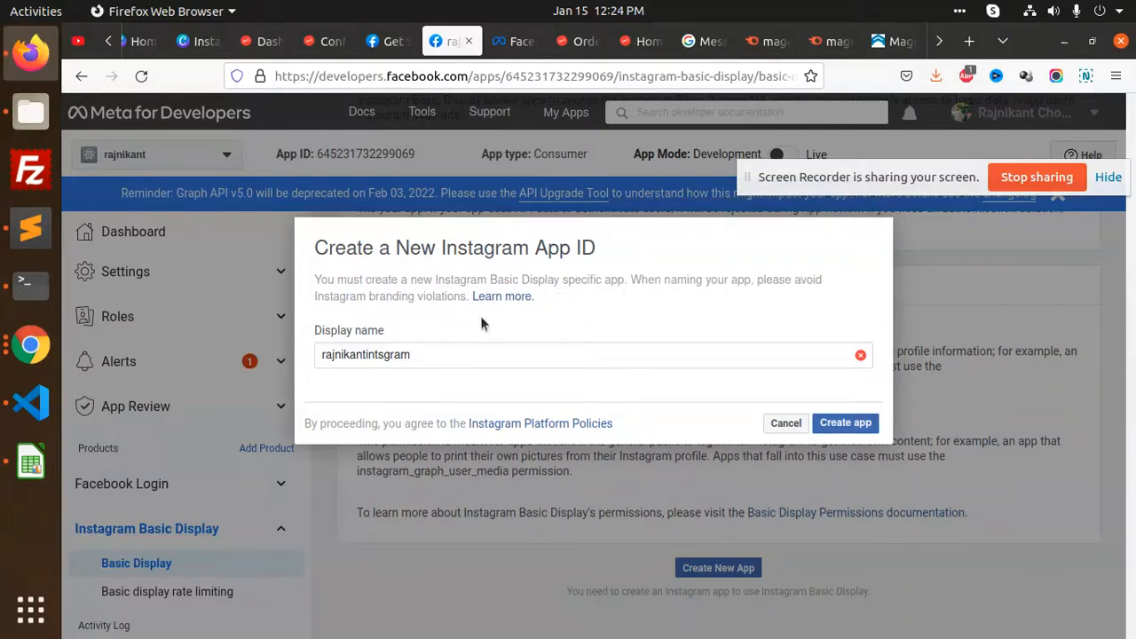
double_click(424, 353)
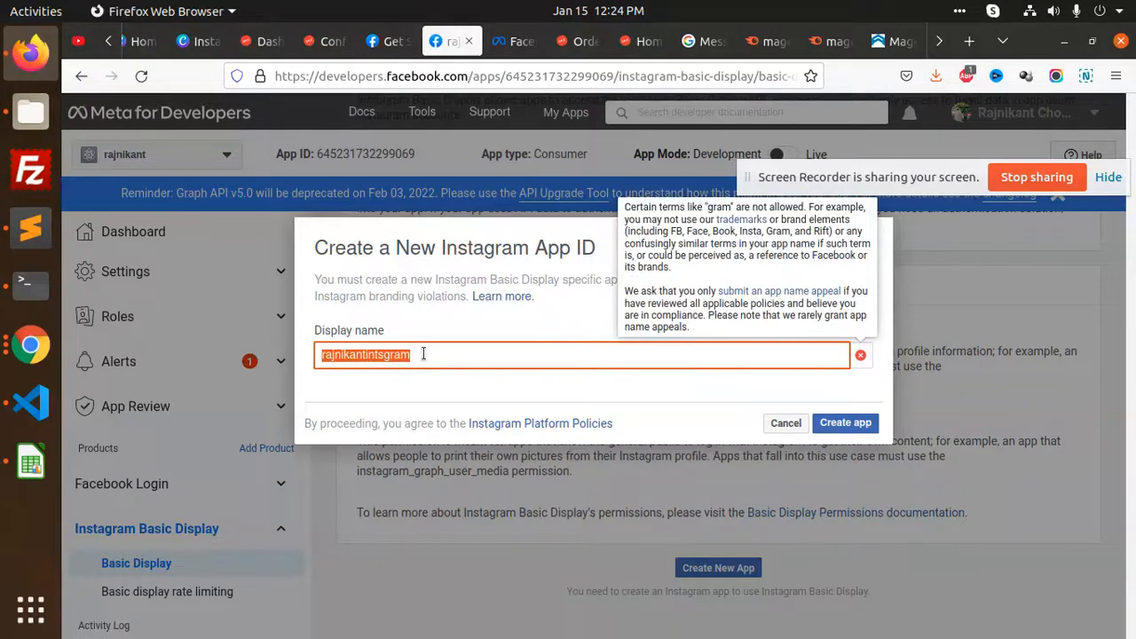
type("magento2app")
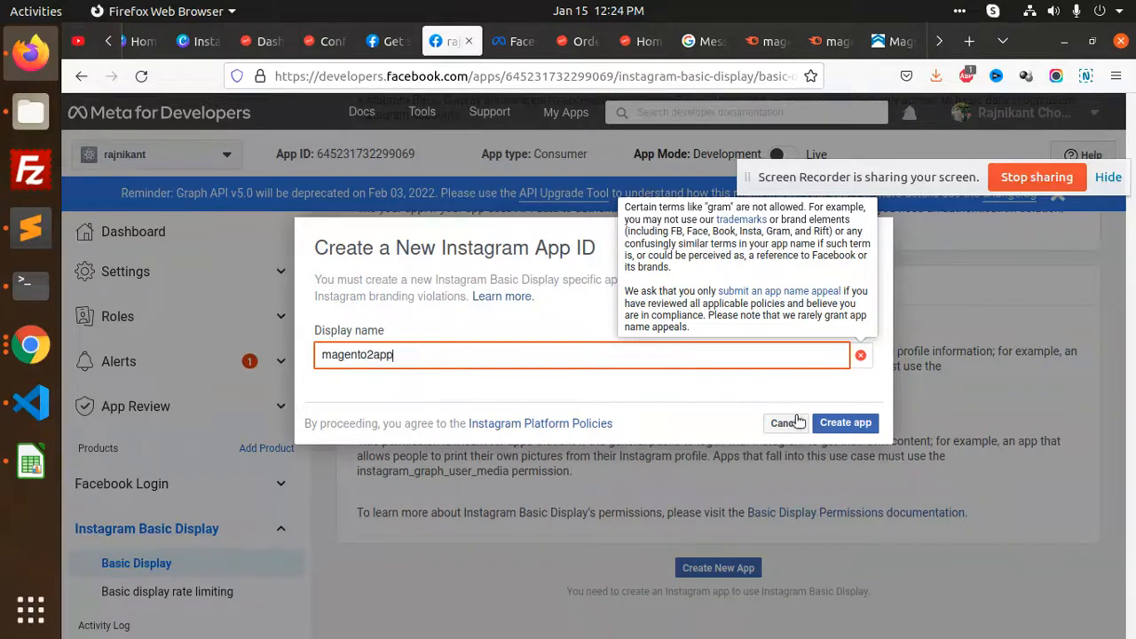
left_click(846, 422)
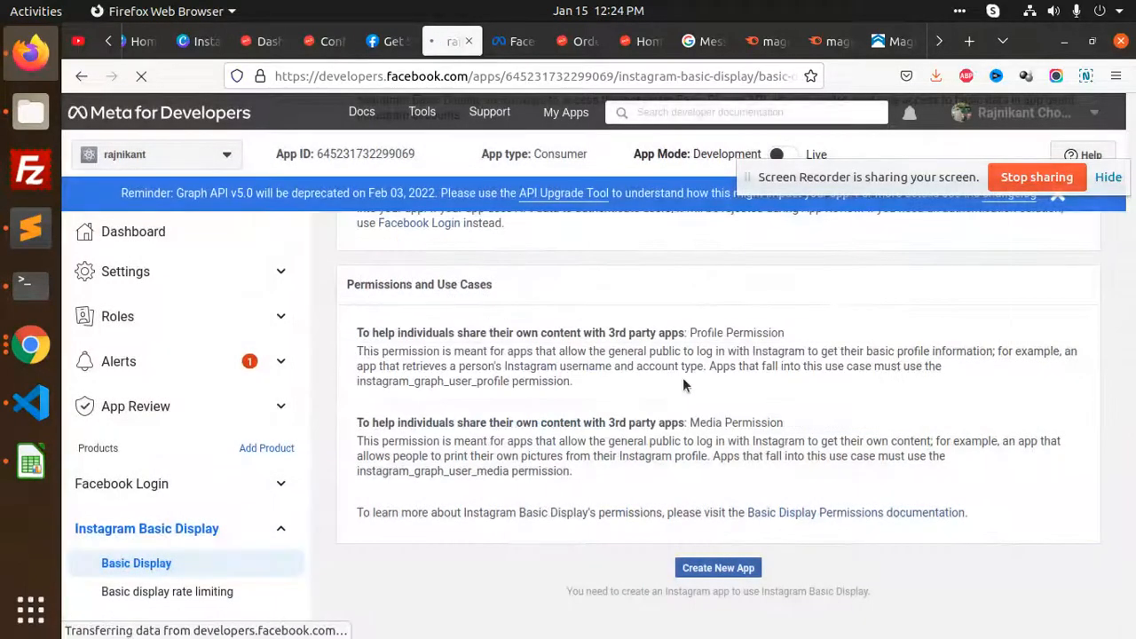
scroll(680, 384, "down", 5)
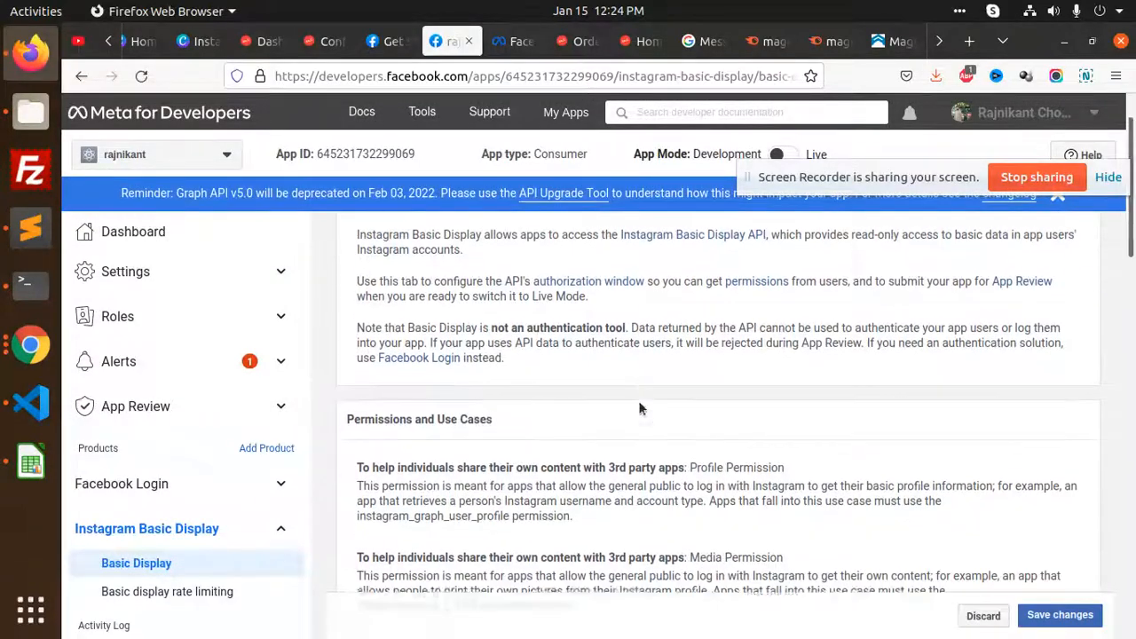
scroll(614, 377, "down", 3)
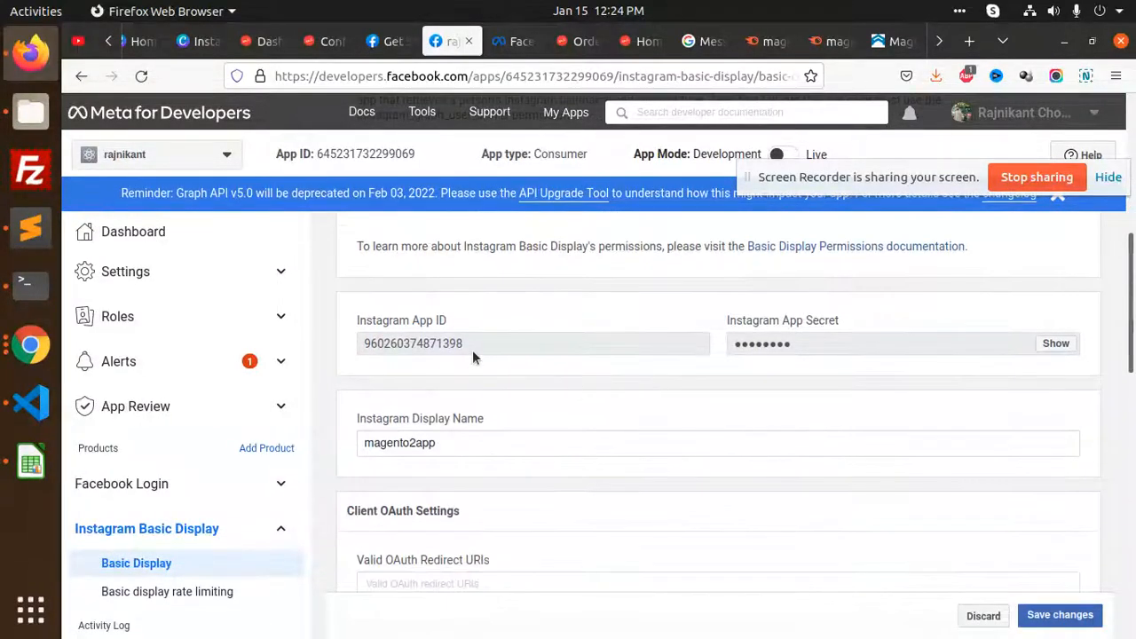
scroll(580, 435, "down", 3)
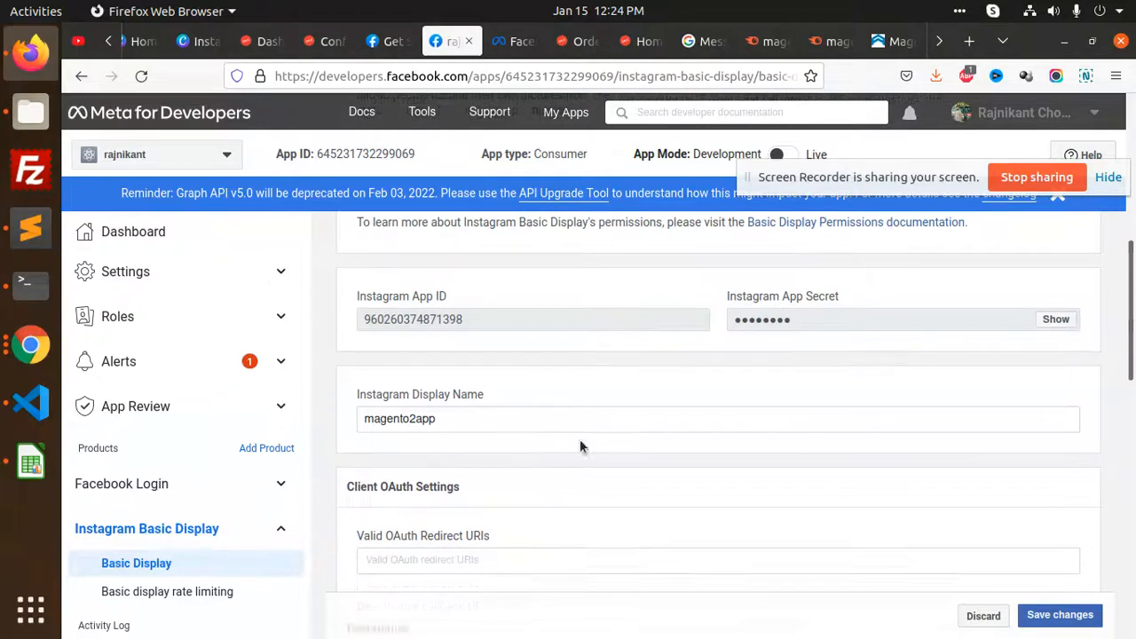
scroll(576, 416, "down", 3)
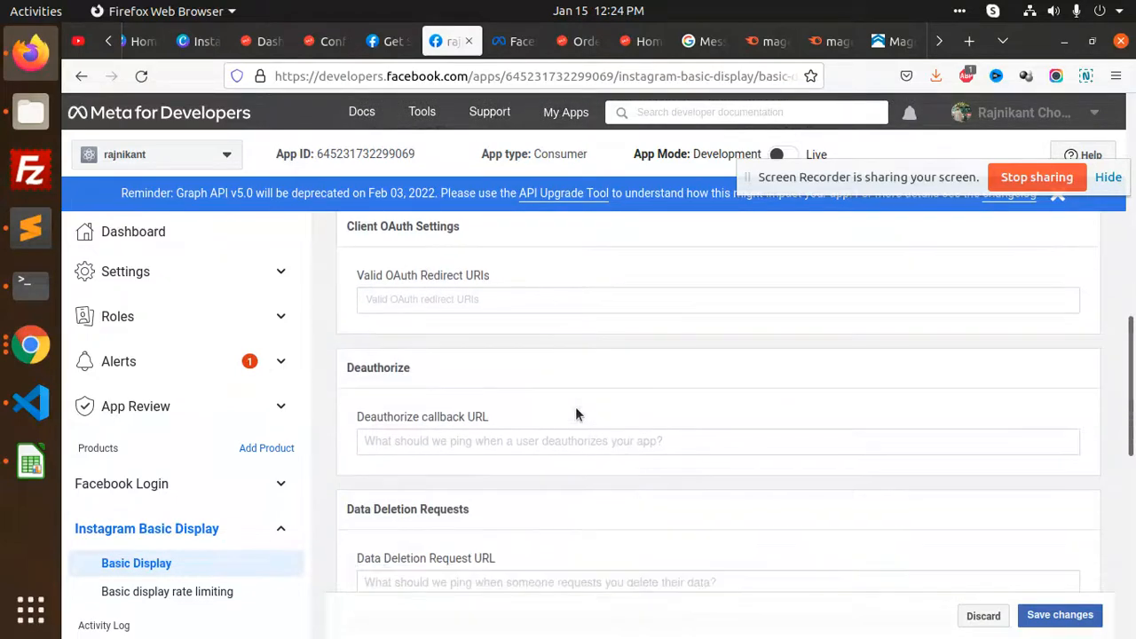
scroll(565, 426, "down", 3)
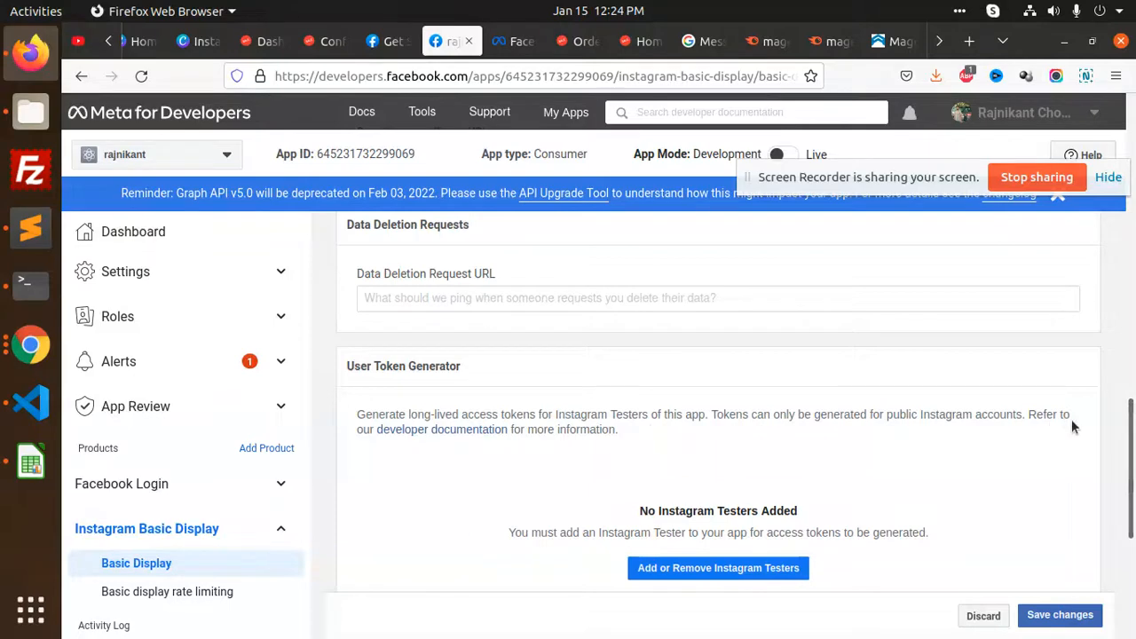
scroll(847, 519, "down", 3)
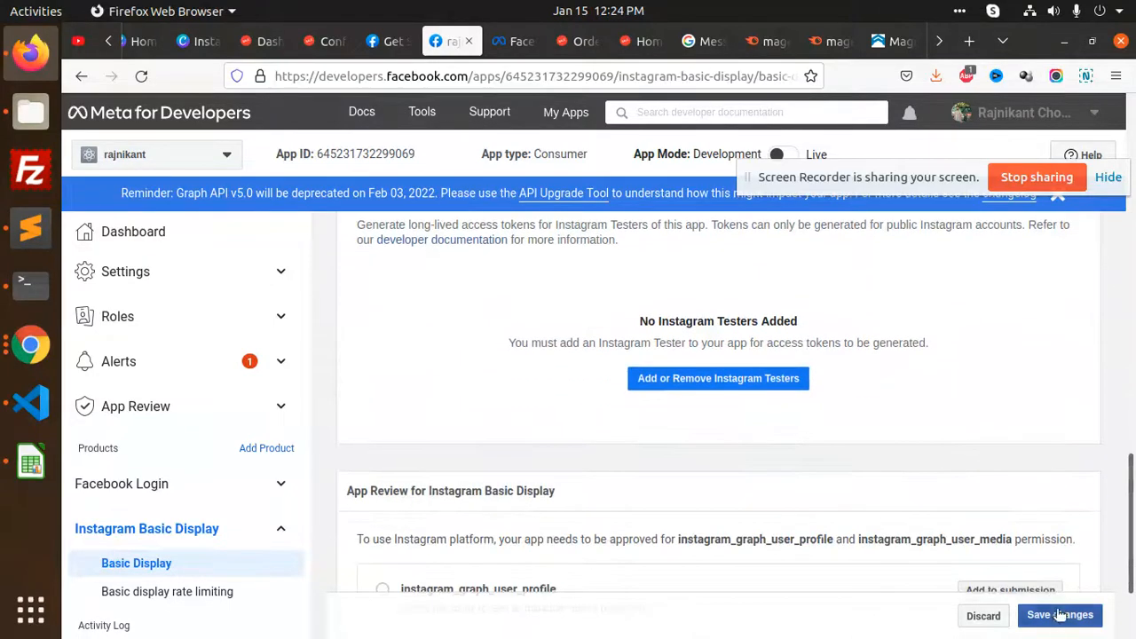
scroll(872, 472, "down", 2)
scroll(815, 467, "down", 1)
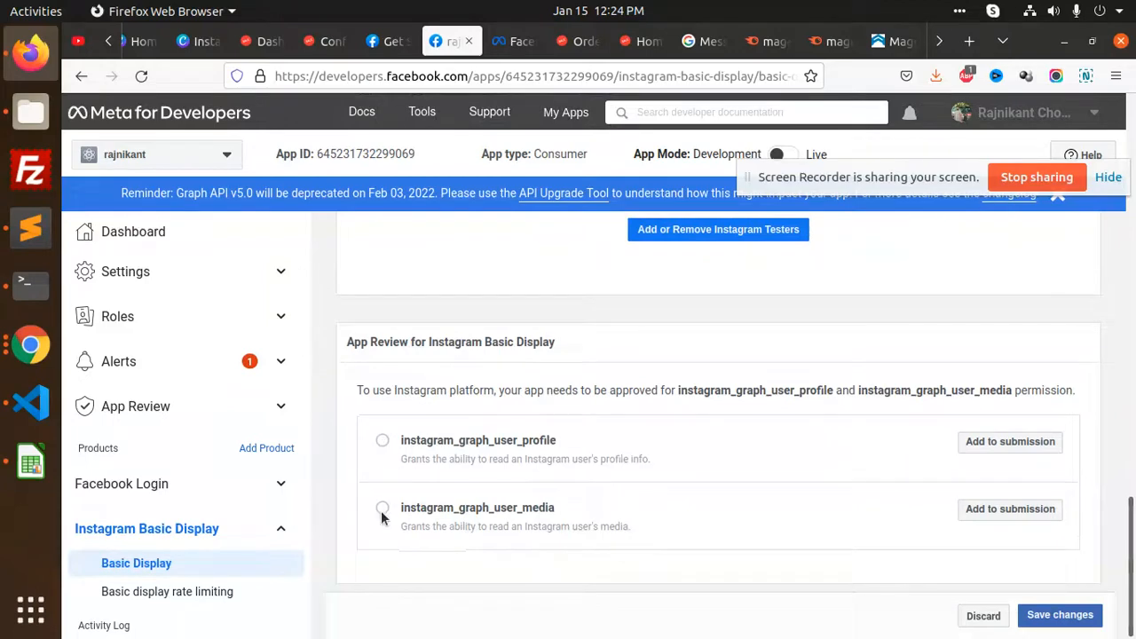
left_click(1050, 605)
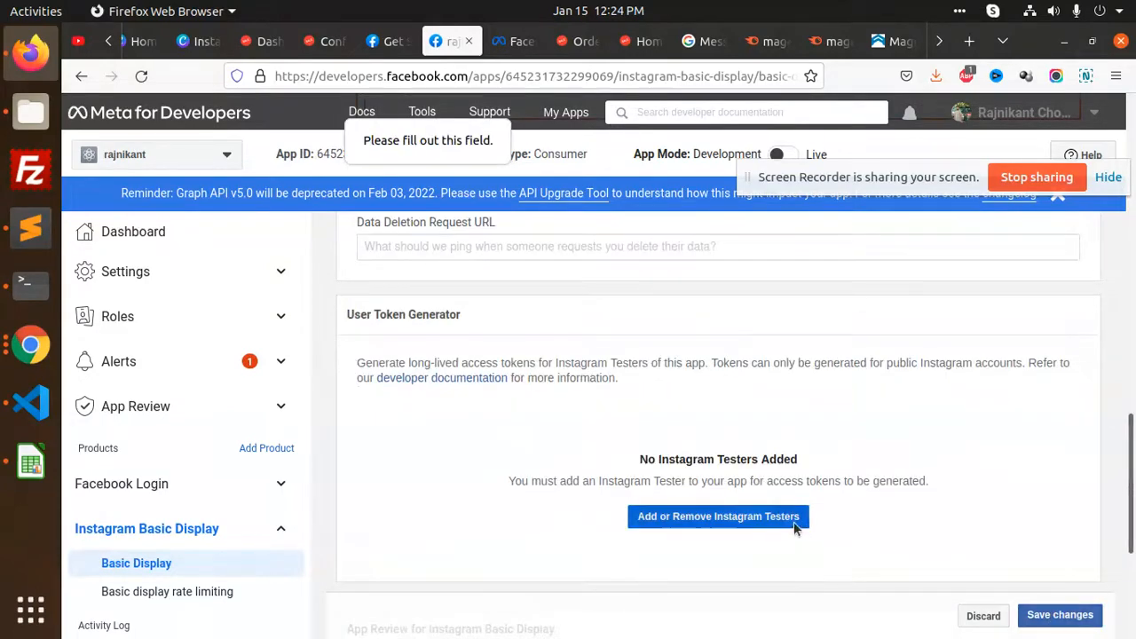
Reach the Roles page via Add or Remove Instagram Testers, cancelling the Add Administrators dialog
left_click(723, 522)
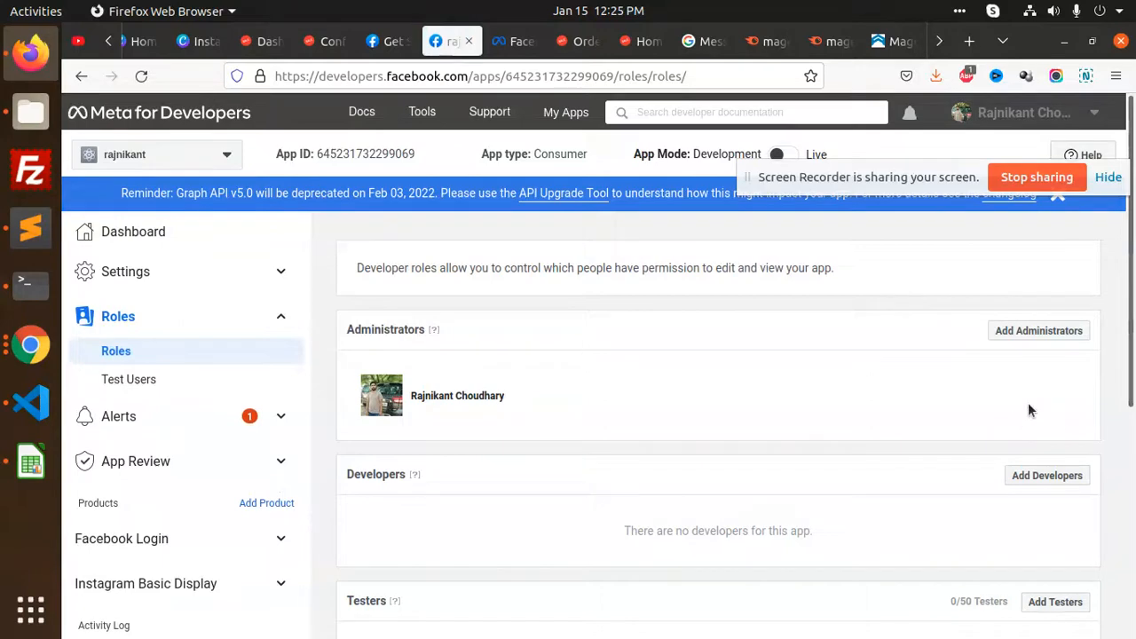
scroll(573, 448, "down", 2)
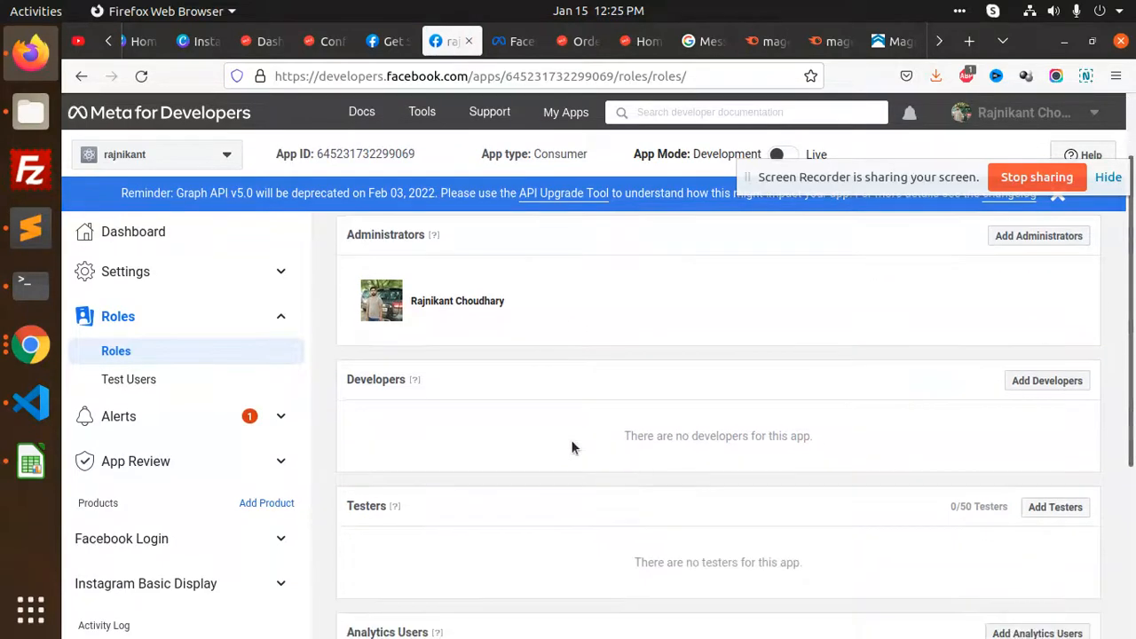
scroll(572, 444, "down", 2)
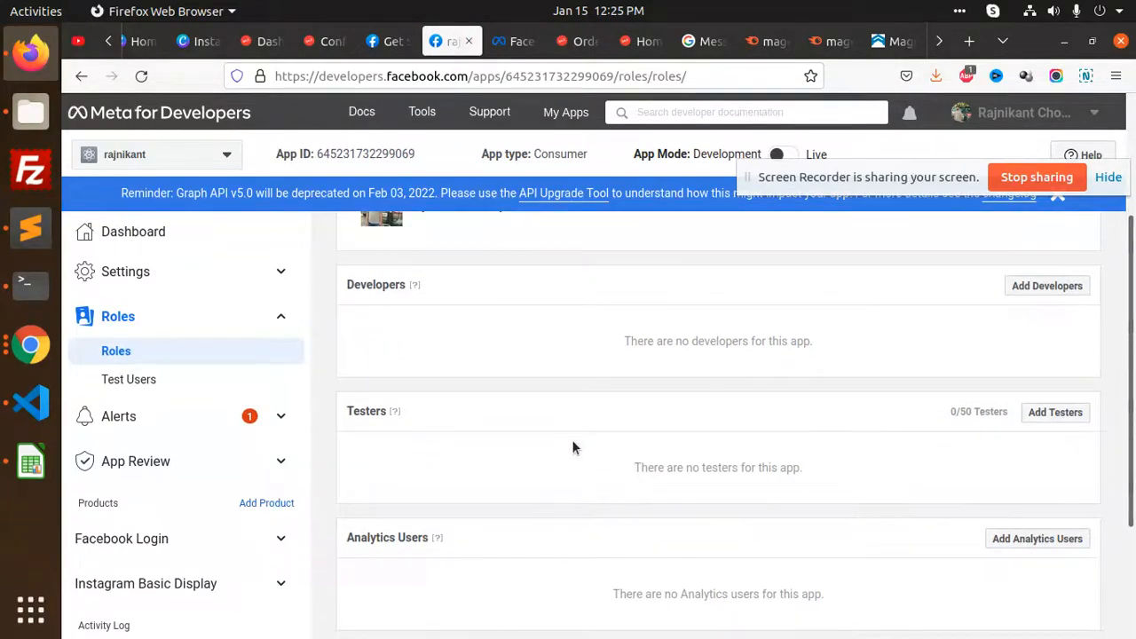
scroll(580, 439, "up", 4)
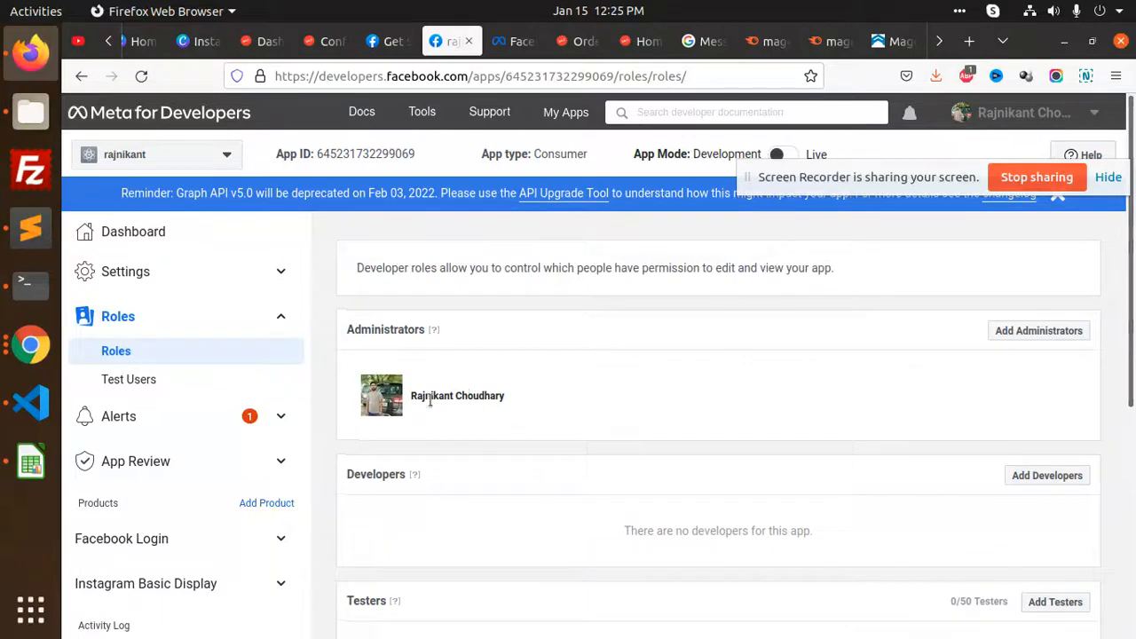
left_click(1019, 341)
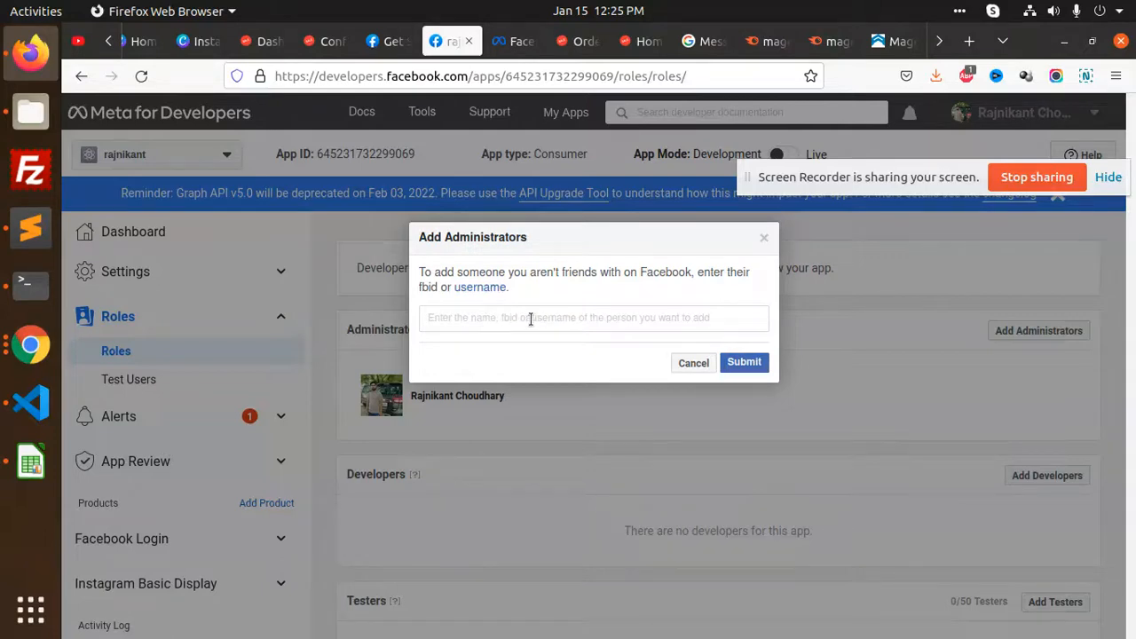
left_click(693, 363)
Search for the administrator's account by name and submit it as an app tester
scroll(802, 424, "down", 3)
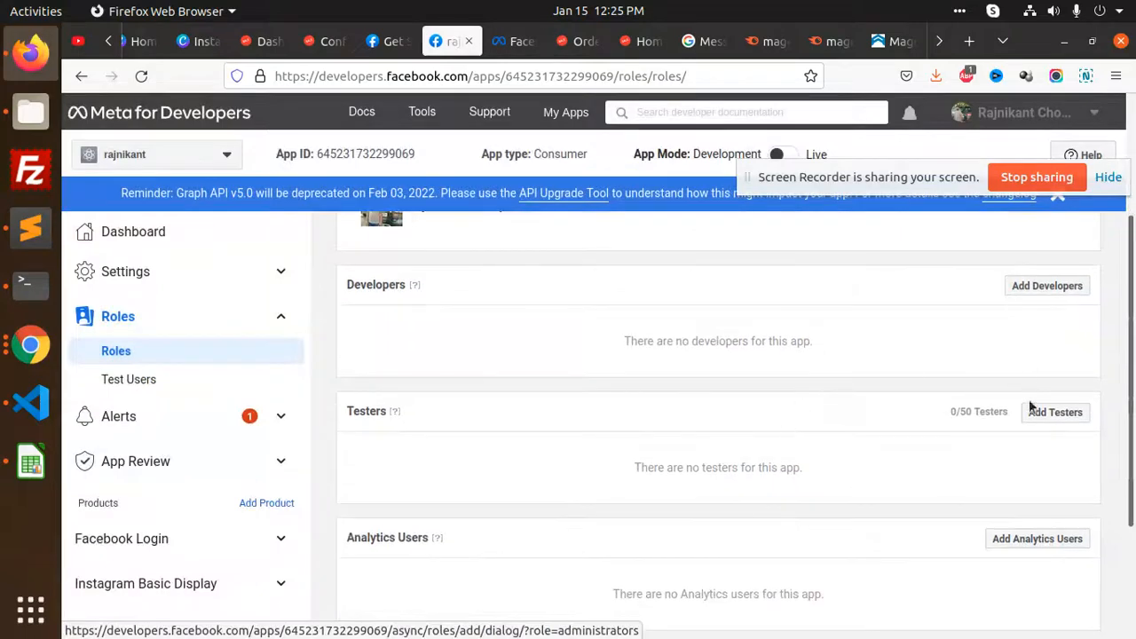
left_click(1059, 413)
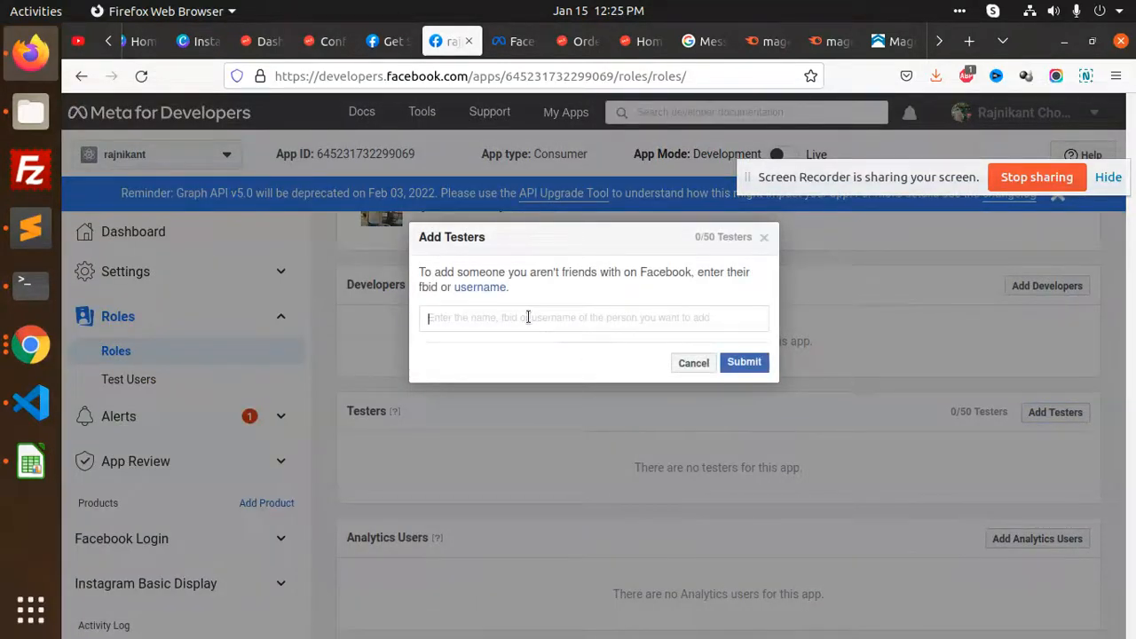
type("rajni")
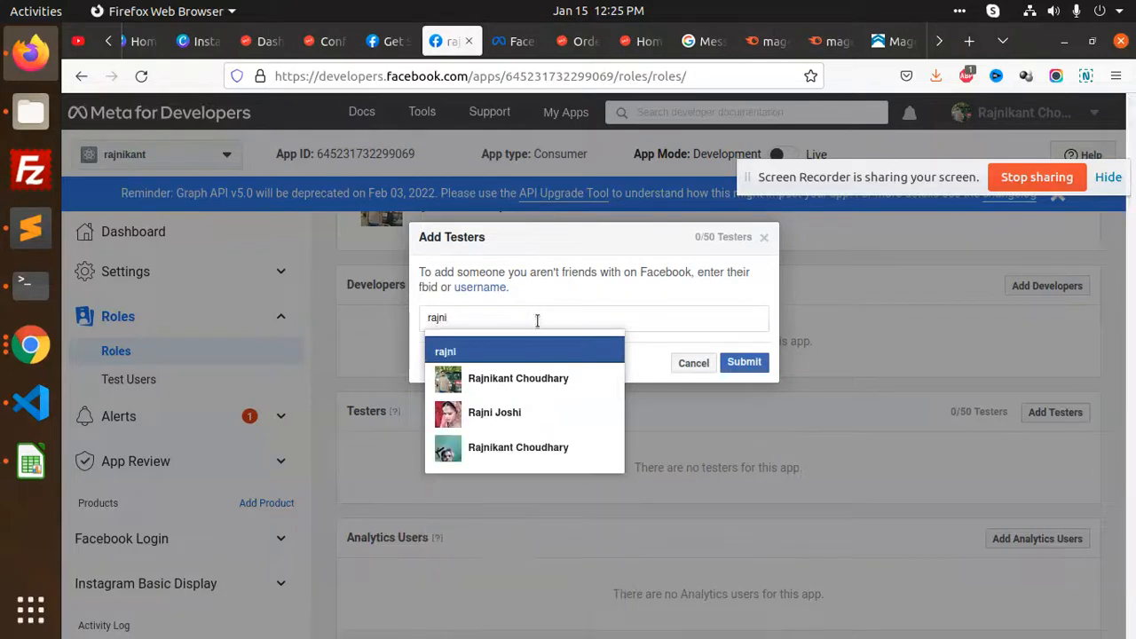
left_click(515, 374)
left_click(744, 363)
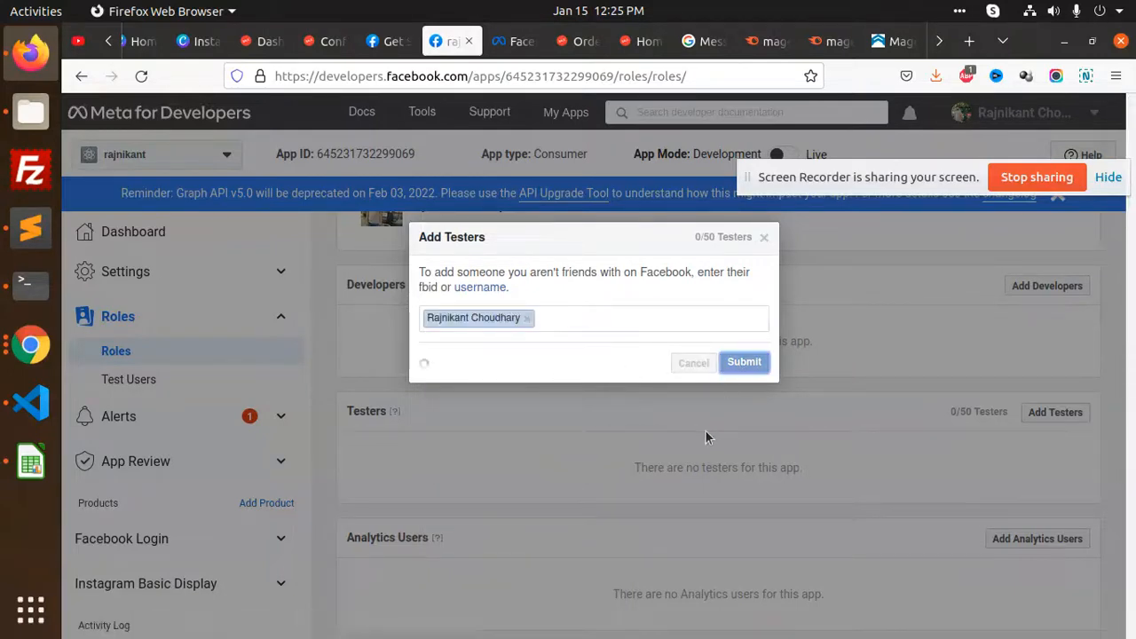
Pick the other matching account, remove the duplicate entry, and resubmit so one tester shows Pending
mouse_move(757, 320)
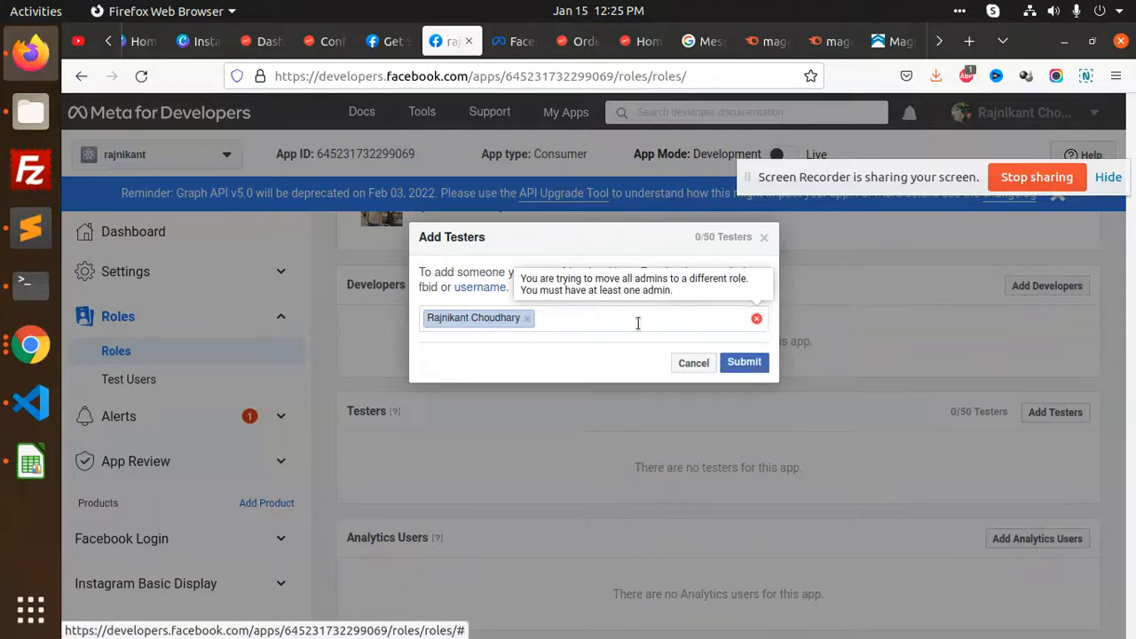
type("ajni")
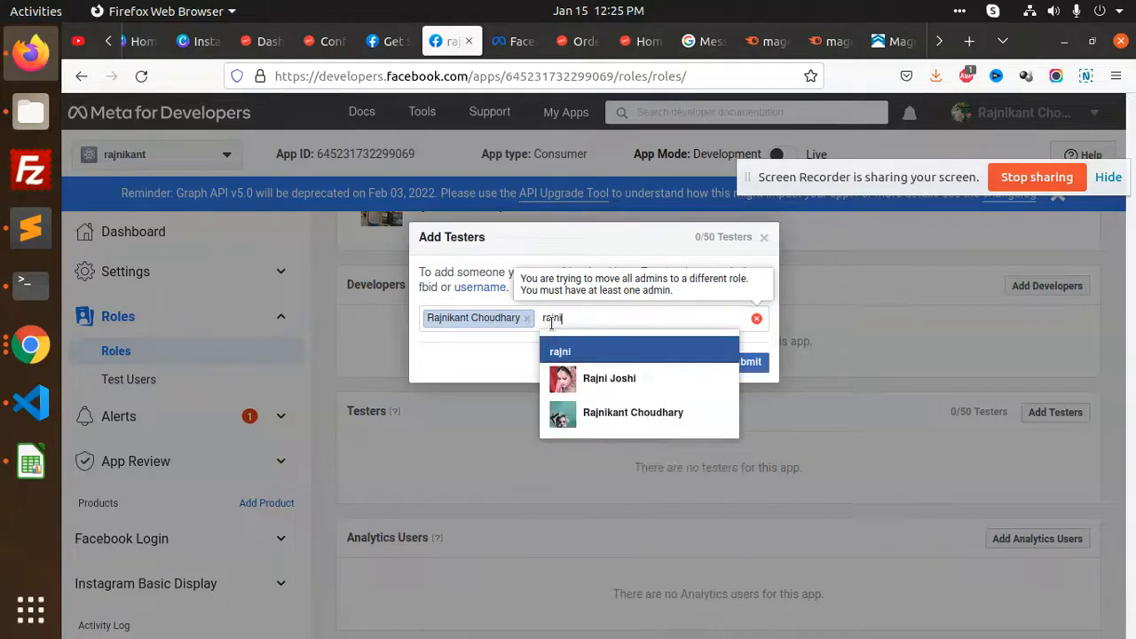
left_click(621, 419)
left_click(741, 363)
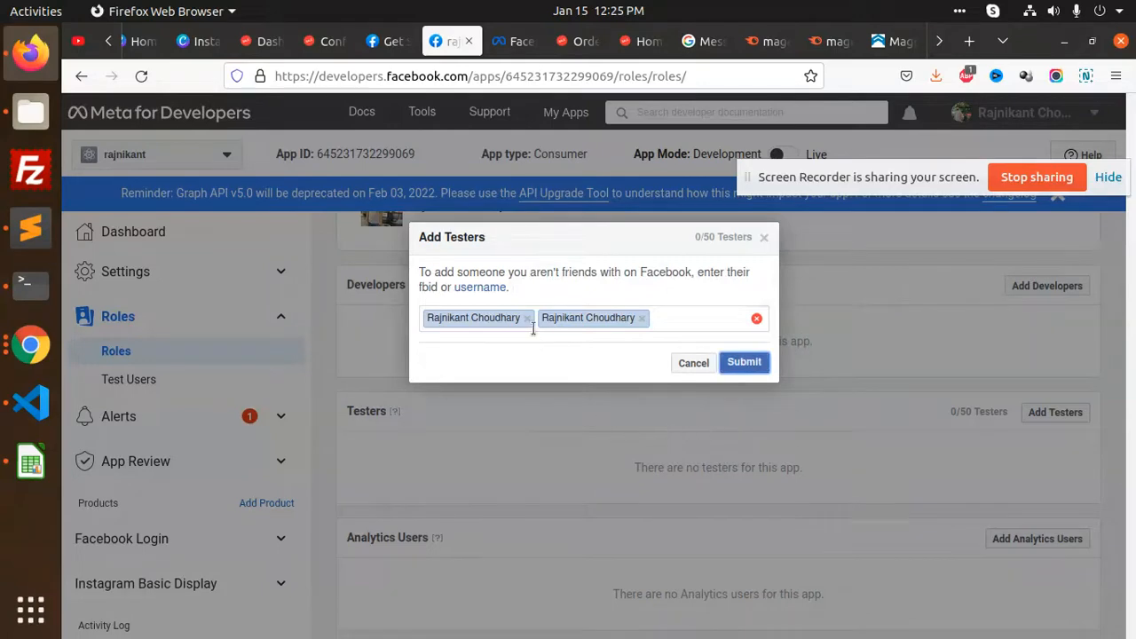
left_click(528, 318)
left_click(744, 362)
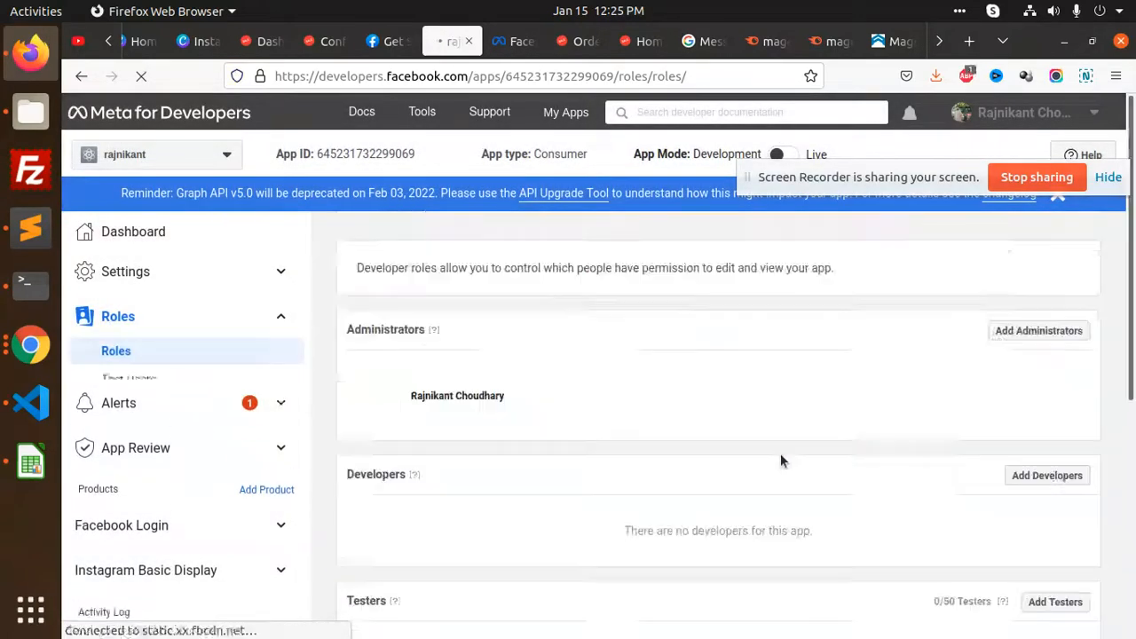
scroll(776, 457, "down", 4)
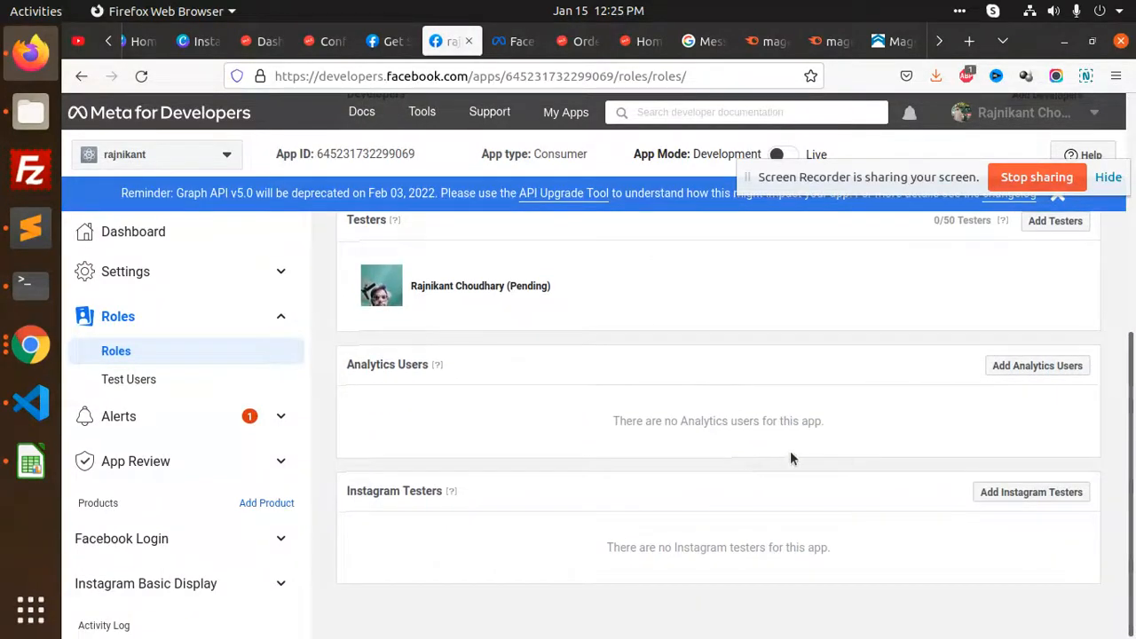
scroll(798, 447, "up", 4)
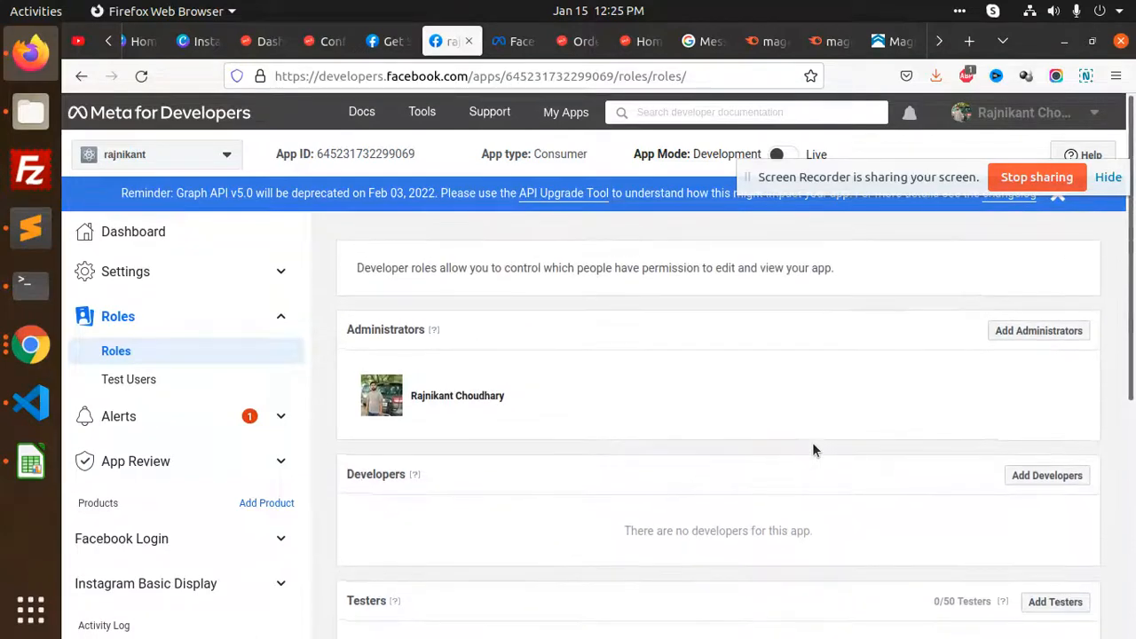
scroll(750, 430, "down", 4)
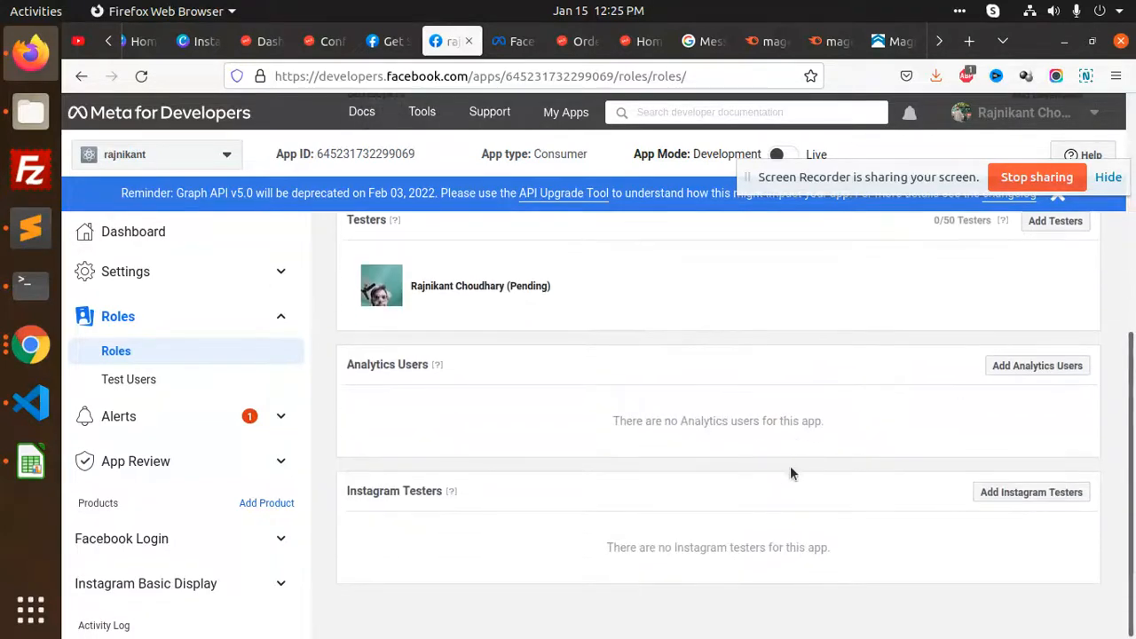
Look at the Test Users page, then scroll through the app's Basic settings form
left_click(160, 381)
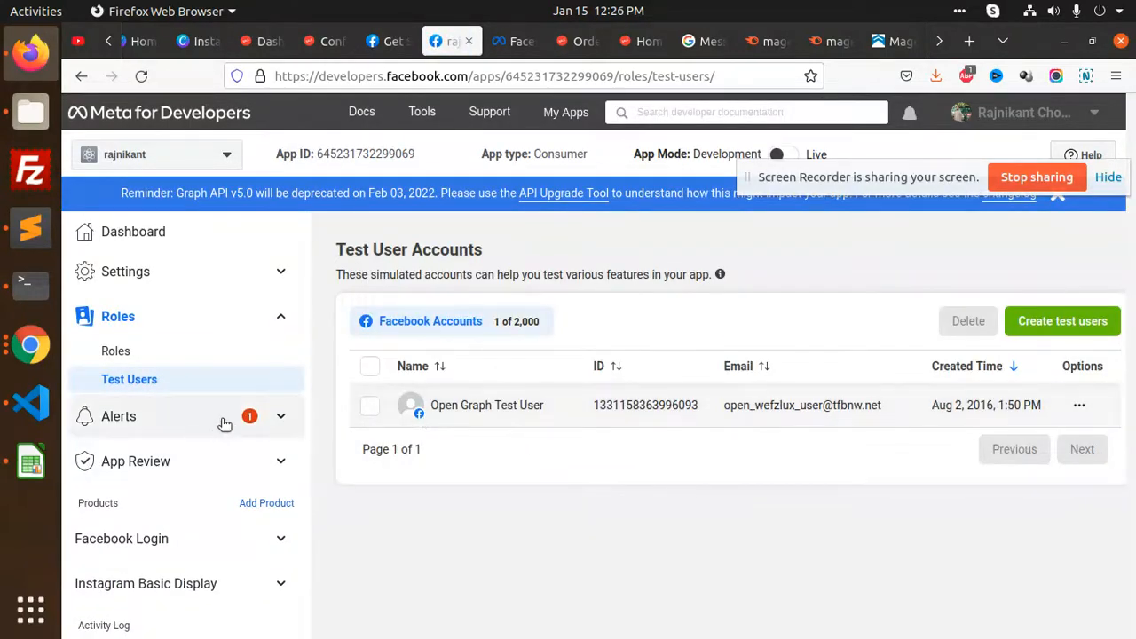
left_click_drag(865, 176, 1028, 100)
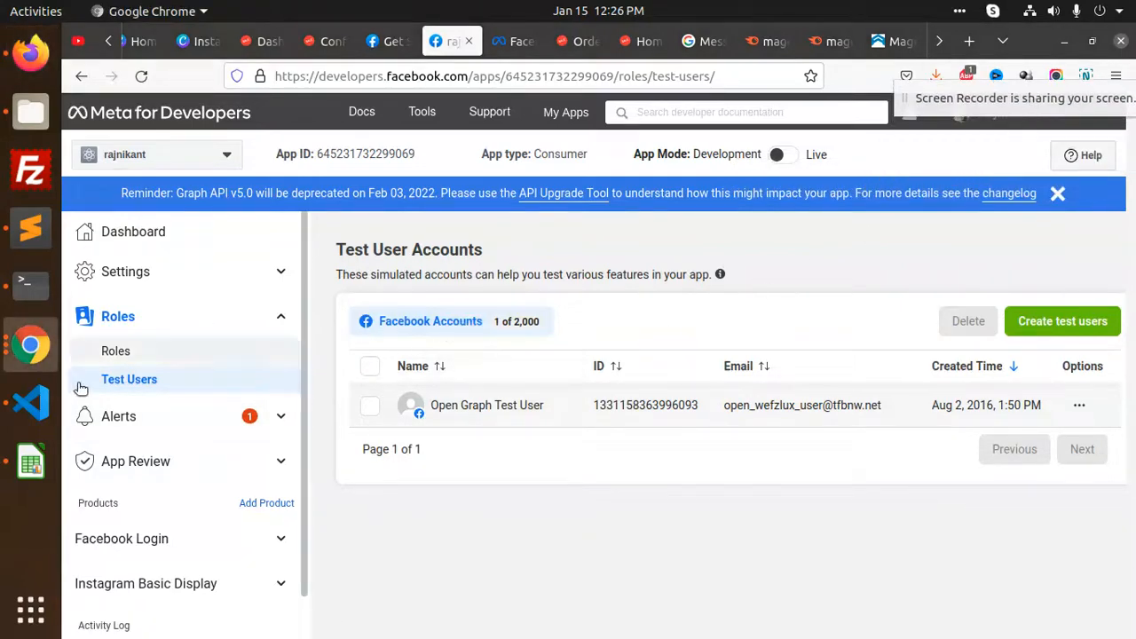
left_click(137, 272)
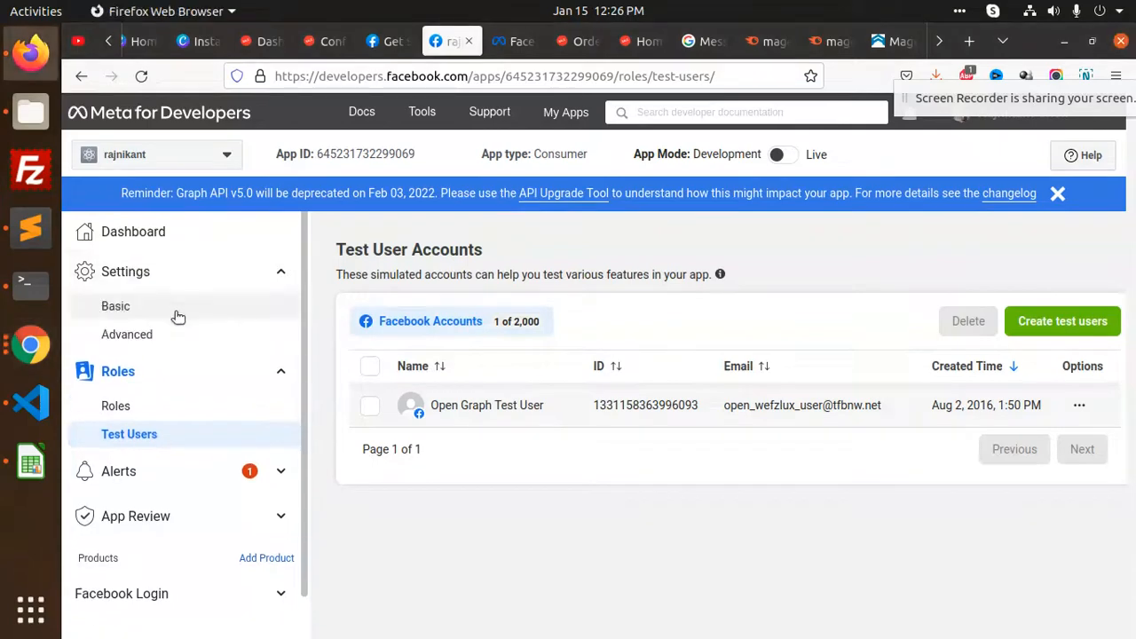
left_click(119, 309)
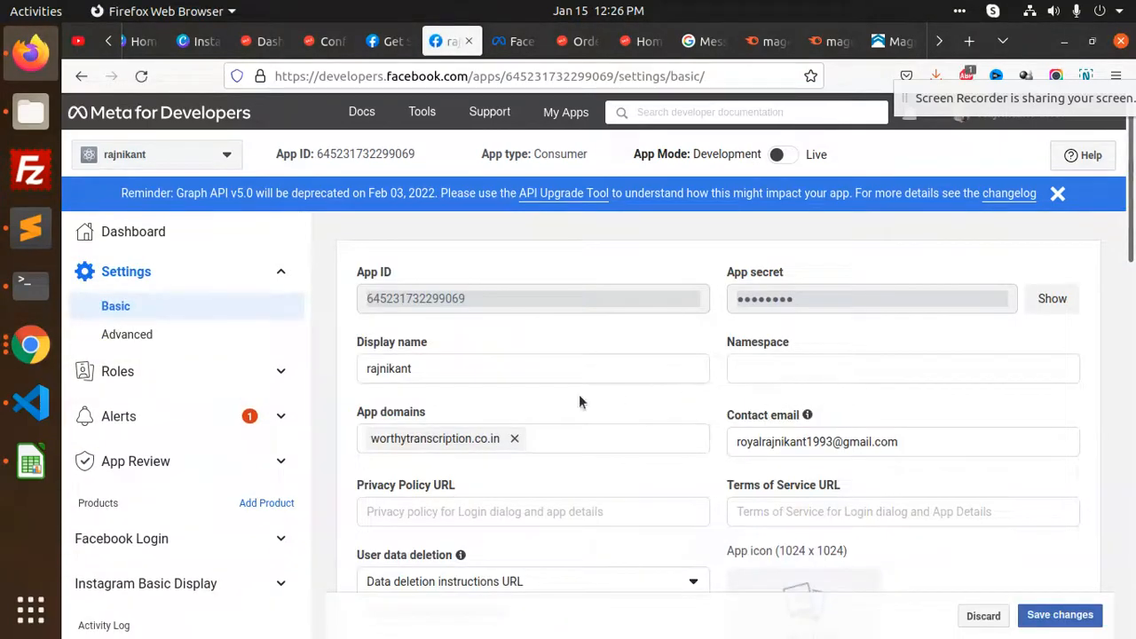
scroll(683, 387, "down", 6)
scroll(684, 387, "down", 4)
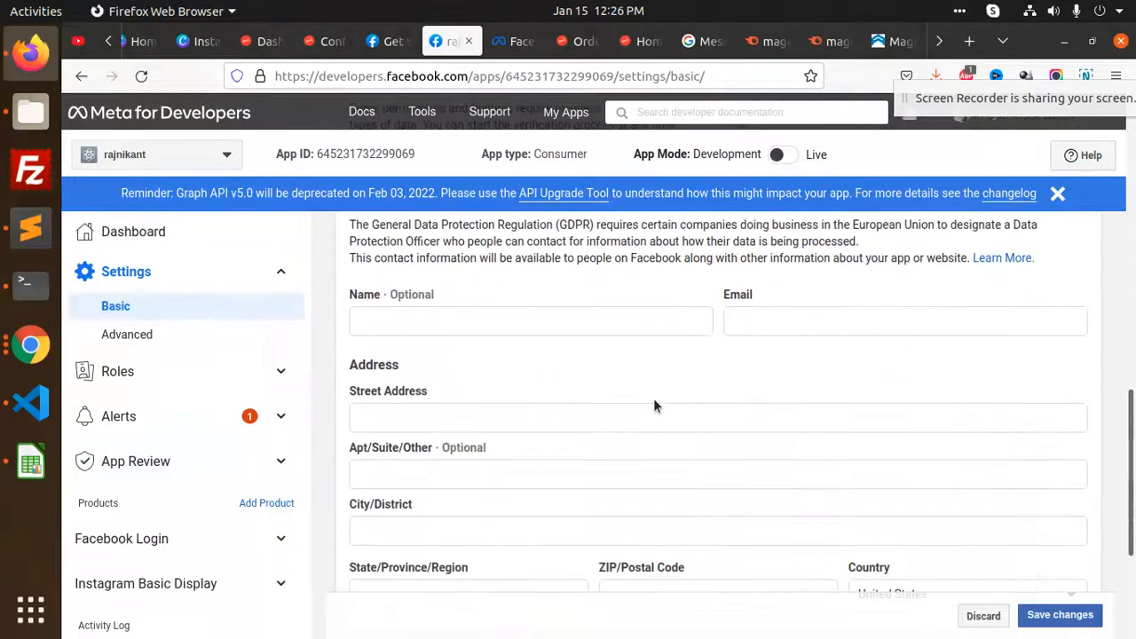
scroll(657, 404, "down", 3)
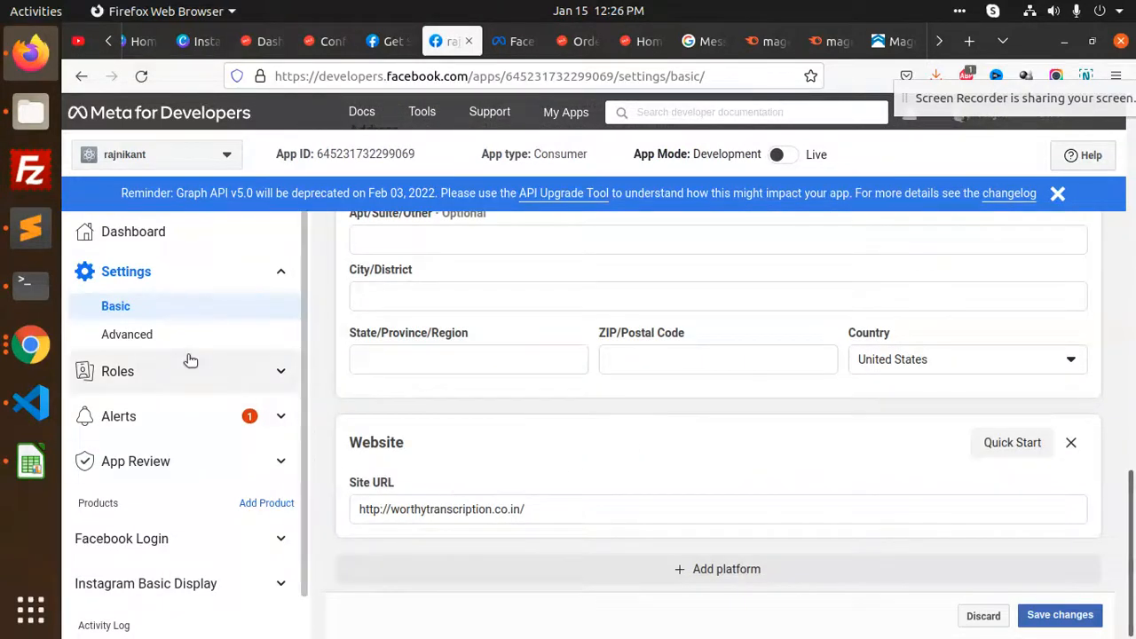
Scroll through the Advanced settings, then move to the Mageplaza Instagram Feed docs
left_click(151, 337)
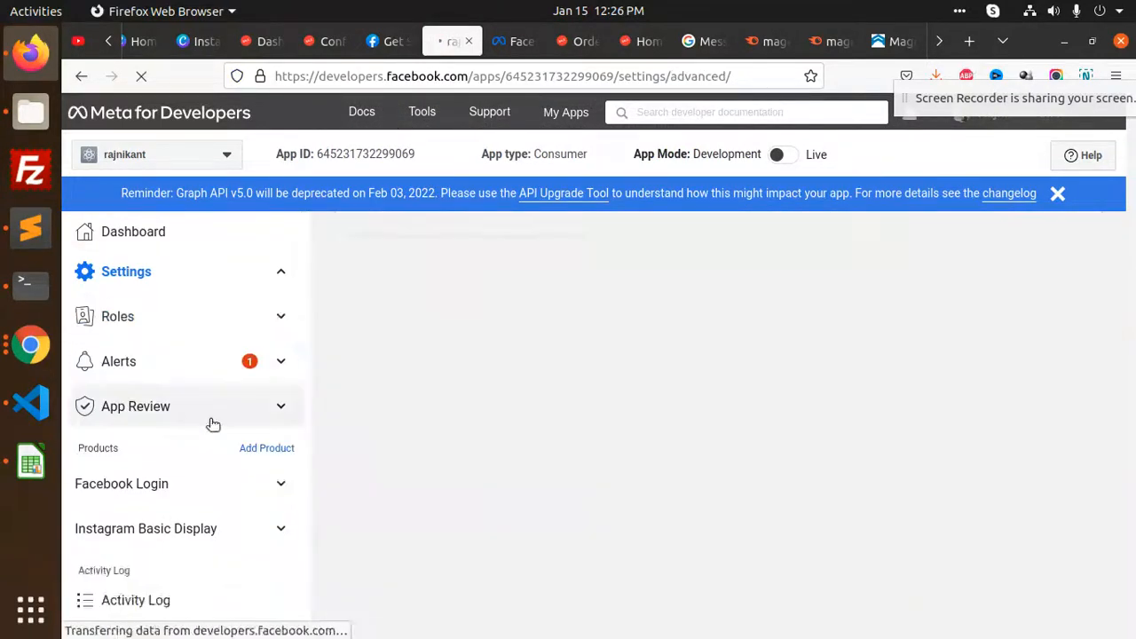
scroll(622, 400, "down", 5)
scroll(604, 414, "down", 10)
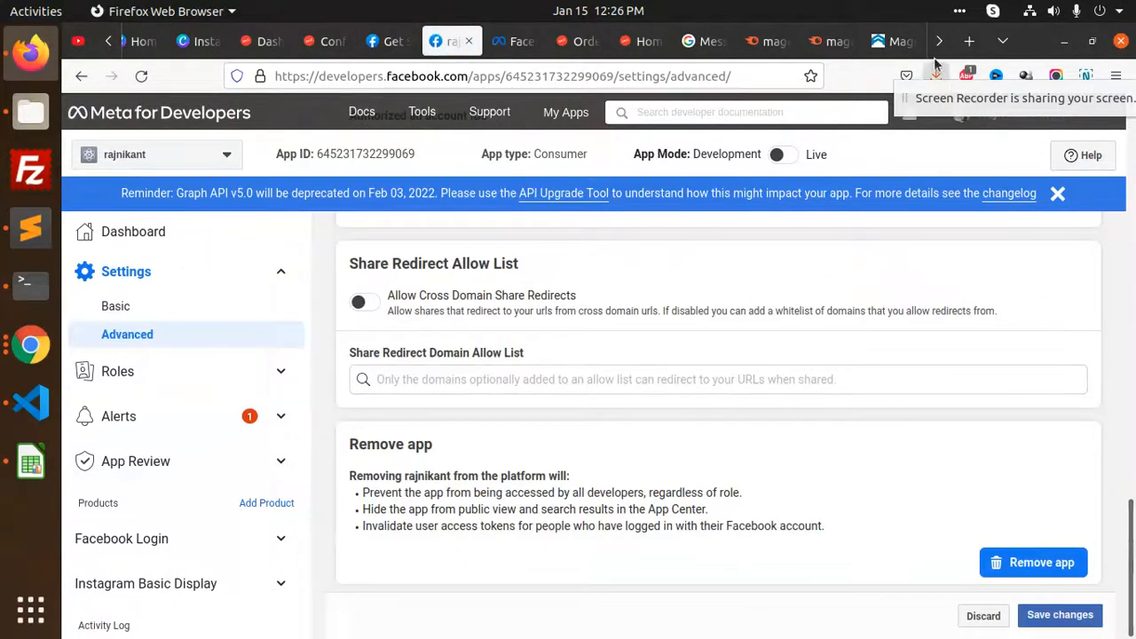
scroll(888, 41, "down", 3)
left_click(769, 43)
scroll(730, 399, "down", 10)
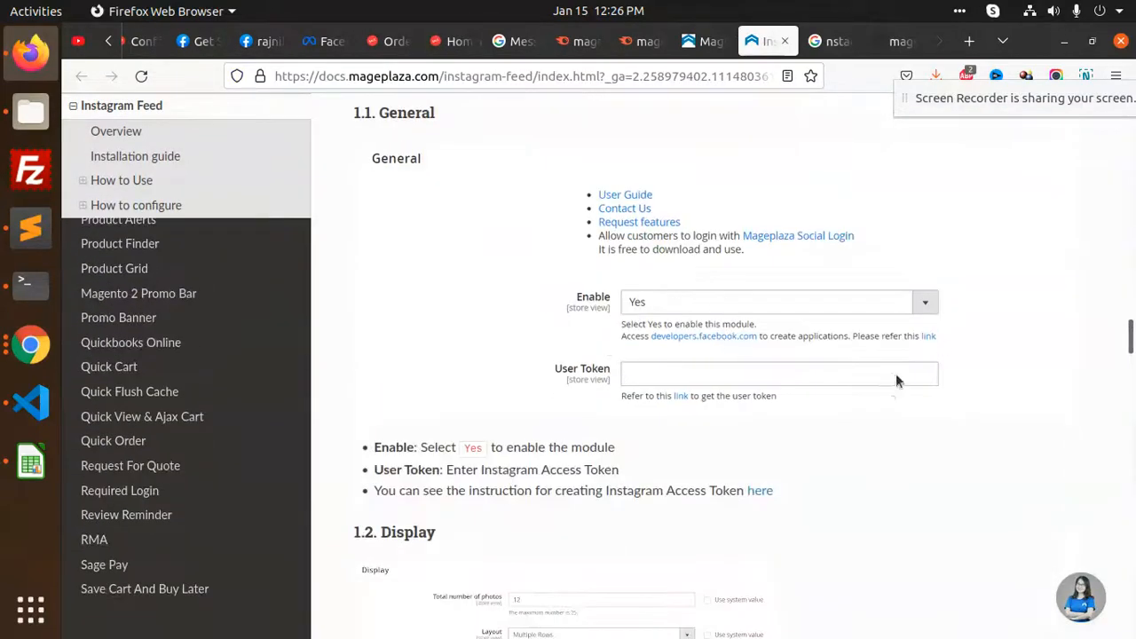
Read through the Mageplaza Instagram Feed docs, glancing at the GitHub README
scroll(691, 403, "down", 3)
scroll(767, 371, "down", 12)
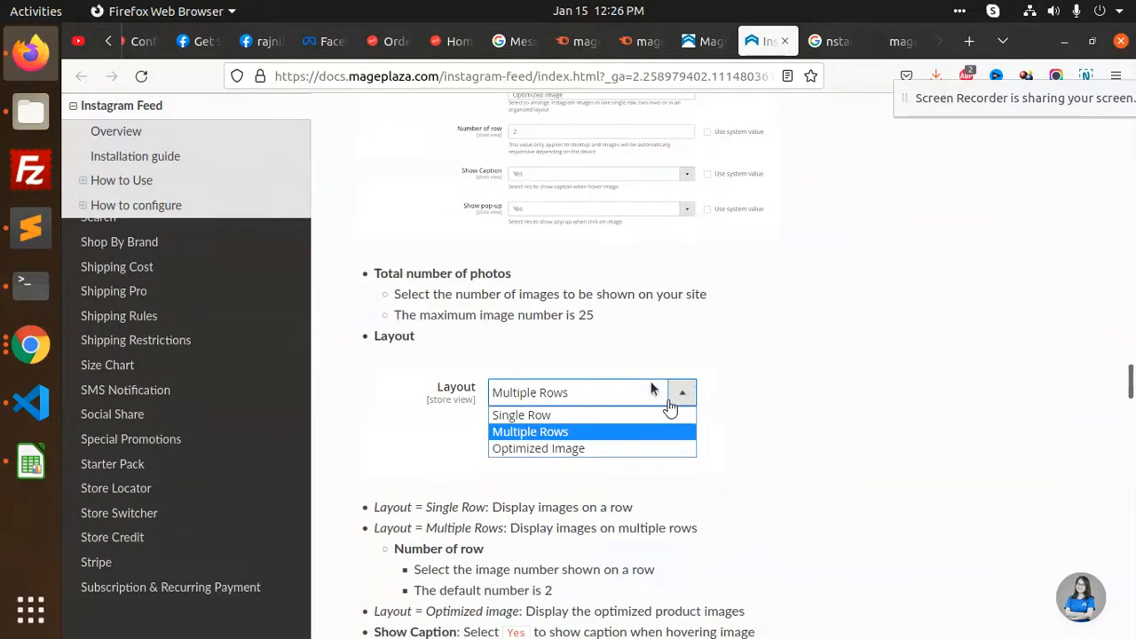
scroll(779, 384, "down", 14)
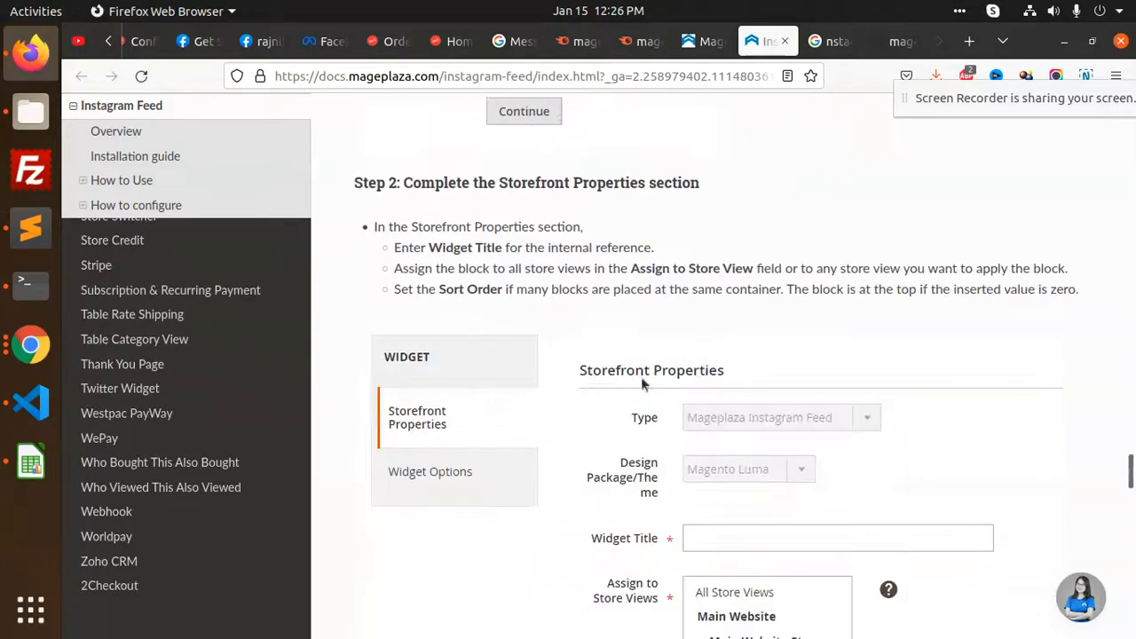
scroll(730, 372, "down", 15)
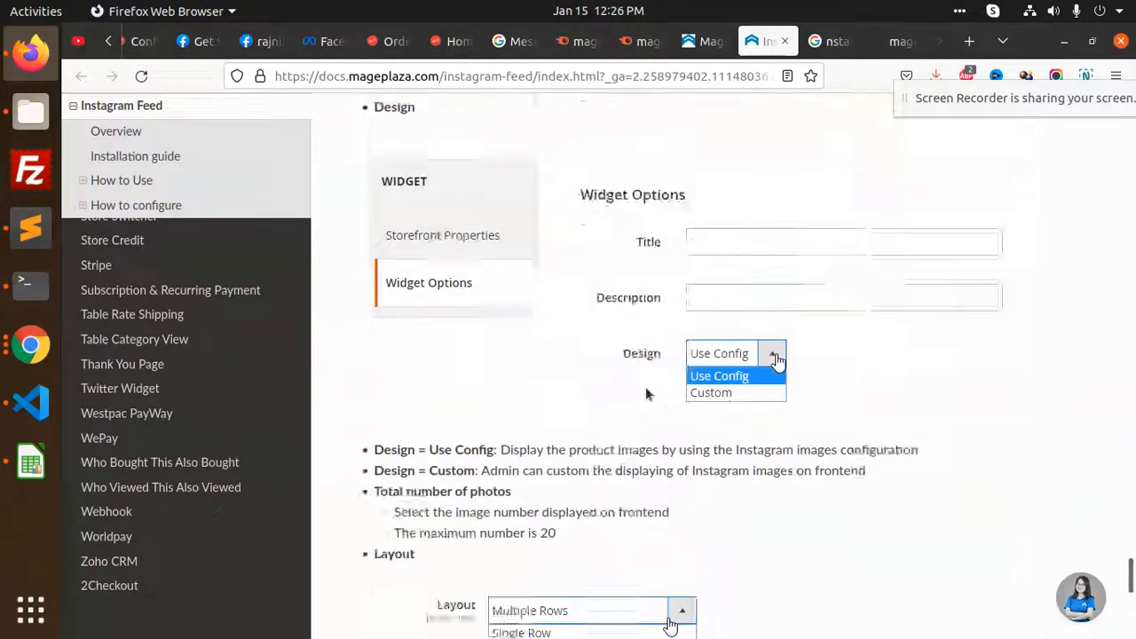
left_click(892, 41)
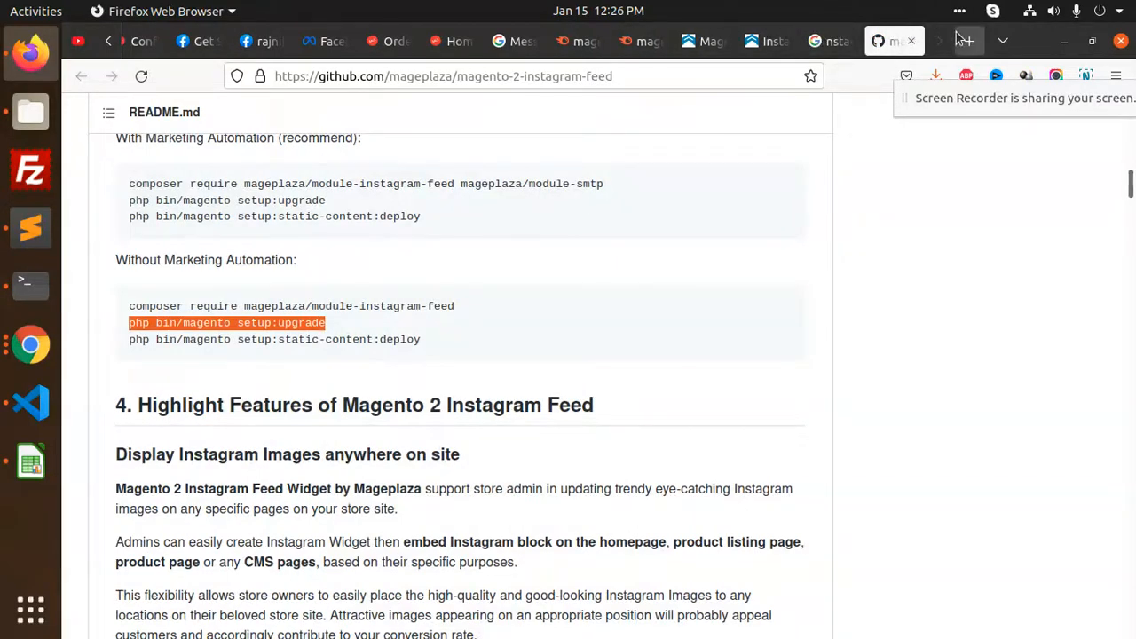
left_click(768, 42)
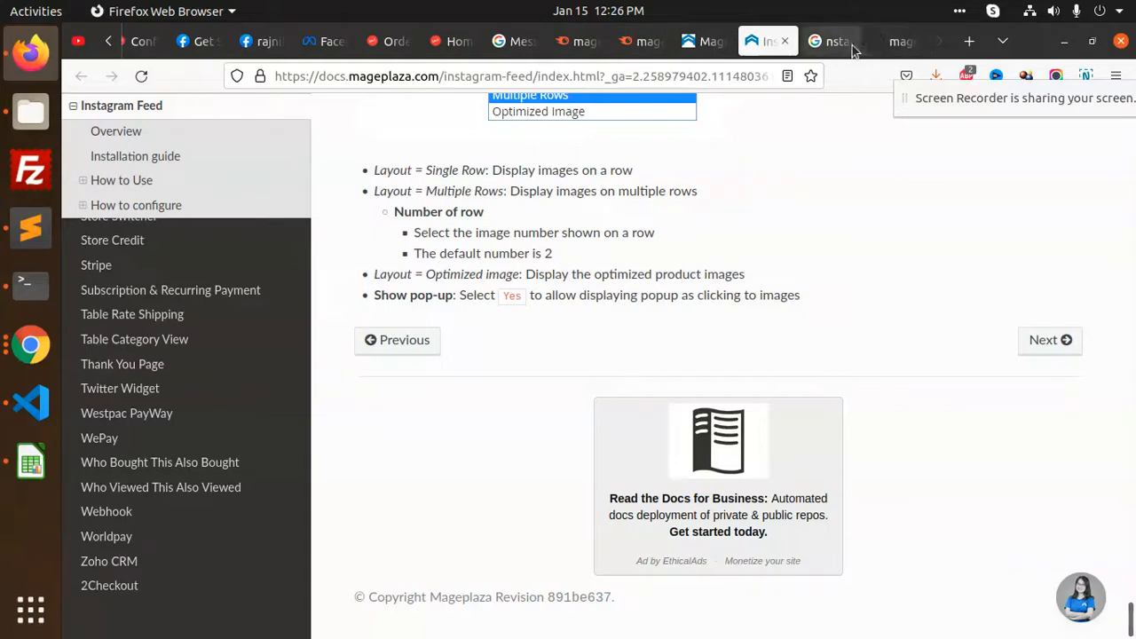
Open the User Token help link from the Magento Instagram Feed configuration in a new tab
left_click(262, 42)
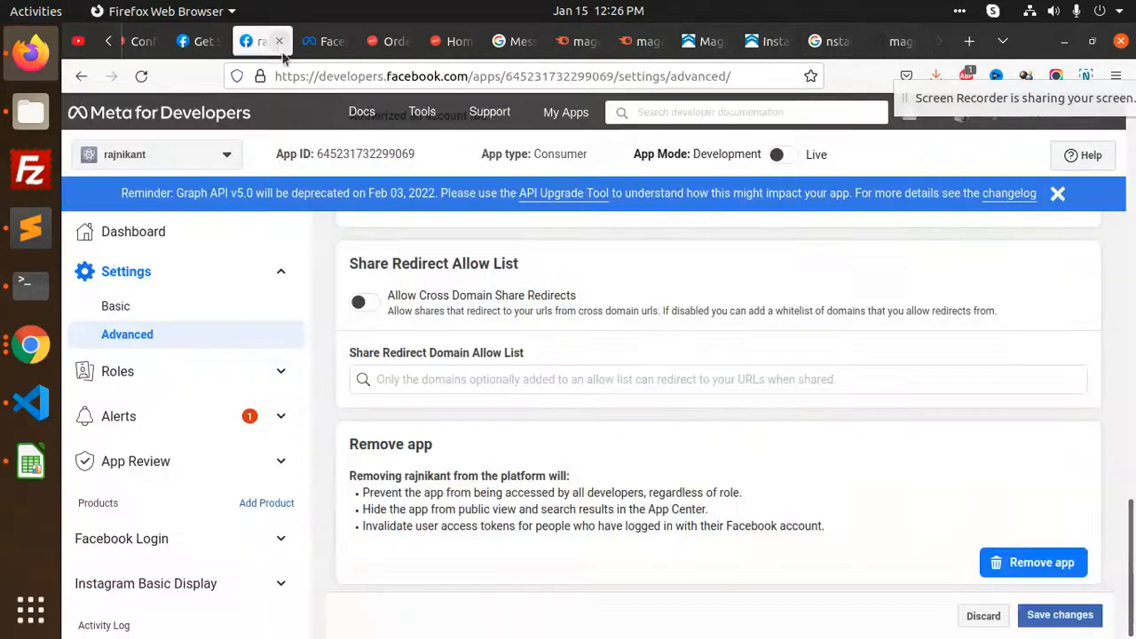
left_click(154, 44)
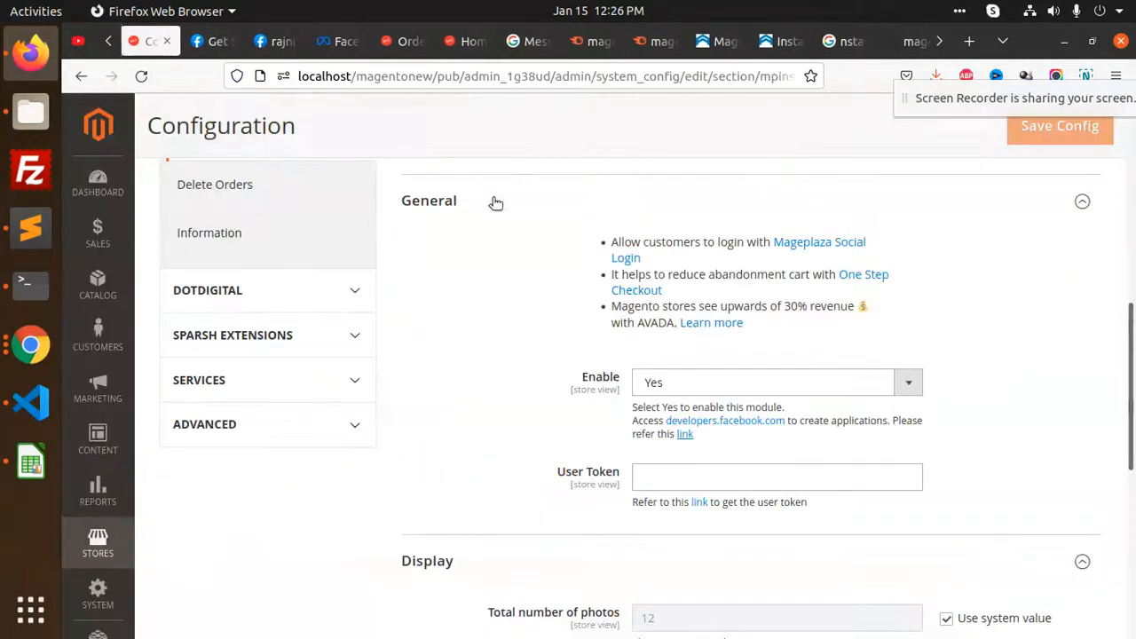
left_click(701, 504)
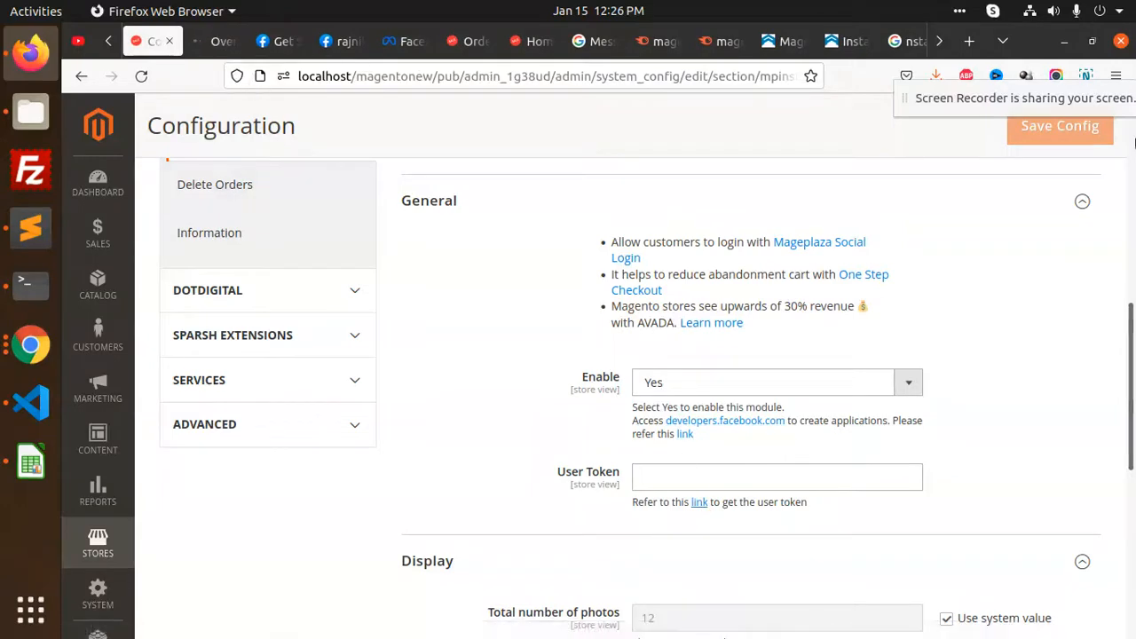
left_click(213, 41)
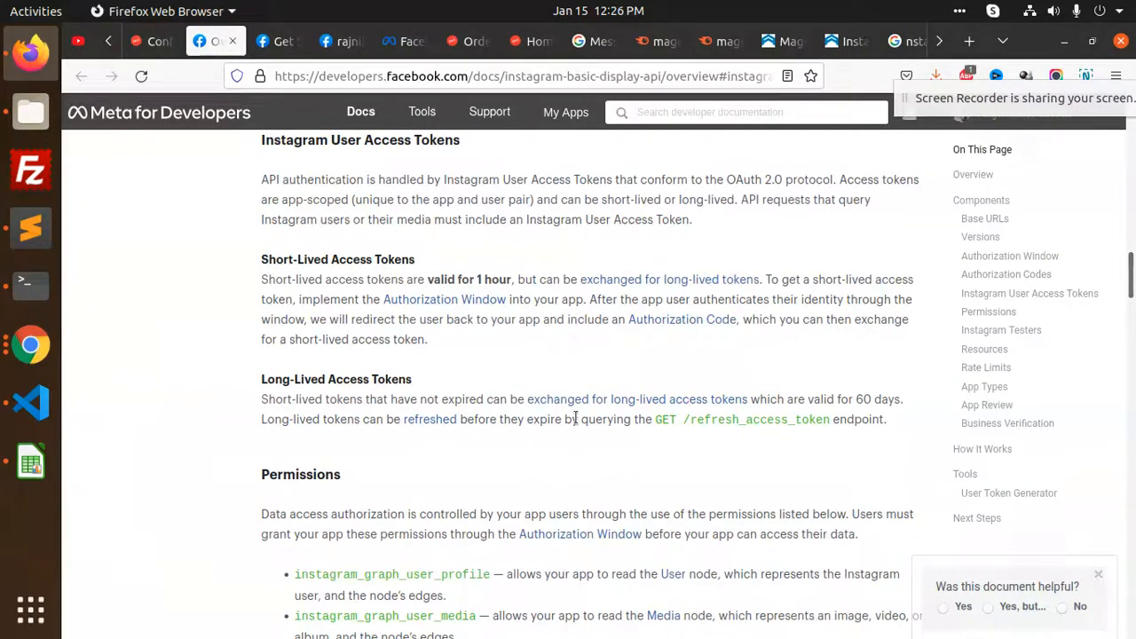
Read the Basic Display overview on access tokens, permissions, Instagram Testers and Tester Invites, then start a new tab
scroll(562, 366, "down", 3)
scroll(562, 366, "up", 3)
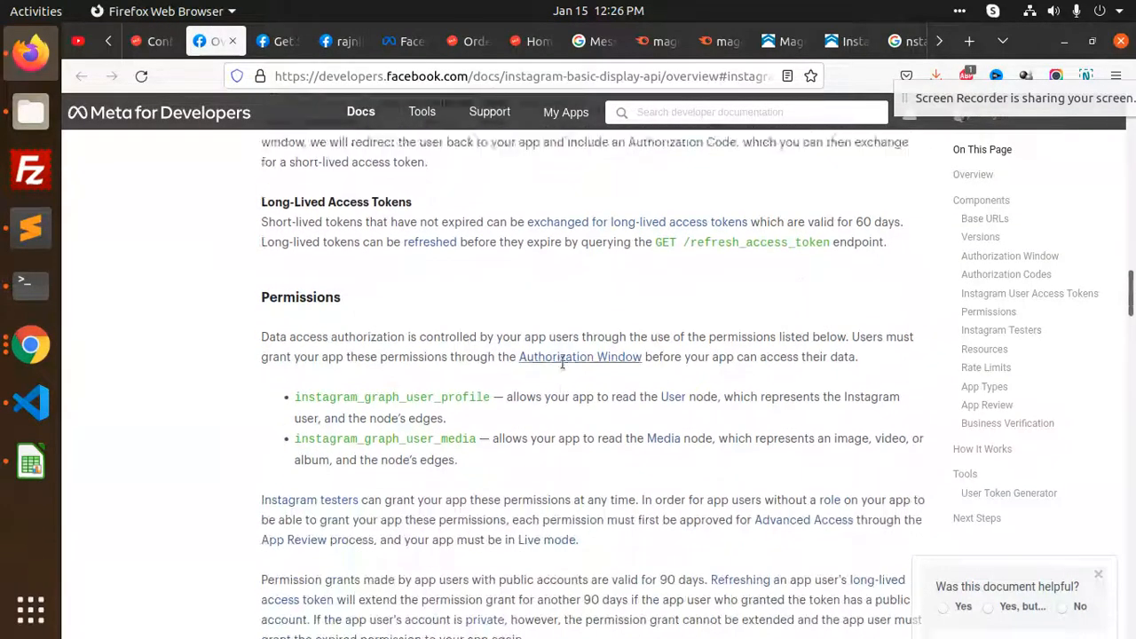
scroll(562, 362, "down", 4)
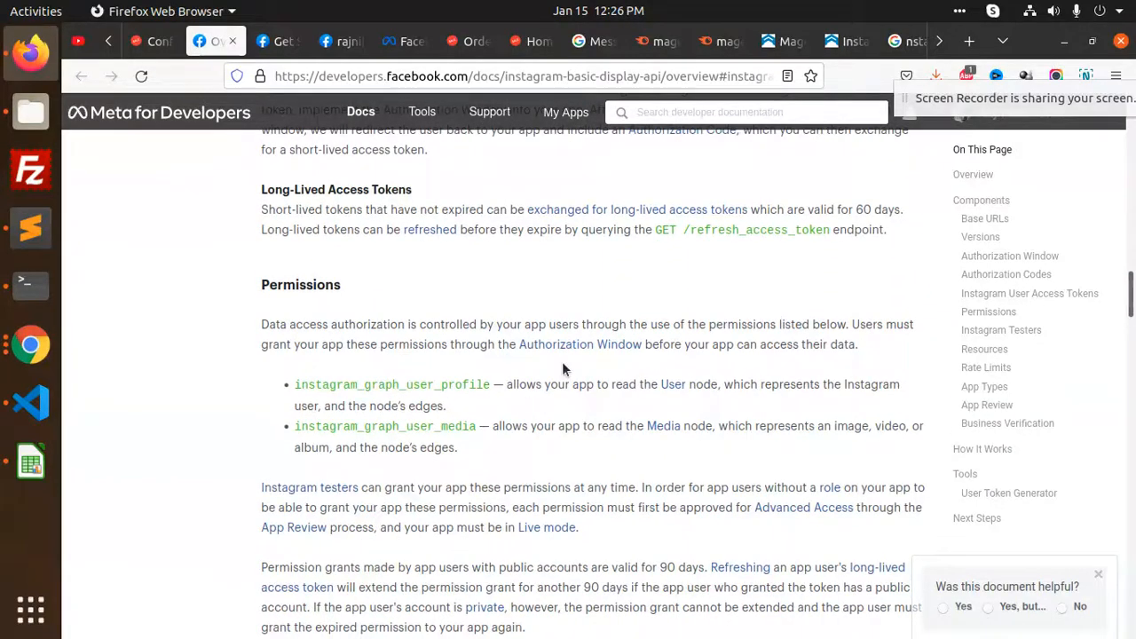
scroll(564, 365, "down", 5)
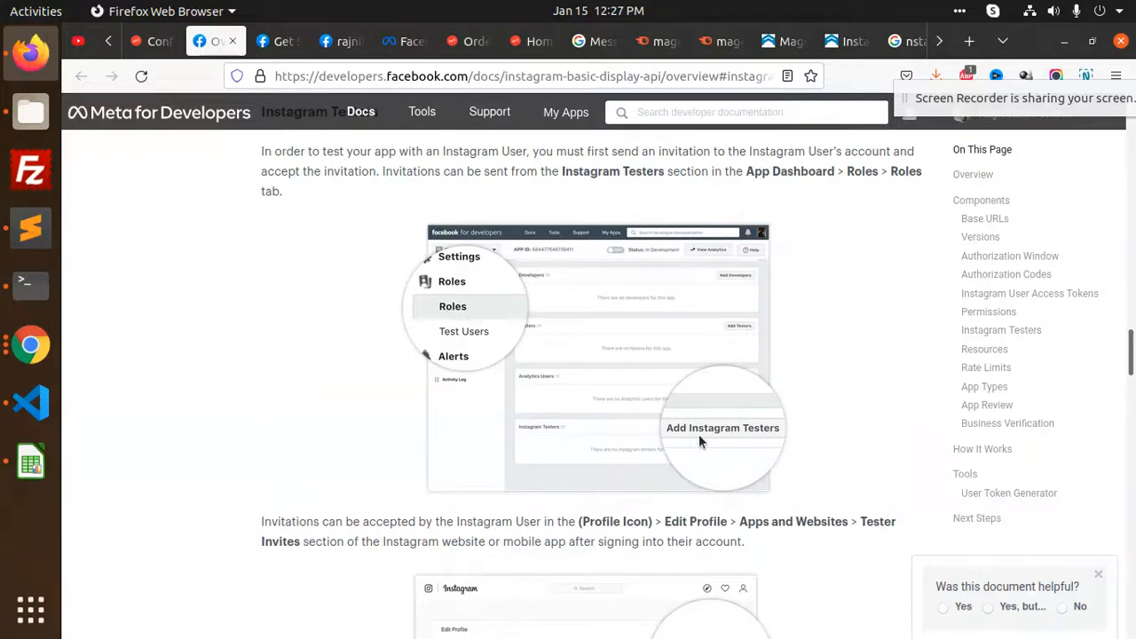
scroll(490, 427, "down", 3)
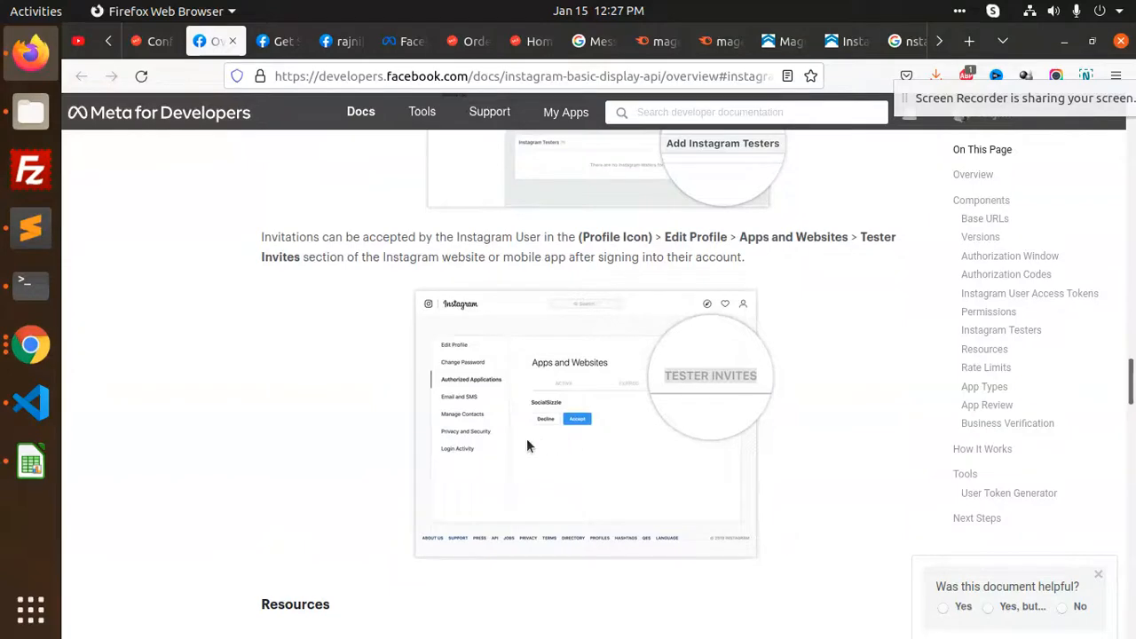
scroll(527, 445, "down", 2)
scroll(527, 444, "down", 2)
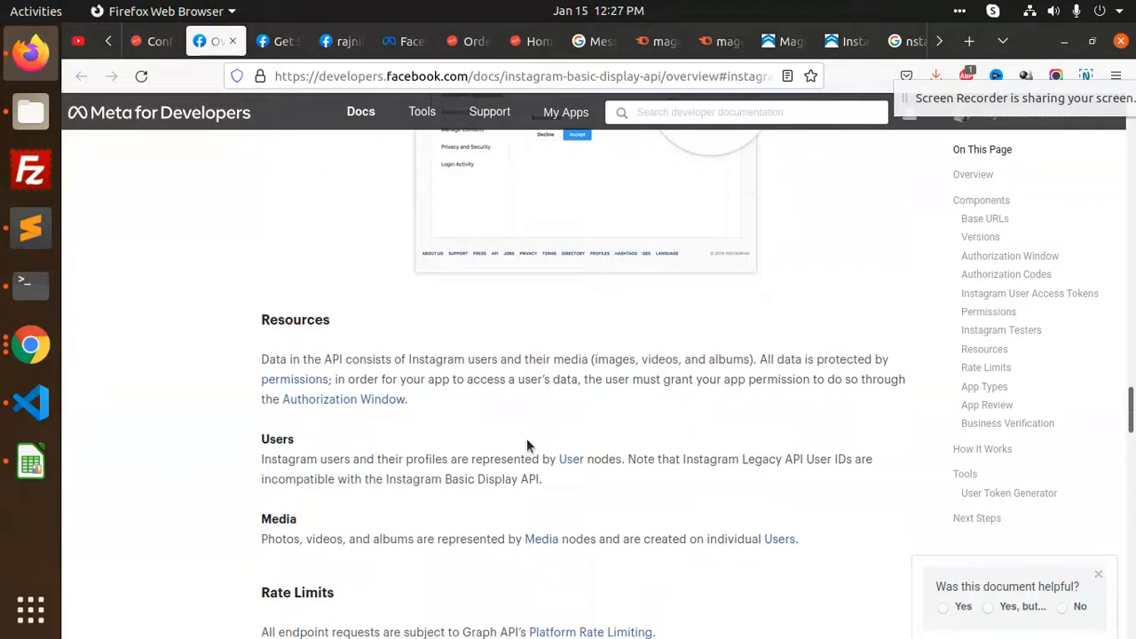
scroll(426, 373, "up", 2)
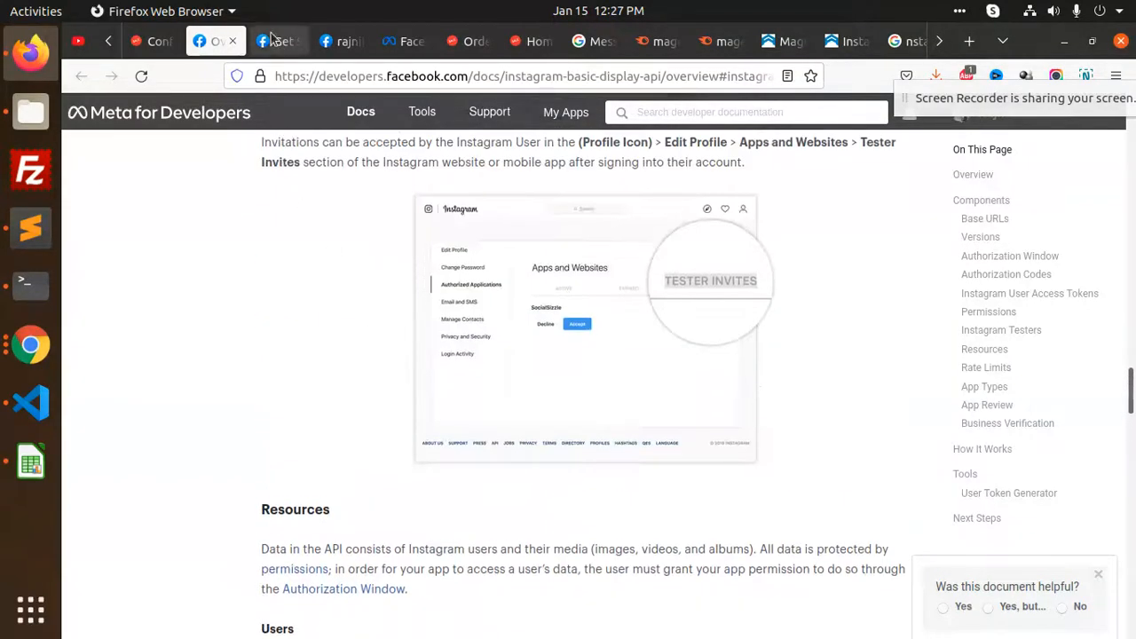
left_click(969, 40)
Search for Instagram login, open Instagram, and dismiss the notifications prompt
left_click(686, 68)
type("is")
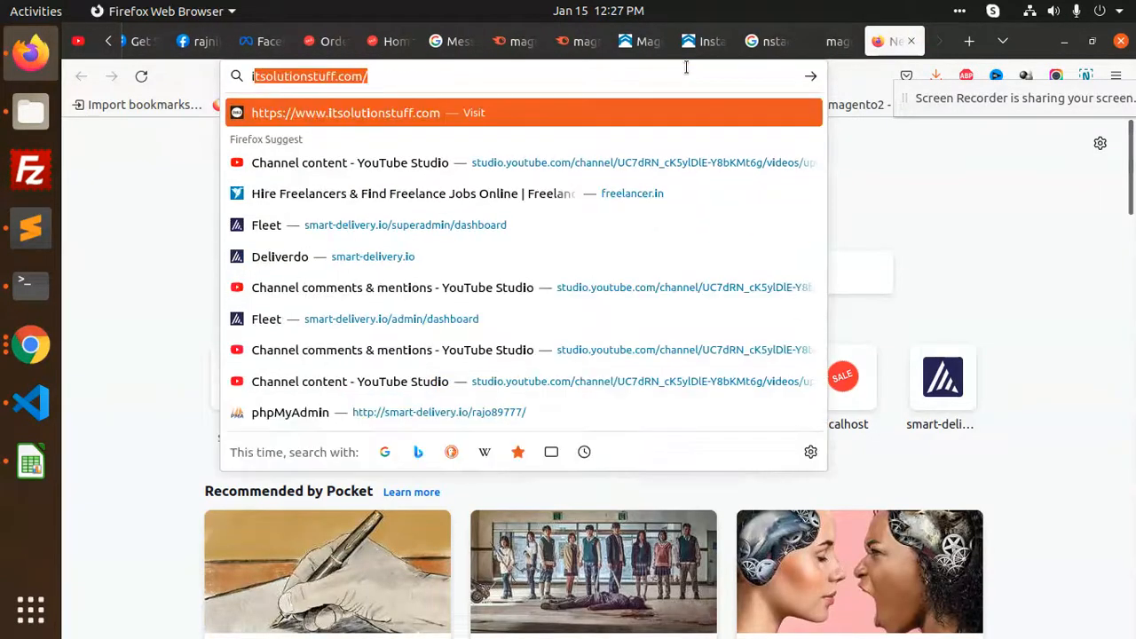
key("BackSpace")
type("nstgram")
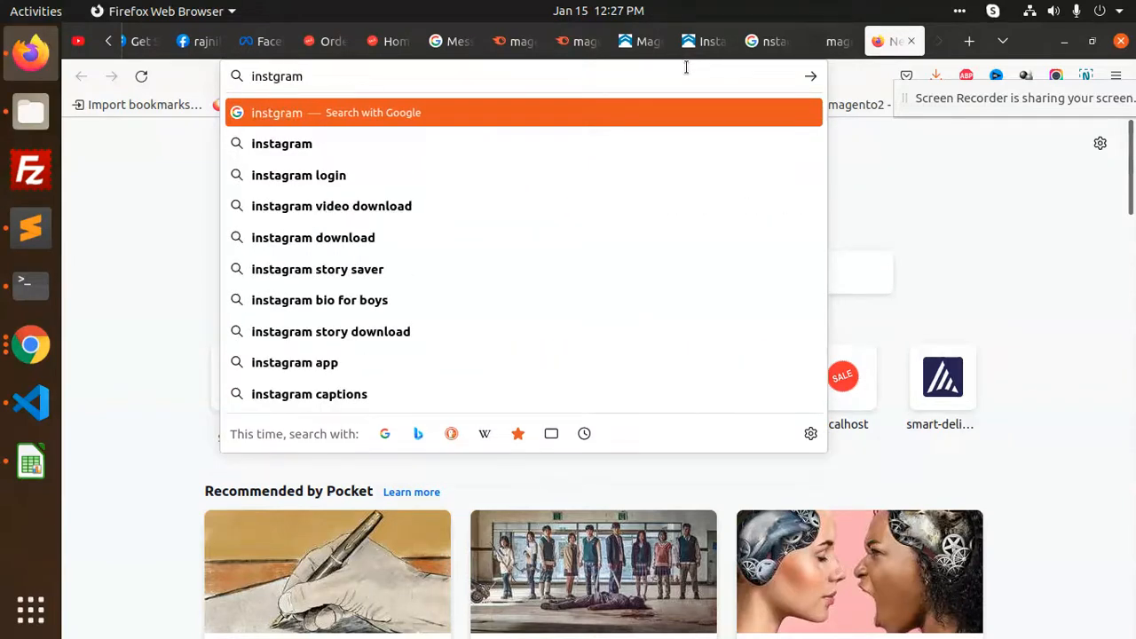
key("Down")
key("Down")
key("Return")
left_click(208, 277)
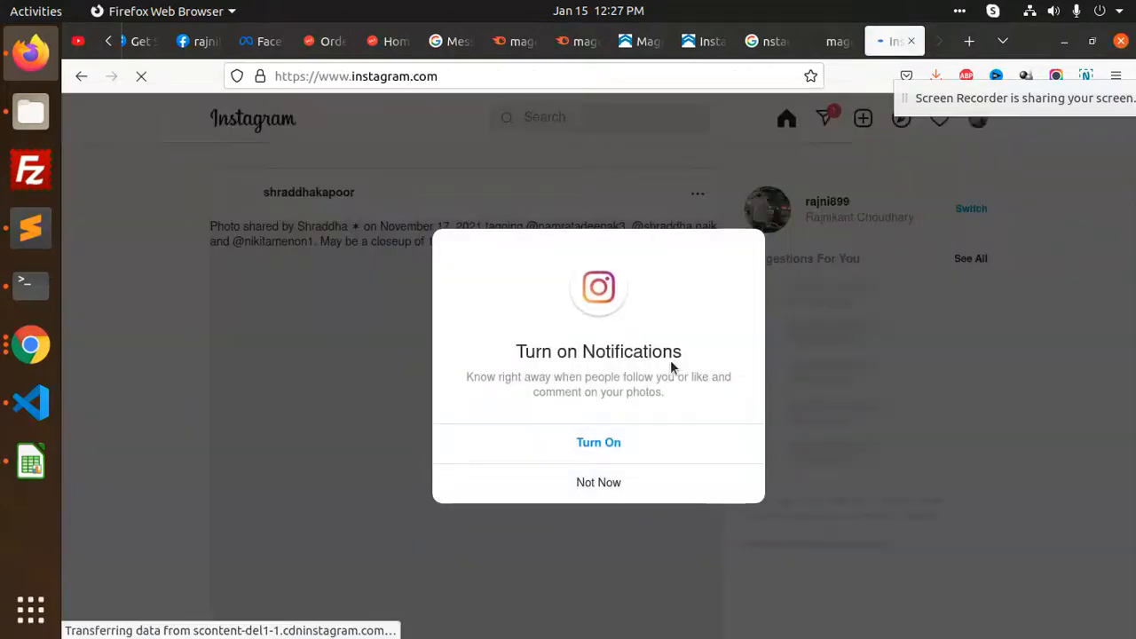
left_click(609, 485)
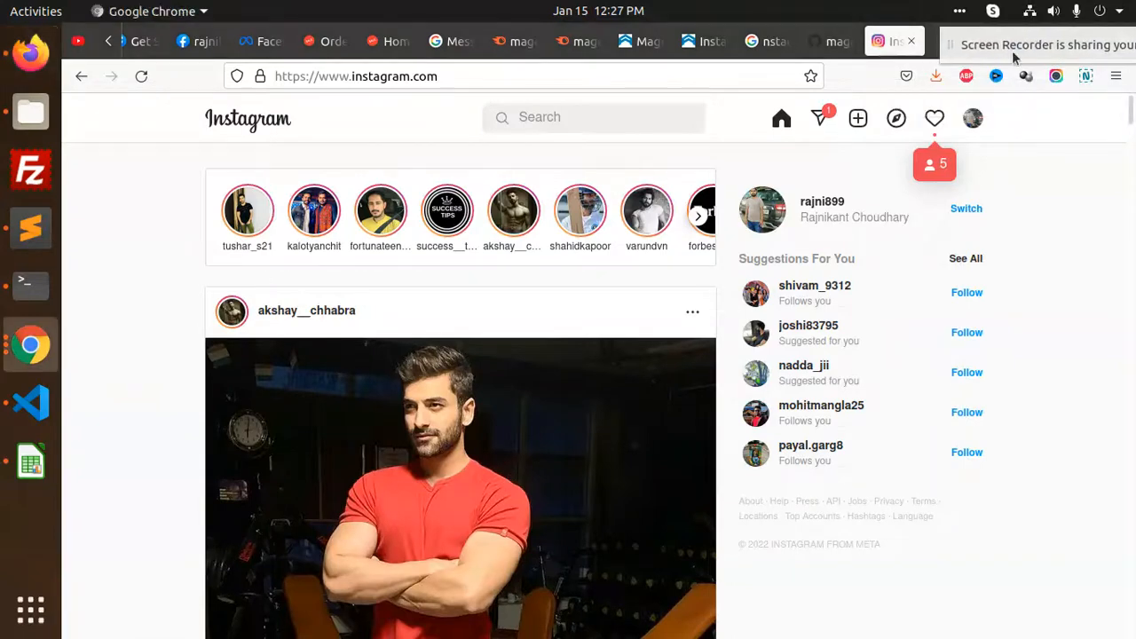
left_click(972, 120)
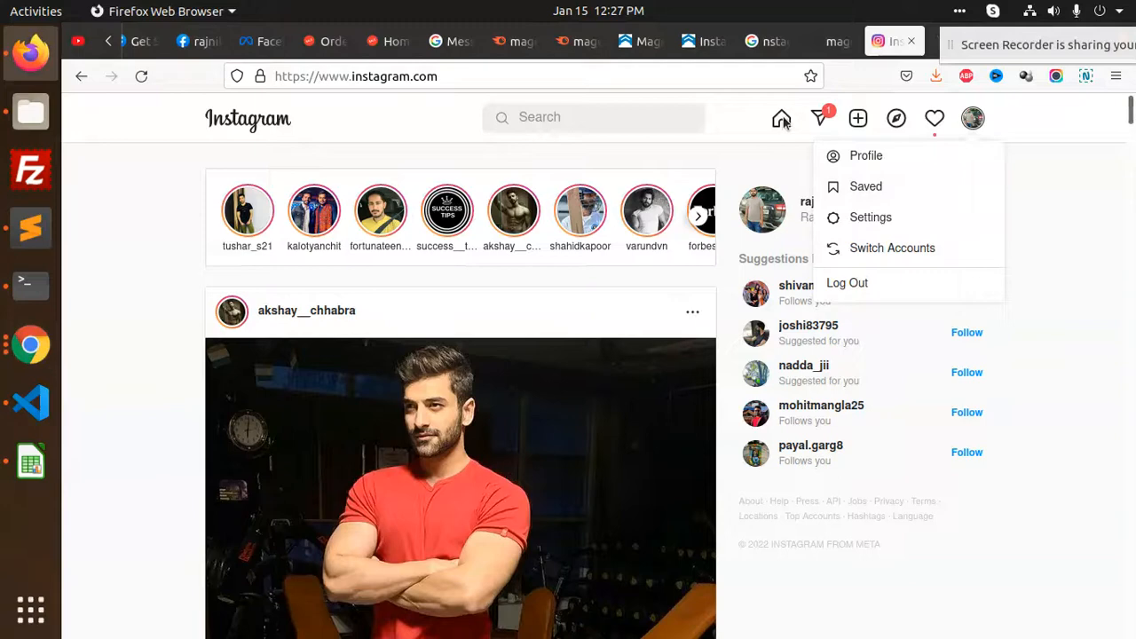
left_click(1020, 129)
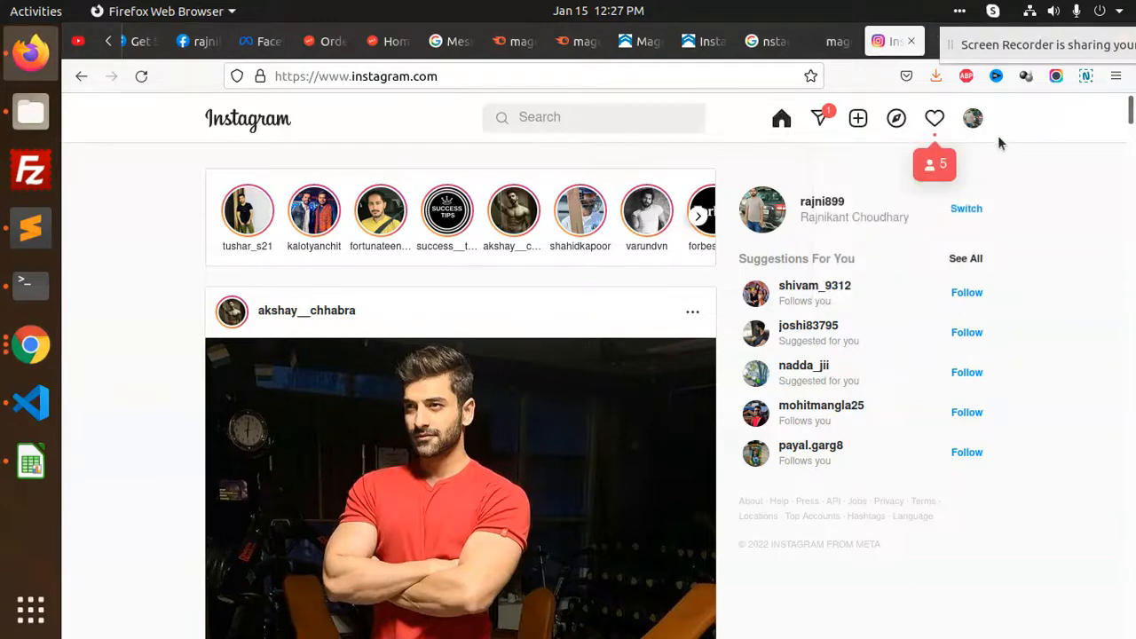
left_click(936, 133)
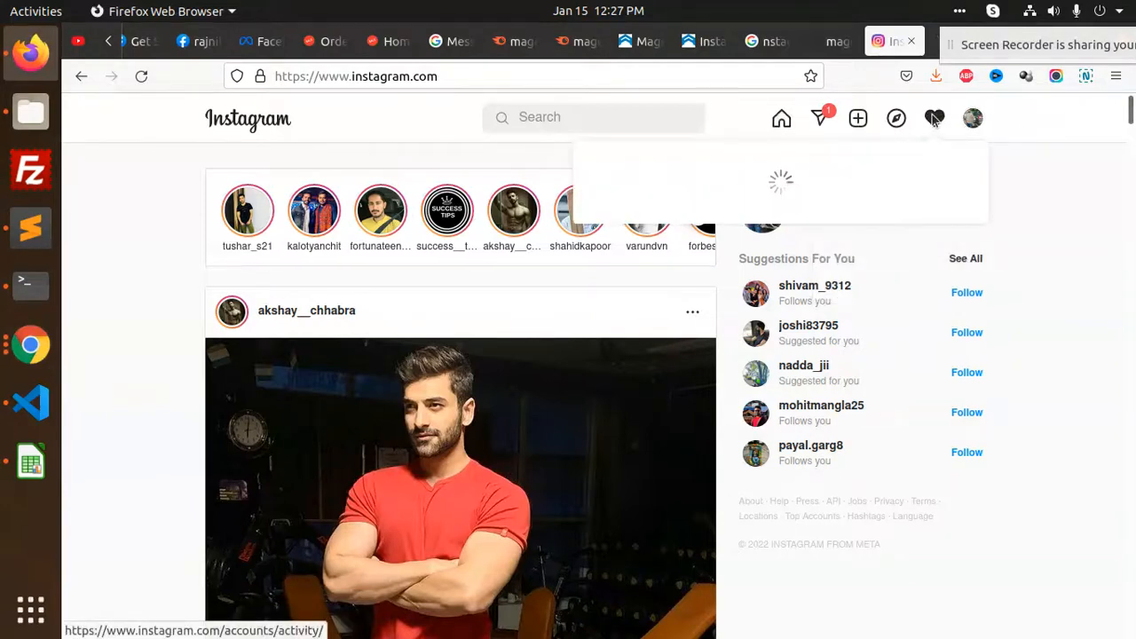
left_click(1063, 178)
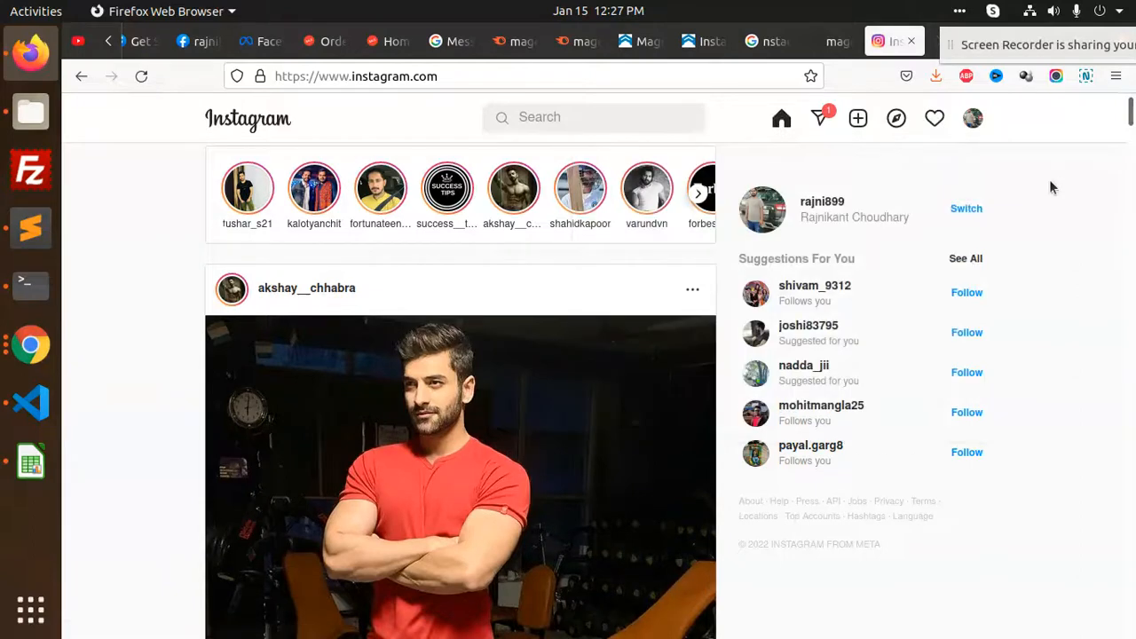
left_click(972, 124)
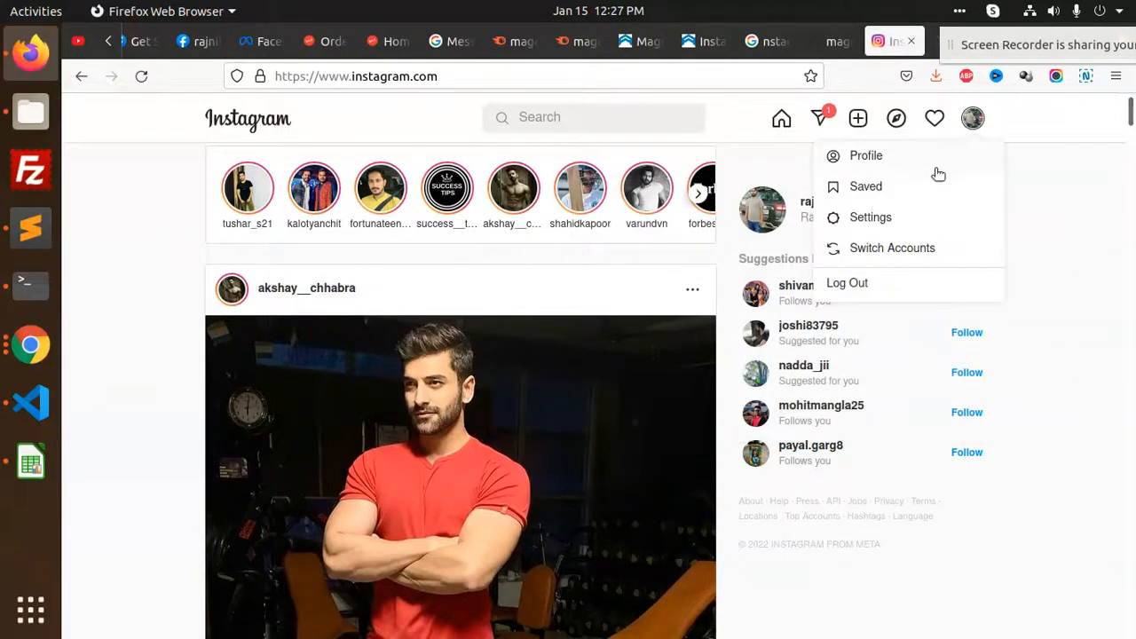
left_click(869, 219)
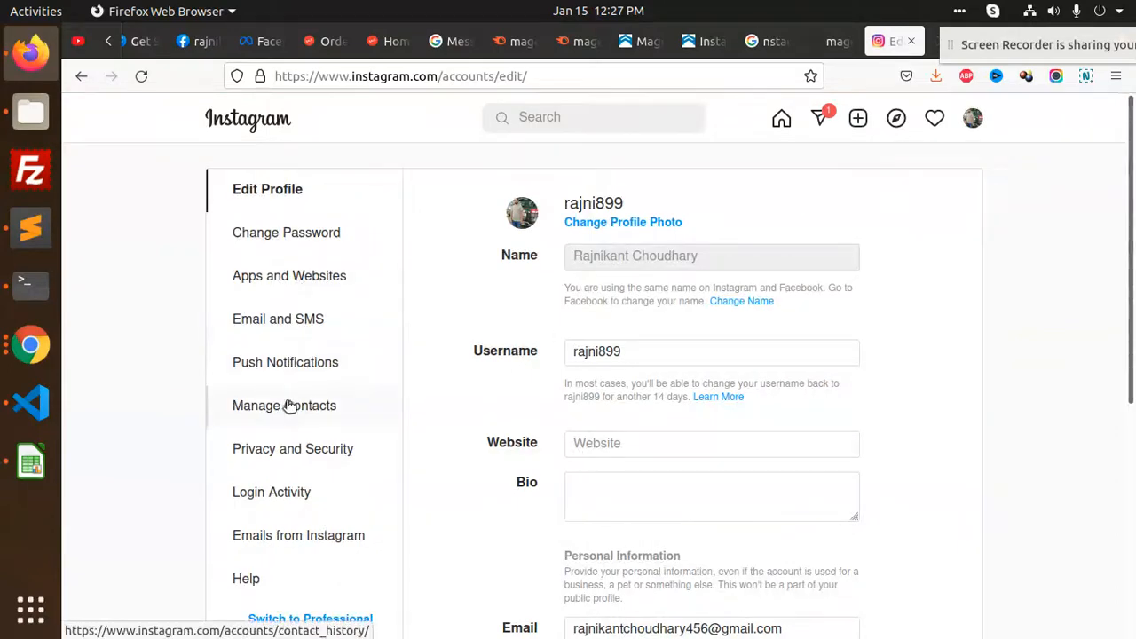
scroll(458, 379, "down", 5)
scroll(455, 387, "down", 2)
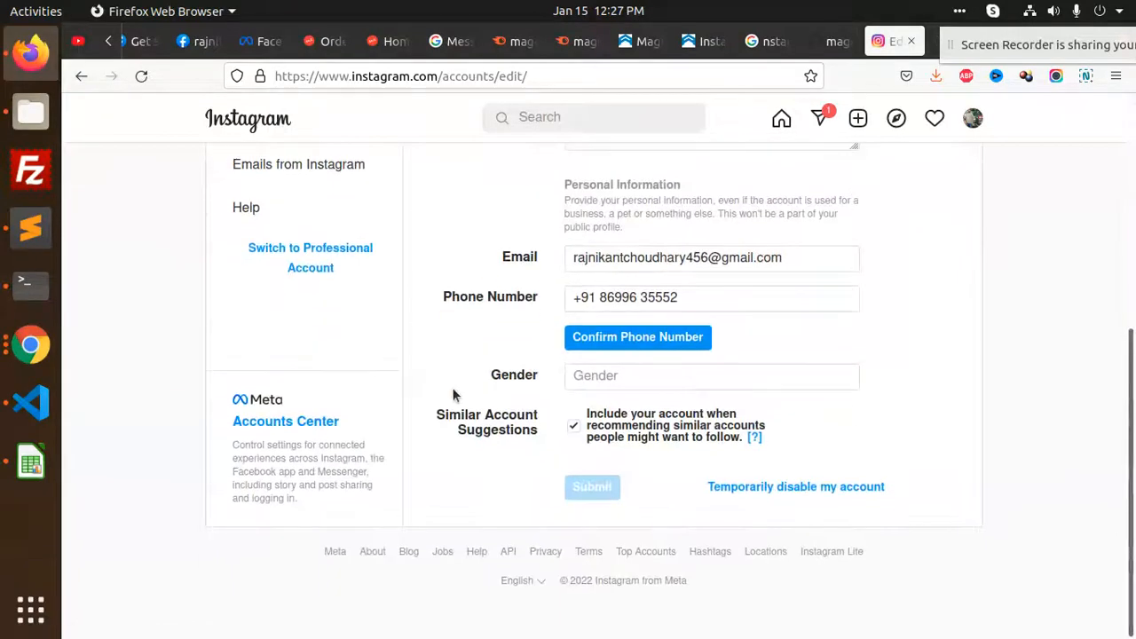
scroll(453, 395, "up", 7)
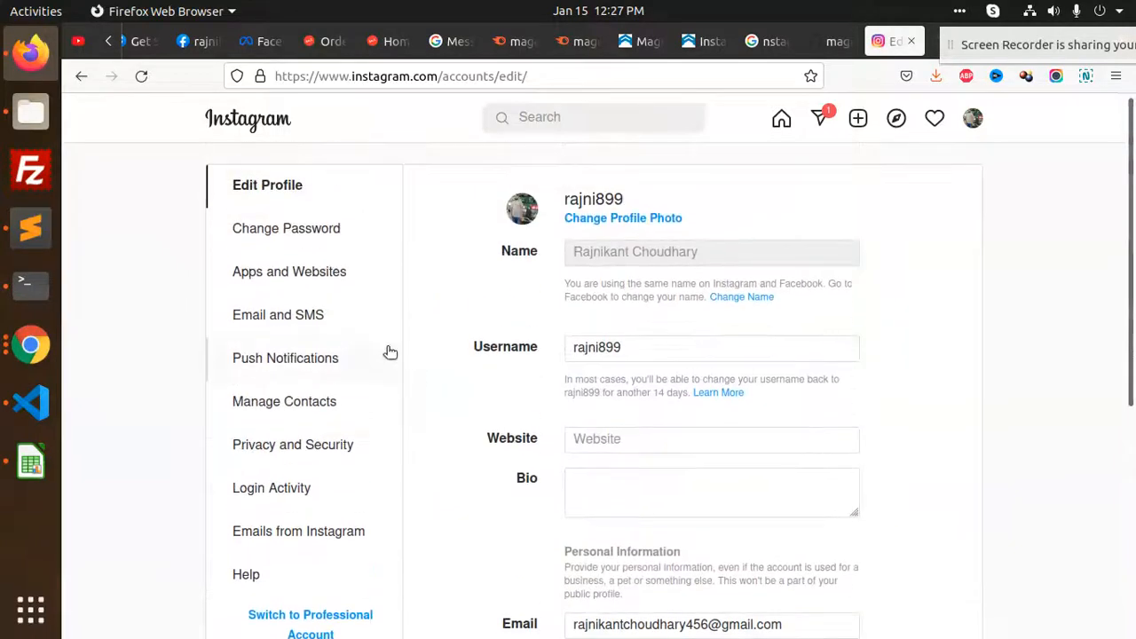
Confirm Apps and Websites lists no authorized apps, then view the Privacy and Security settings
left_click(291, 278)
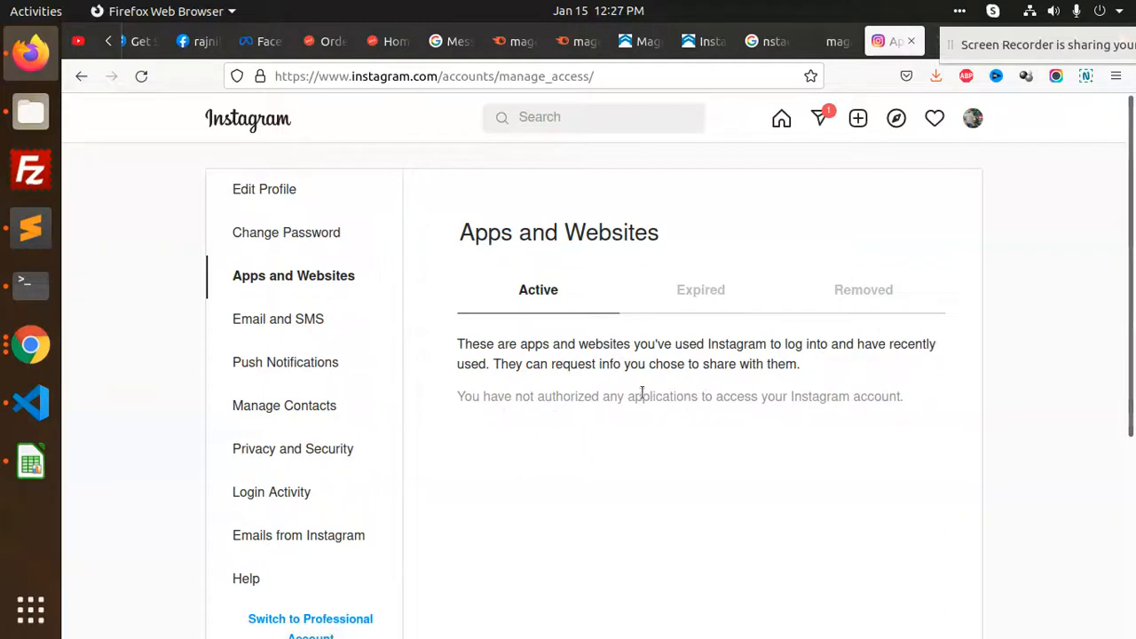
scroll(479, 423, "down", 2)
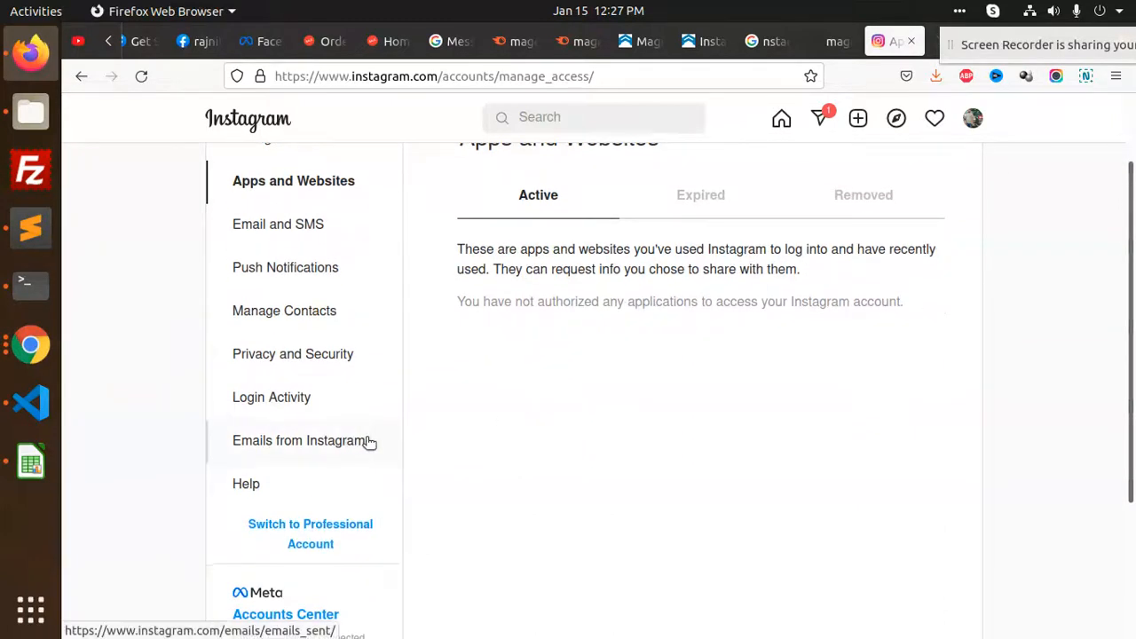
scroll(370, 442, "down", 2)
scroll(569, 403, "up", 2)
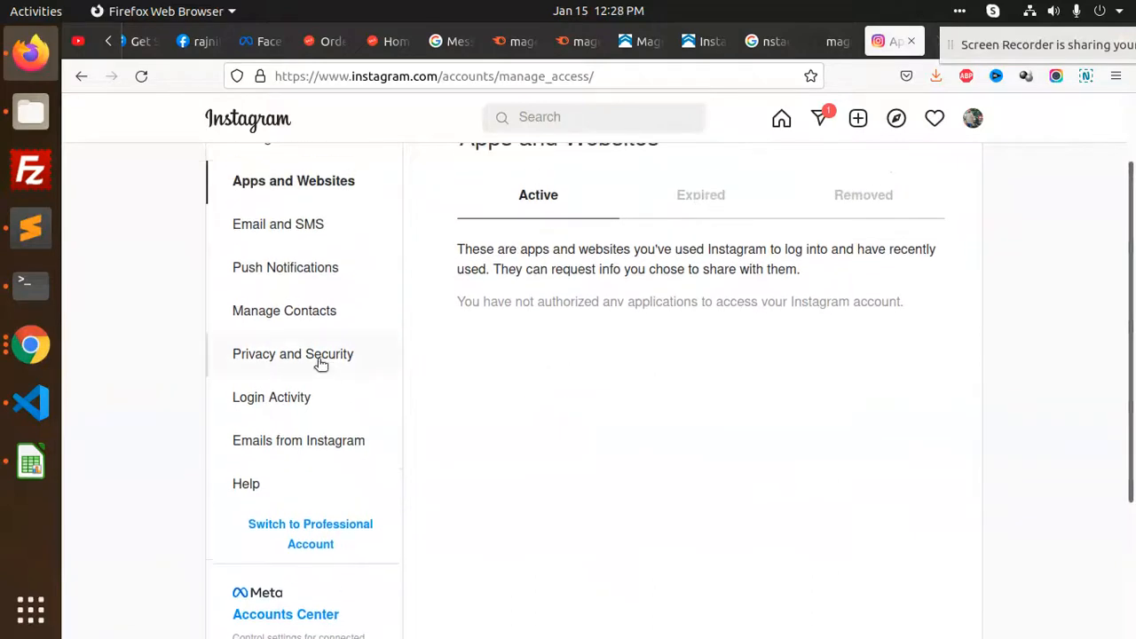
left_click(317, 357)
scroll(666, 337, "down", 12)
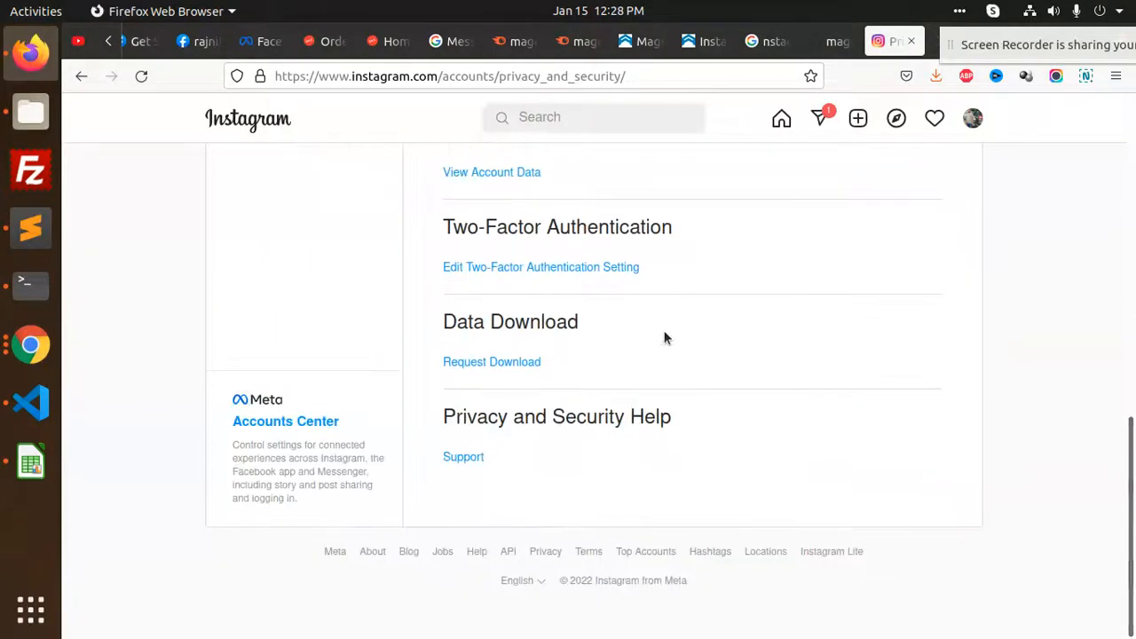
scroll(666, 338, "up", 7)
scroll(666, 338, "up", 6)
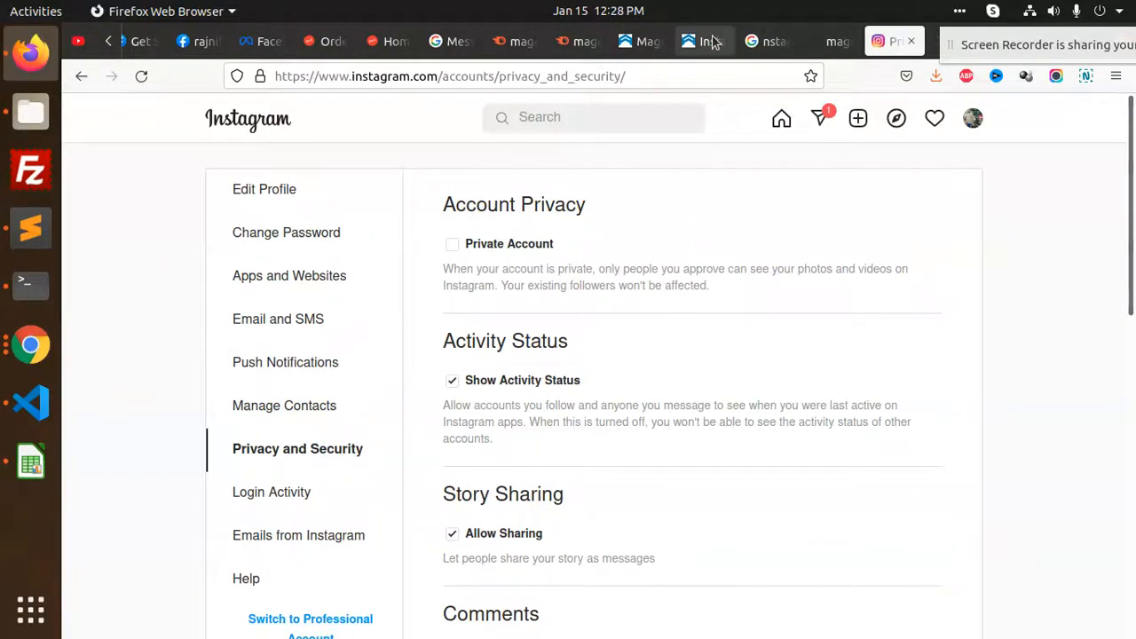
Open developers.facebook.com in a new tab from the Instagram Basic Display guide
left_click(644, 41)
left_click(698, 42)
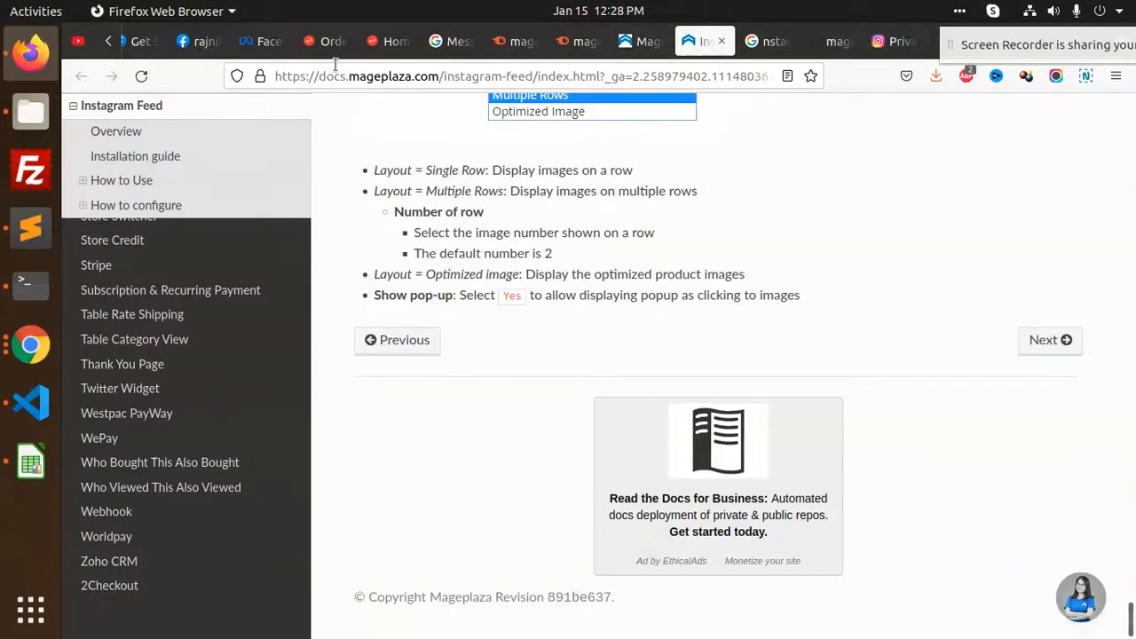
left_click(194, 41)
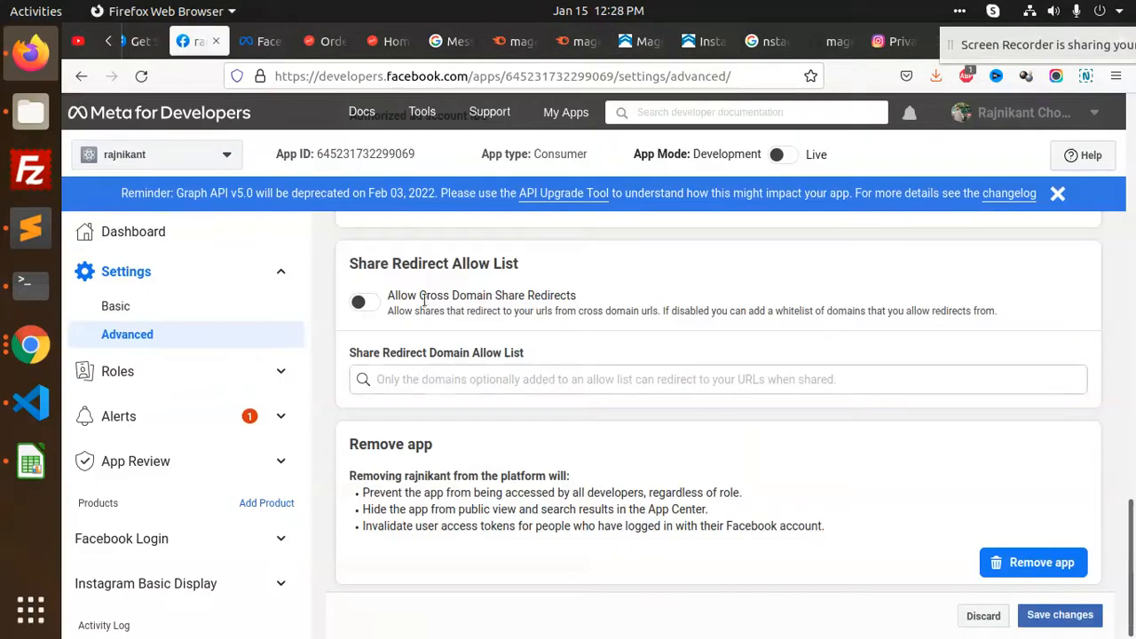
left_click(149, 41)
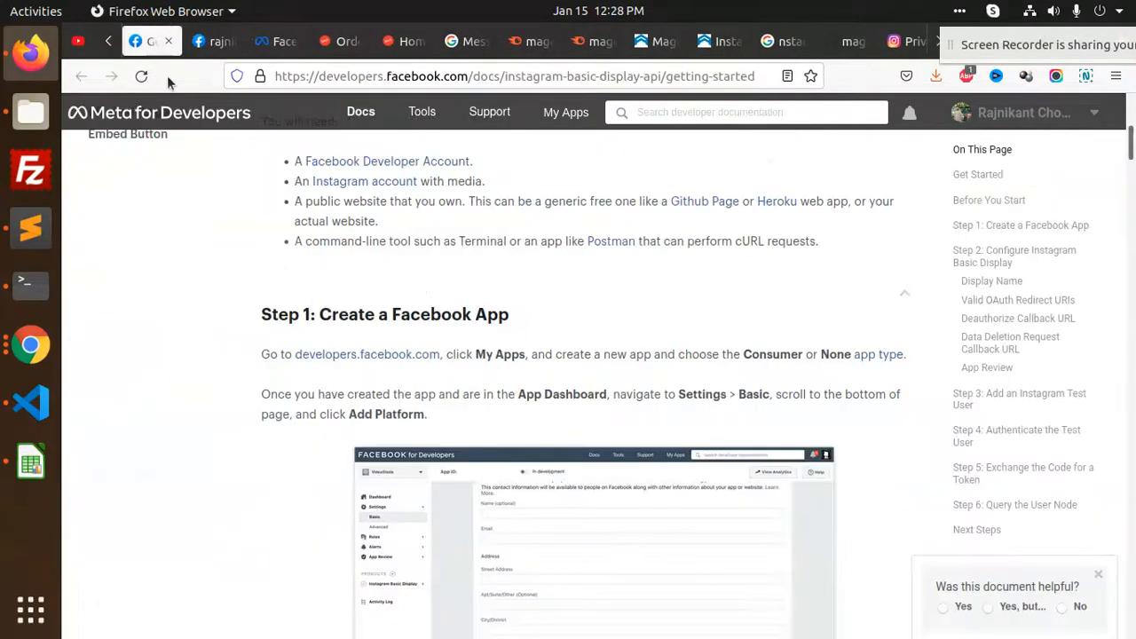
middle_click(385, 355)
left_click(211, 52)
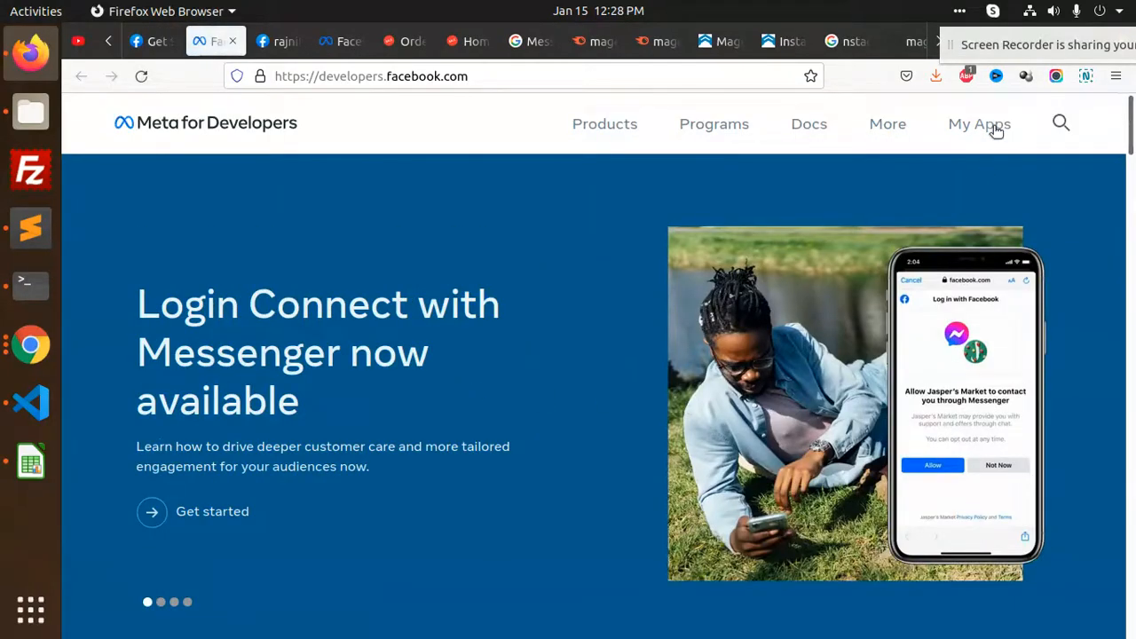
Go to My Apps and open the app's dashboard
left_click(993, 126)
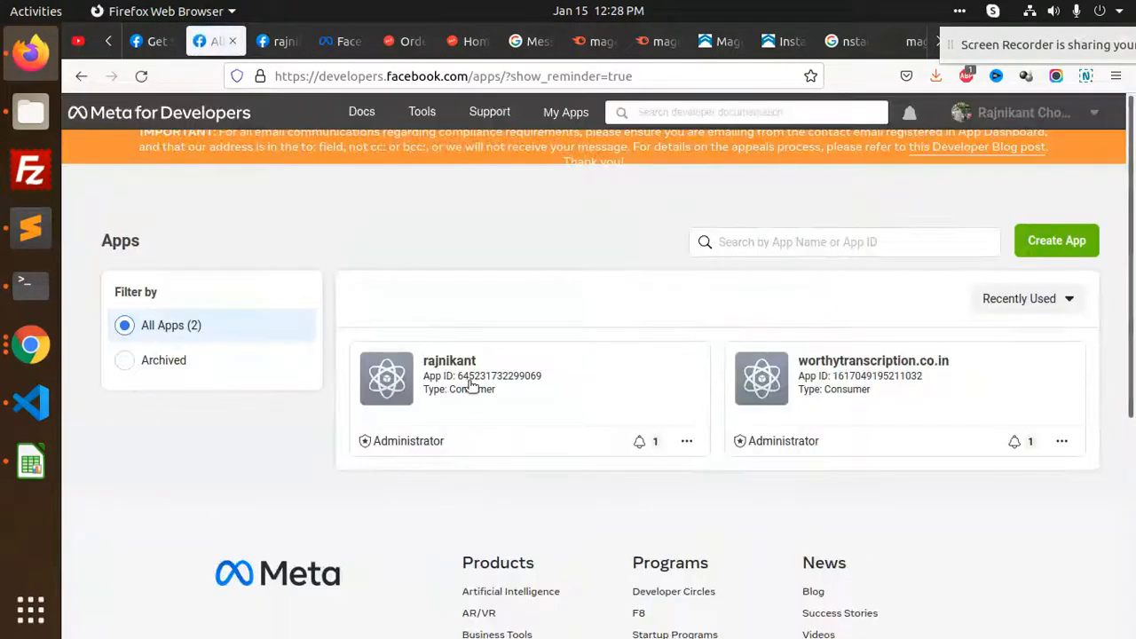
left_click(459, 375)
left_click(436, 369)
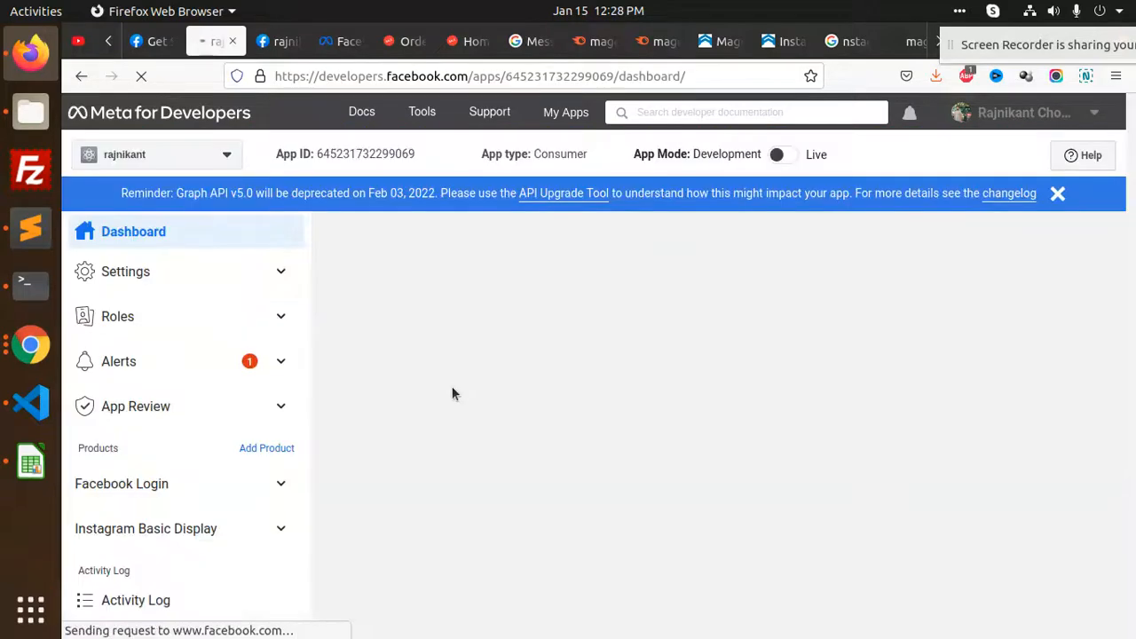
scroll(568, 409, "down", 4)
scroll(666, 400, "down", 3)
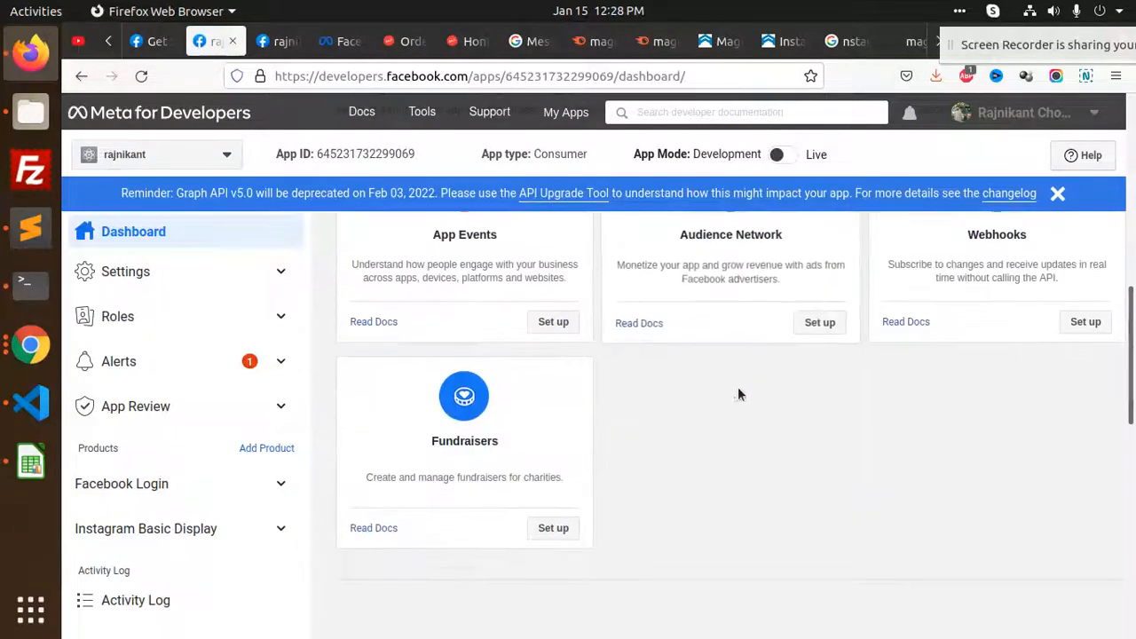
scroll(888, 390, "up", 1)
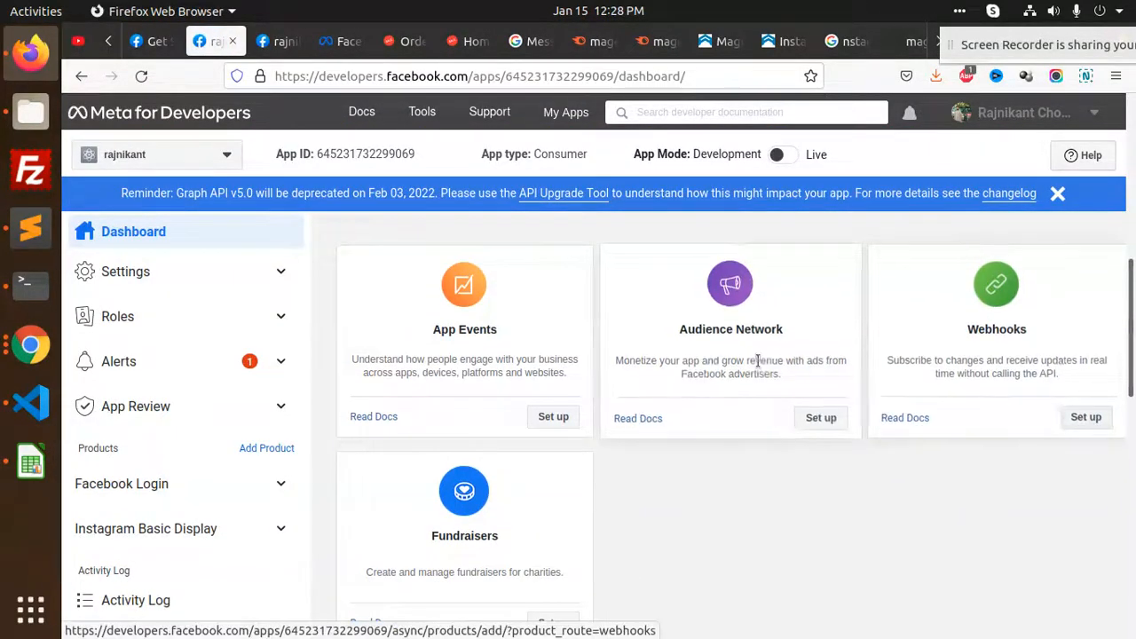
scroll(644, 404, "down", 2)
Create 1 test Facebook user under Roles > Test Users, bringing test accounts to 2
left_click(279, 317)
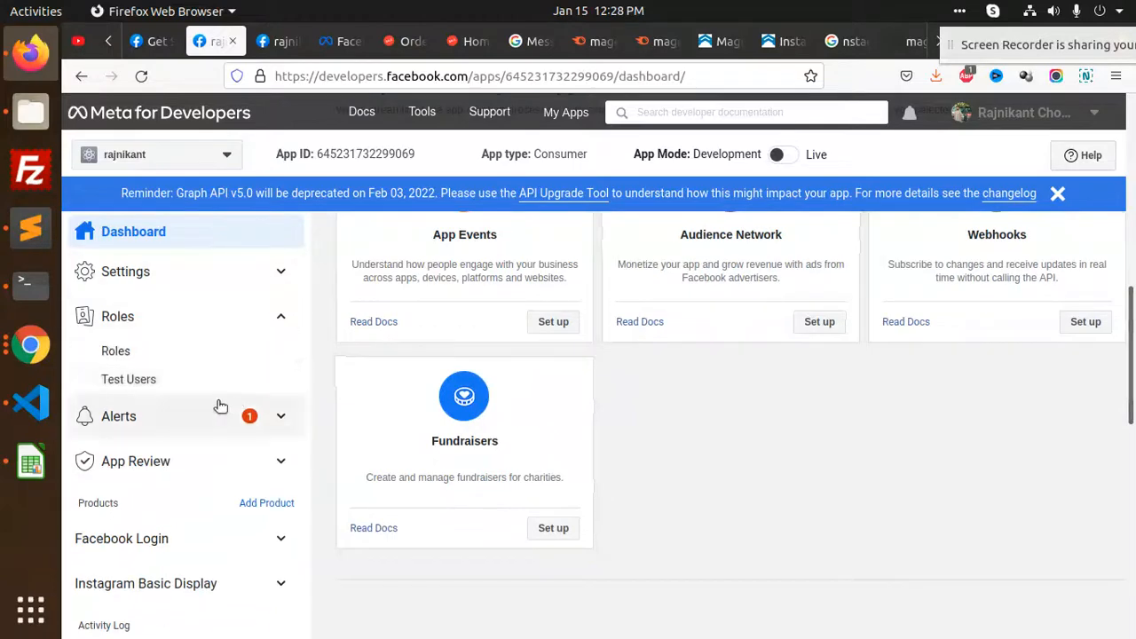
left_click(130, 380)
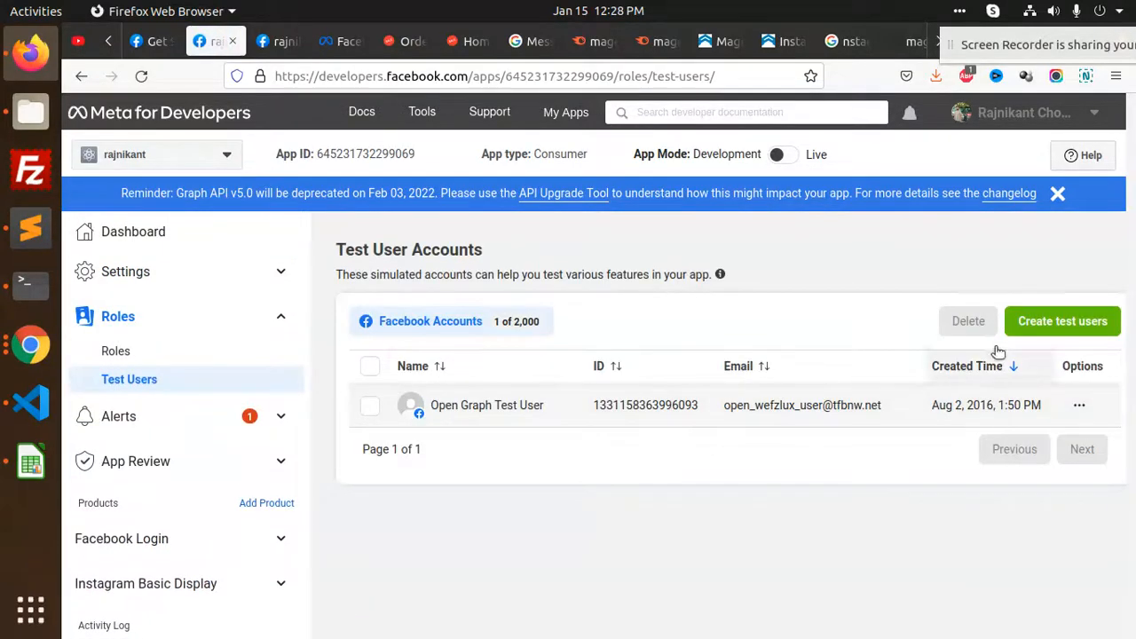
left_click(1061, 322)
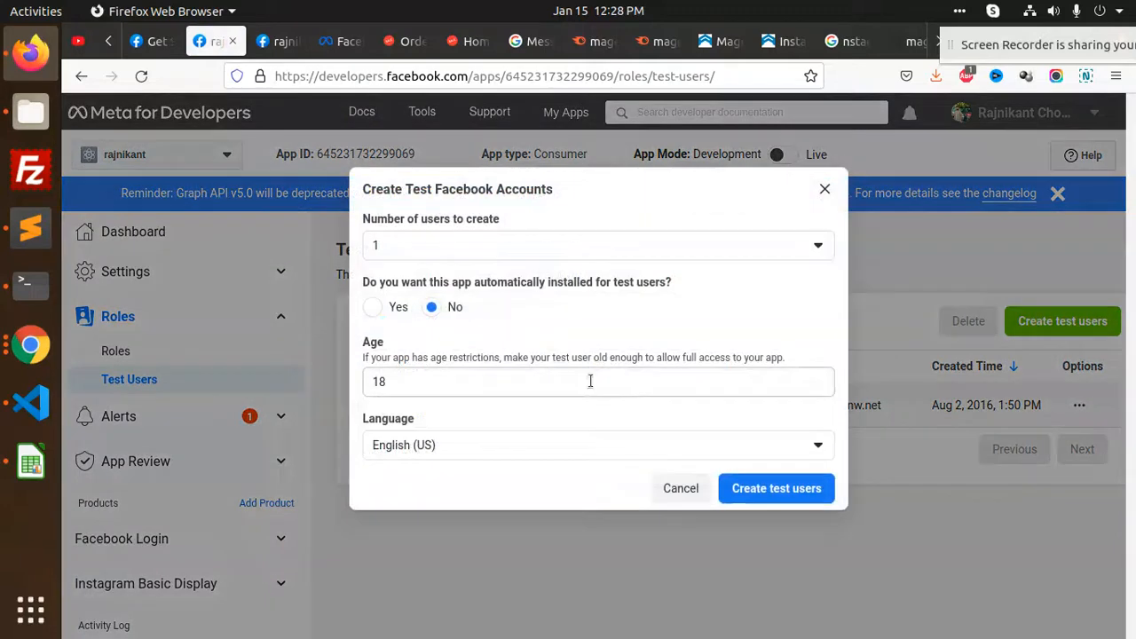
left_click(434, 250)
left_click(435, 249)
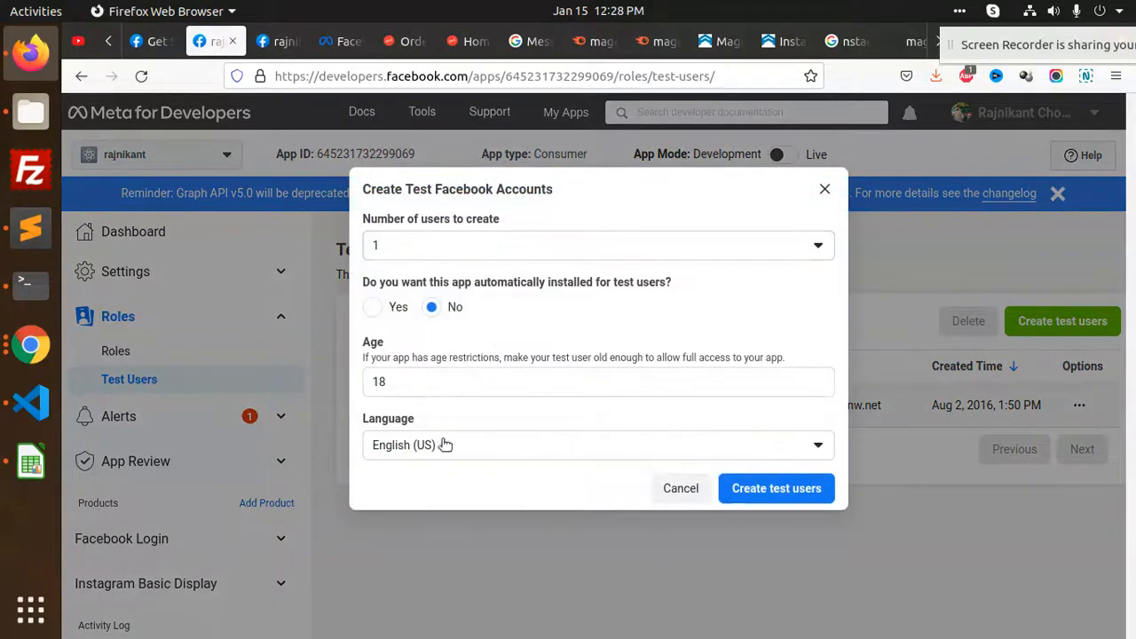
left_click(792, 489)
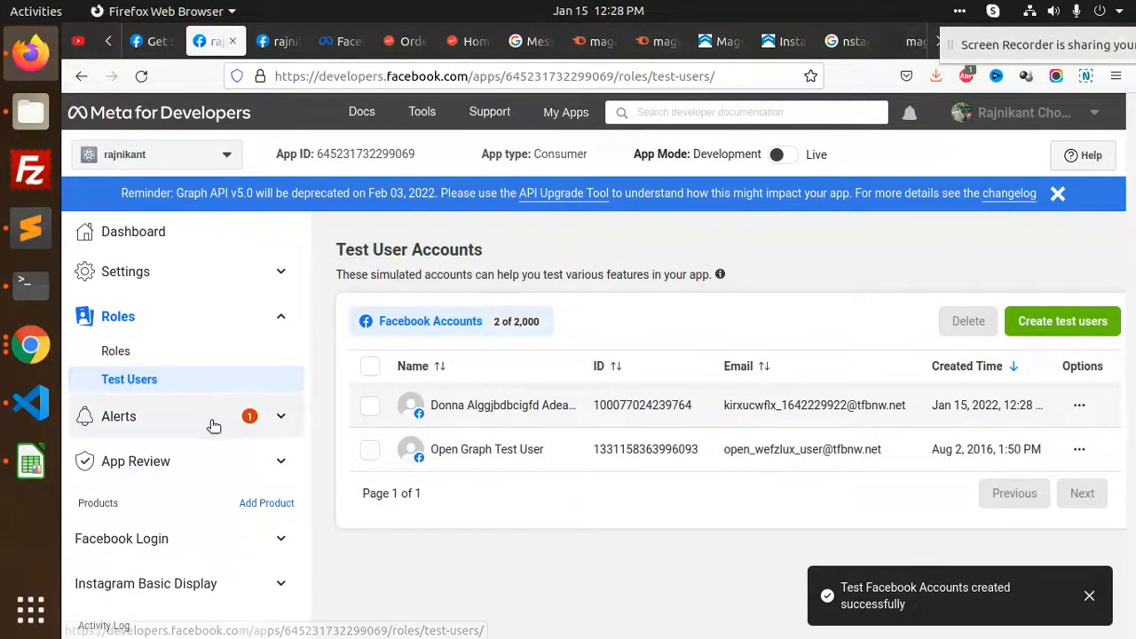
left_click(199, 349)
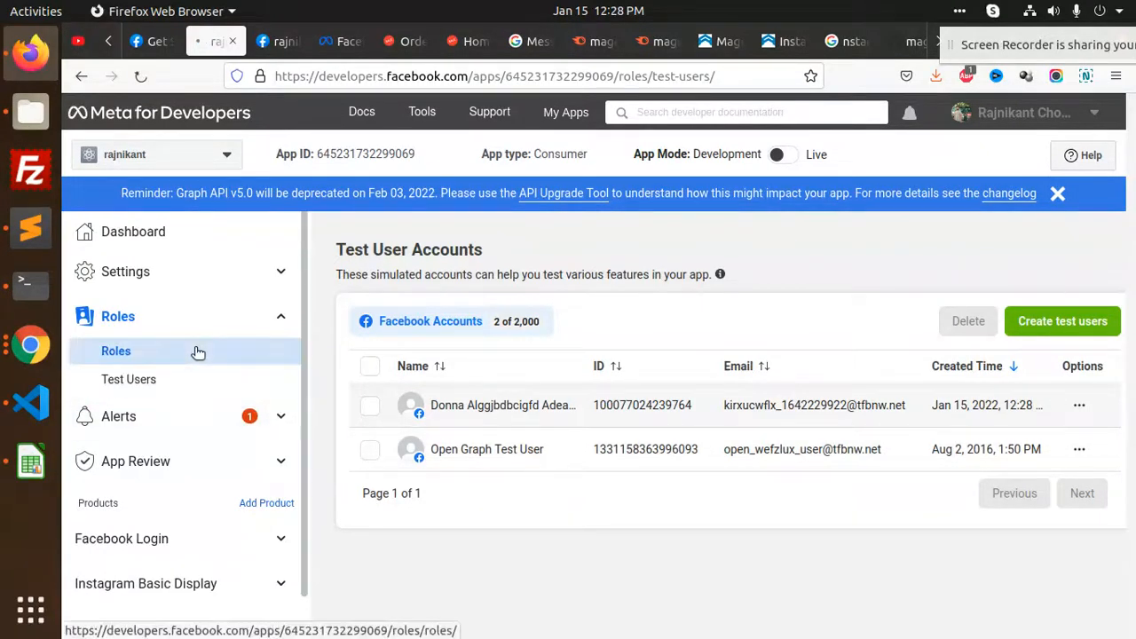
Start an Instagram tester invitation by entering a first-guess account username
scroll(755, 457, "down", 5)
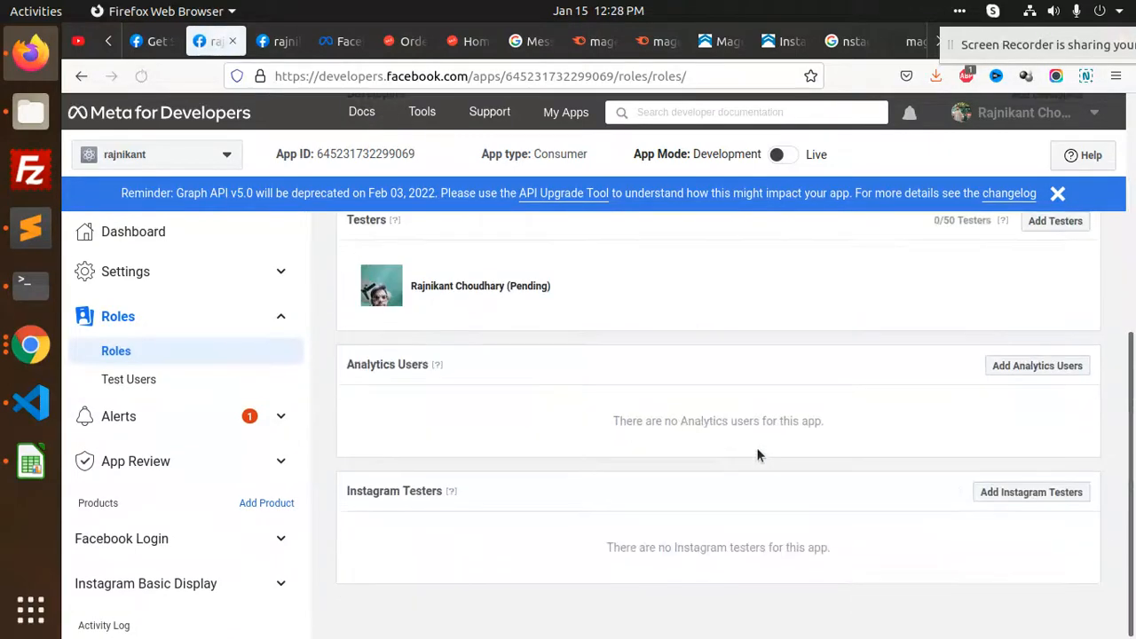
left_click(1048, 492)
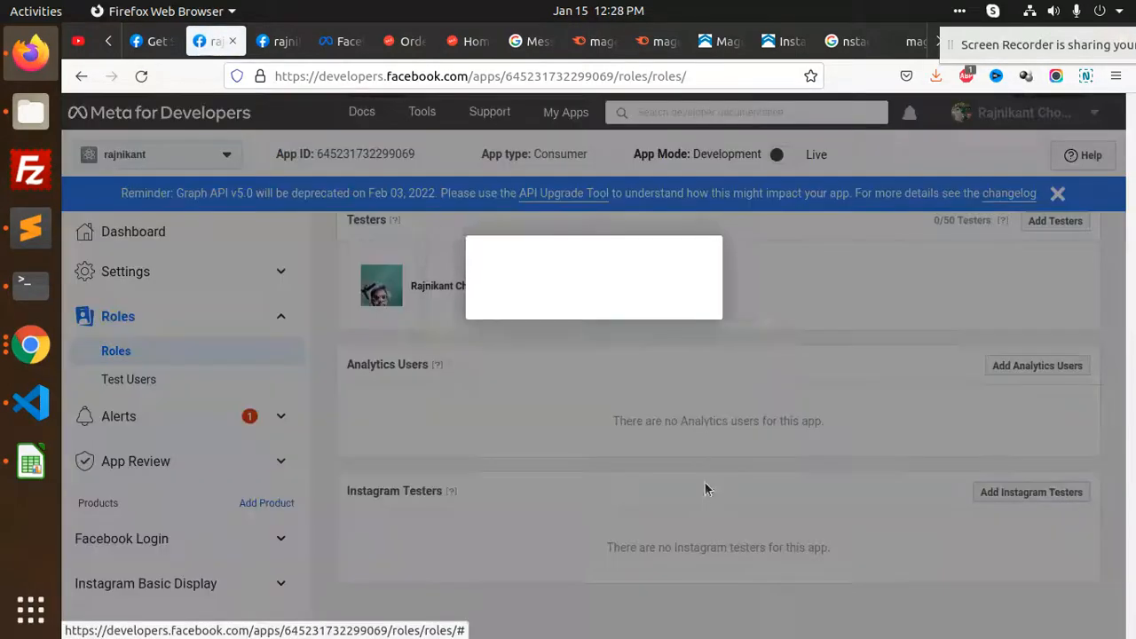
left_click(511, 309)
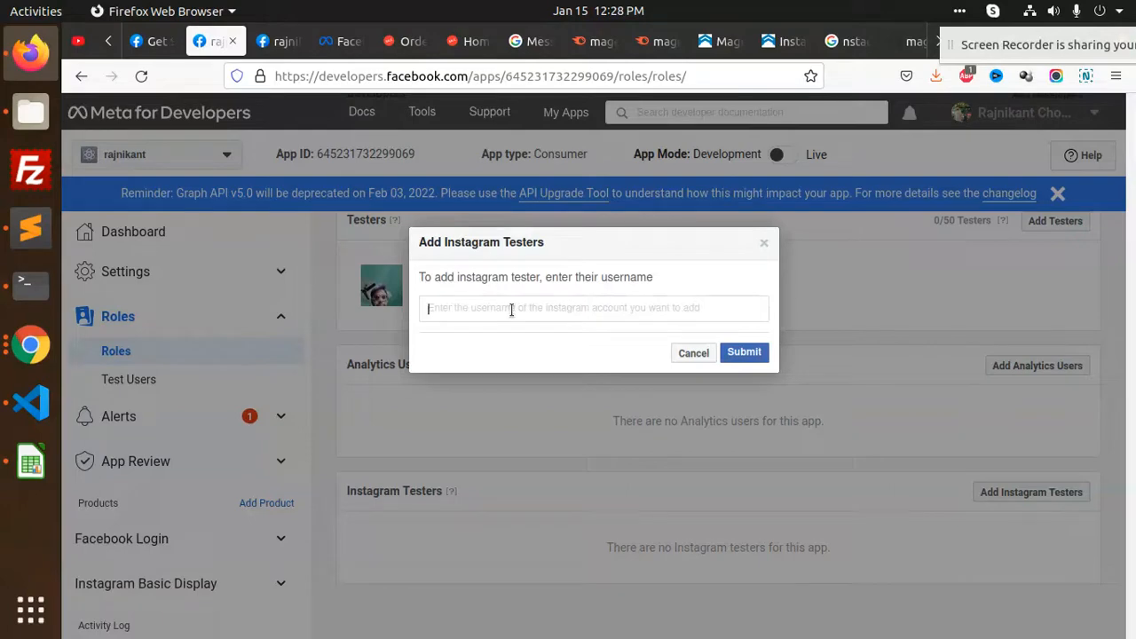
type("rajni")
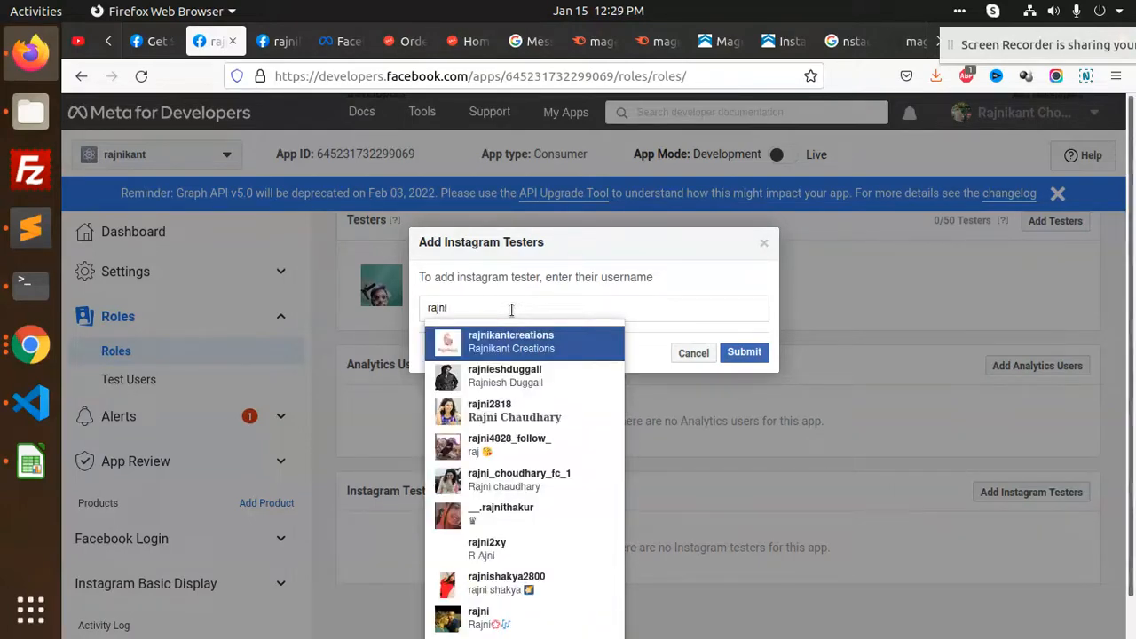
type("8")
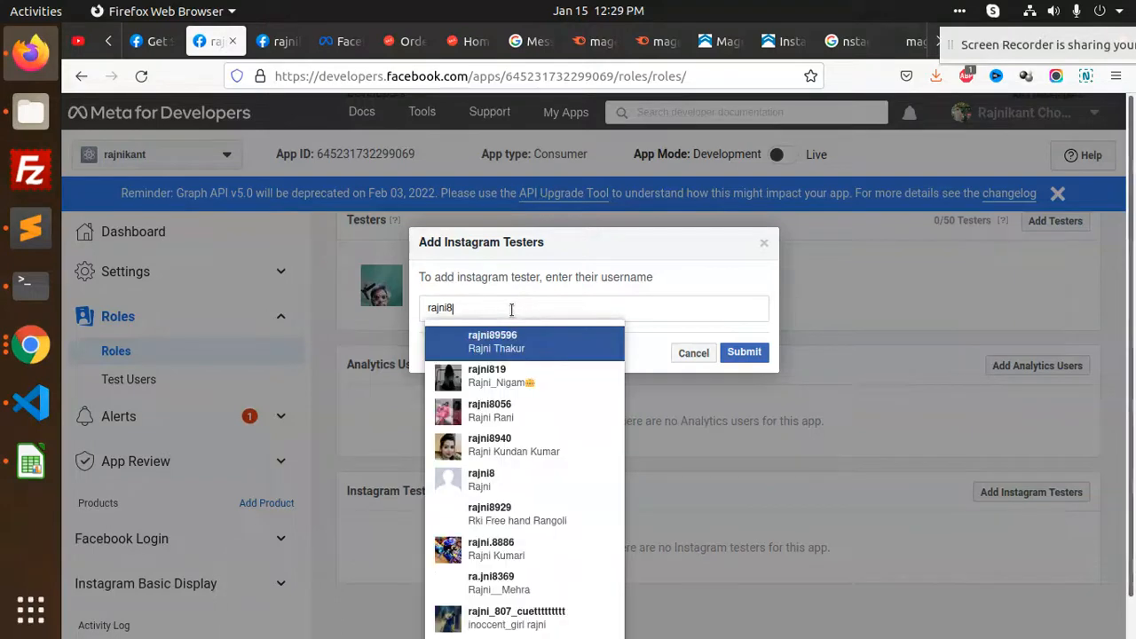
type("9")
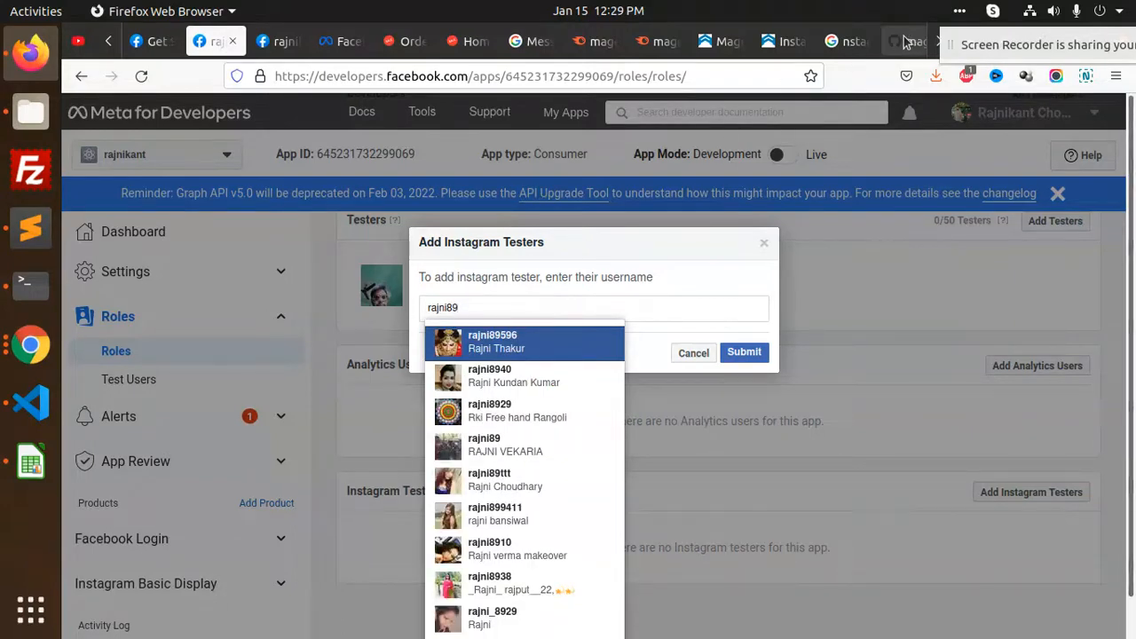
left_click(941, 44)
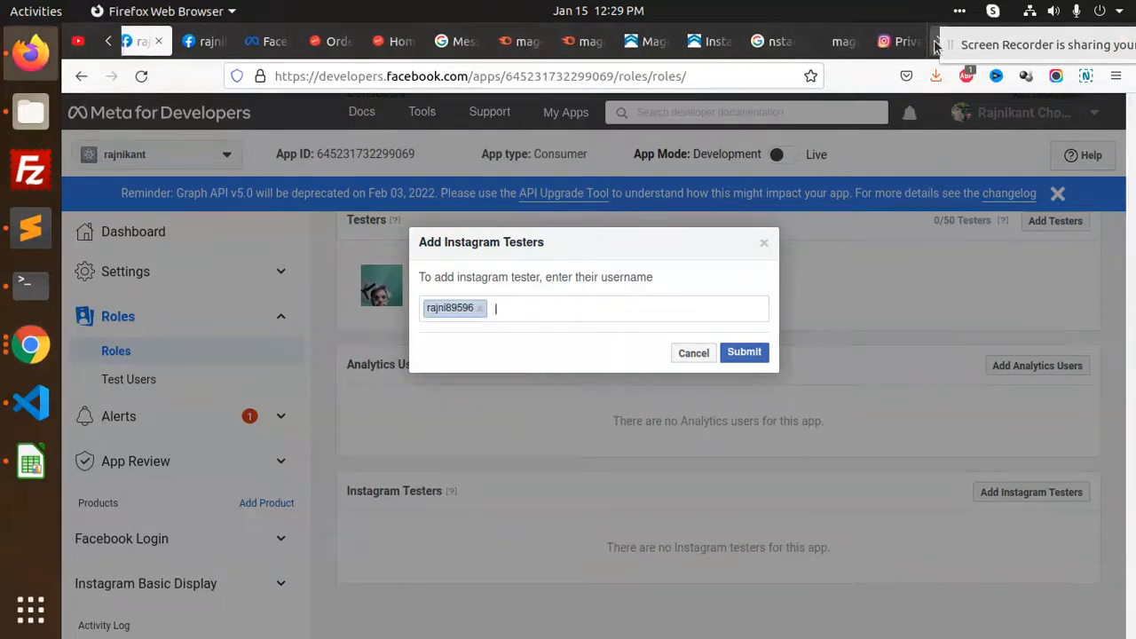
Look up the exact account username in Instagram's Edit Profile form
left_click(890, 41)
left_click(292, 194)
double_click(649, 362)
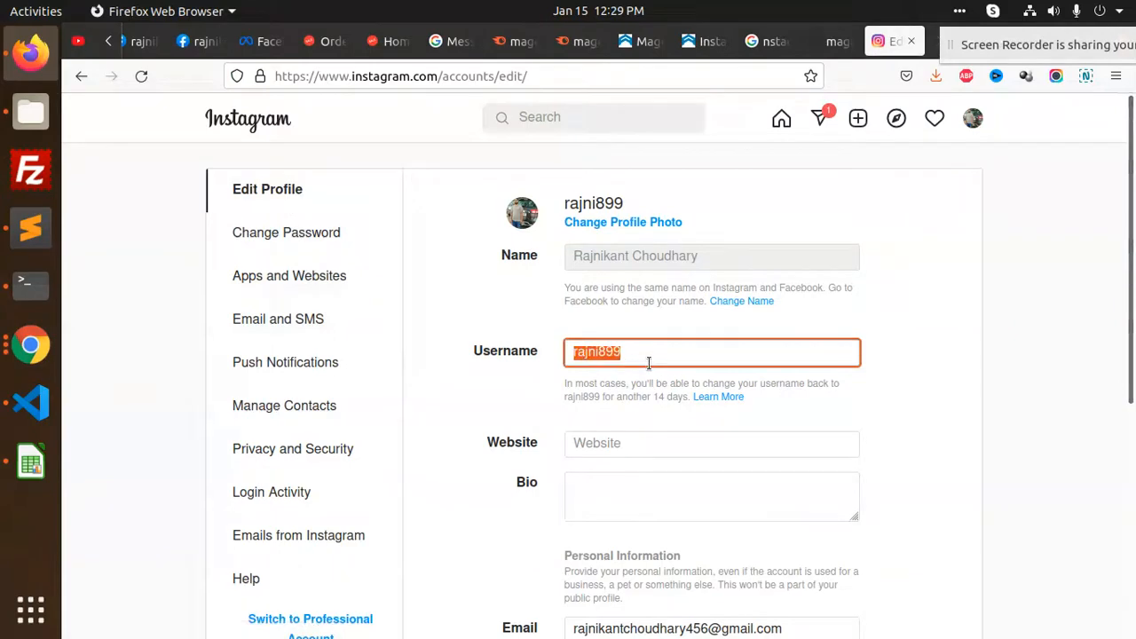
left_click(211, 42)
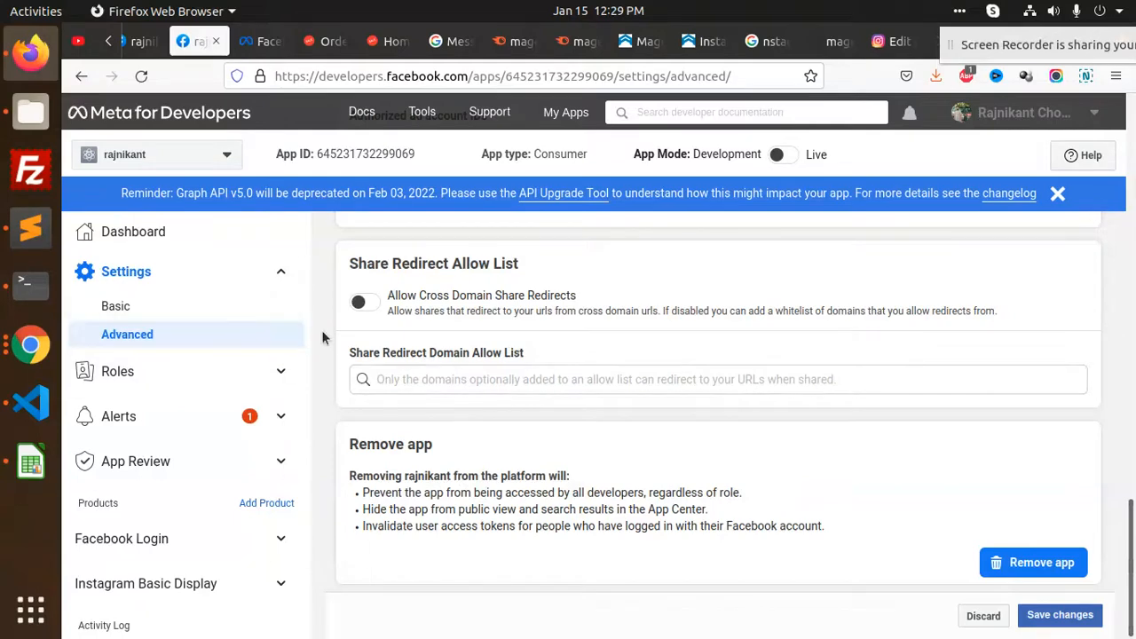
left_click(140, 41)
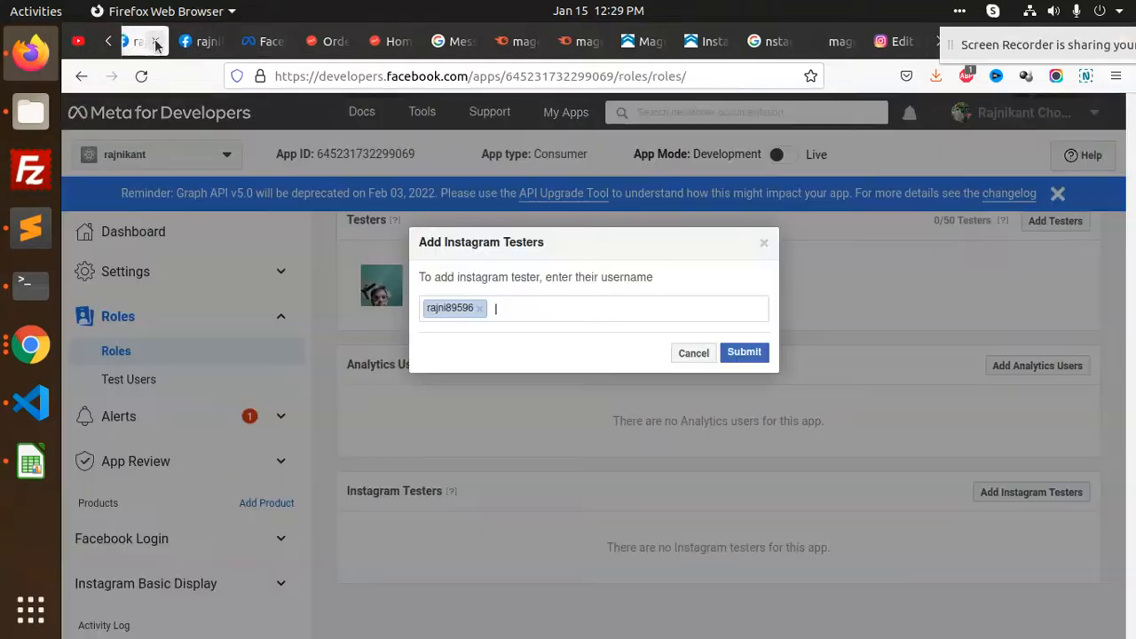
Replace it with the correct username, submit the Instagram tester invite, and open the profile settings
left_click(480, 309)
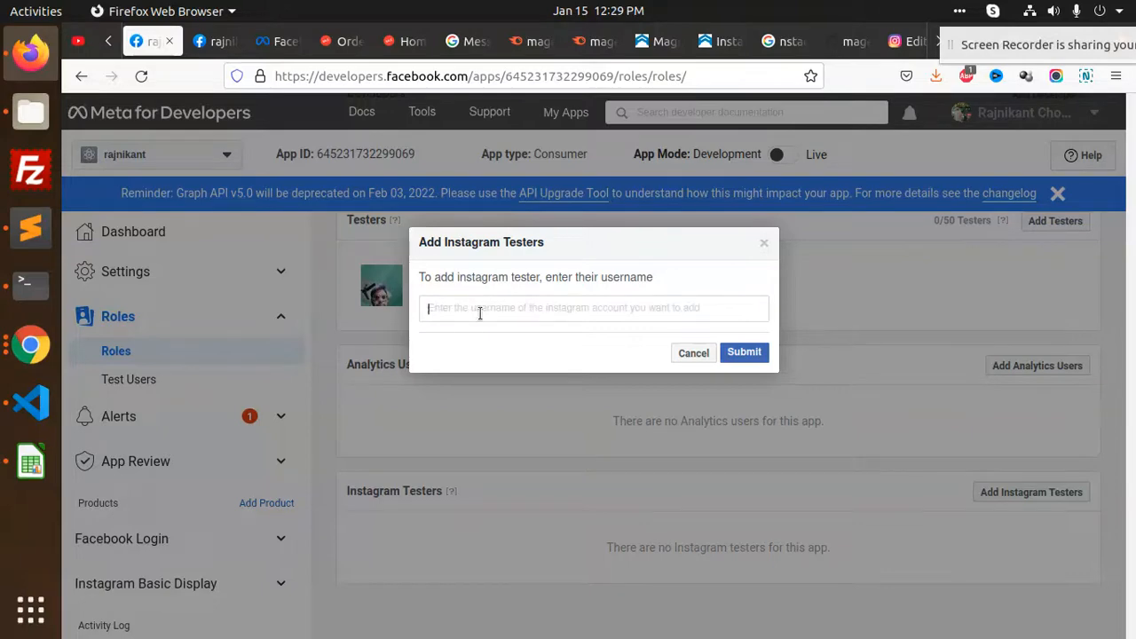
type("rajni899")
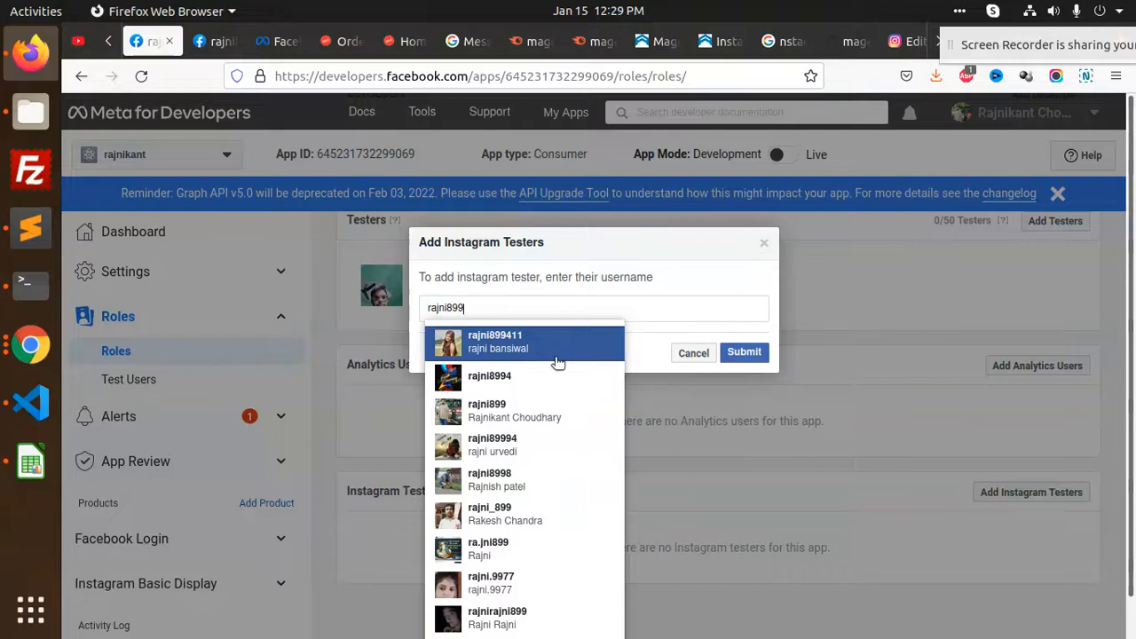
left_click(538, 414)
left_click(742, 352)
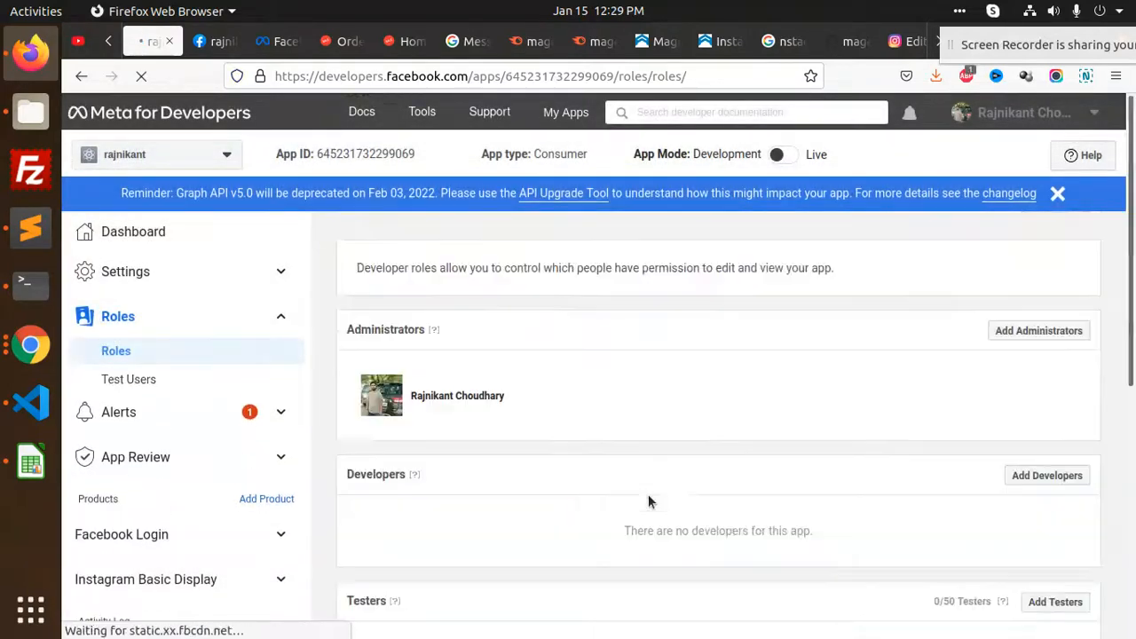
scroll(650, 495, "down", 5)
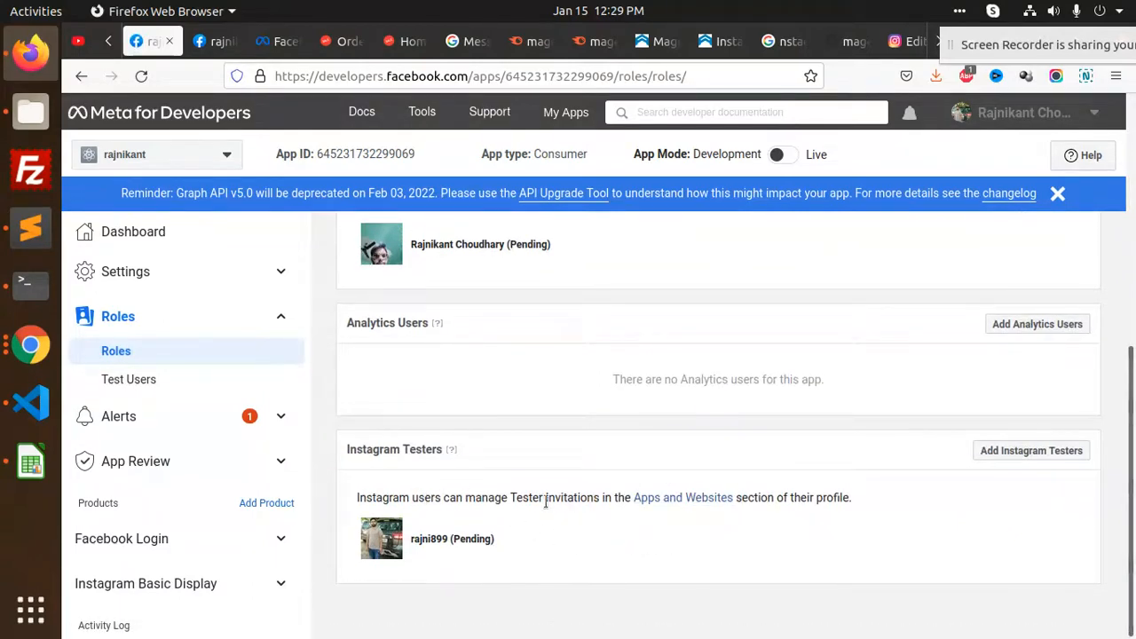
left_click(682, 498)
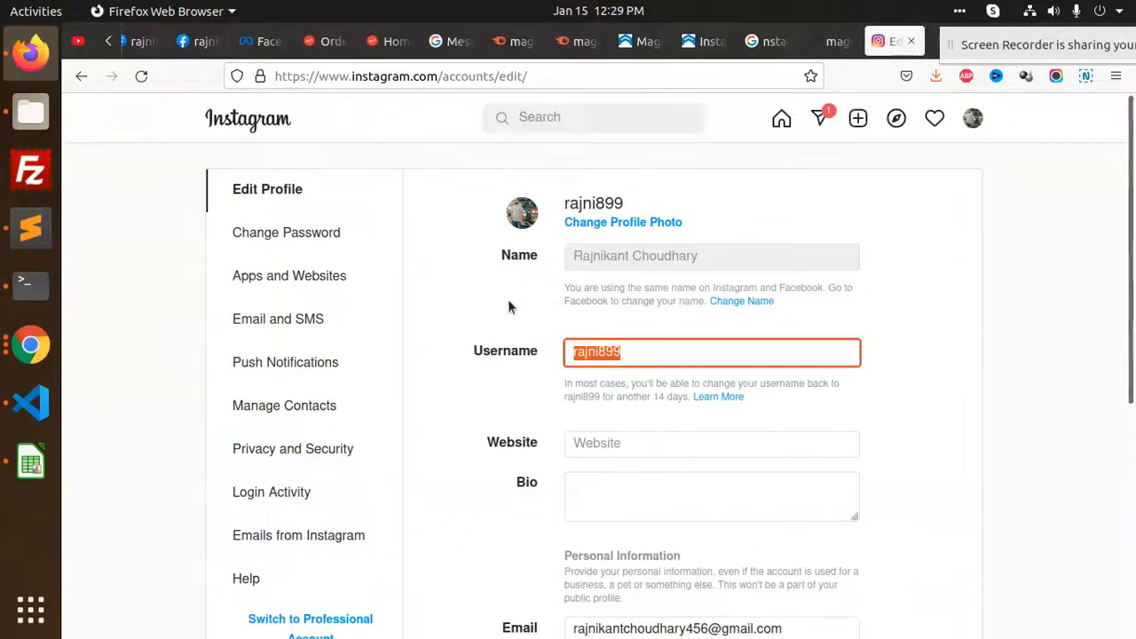
Accept the magento2app invitation under Apps and Websites > Tester Invites
left_click(299, 274)
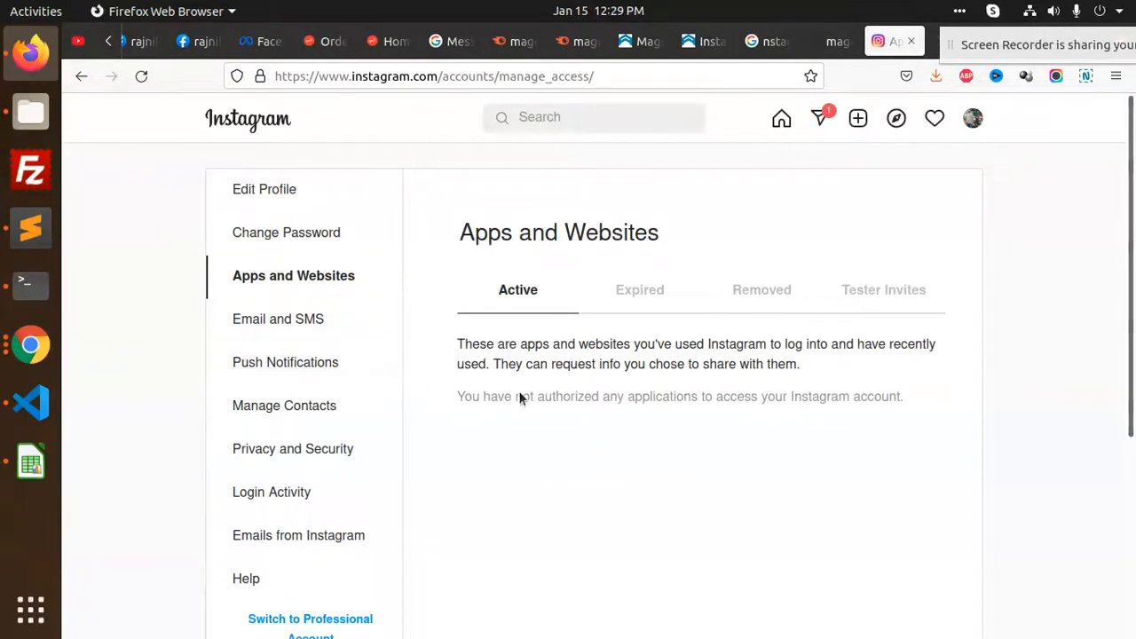
left_click(641, 290)
left_click(859, 299)
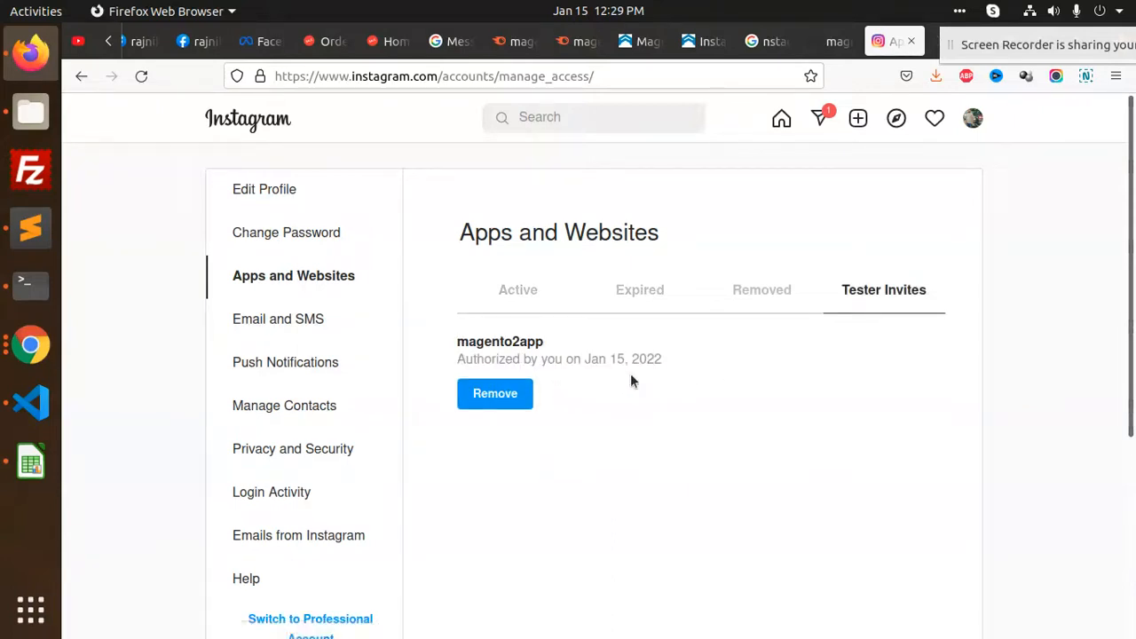
Reload the app's Roles page to clear the tester's Pending status, then open Settings > Basic
left_click(150, 42)
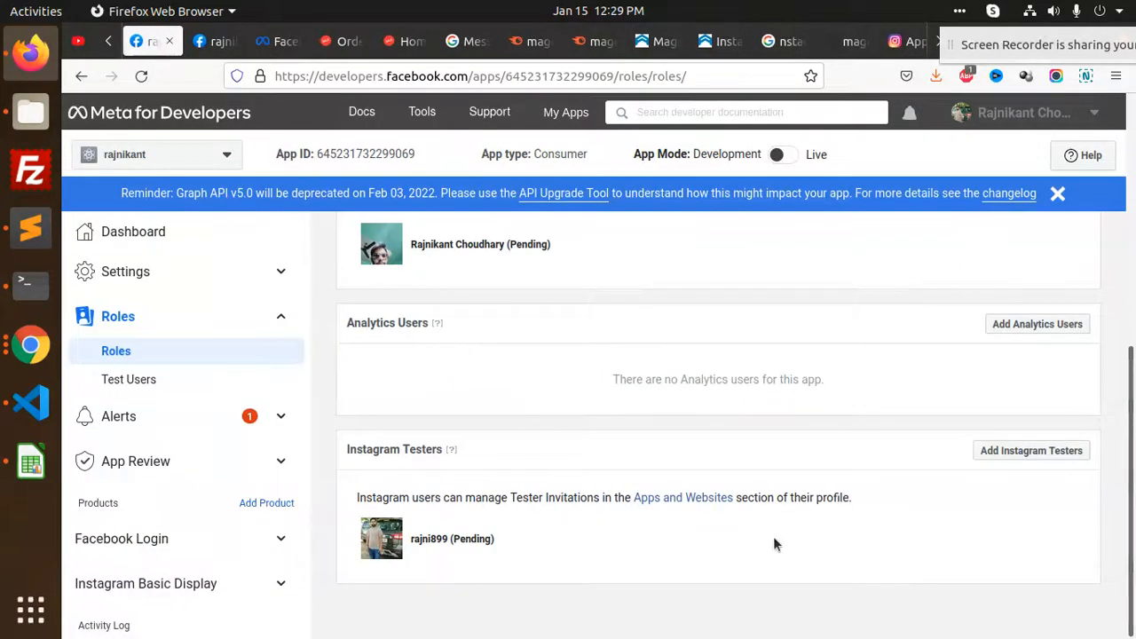
left_click(141, 76)
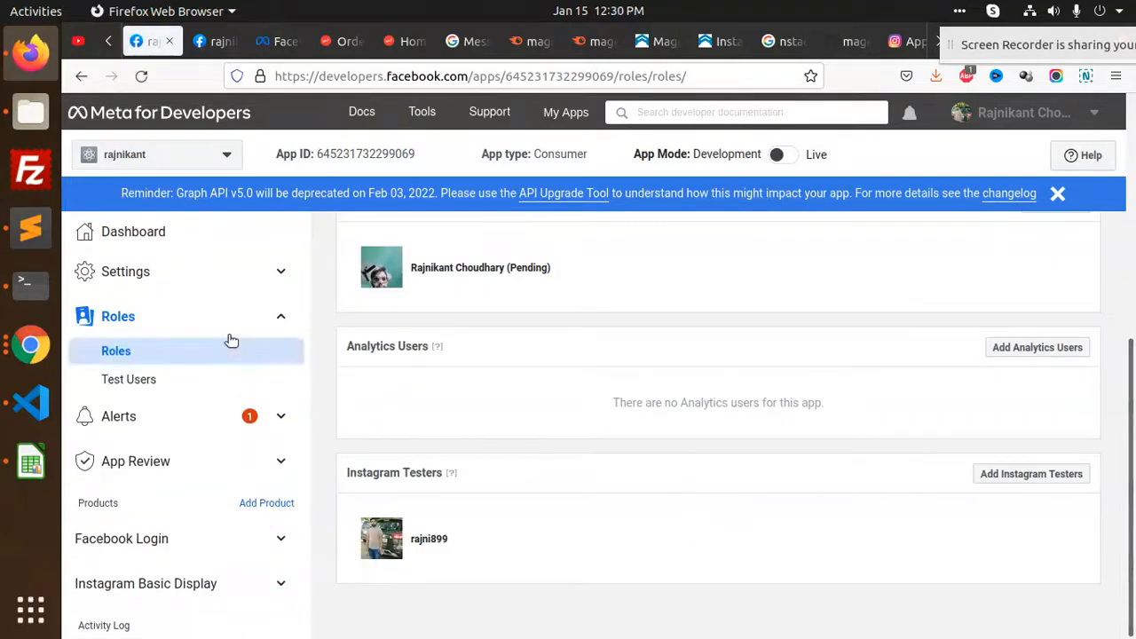
left_click(207, 277)
left_click(116, 306)
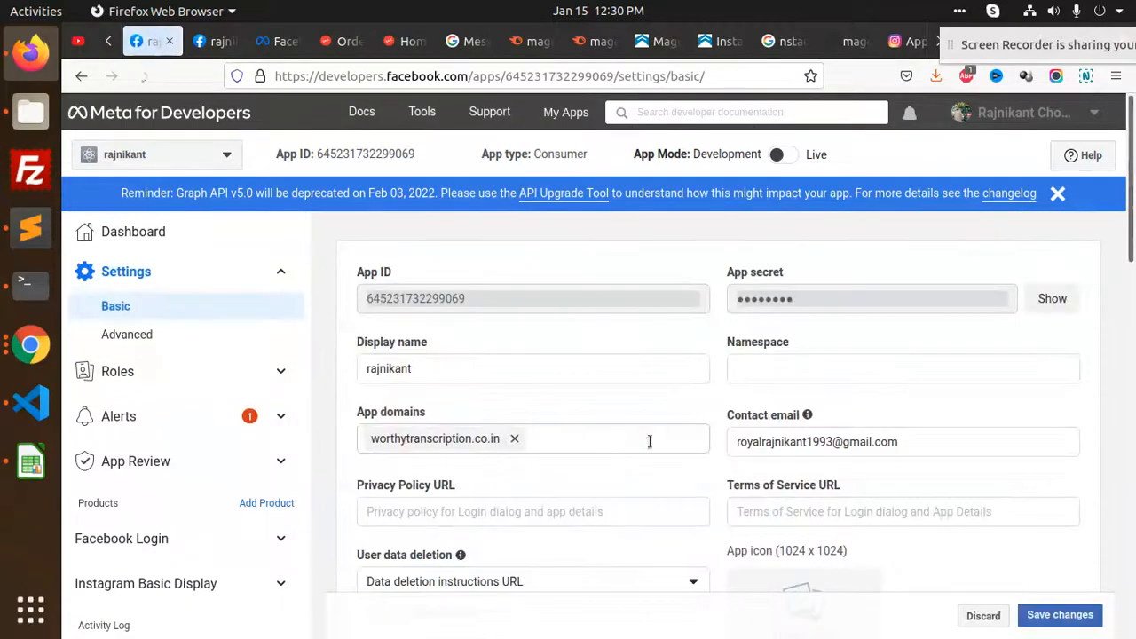
Scroll through the app's Basic settings, then its Advanced settings
scroll(630, 454, "down", 3)
scroll(631, 452, "down", 10)
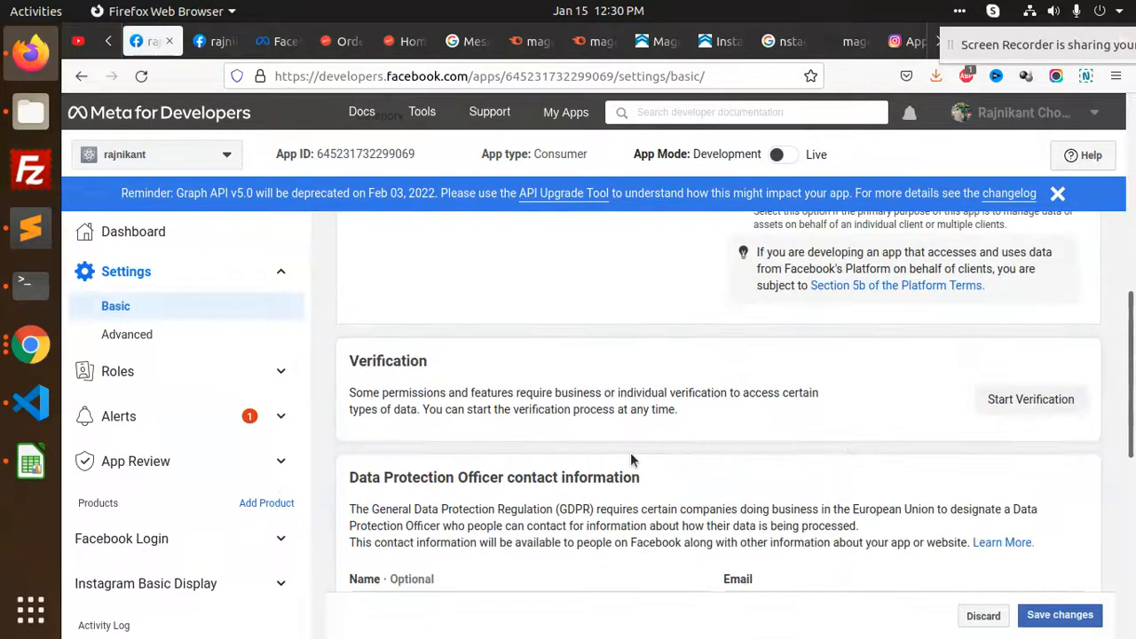
scroll(624, 463, "up", 8)
scroll(626, 458, "up", 4)
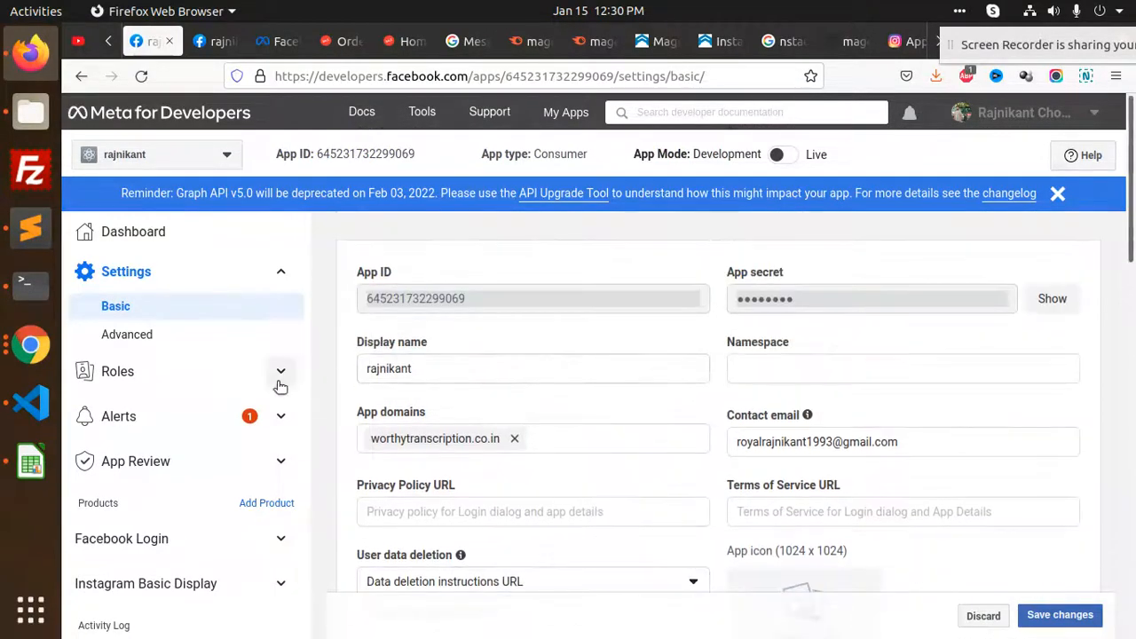
left_click(162, 339)
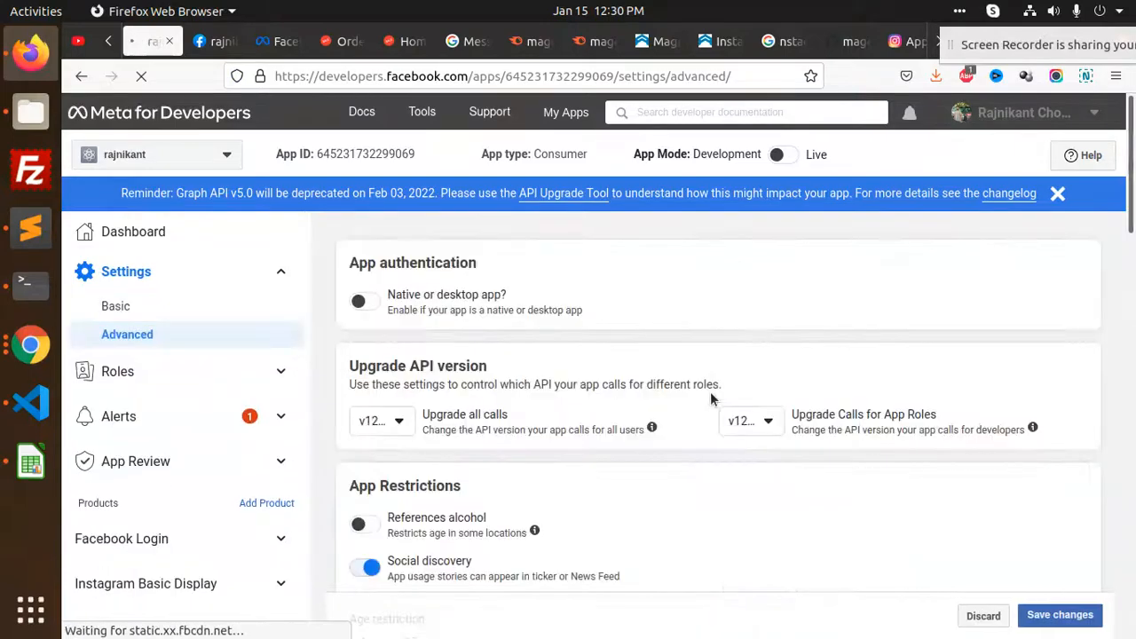
scroll(711, 390, "down", 10)
scroll(711, 398, "down", 10)
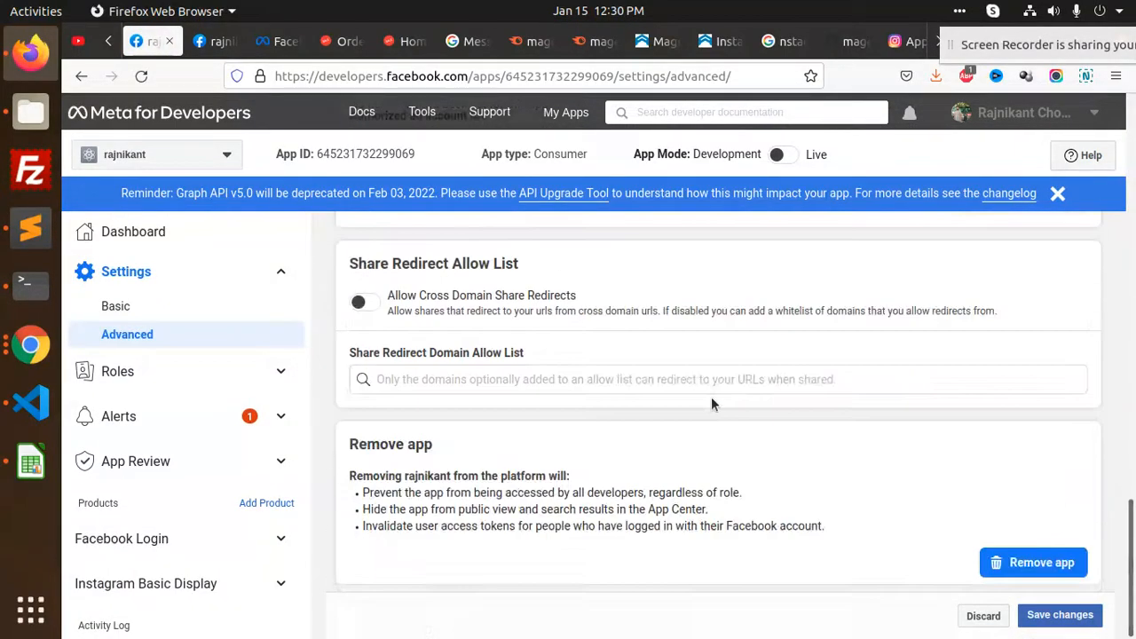
scroll(687, 438, "up", 8)
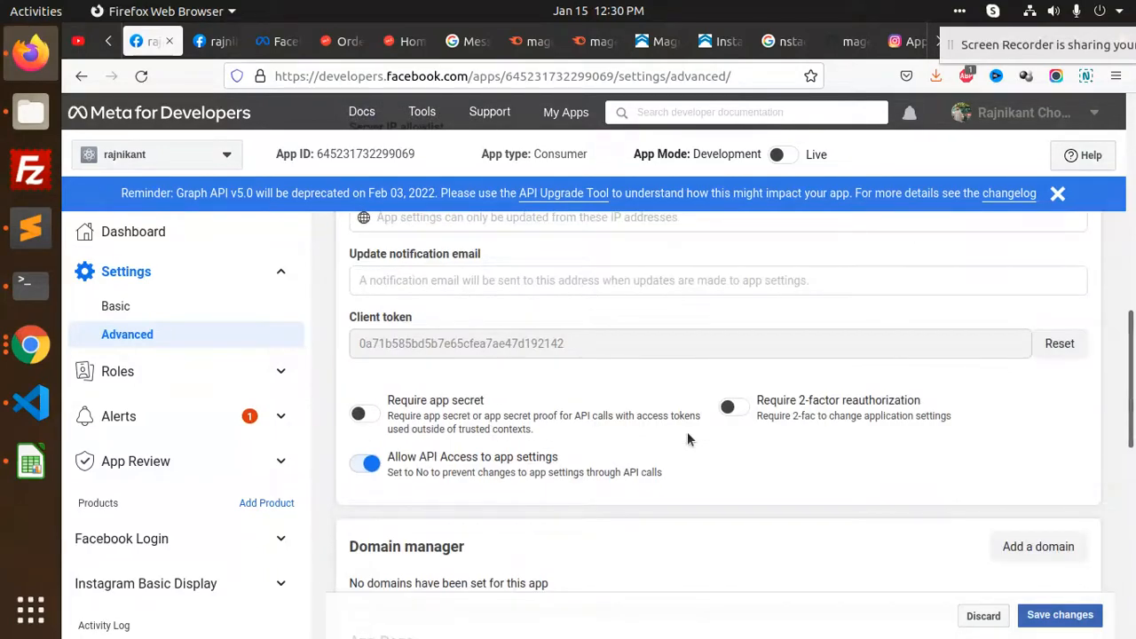
scroll(688, 436, "up", 4)
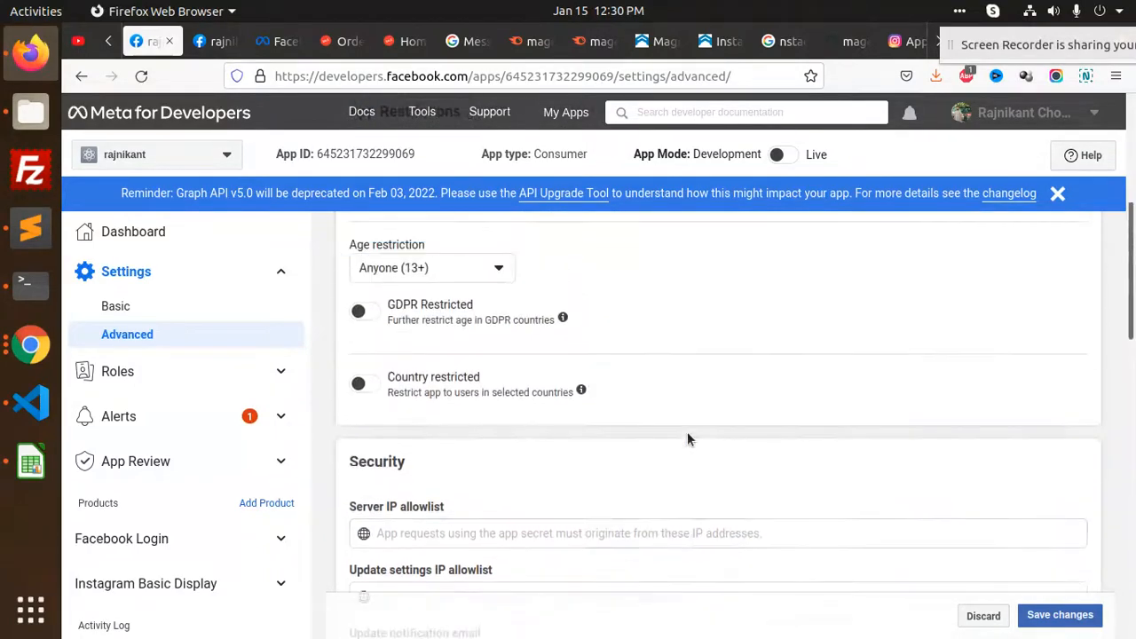
scroll(687, 439, "up", 5)
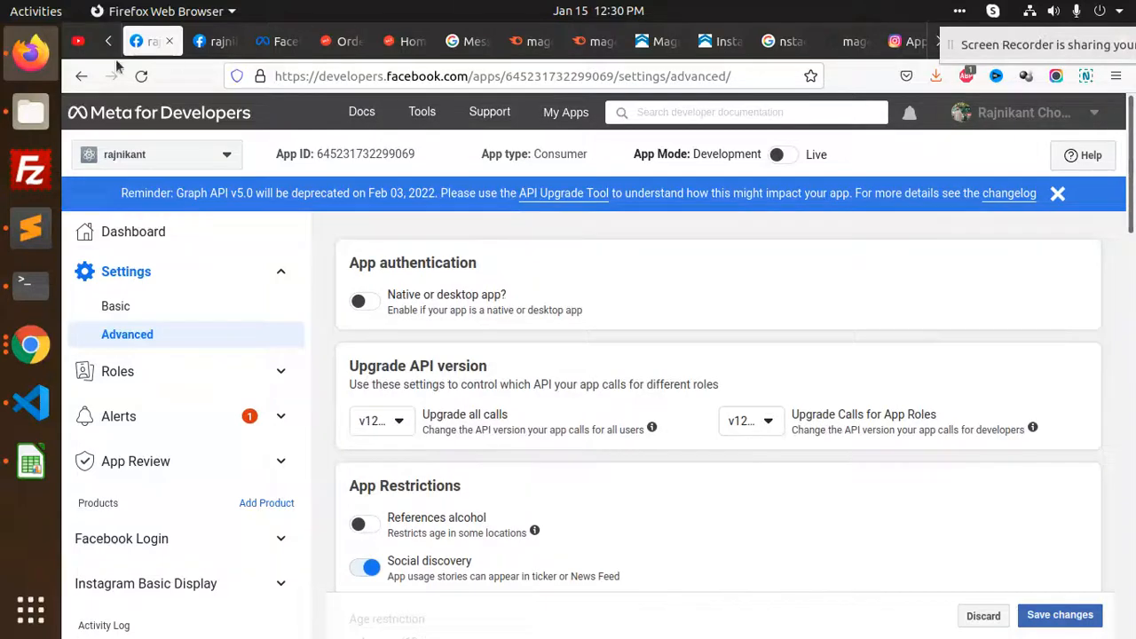
Open the User Token guide link from the Magento Instagram Feed configuration
left_click(216, 41)
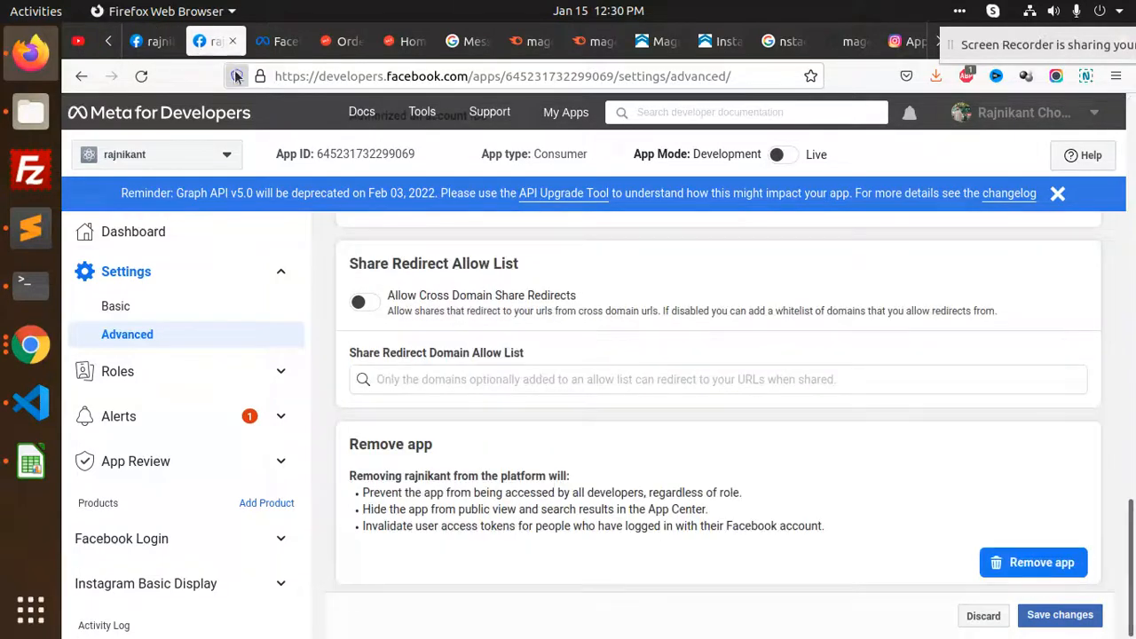
left_click(104, 41)
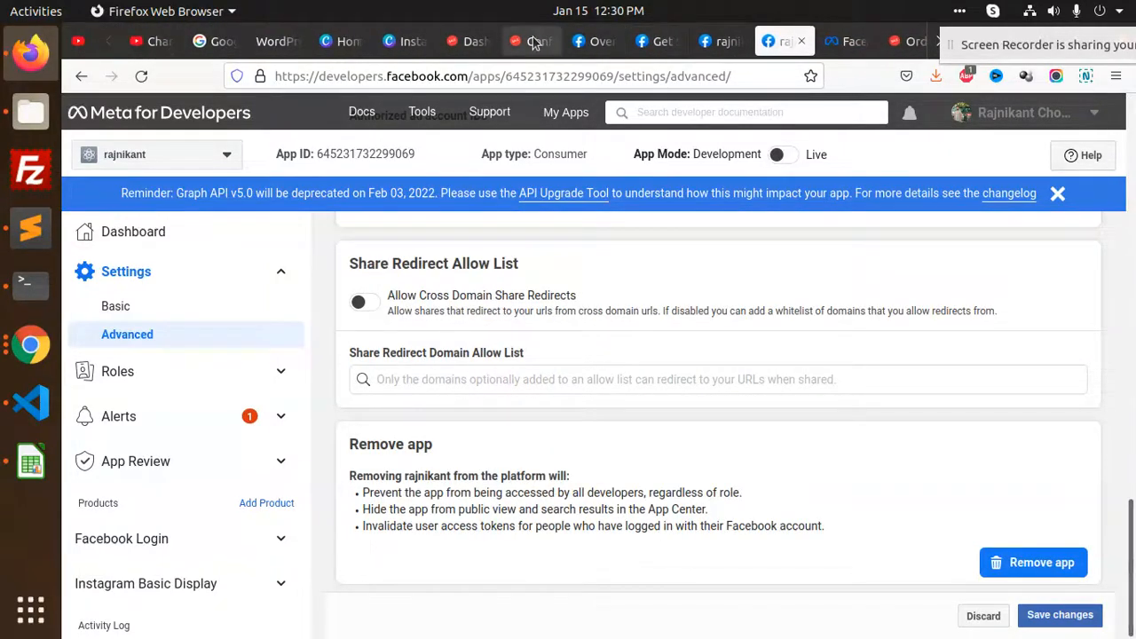
left_click(533, 40)
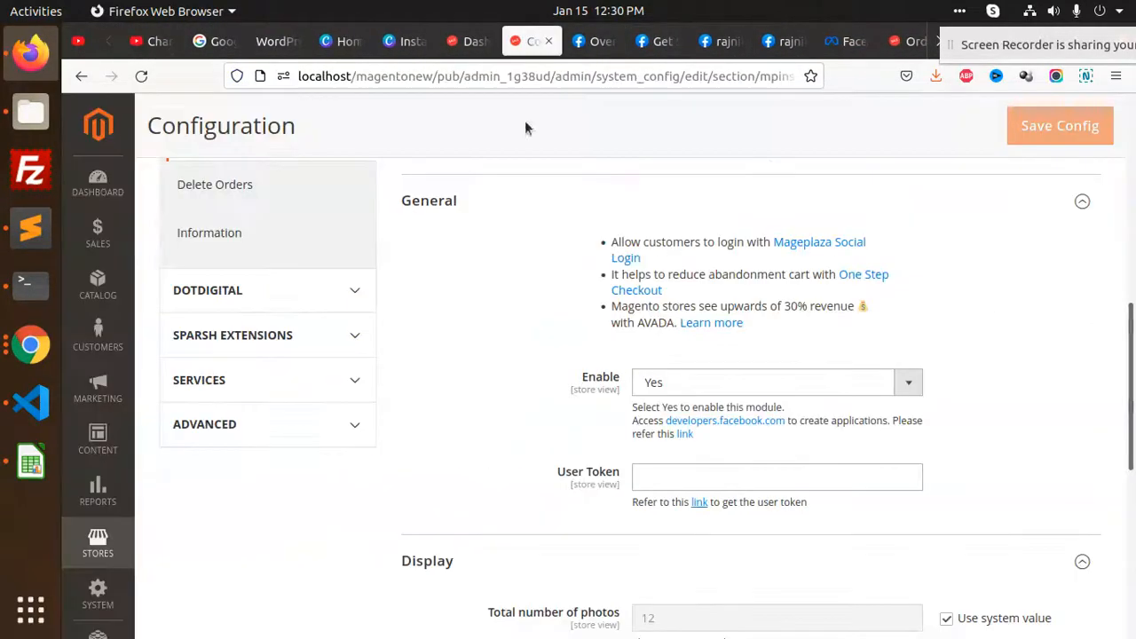
left_click(700, 502)
scroll(453, 378, "down", 3)
scroll(454, 373, "up", 6)
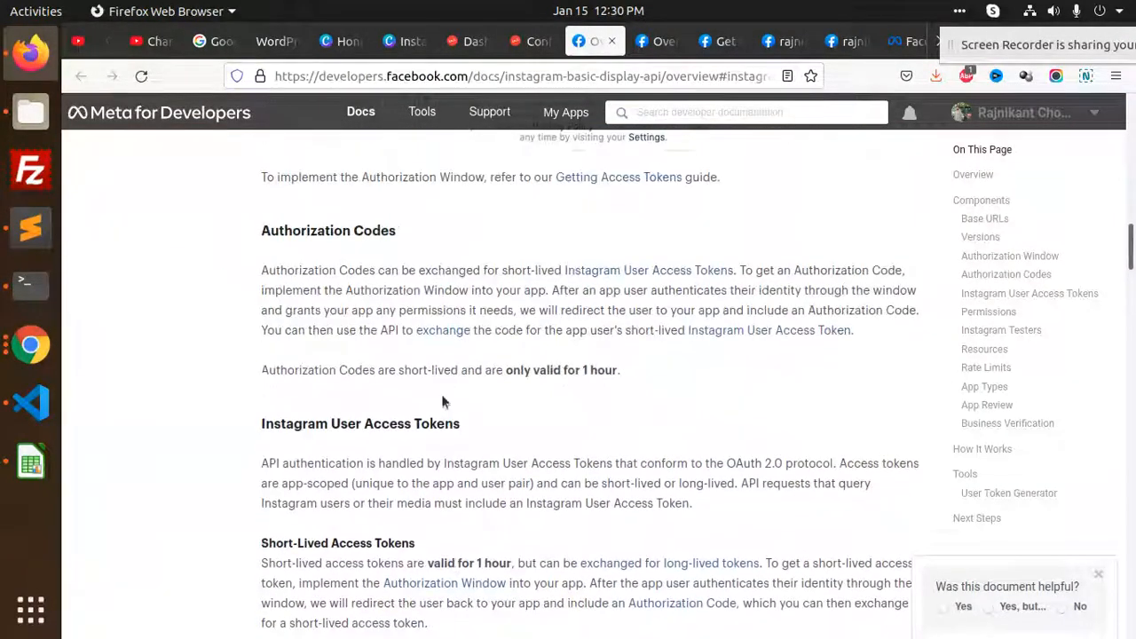
Open the Instagram User Access Tokens docs in a separate tab, then go to the overview docs
scroll(437, 421, "up", 5)
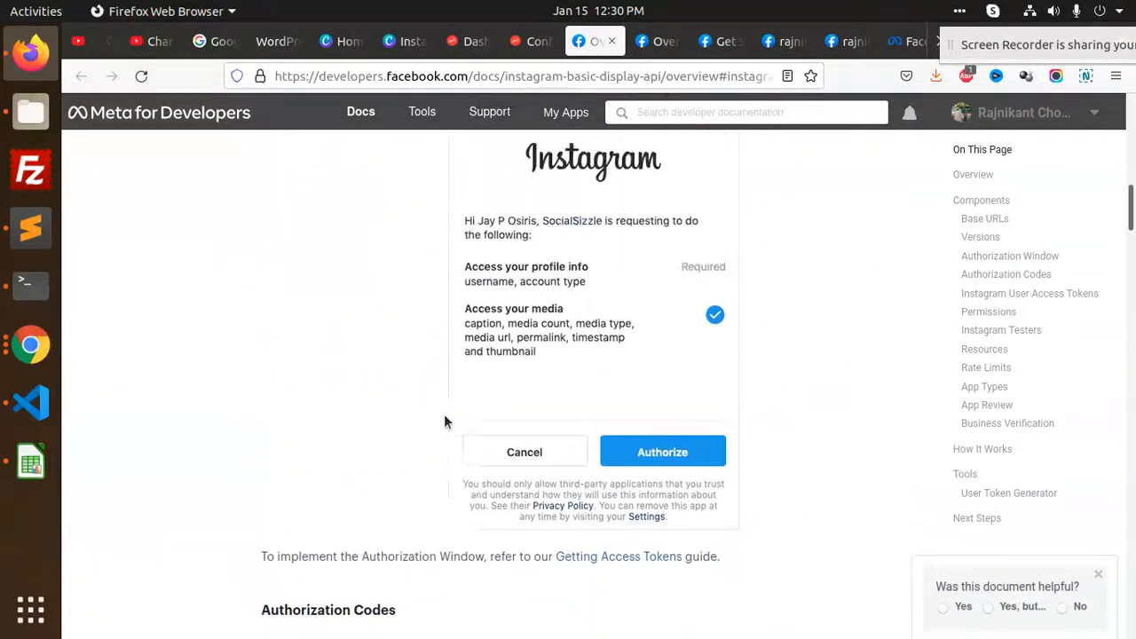
scroll(444, 414, "up", 3)
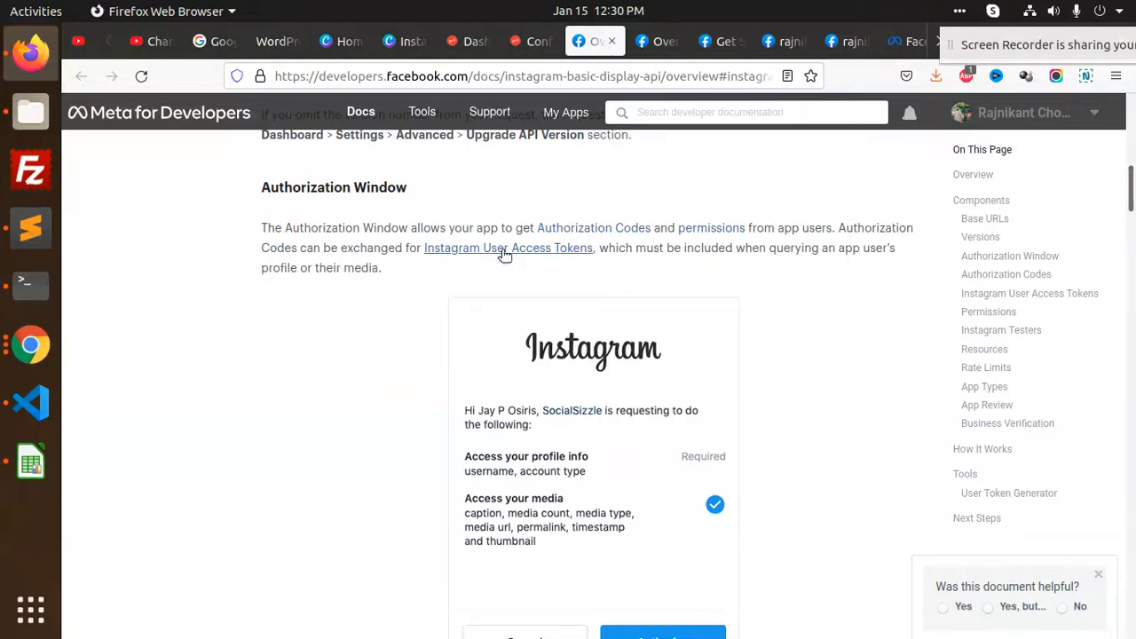
middle_click(556, 249)
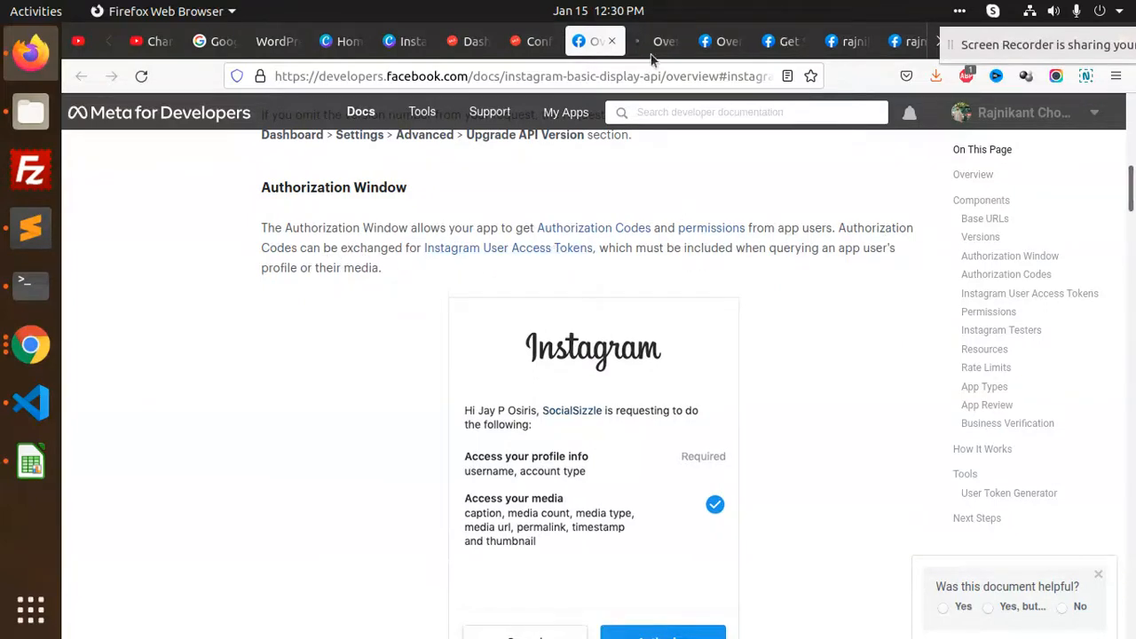
left_click(657, 41)
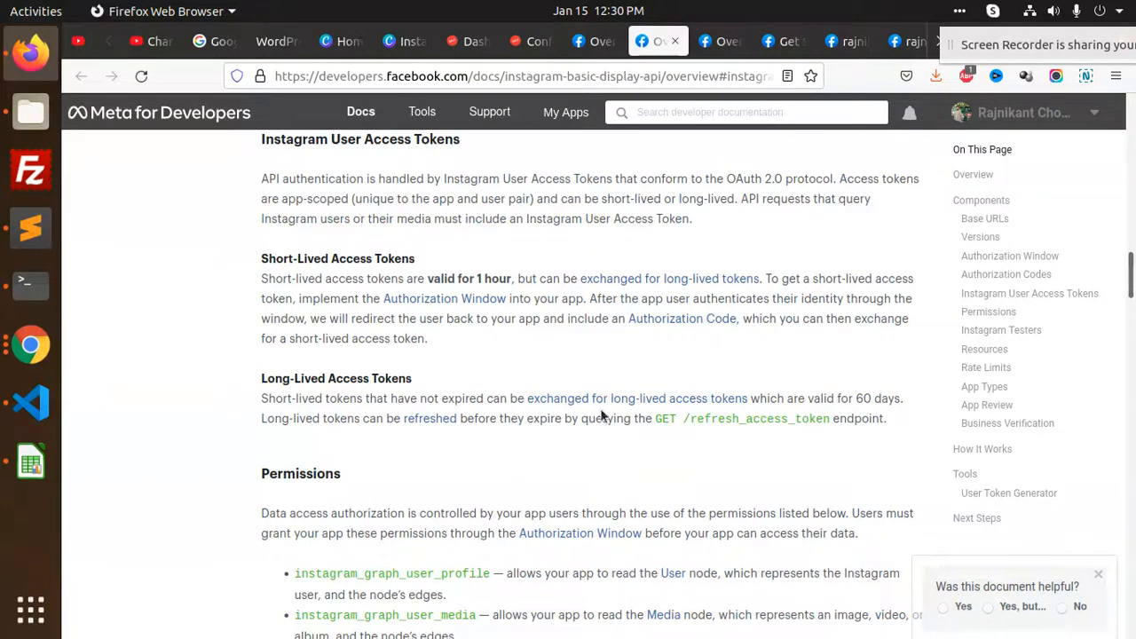
Read down through the Instagram Basic Display overview page
scroll(432, 427, "down", 5)
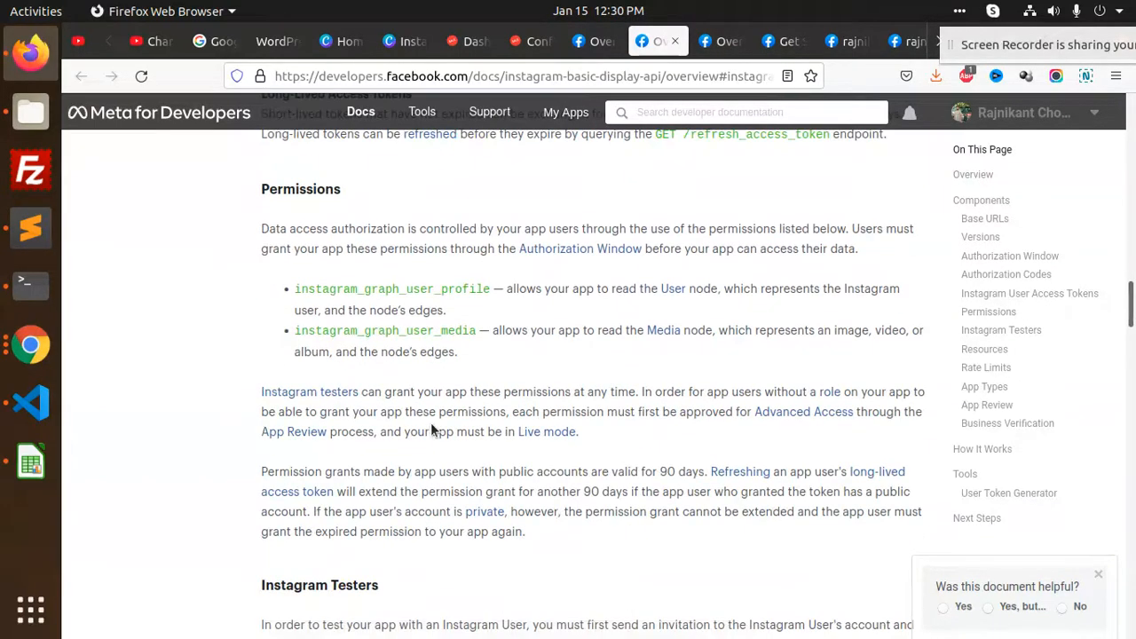
scroll(431, 422, "down", 5)
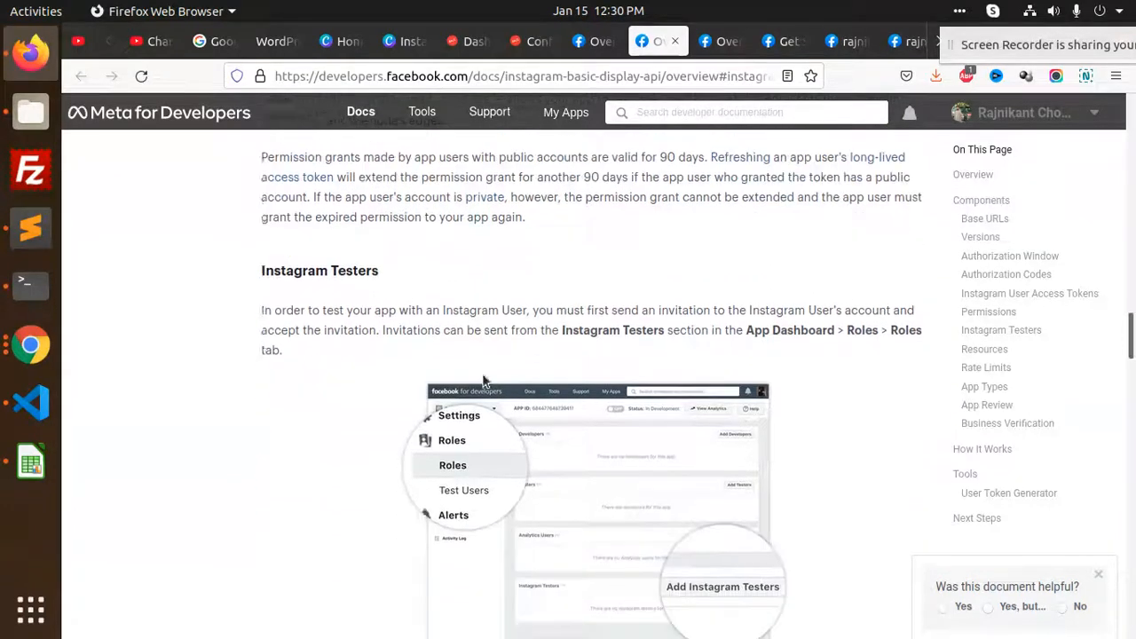
scroll(484, 395, "down", 2)
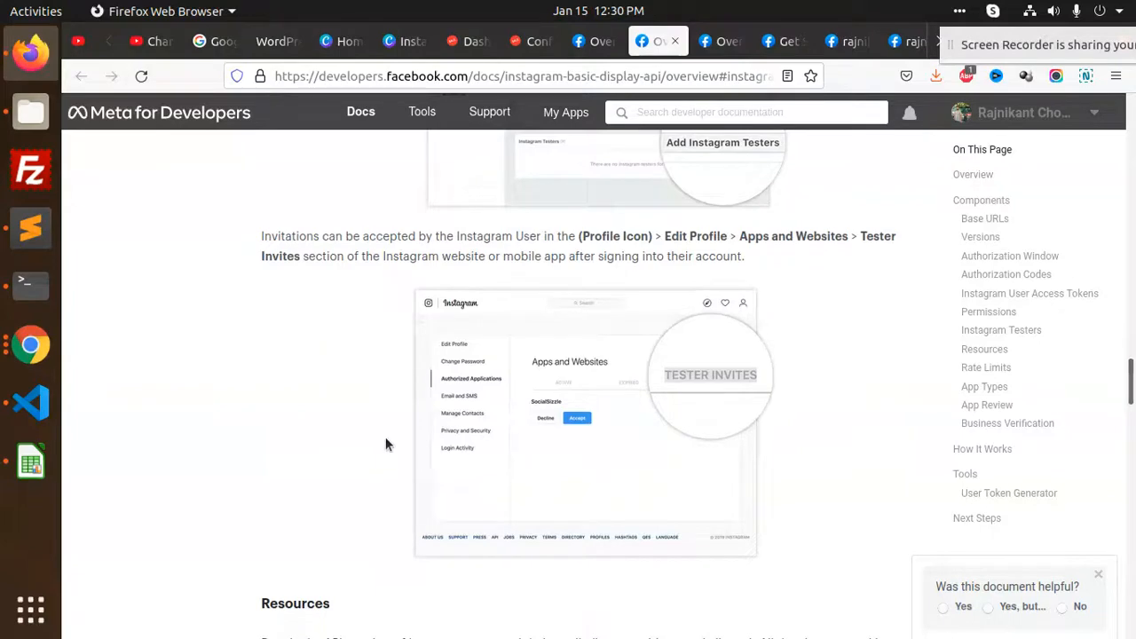
scroll(386, 426, "down", 3)
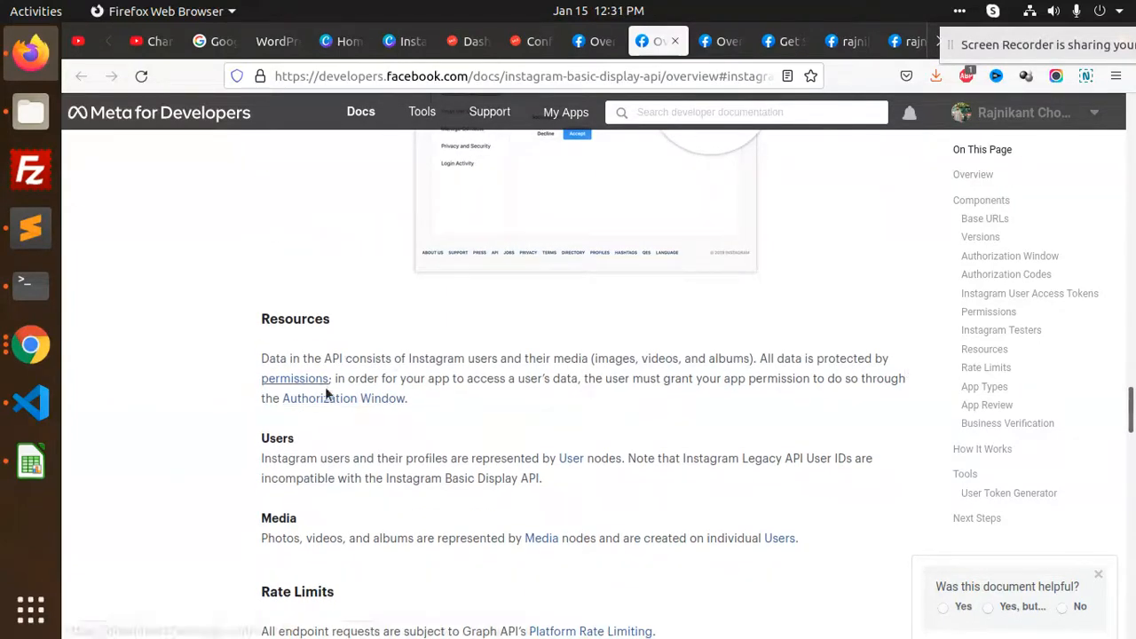
scroll(485, 416, "down", 2)
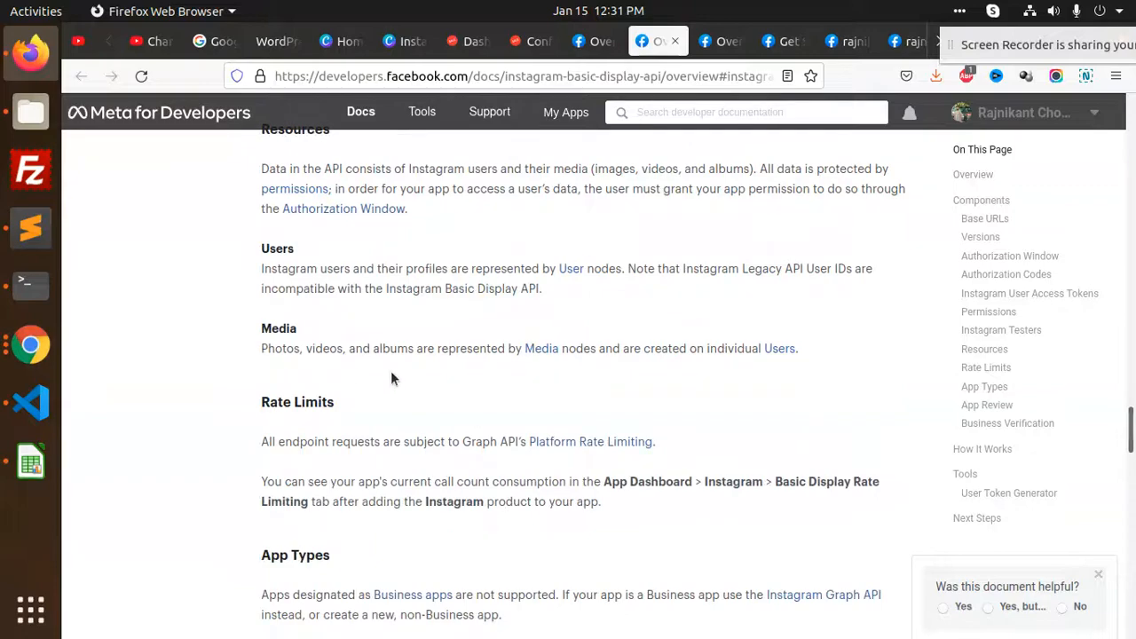
scroll(350, 367, "down", 2)
scroll(468, 382, "down", 4)
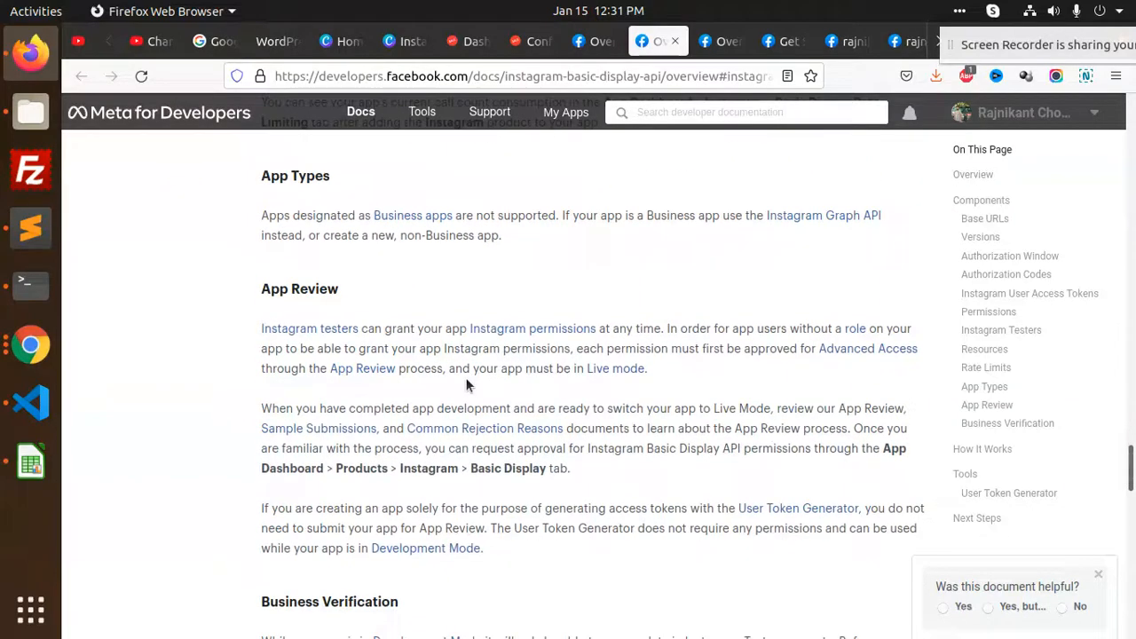
scroll(467, 382, "down", 2)
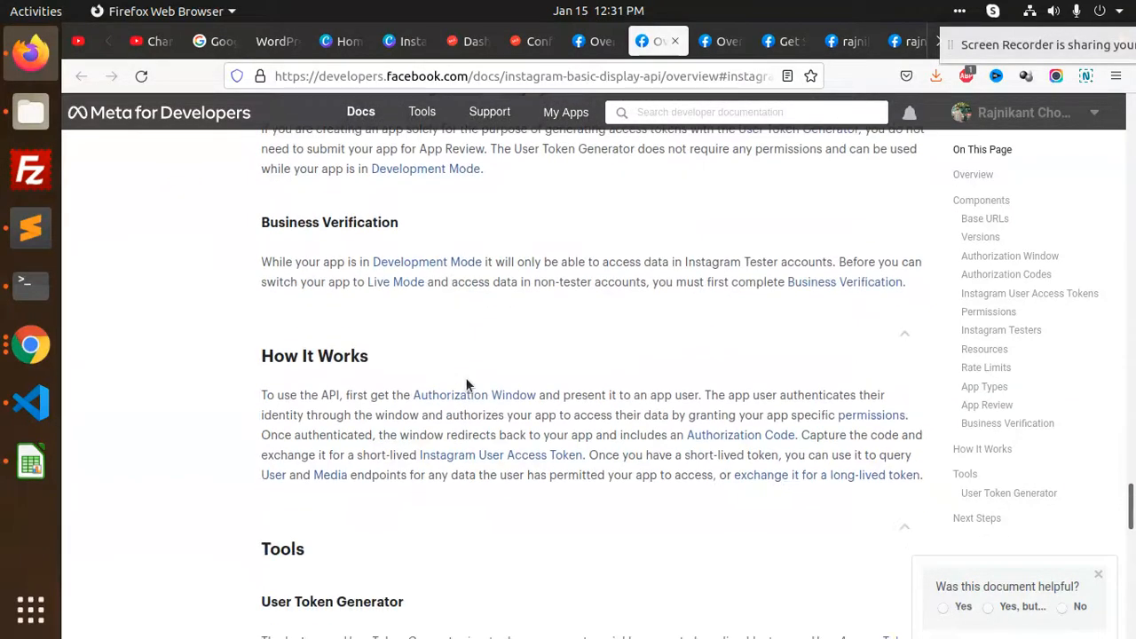
scroll(465, 378, "down", 3)
scroll(465, 378, "down", 2)
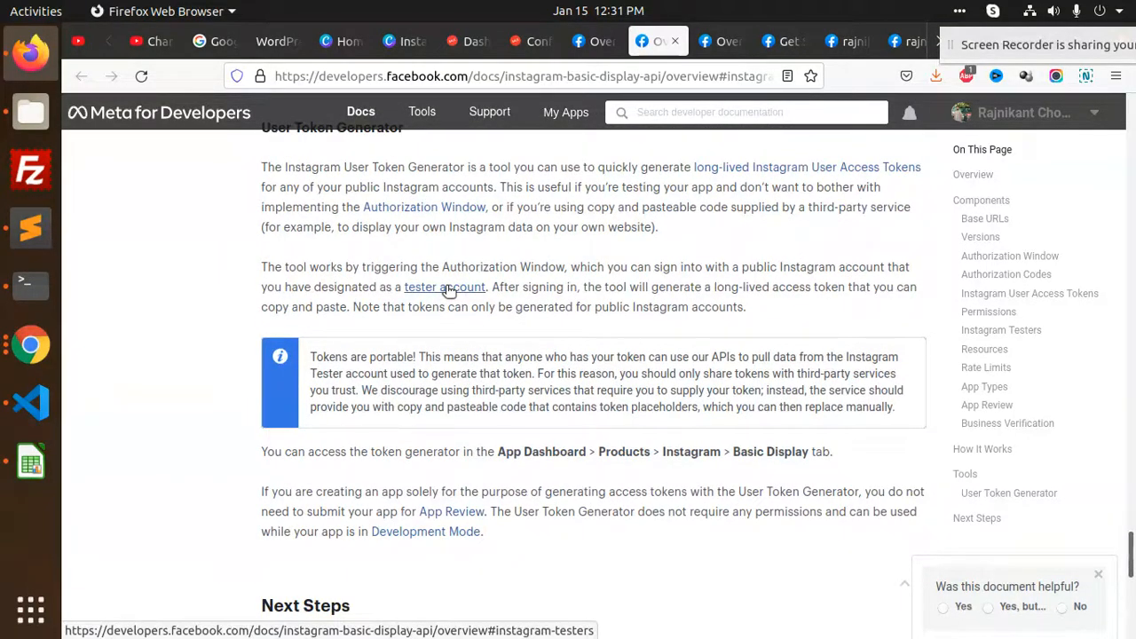
scroll(506, 392, "down", 3)
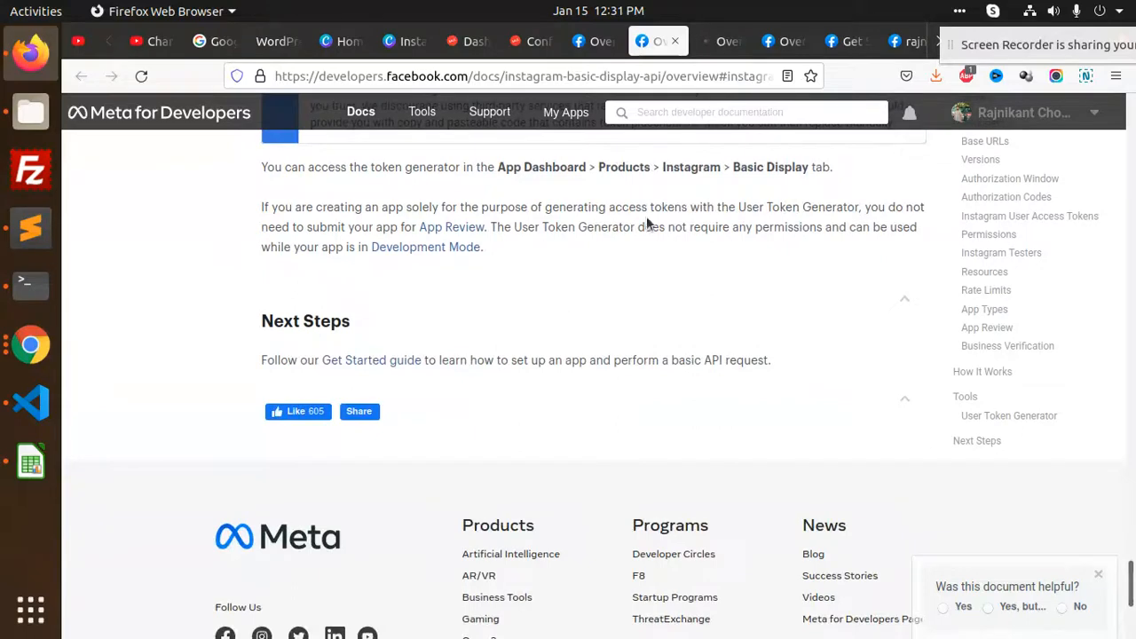
Review the Instagram Testers docs plus the Permissions, Authorization Window and Getting Access Tokens sections
left_click(721, 41)
scroll(569, 385, "down", 2)
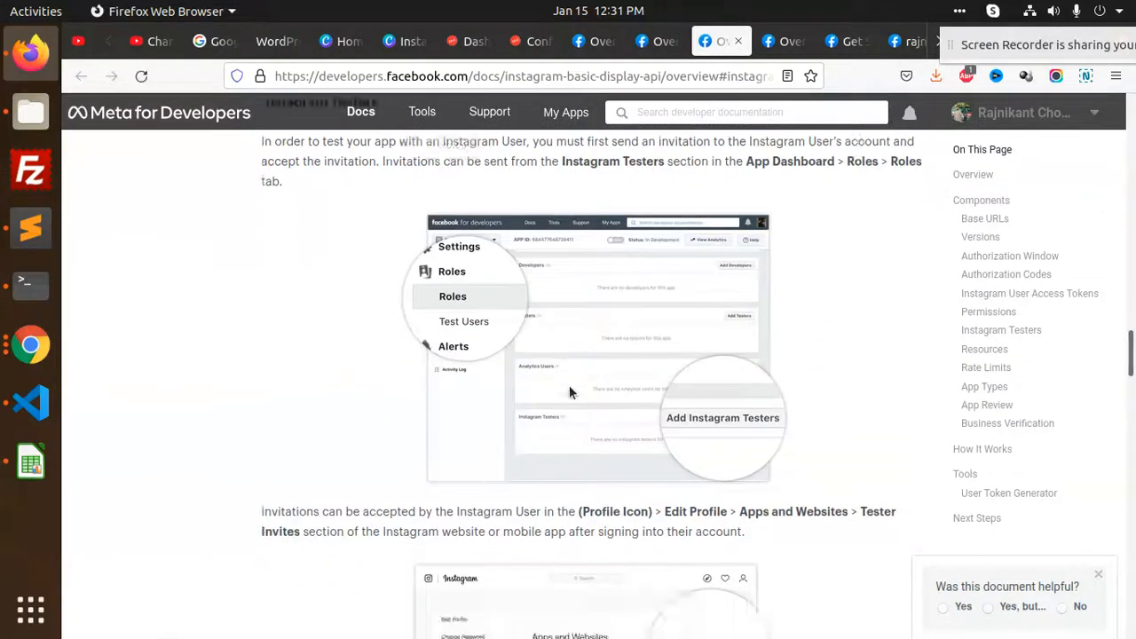
scroll(569, 386, "down", 5)
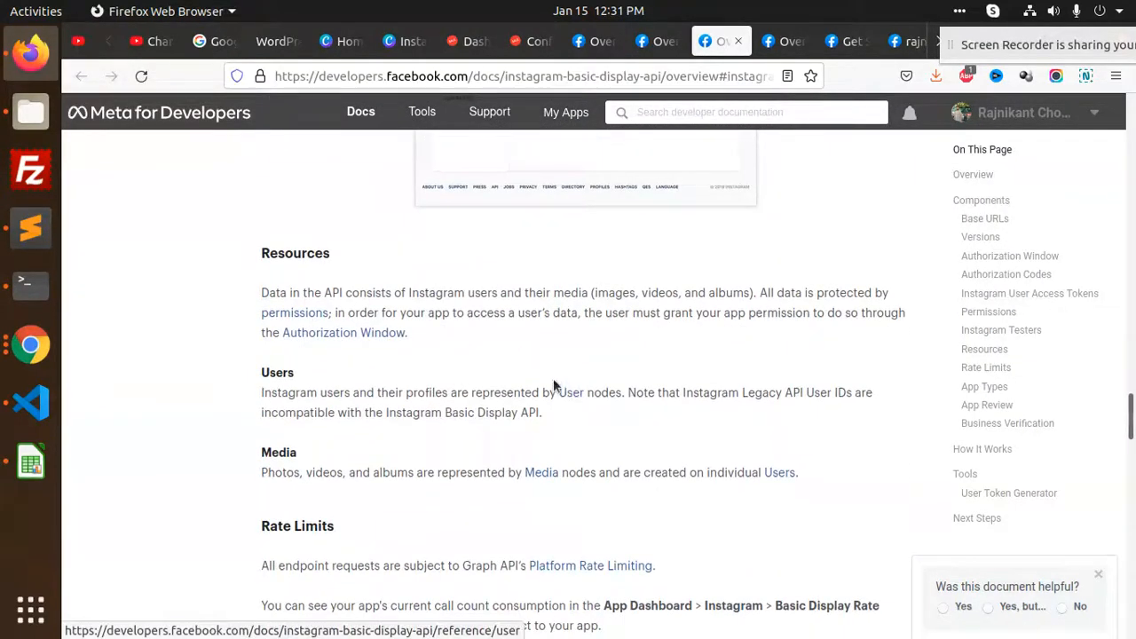
left_click(296, 314)
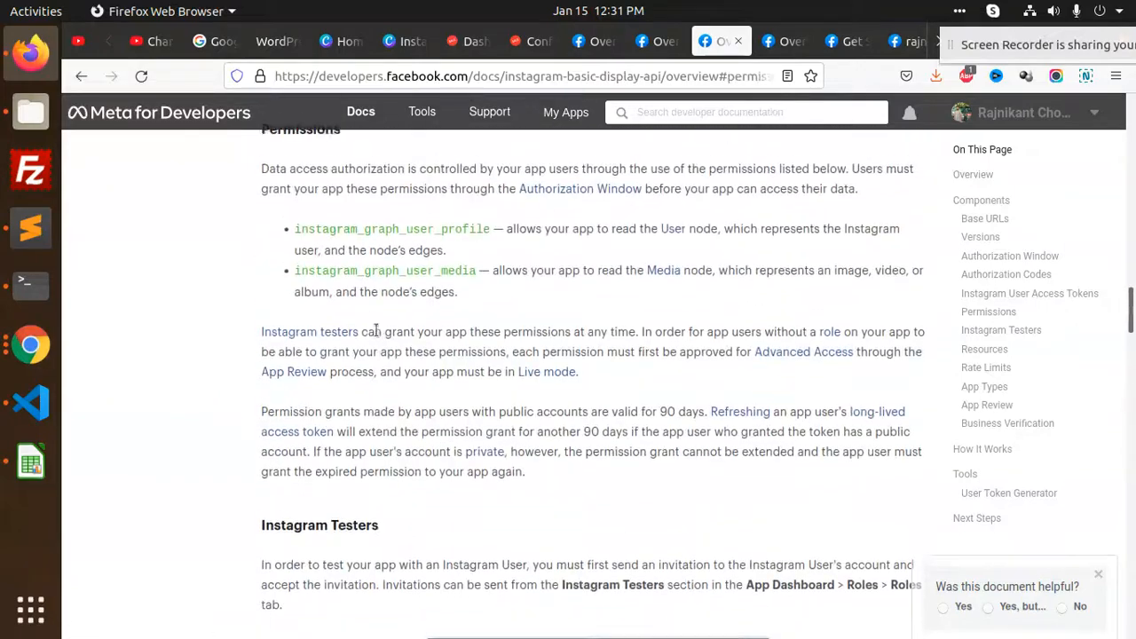
left_click(585, 198)
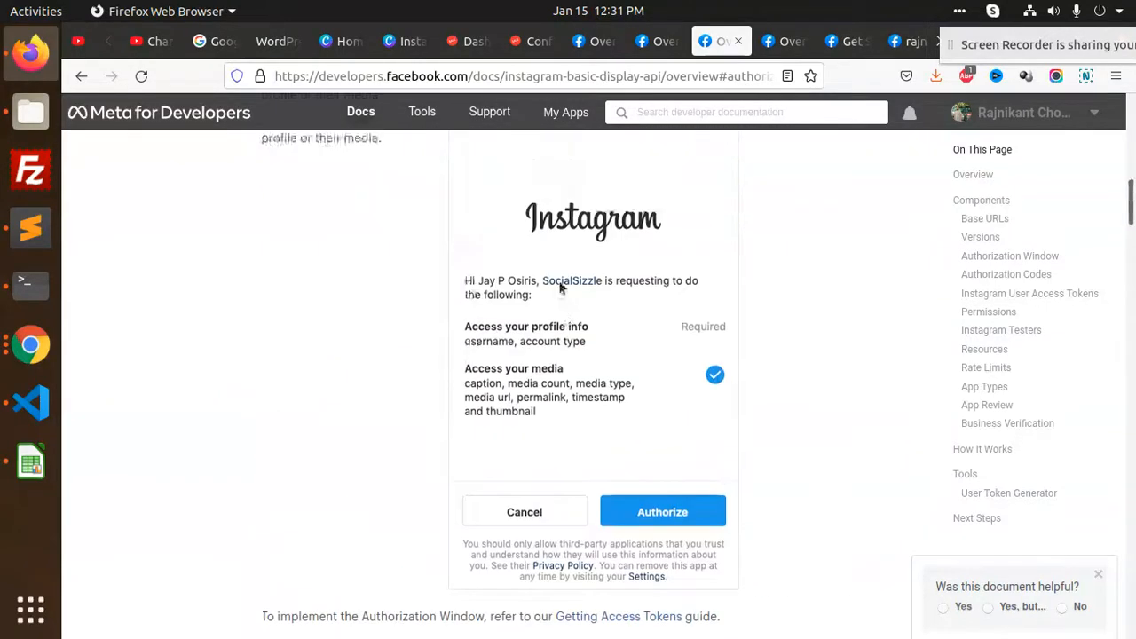
scroll(610, 373, "down", 2)
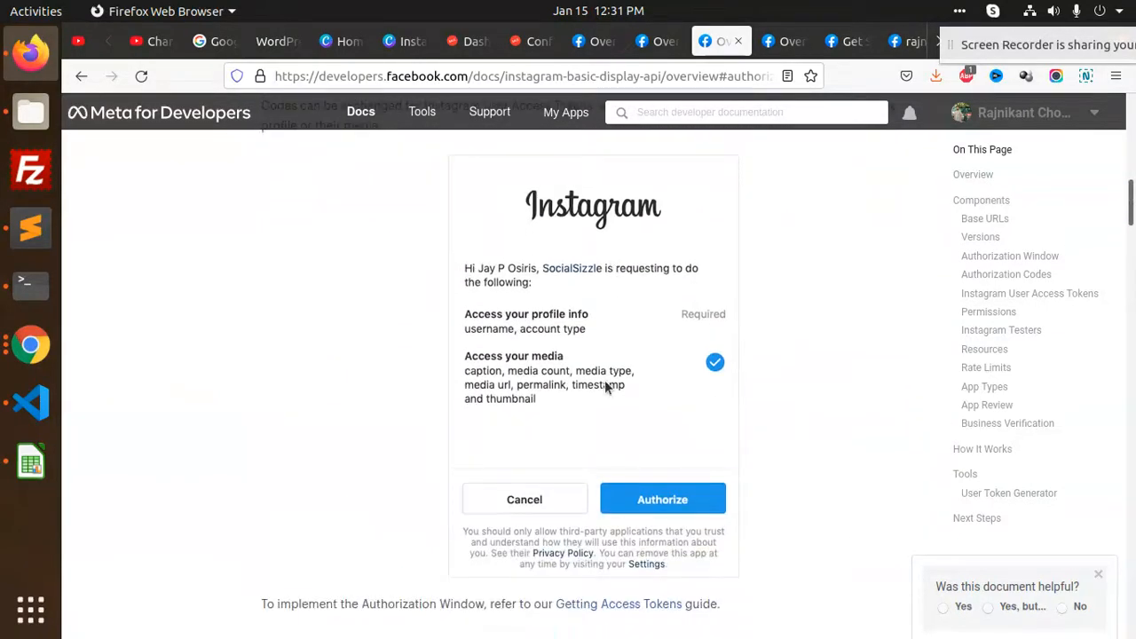
scroll(606, 312, "down", 4)
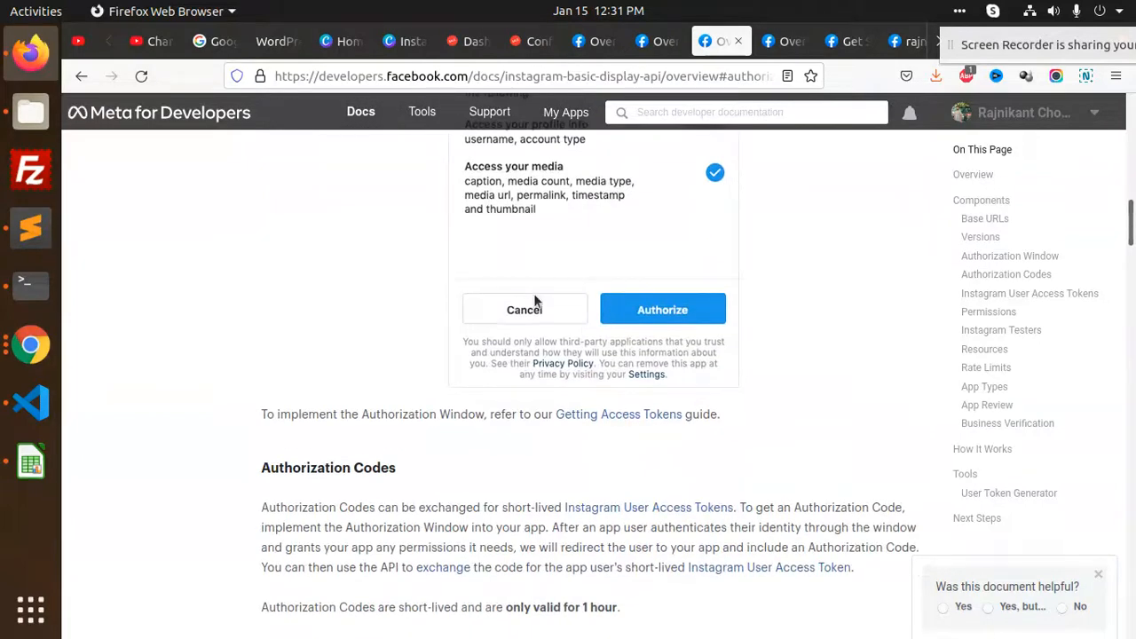
left_click(632, 414)
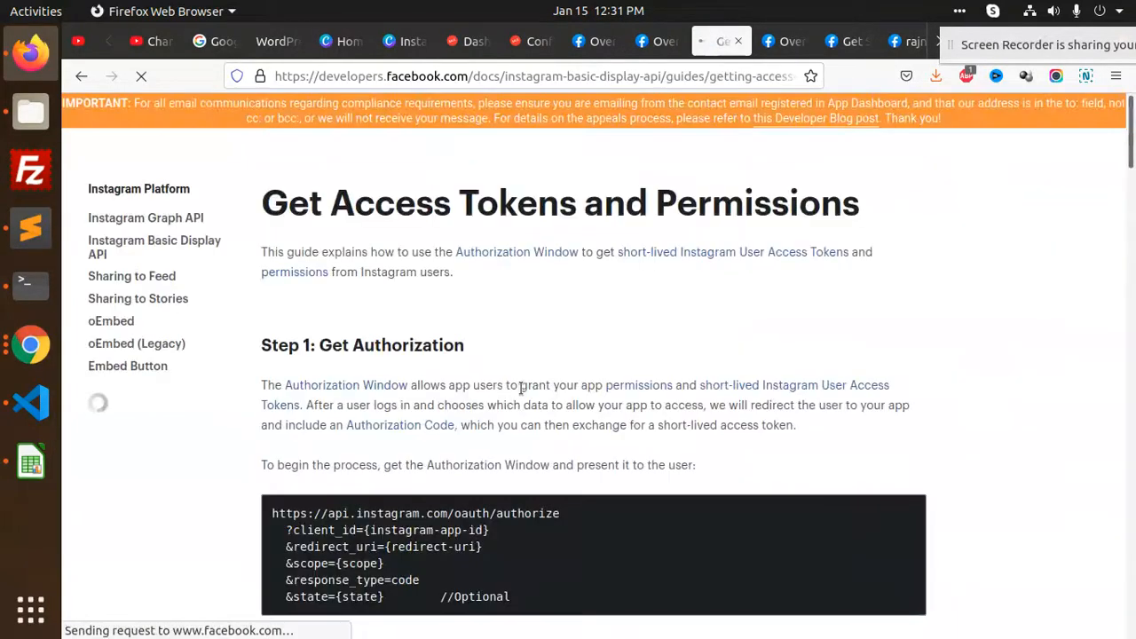
scroll(521, 395, "down", 2)
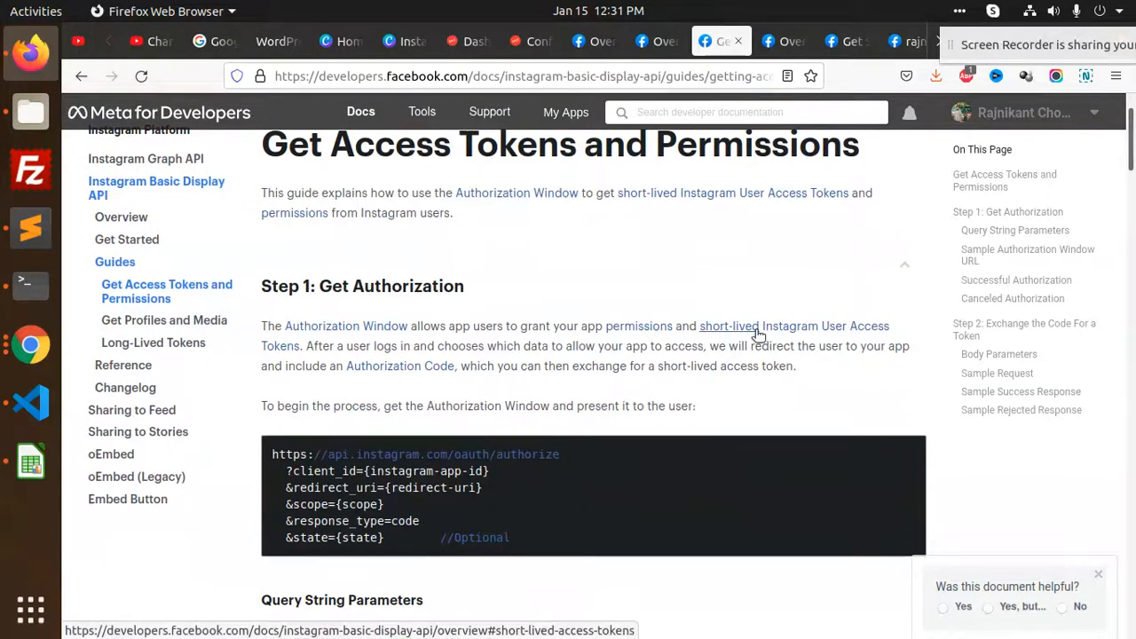
Return to the permissions section, then switch to the Canva design 'Instagram Feed for Magento 2'
left_click(652, 327)
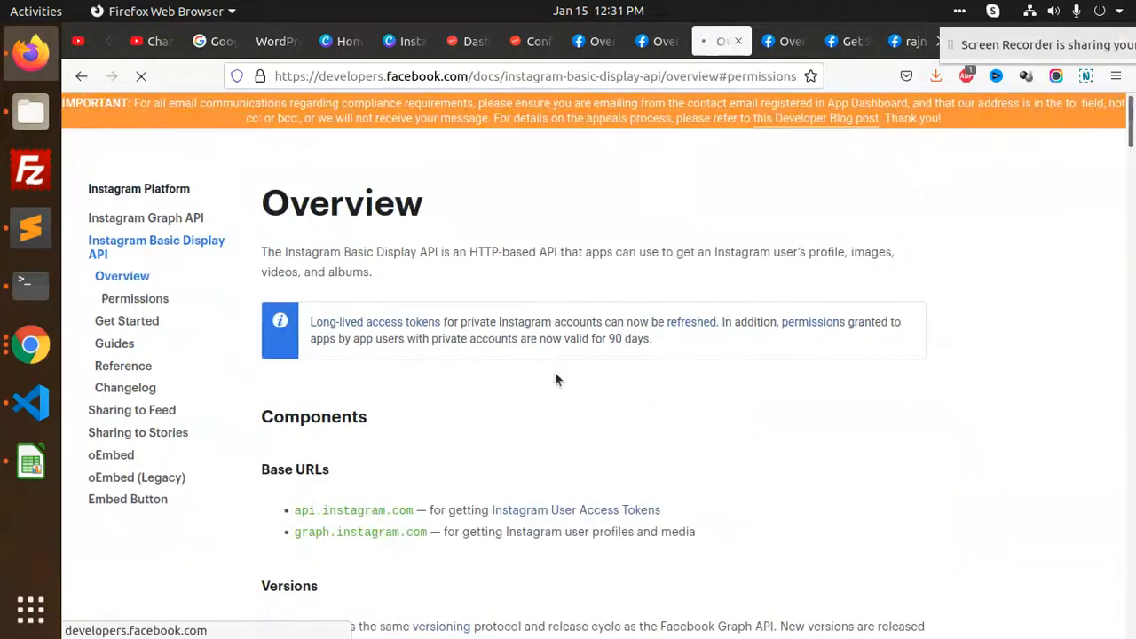
scroll(448, 312, "up", 3)
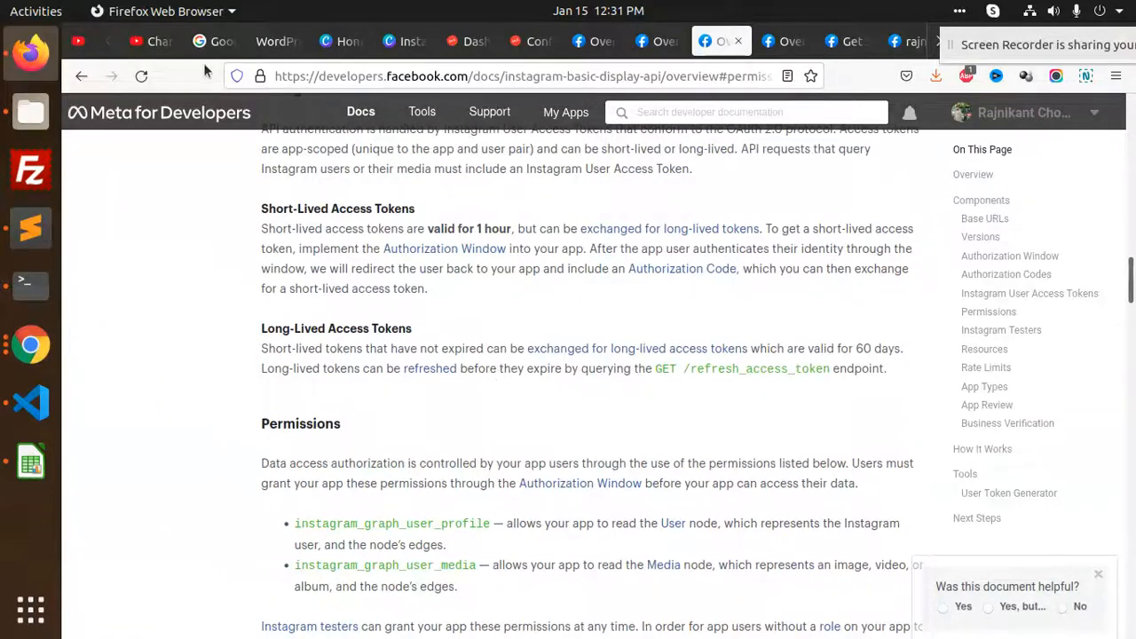
left_click(337, 41)
left_click(392, 43)
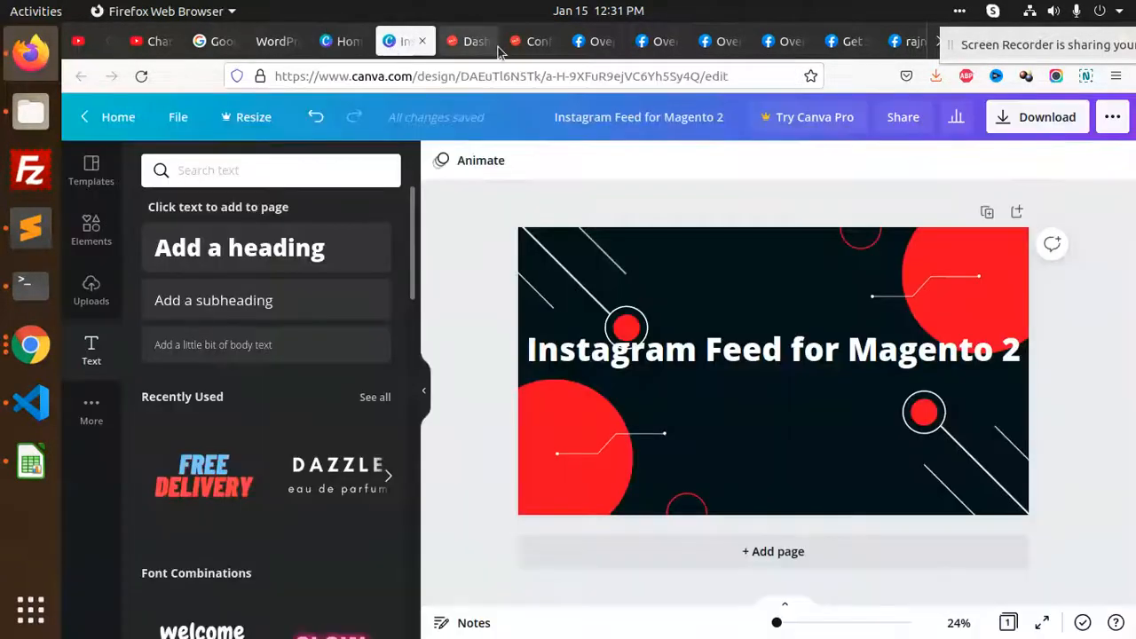
Reload Magento's Instagram Feed configuration and open the Meta docs link from the User Token help
left_click(533, 41)
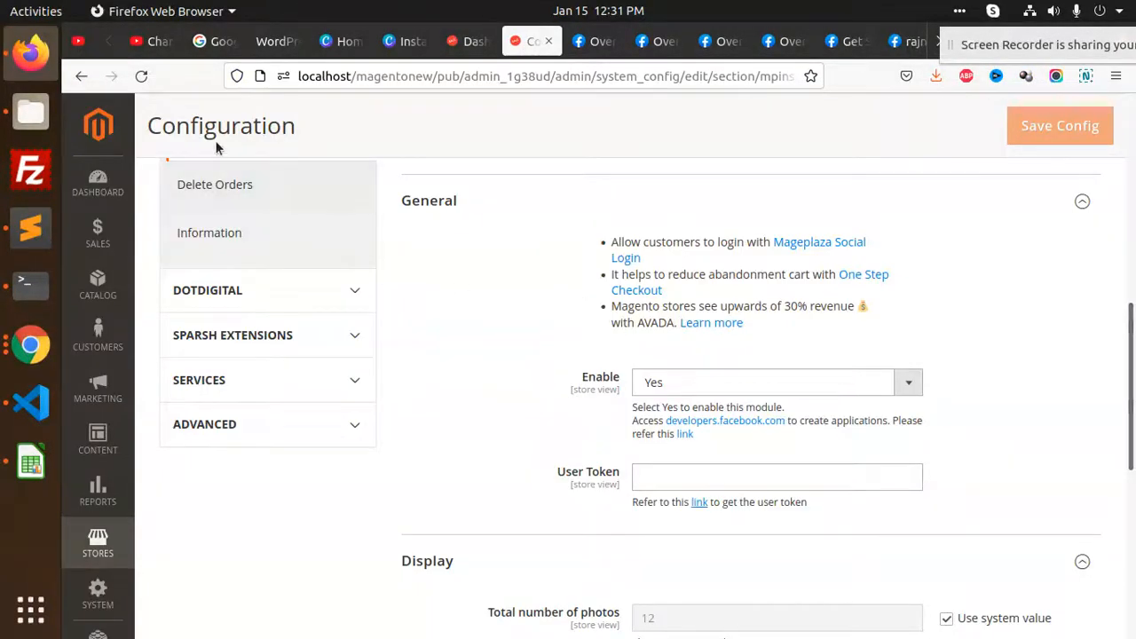
left_click(141, 75)
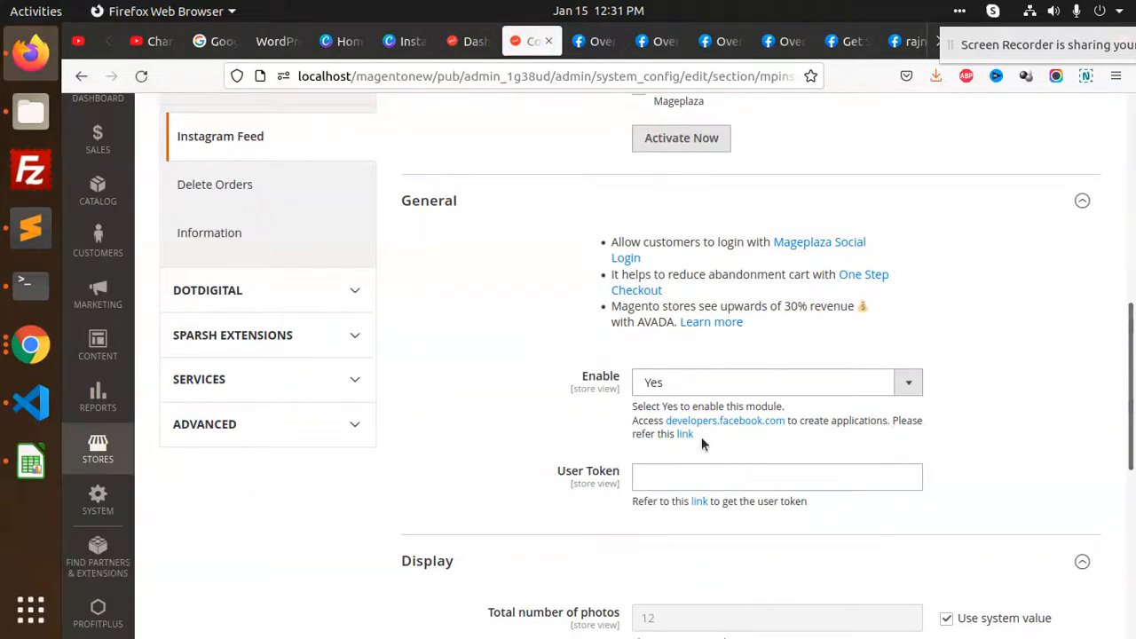
left_click(700, 501)
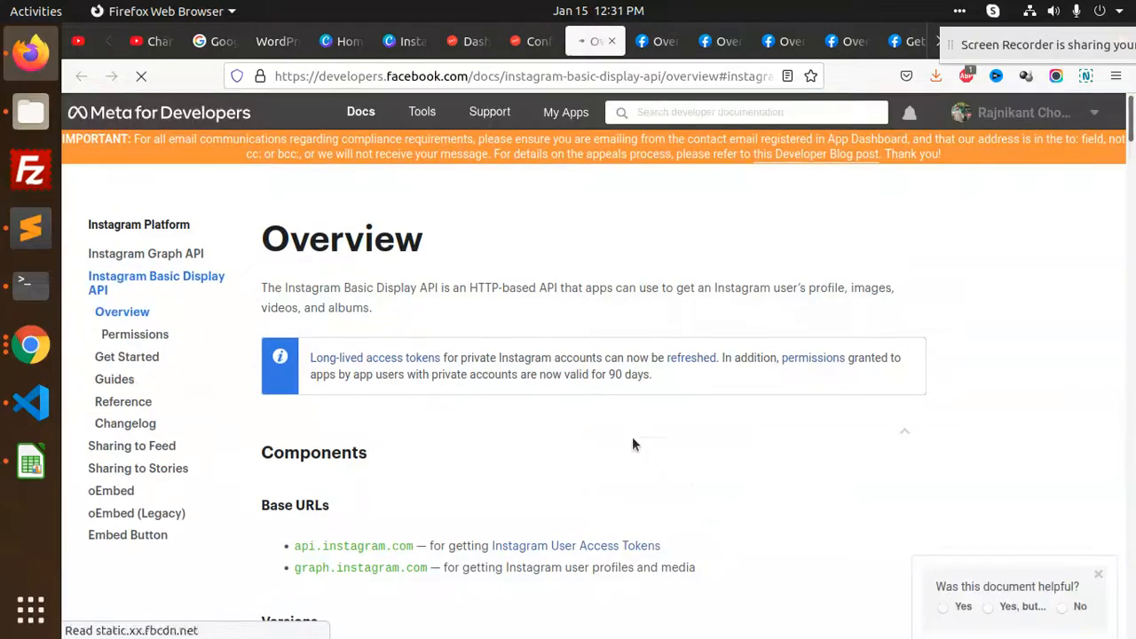
In Instagram's Apps and Websites settings, check the Active, Expired, Removed and Tester Invites lists
left_click(913, 41)
left_click_drag(964, 44, 989, 342)
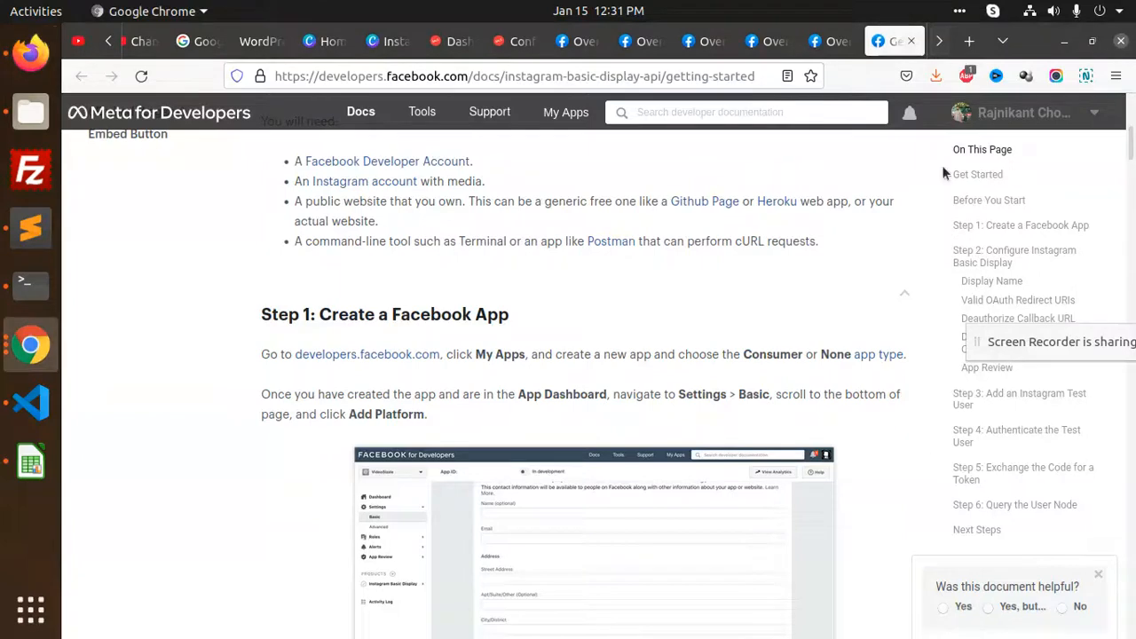
double_click(940, 41)
left_click(879, 43)
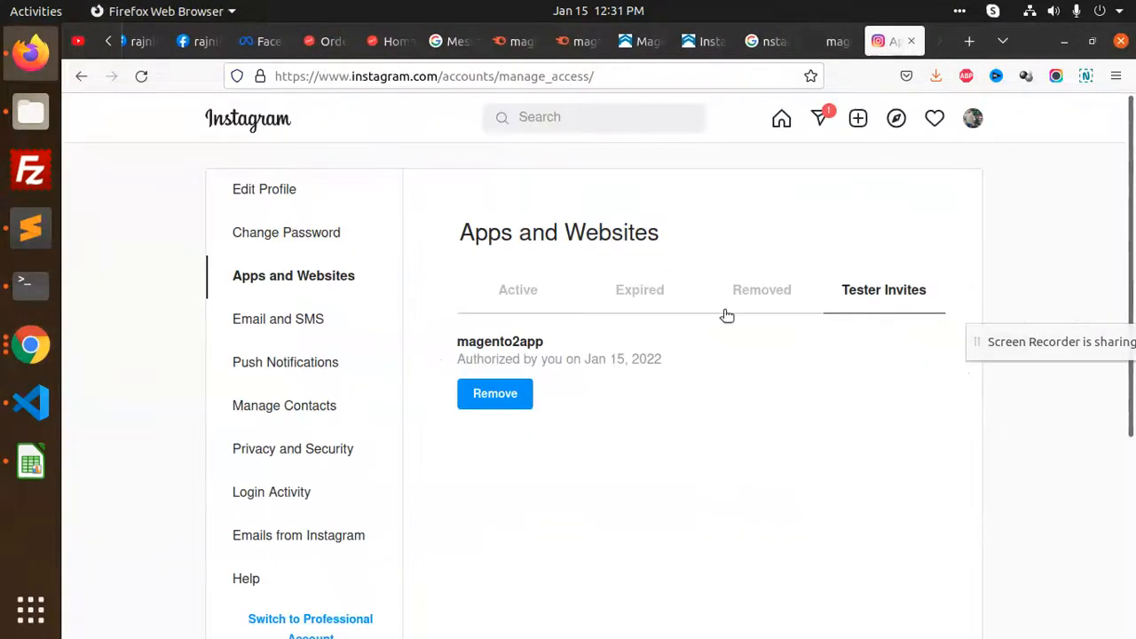
left_click(521, 293)
left_click(634, 300)
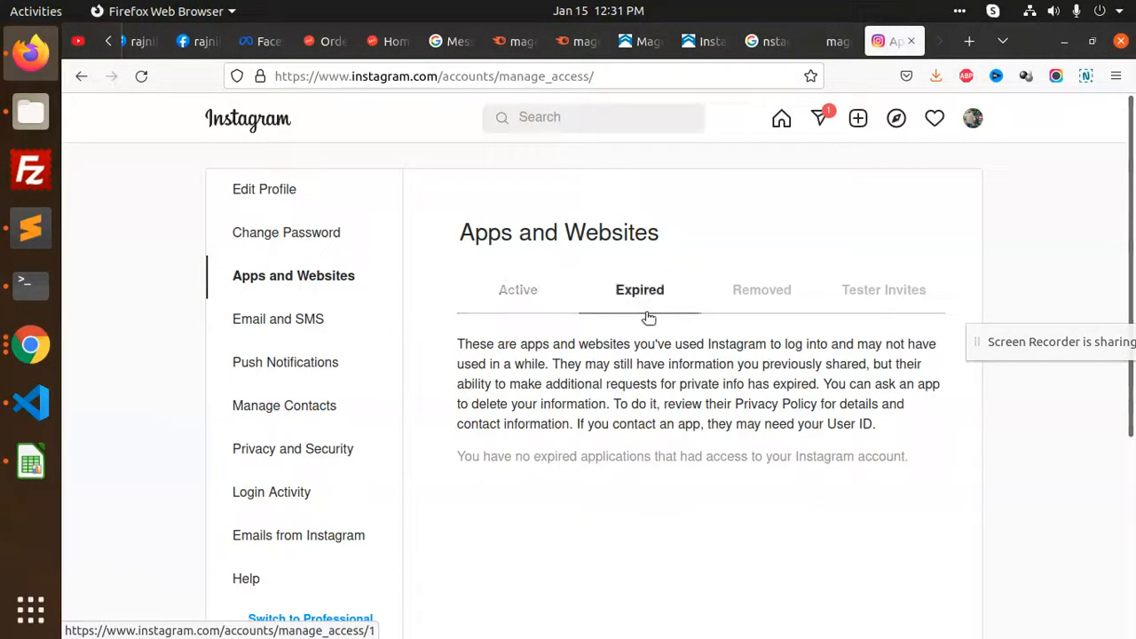
left_click(748, 297)
left_click(851, 298)
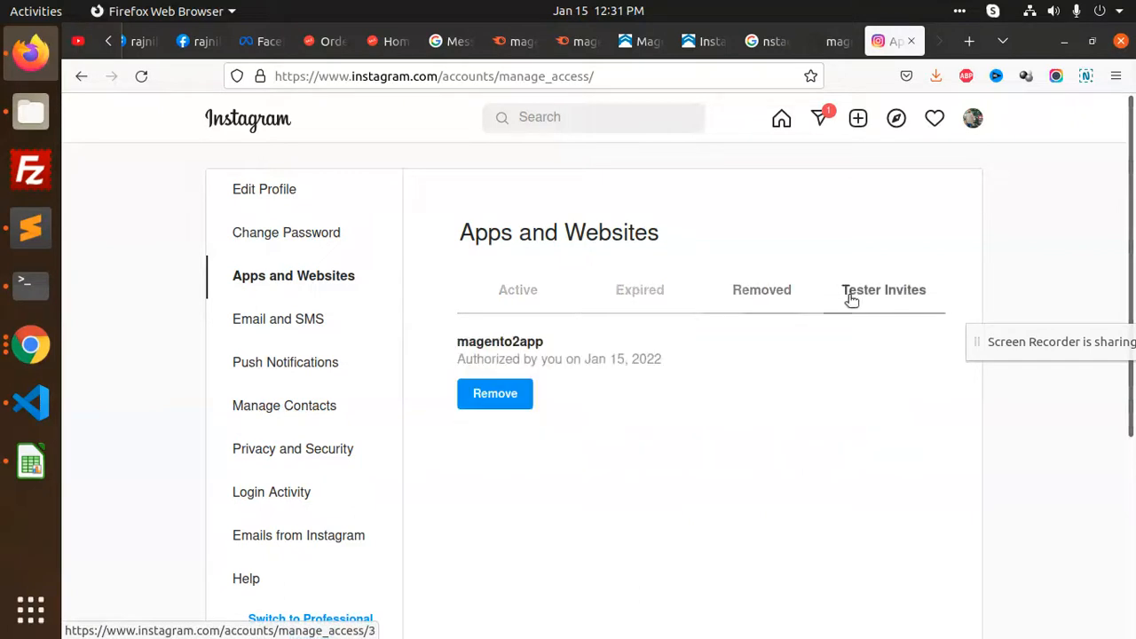
Glance at the email and SMS settings, then recheck the expired and removed app lists
left_click(530, 300)
left_click(325, 329)
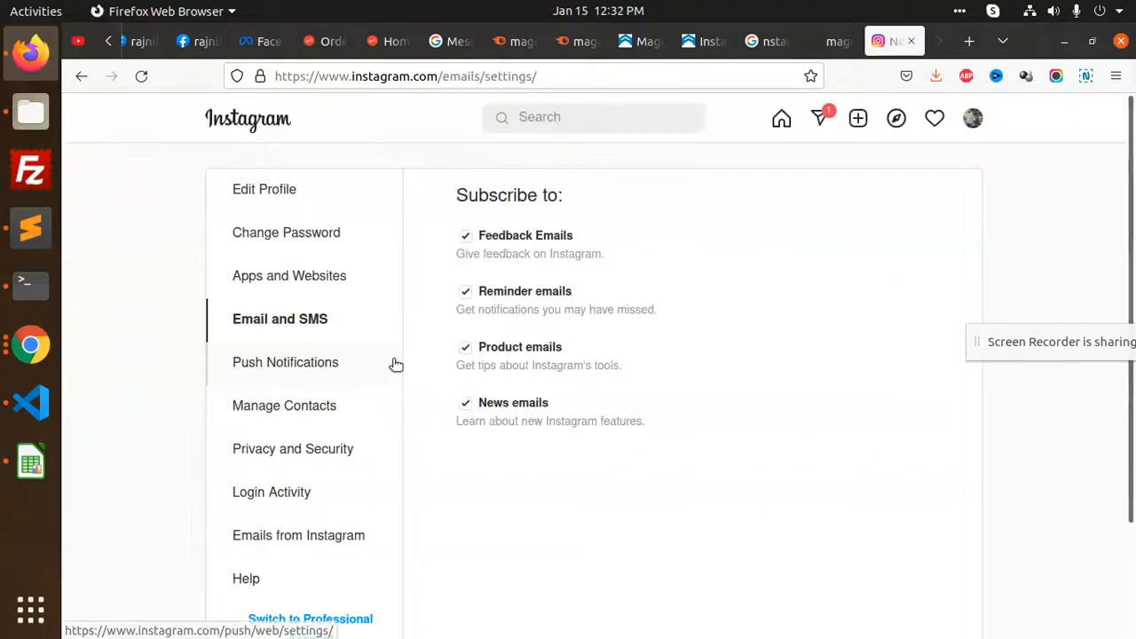
left_click(309, 279)
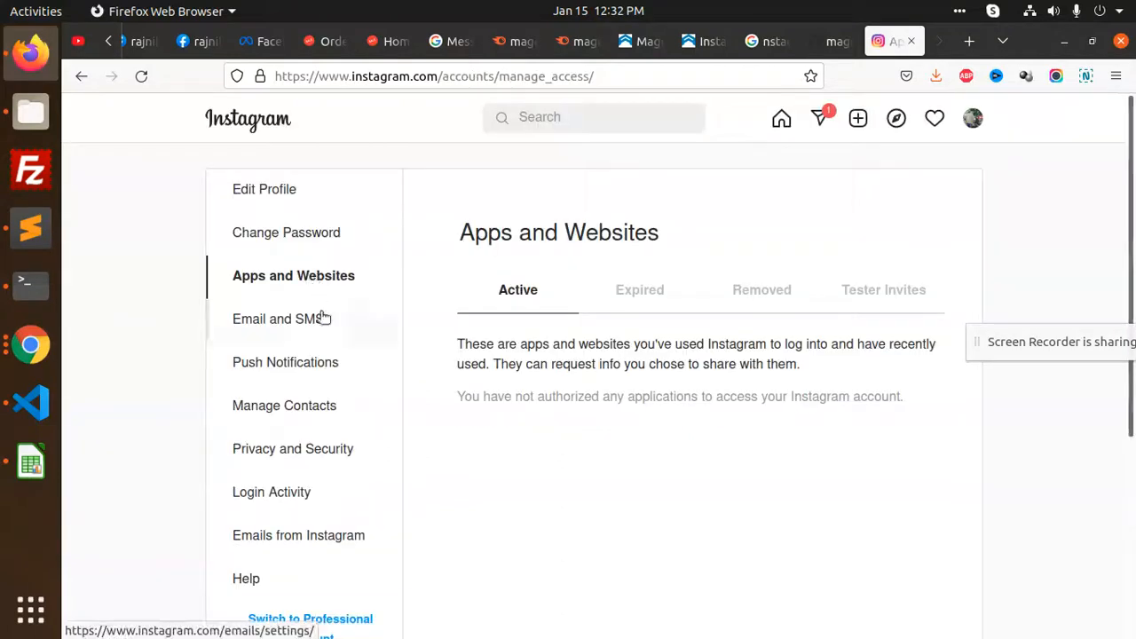
left_click(657, 303)
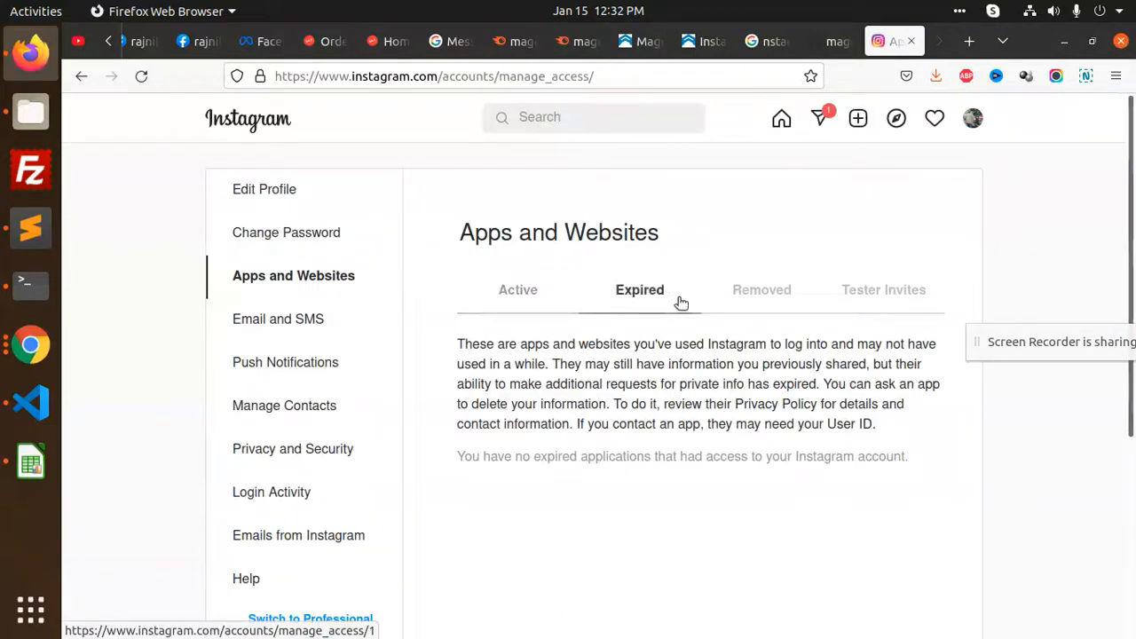
left_click(756, 300)
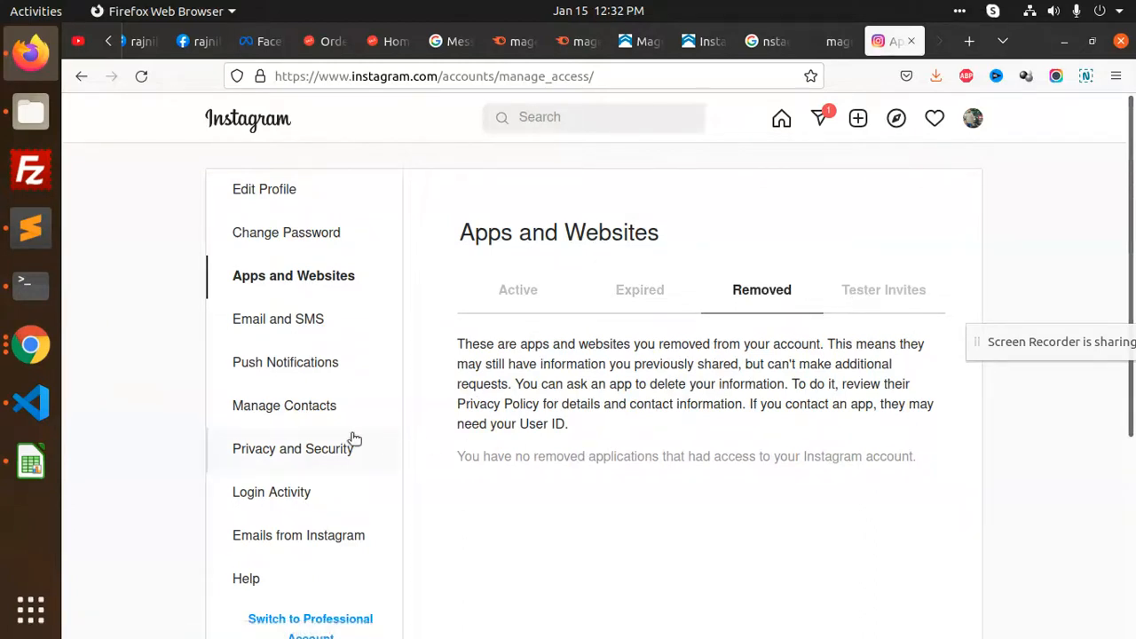
scroll(300, 426, "down", 2)
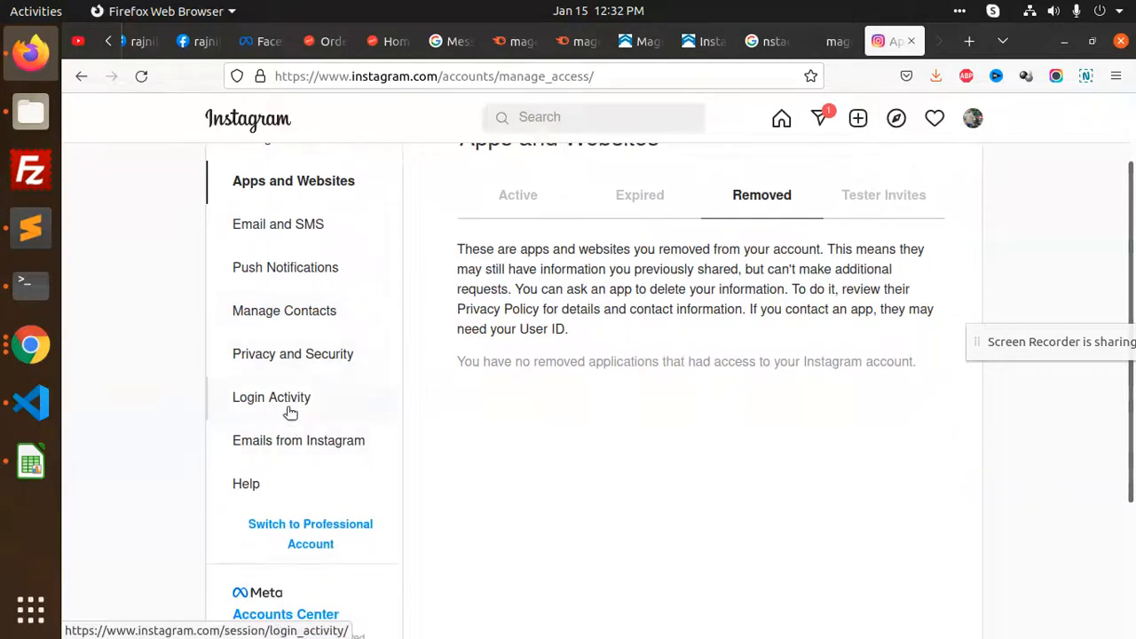
scroll(293, 411, "down", 3)
scroll(308, 401, "up", 3)
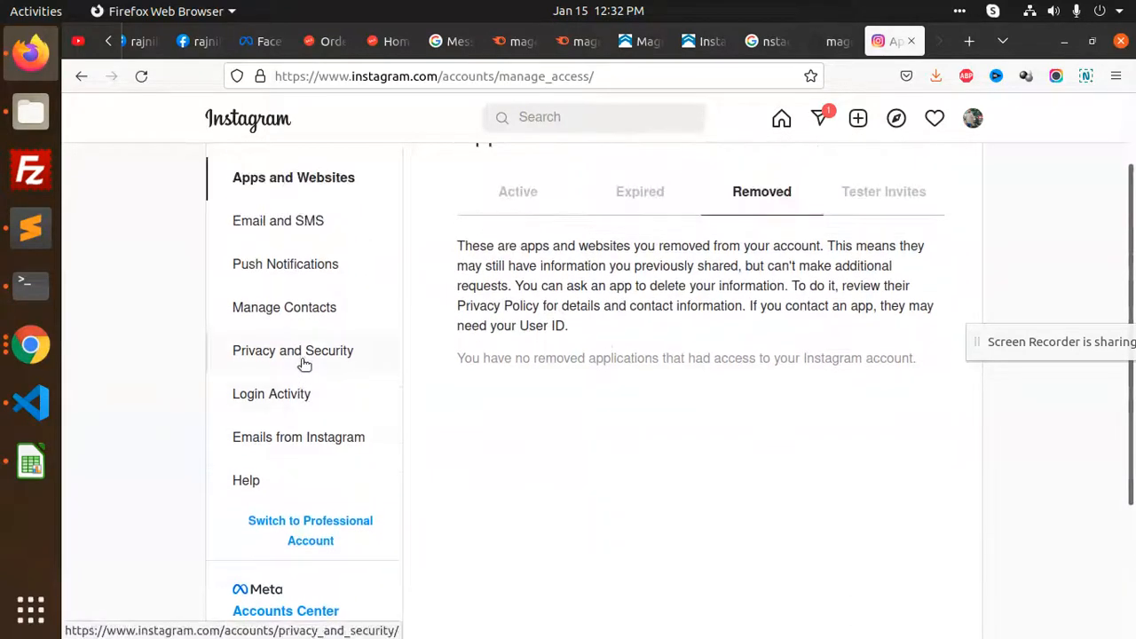
Look through the email and SMS, password and edit profile settings pages
left_click(304, 223)
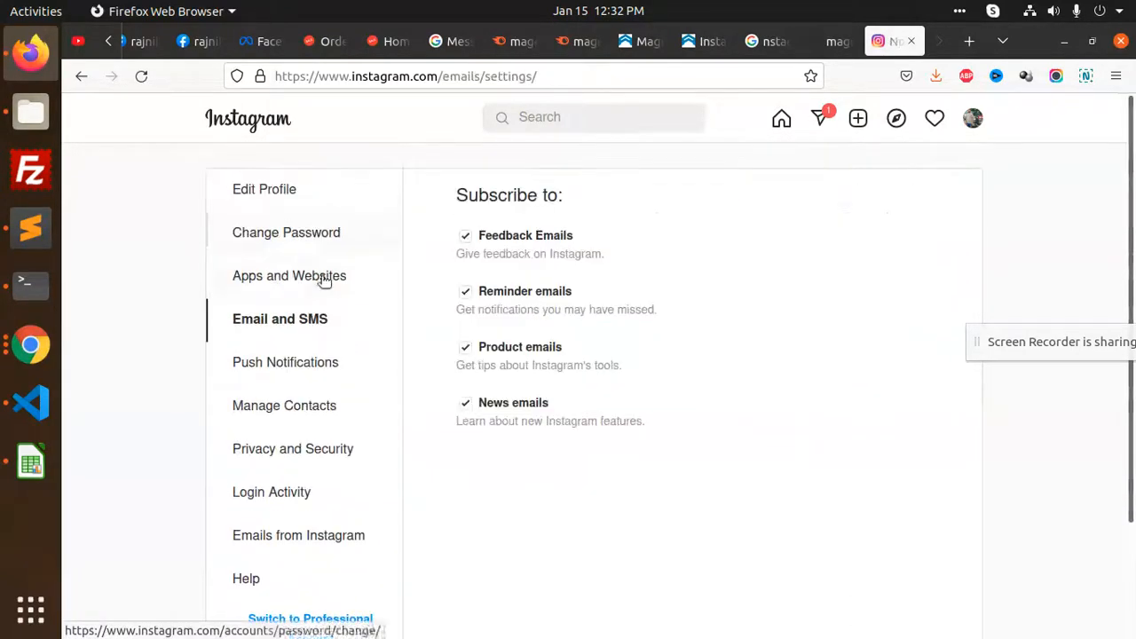
left_click(311, 247)
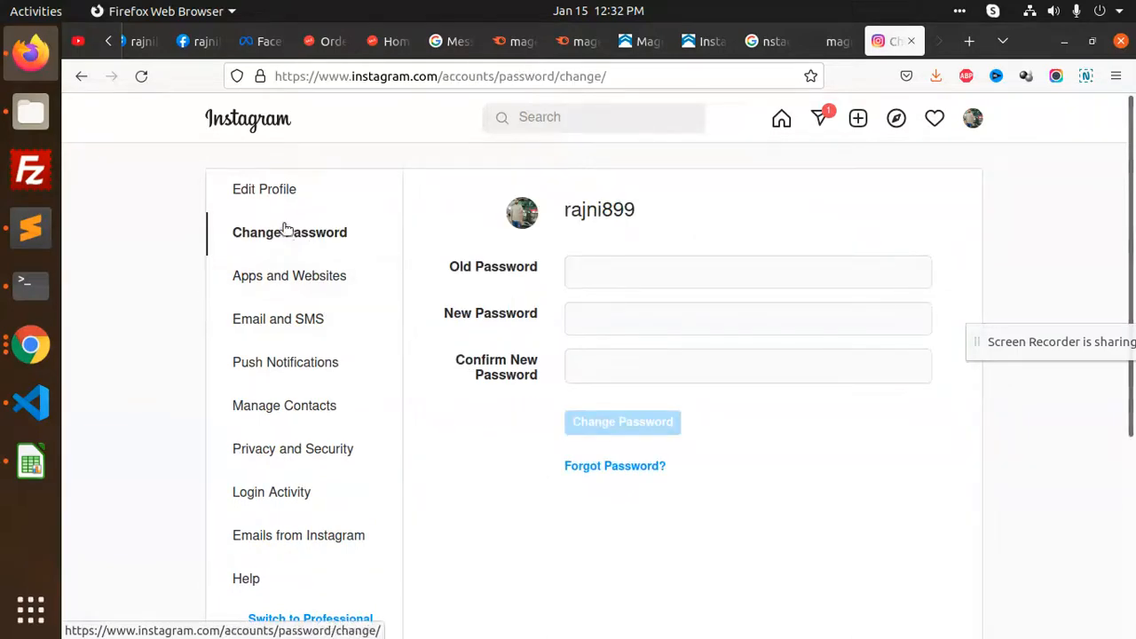
left_click(281, 191)
scroll(382, 360, "down", 4)
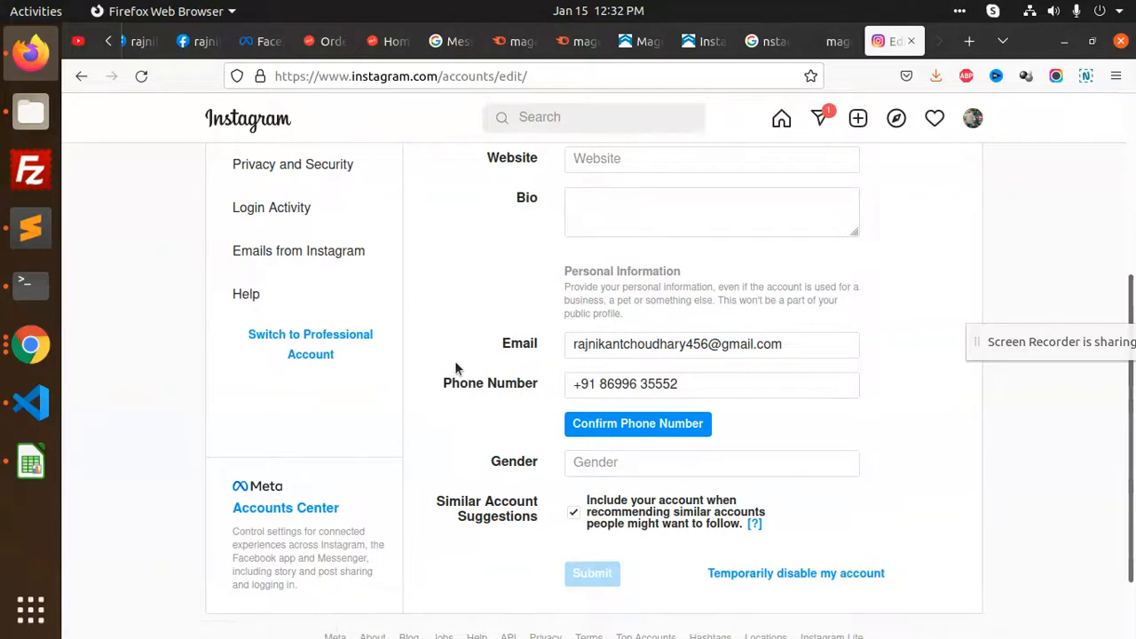
scroll(455, 367, "down", 1)
scroll(455, 367, "up", 5)
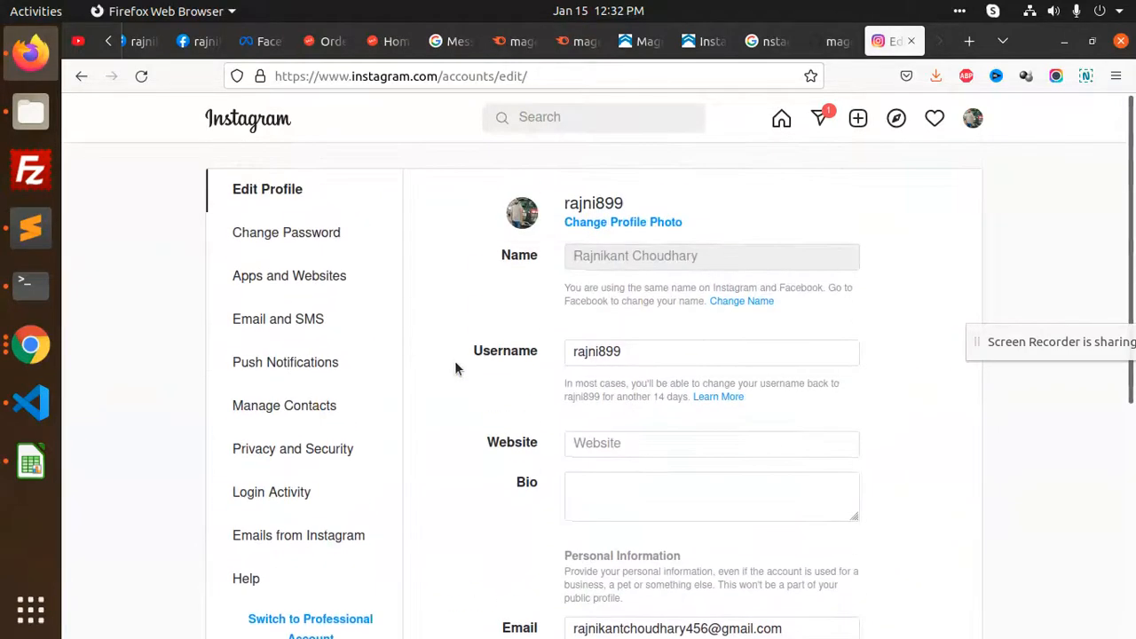
Confirm magento2app still appears under Tester Invites, then return to the Meta app settings
left_click(307, 236)
left_click(298, 272)
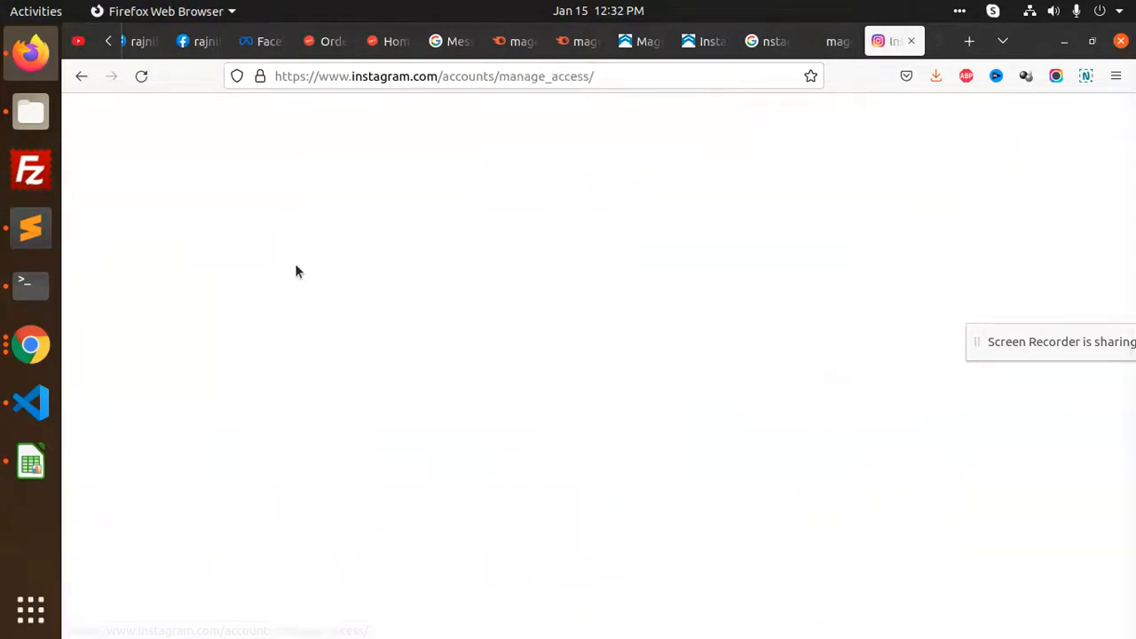
left_click(642, 300)
left_click(763, 300)
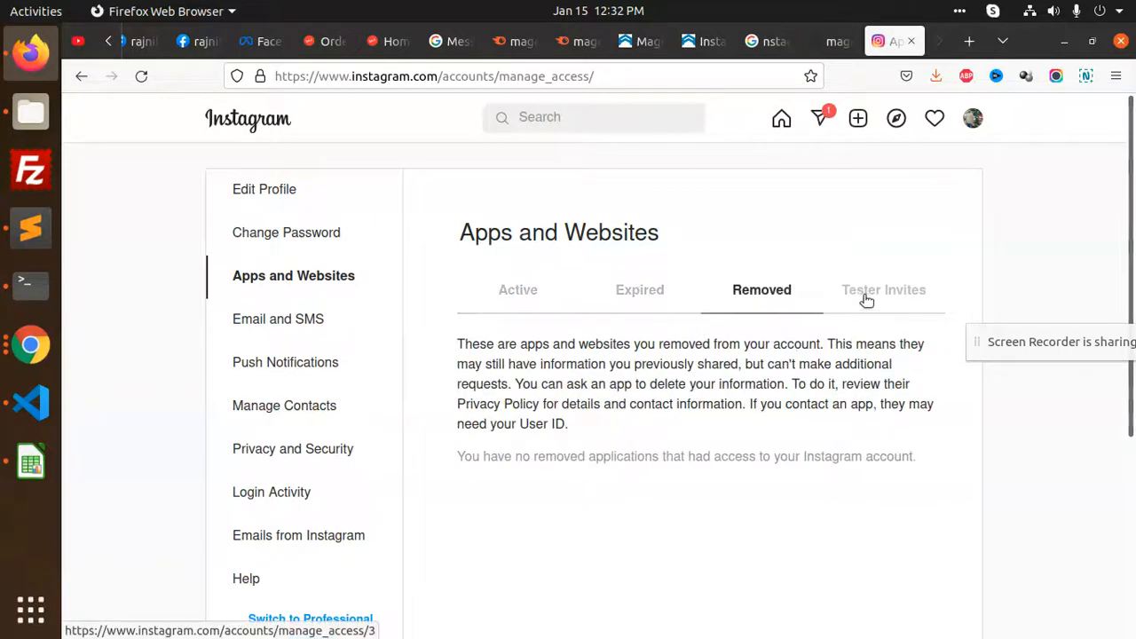
left_click(865, 300)
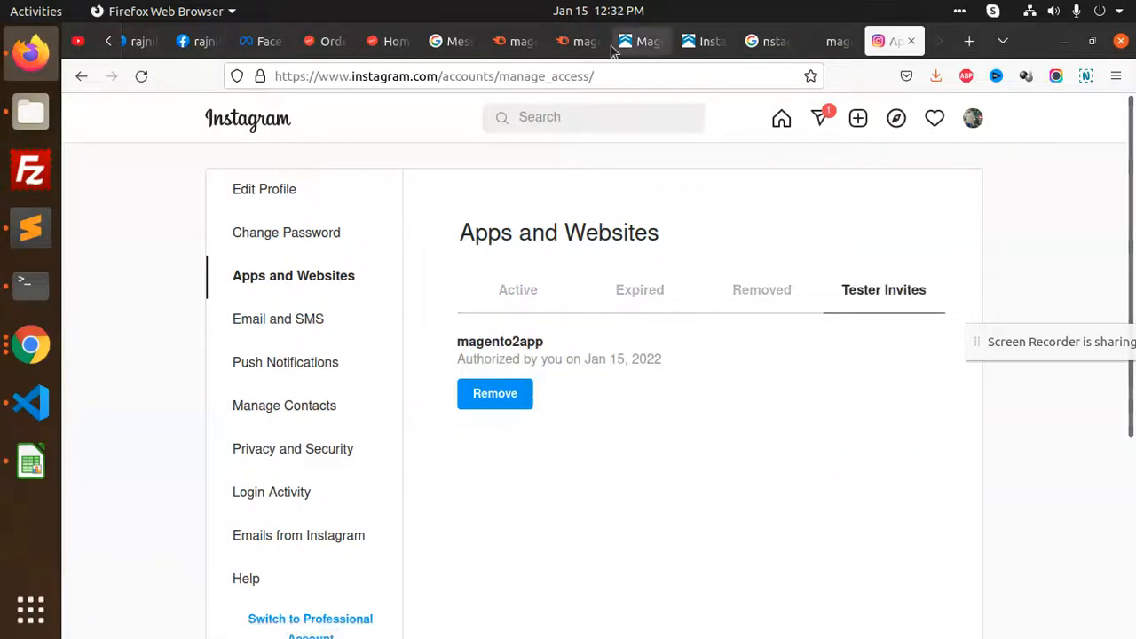
left_click(202, 43)
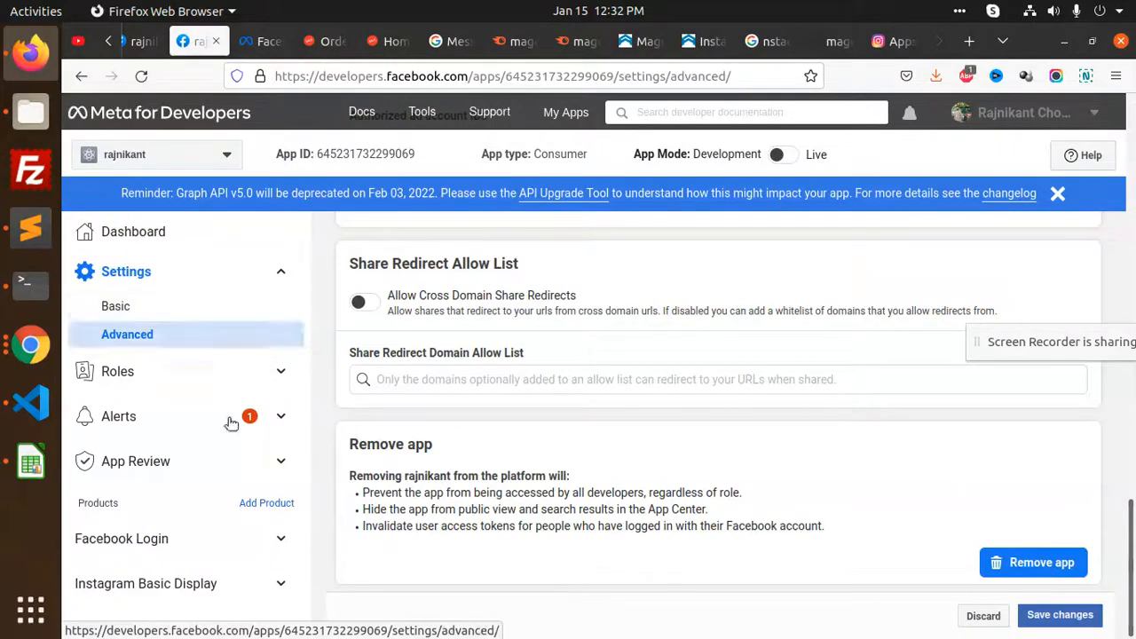
Under Instagram Basic Display settings, click Generate Token beside the tester in User Token Generator
scroll(267, 547, "down", 1)
left_click(268, 547)
scroll(266, 520, "down", 1)
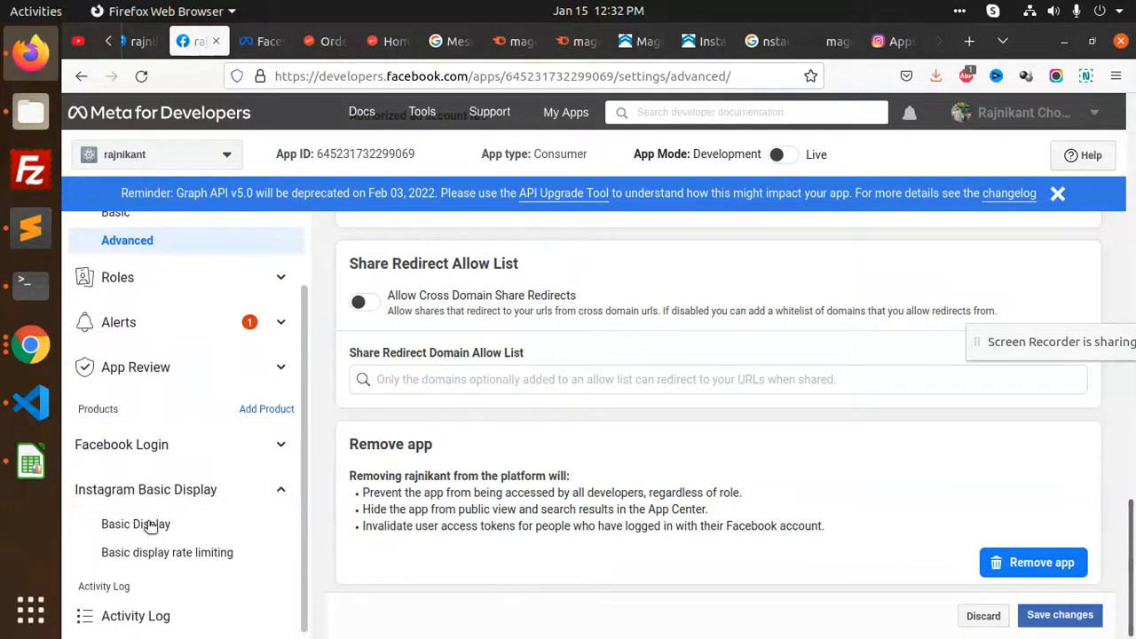
left_click(151, 525)
scroll(177, 498, "down", 1)
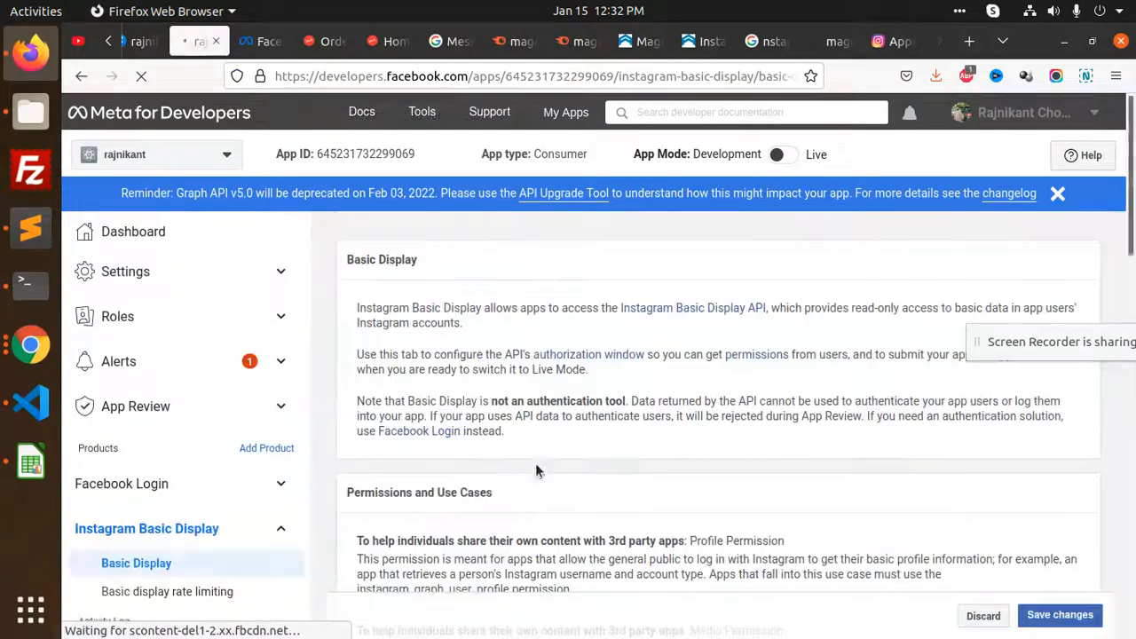
scroll(672, 417, "down", 5)
scroll(639, 458, "down", 3)
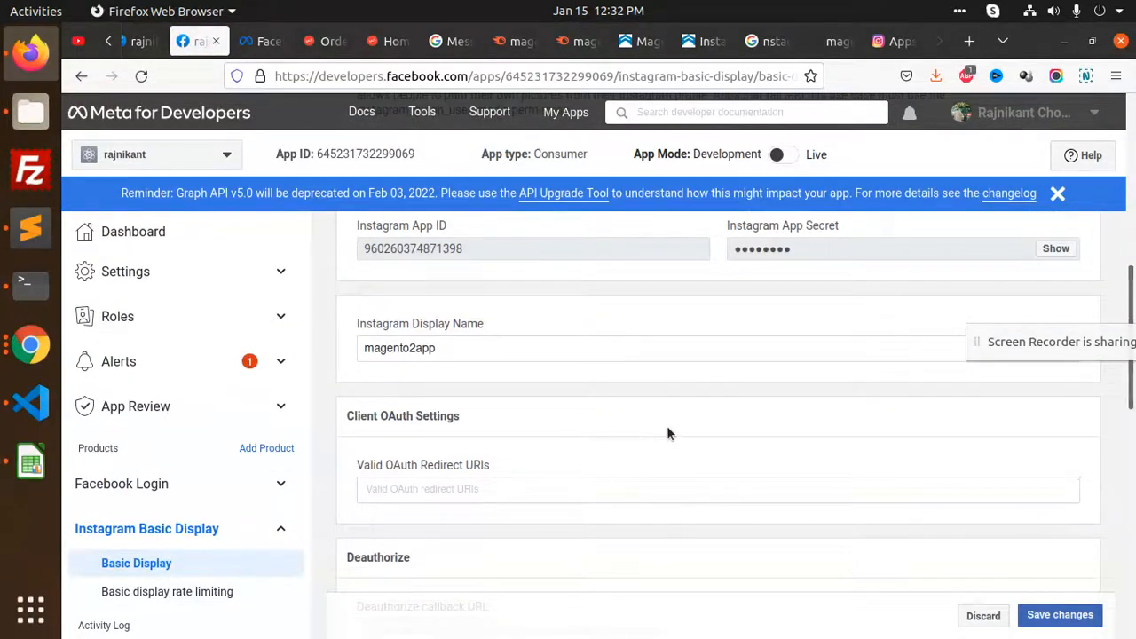
scroll(668, 434, "down", 6)
scroll(669, 434, "down", 2)
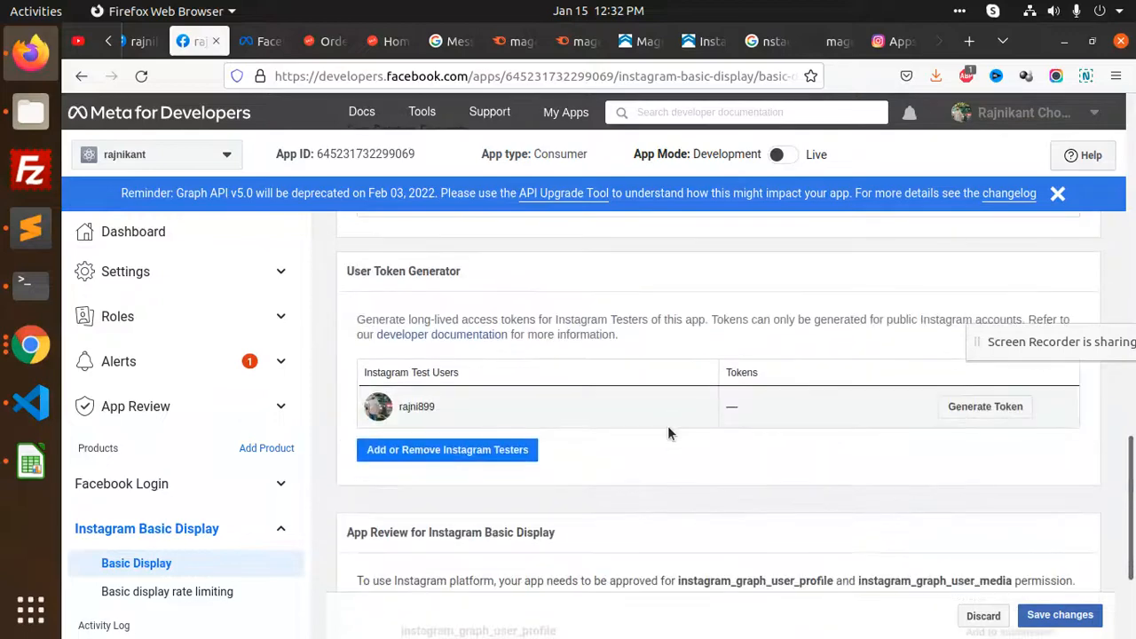
left_click(955, 406)
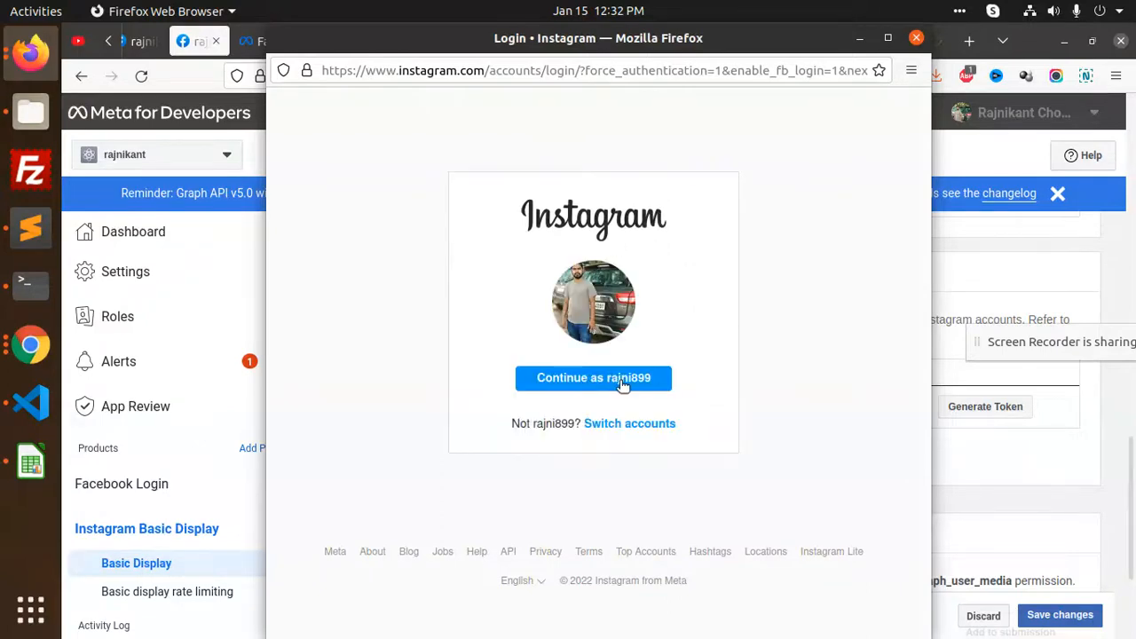
Continue as the Instagram test account and allow magento2app access to profile and media
left_click(626, 380)
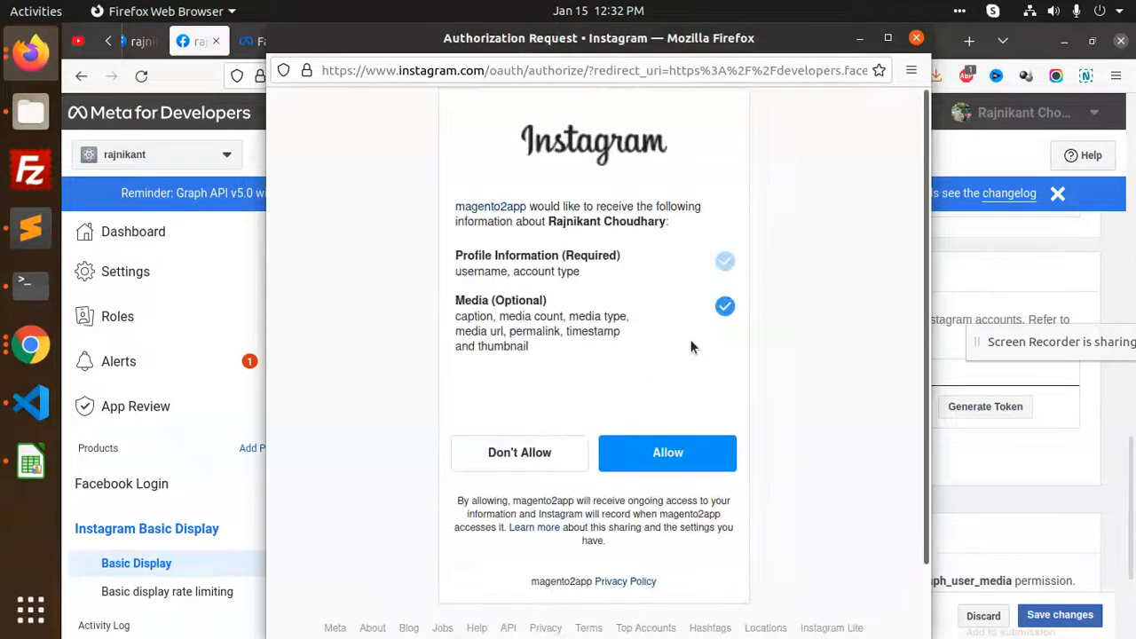
left_click(668, 452)
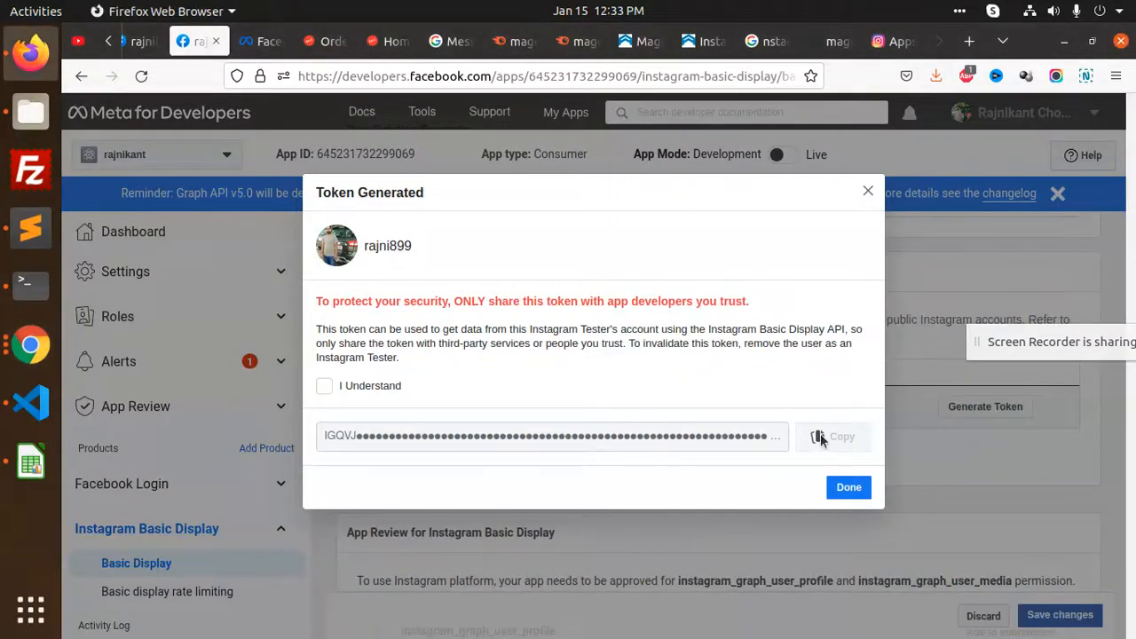
Acknowledge the warning, copy the tester's generated token, and save the Basic Display settings
left_click(325, 387)
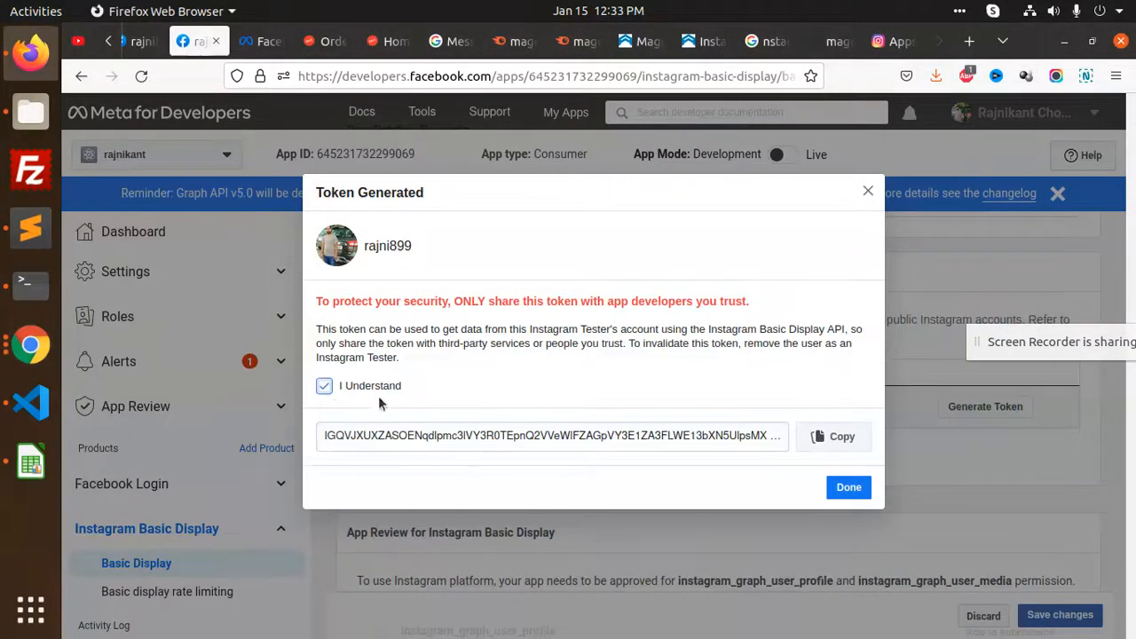
left_click(830, 436)
left_click(850, 486)
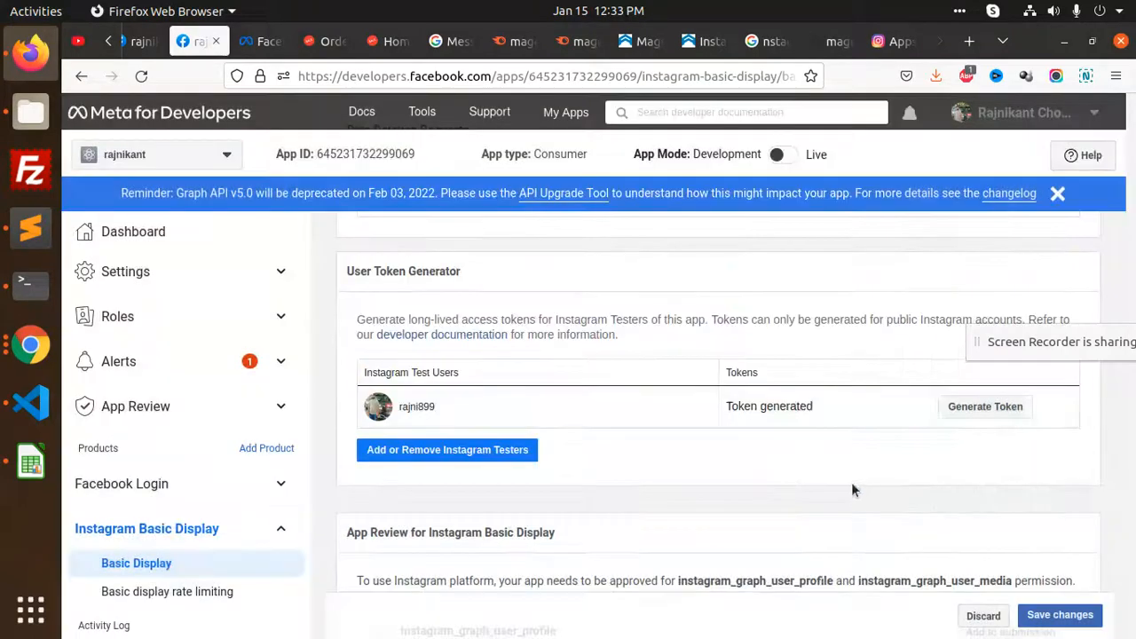
left_click(1060, 614)
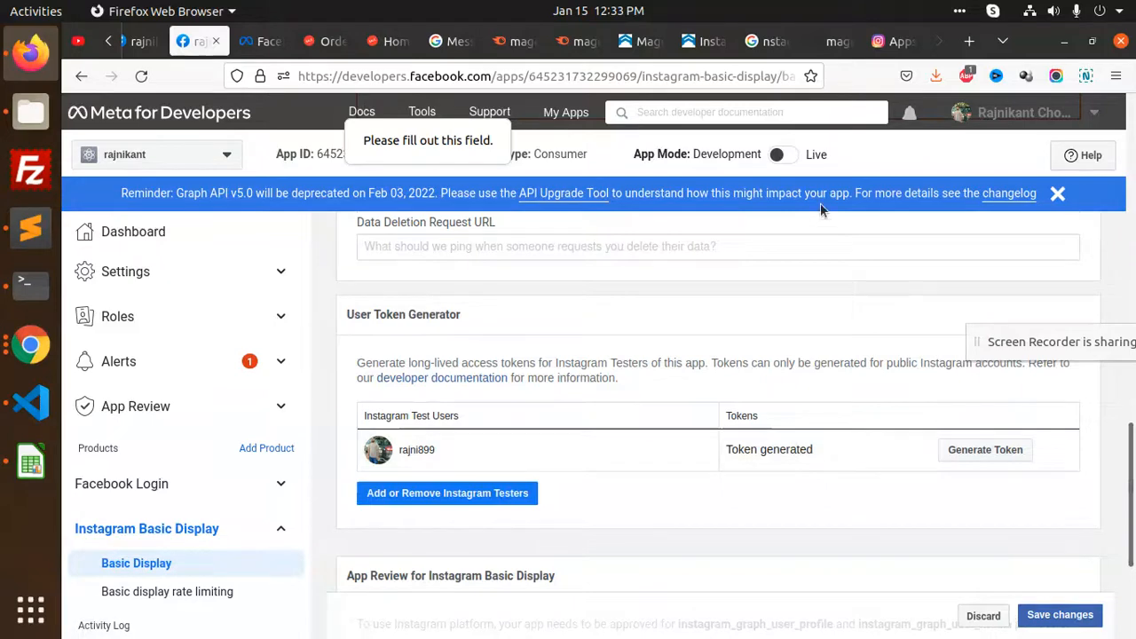
left_click(1059, 616)
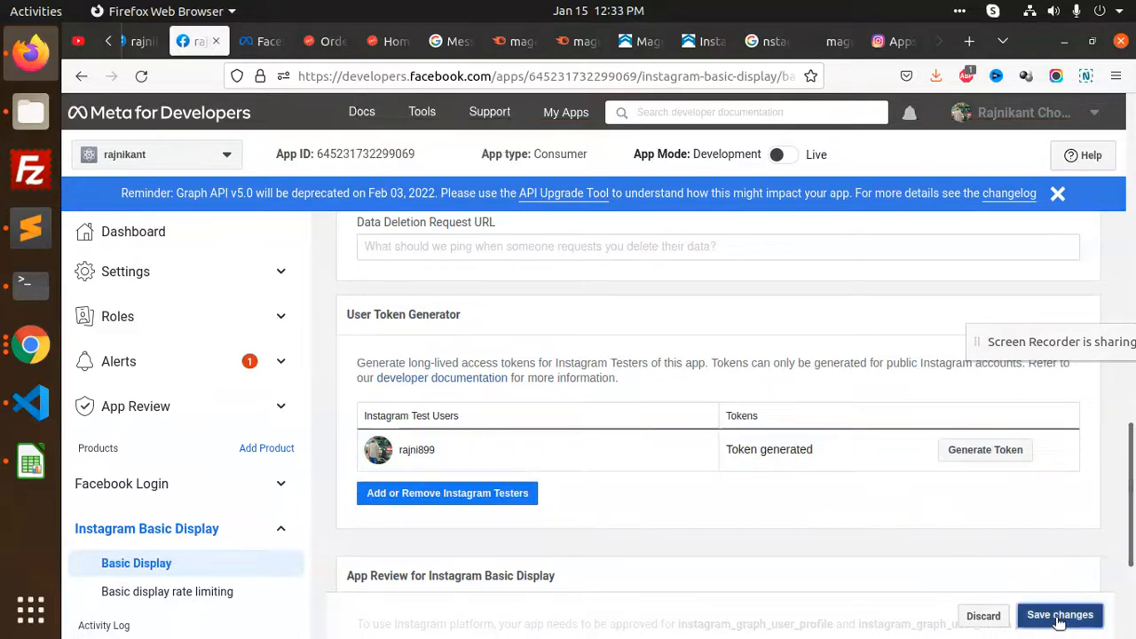
Close the extra background tabs and return to the Magento Instagram Feed configuration
scroll(615, 340, "up", 2)
scroll(616, 347, "up", 3)
scroll(614, 344, "down", 2)
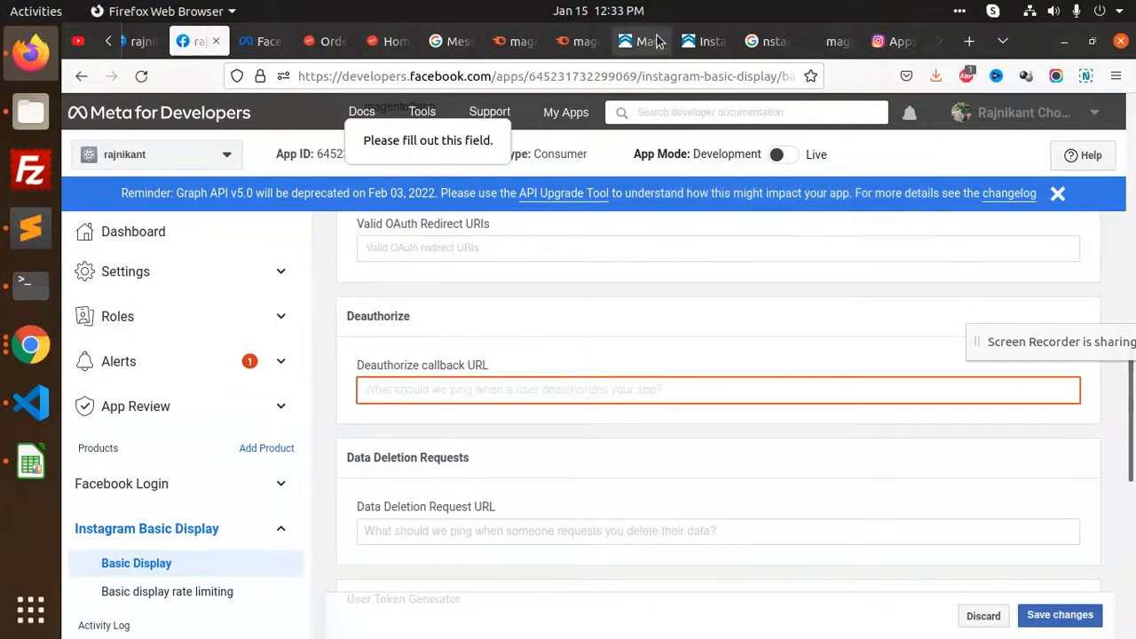
left_click(109, 41)
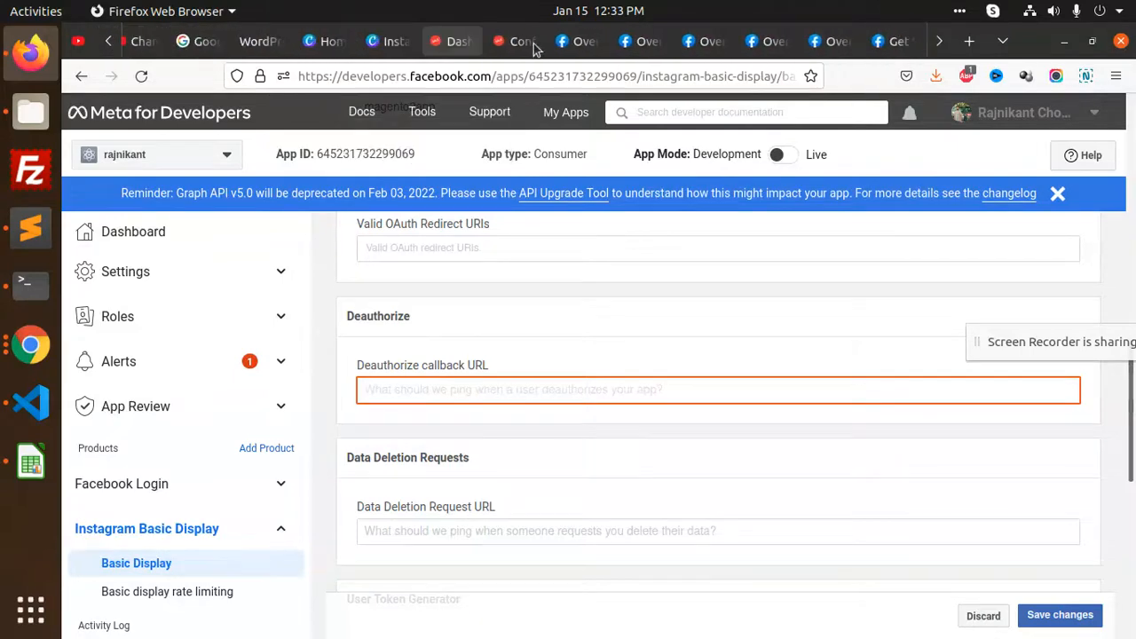
middle_click(601, 42)
middle_click(601, 43)
middle_click(601, 42)
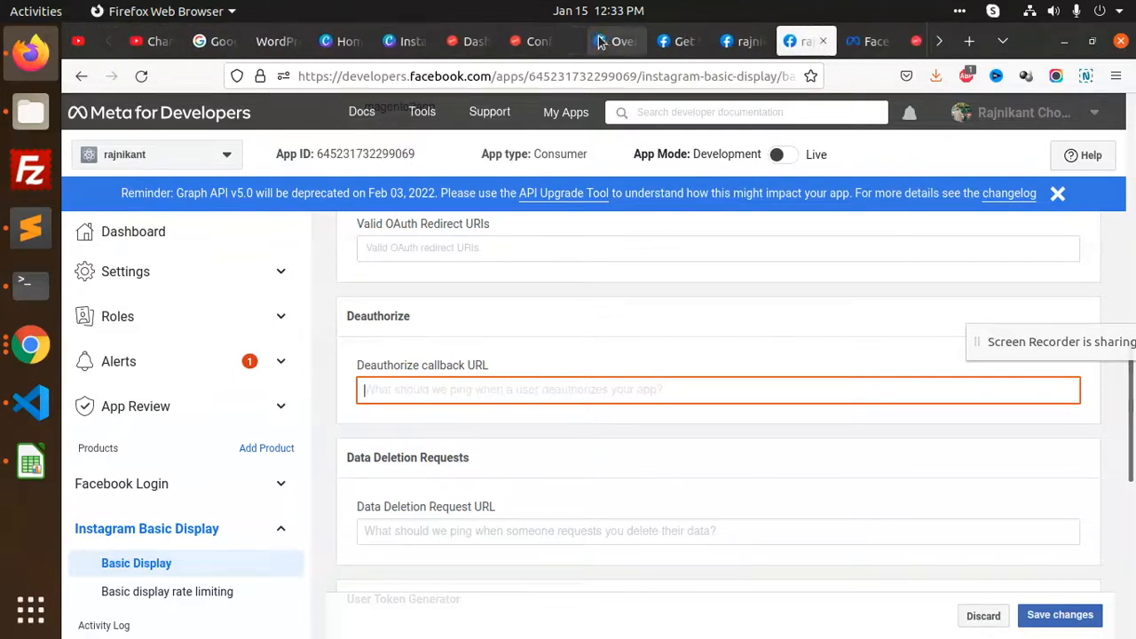
left_click(522, 39)
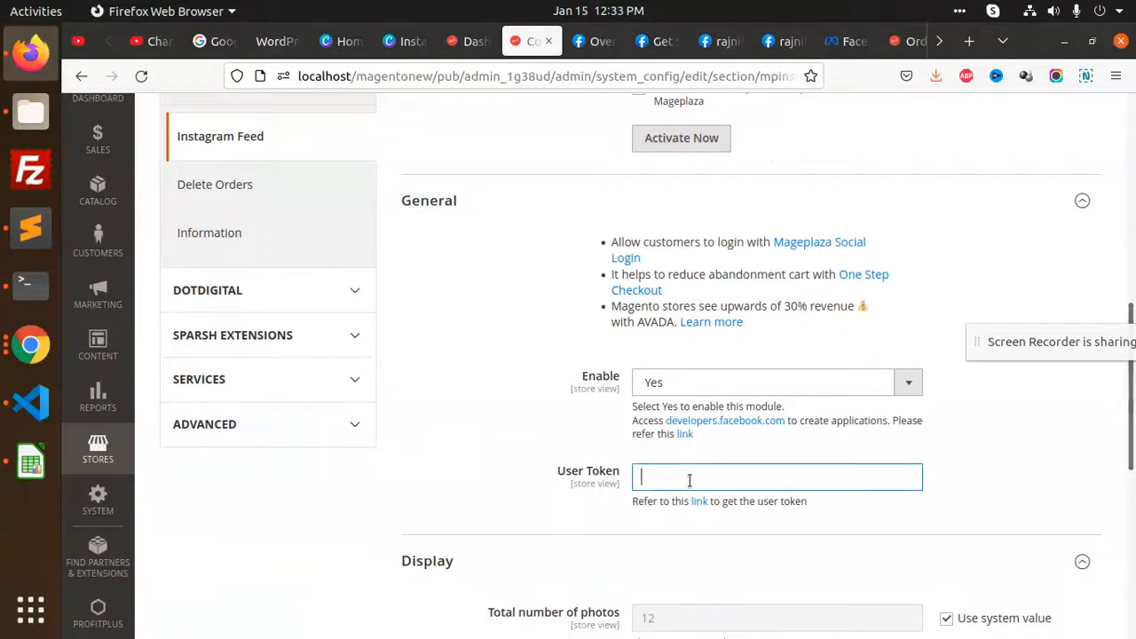
Paste the copied token into User Token and move on to the Register Email field
key("ctrl+v")
scroll(693, 471, "down", 4)
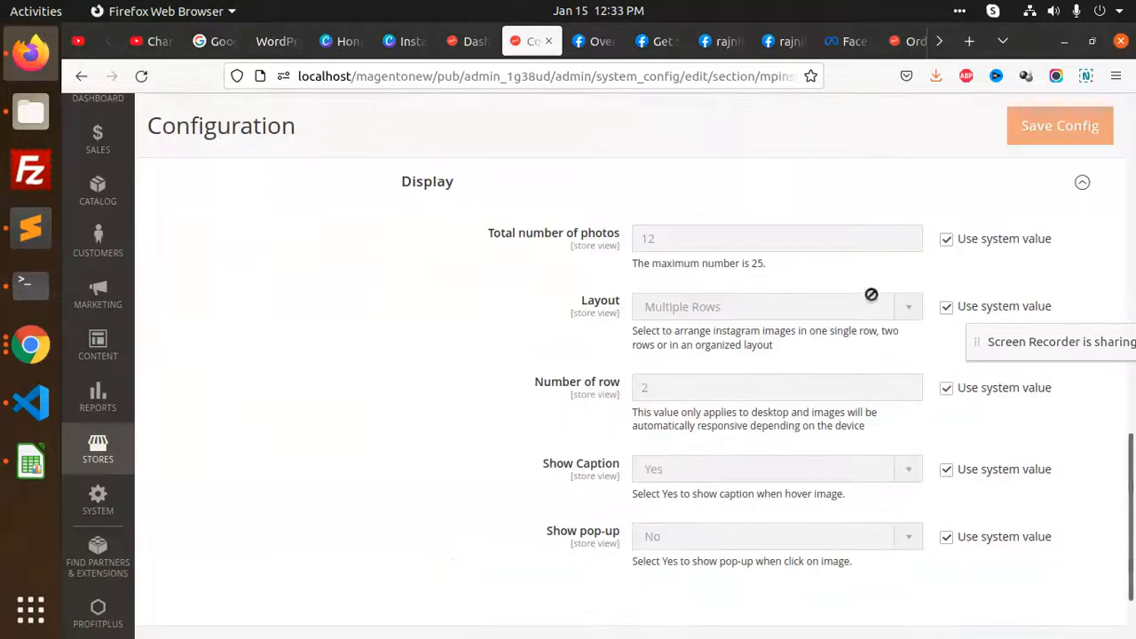
scroll(1001, 185, "up", 3)
scroll(948, 221, "up", 6)
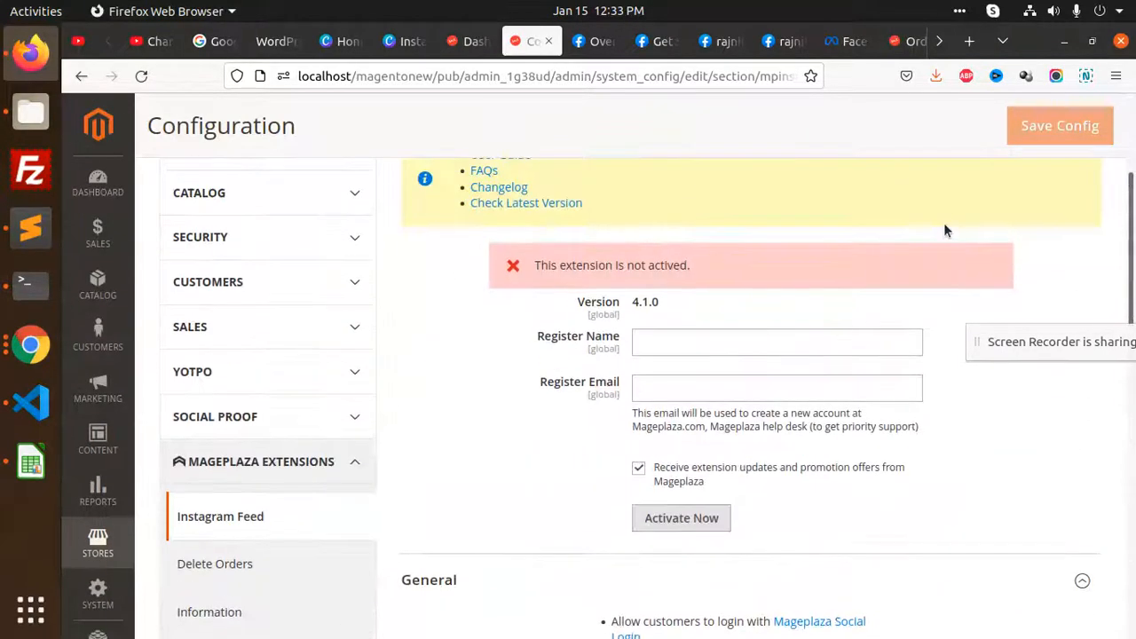
scroll(795, 333, "up", 2)
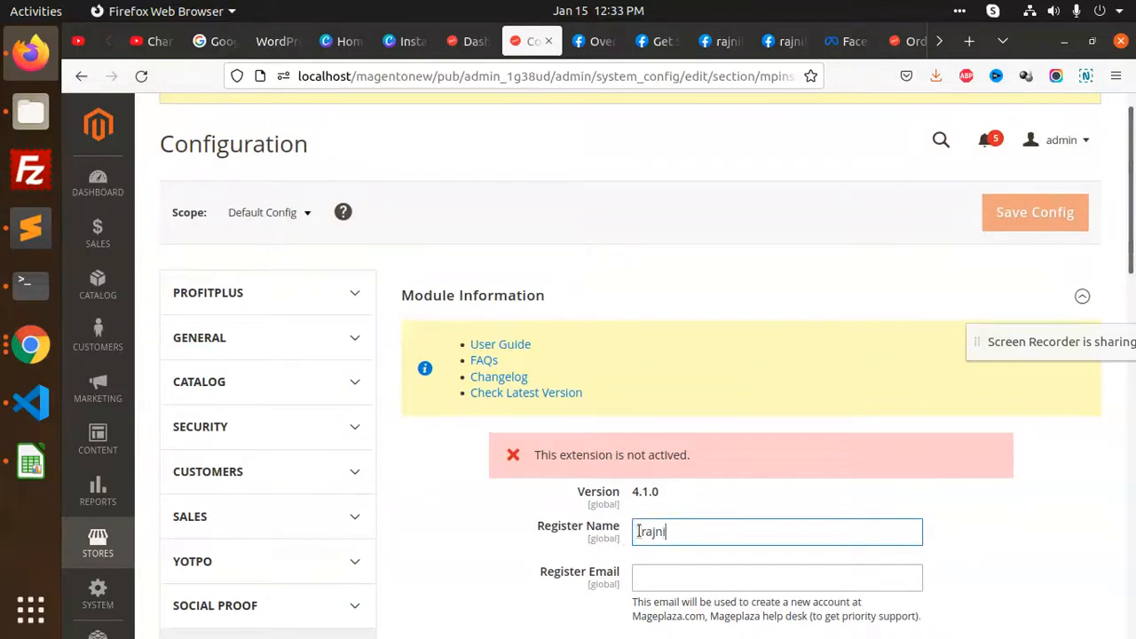
scroll(675, 539, "down", 4)
left_click(657, 293)
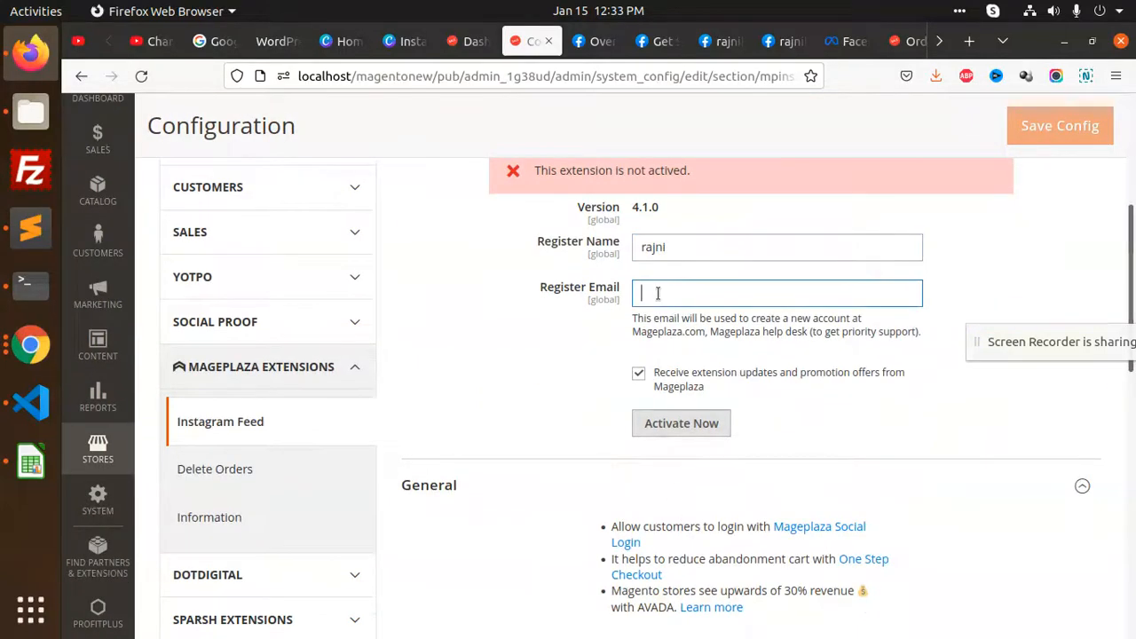
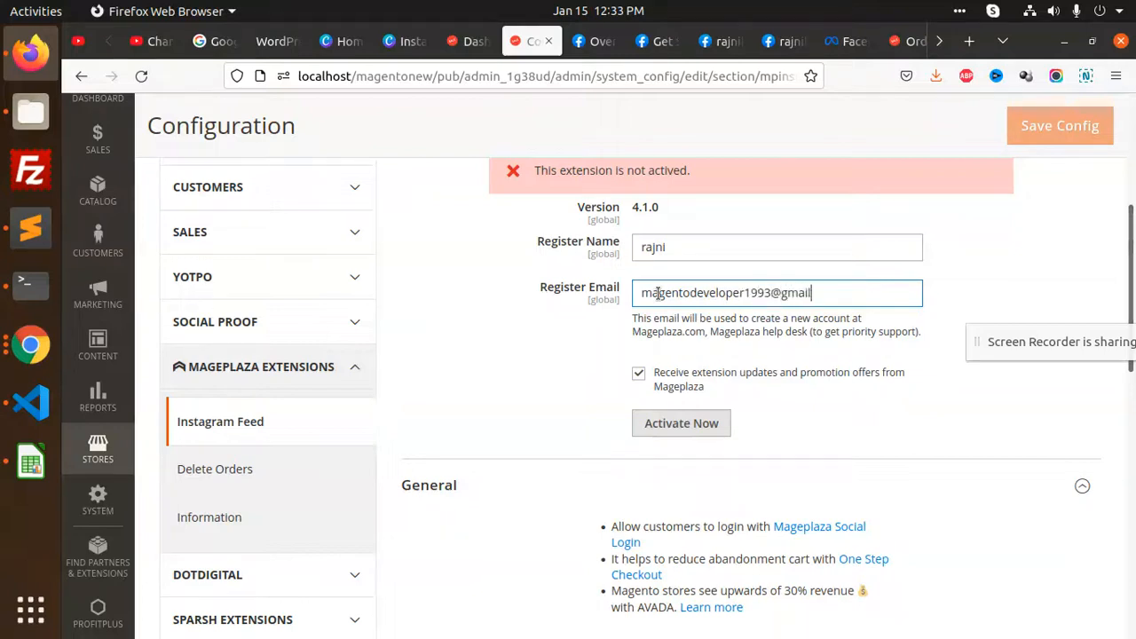
Activate the Mageplaza Instagram Feed module with Activate Now, then save the configuration
left_click(853, 263)
scroll(814, 315, "up", 2)
scroll(810, 315, "down", 3)
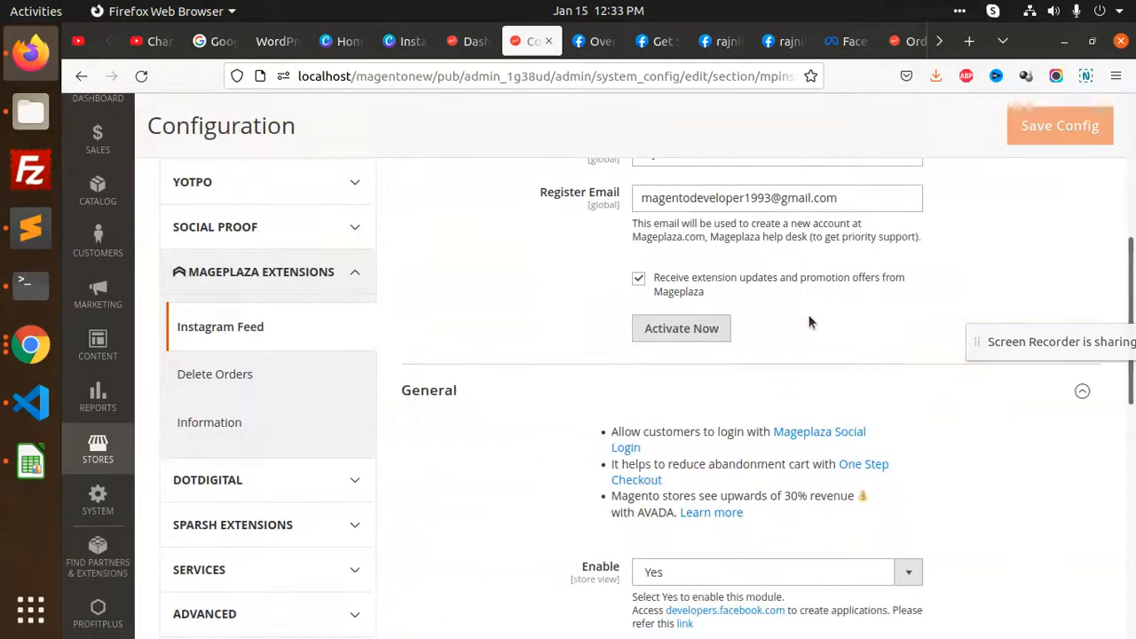
left_click(705, 329)
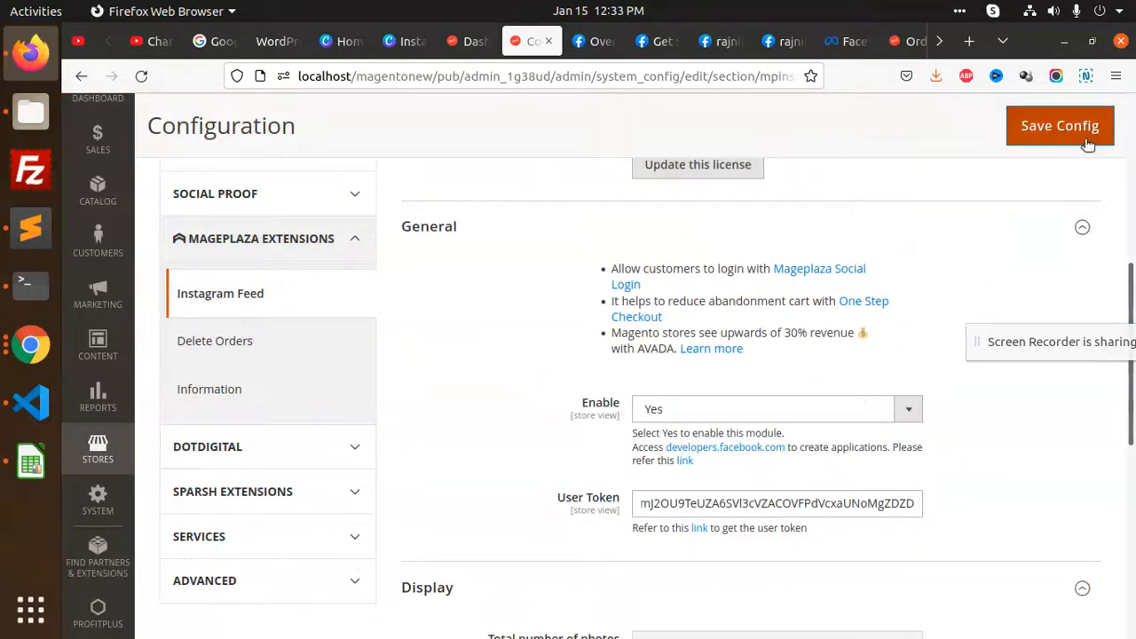
left_click(1060, 125)
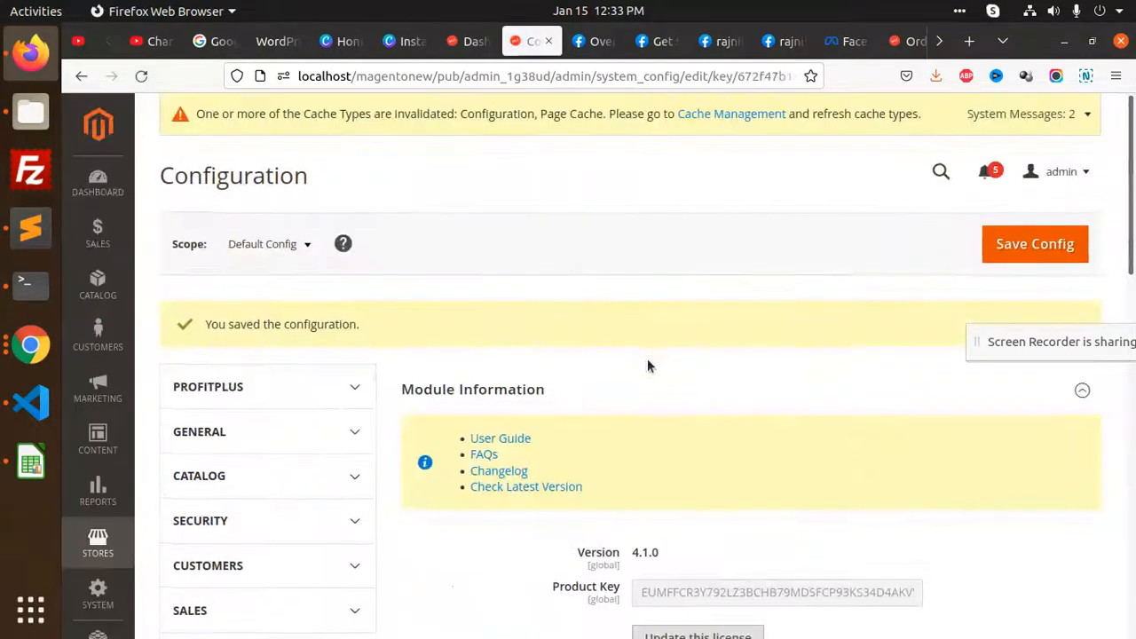
Flush the Magento cache, then open the CMS Pages list in a background tab
left_click(744, 116)
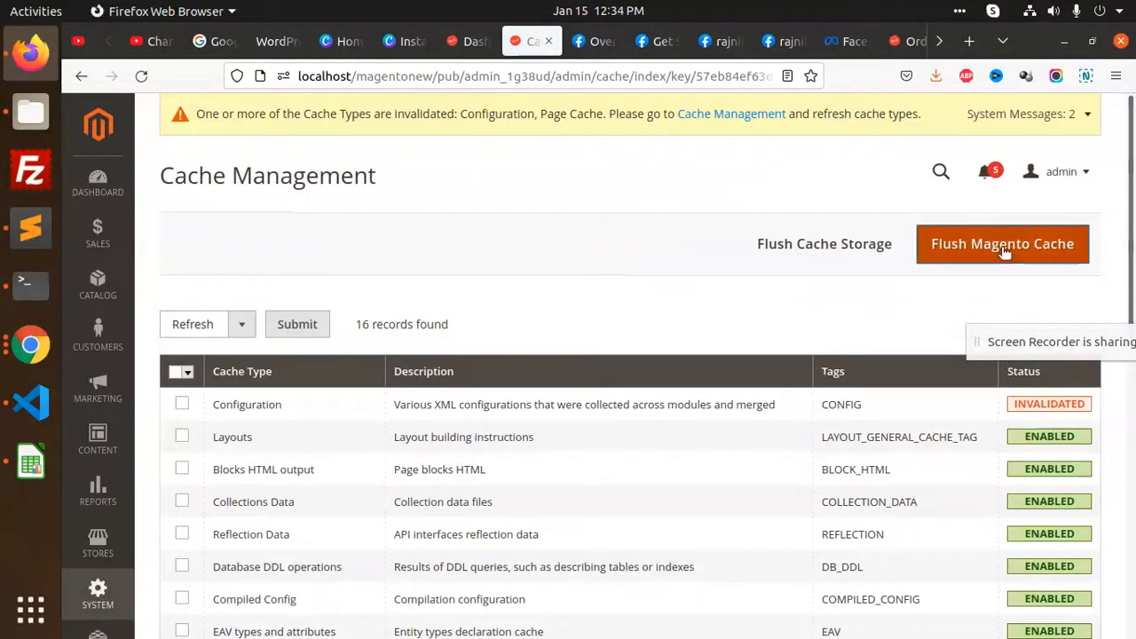
left_click(1004, 250)
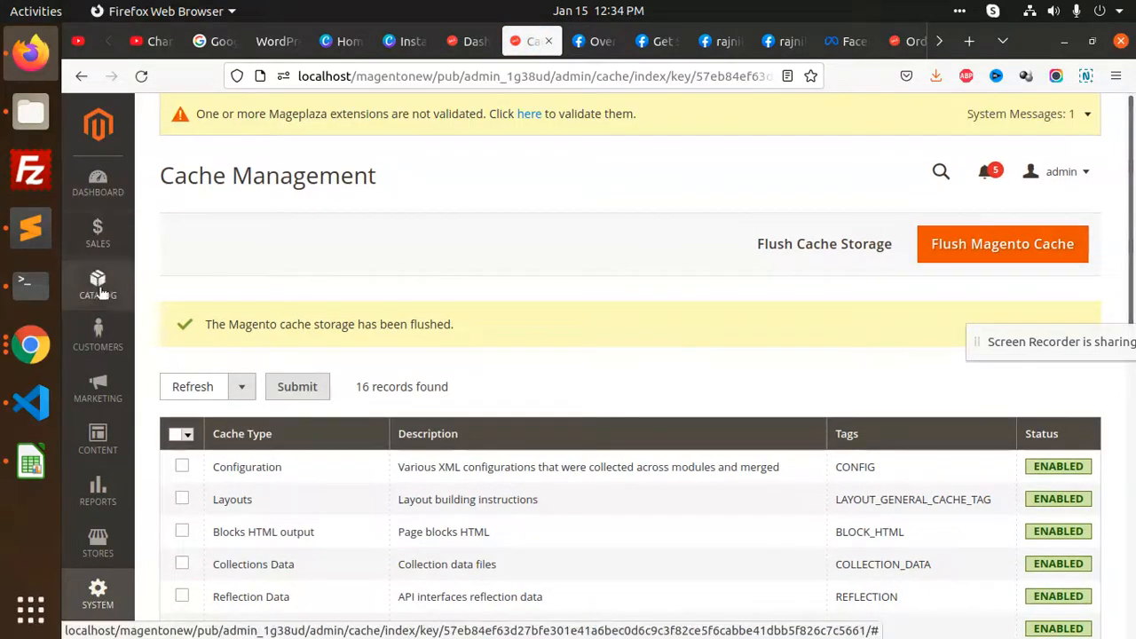
left_click(98, 438)
middle_click(238, 226)
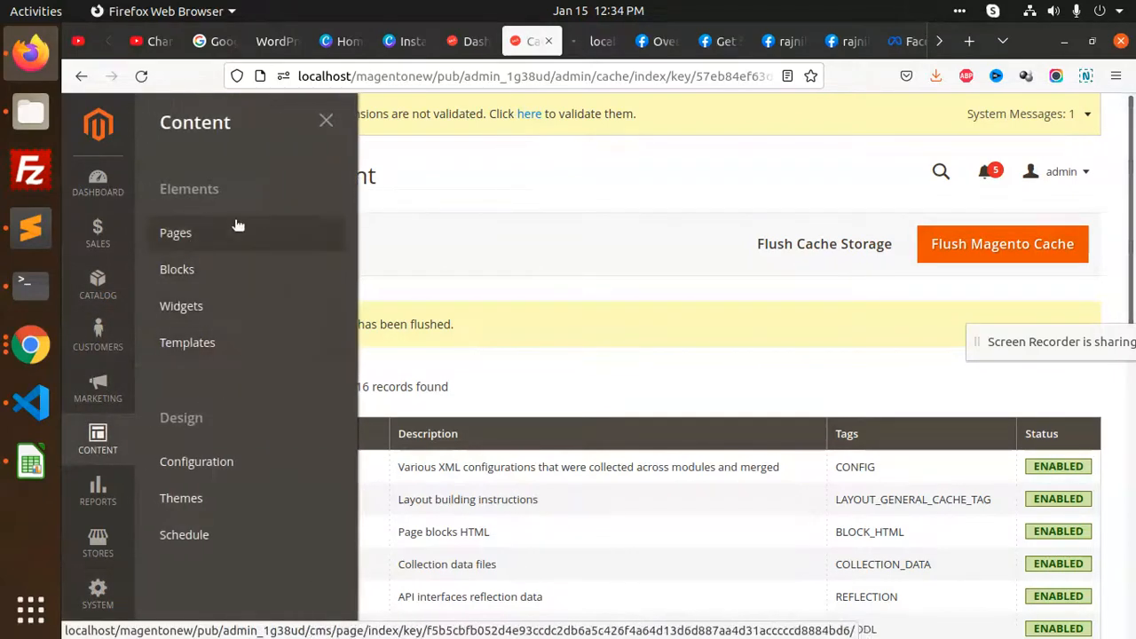
Go to Content > Widgets and start adding a new widget
left_click(595, 41)
scroll(662, 341, "down", 2)
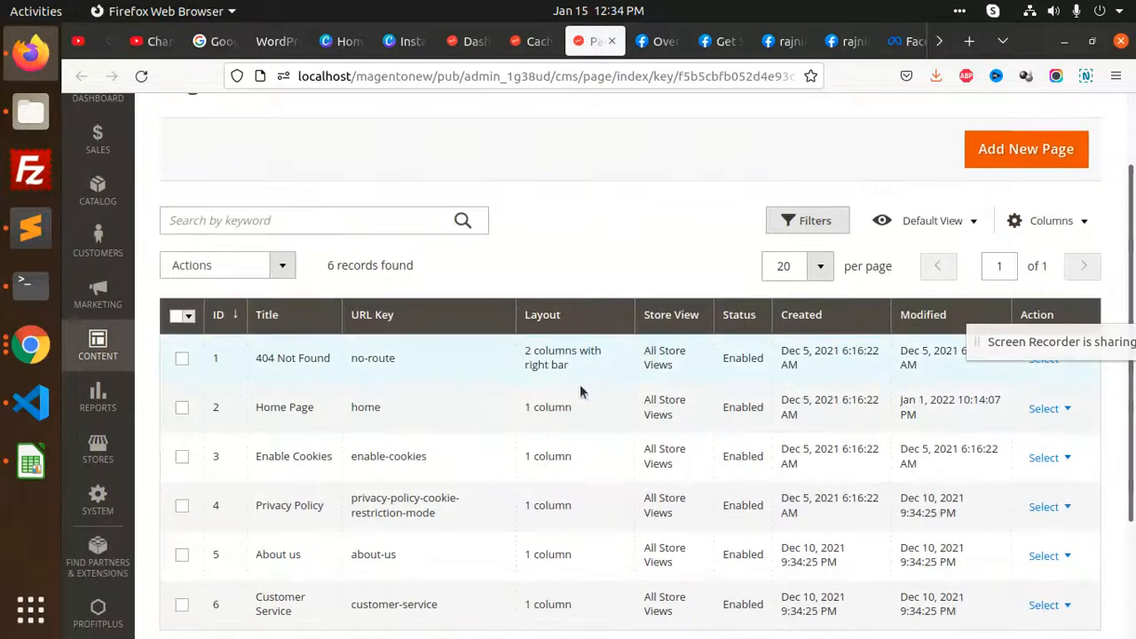
left_click(97, 344)
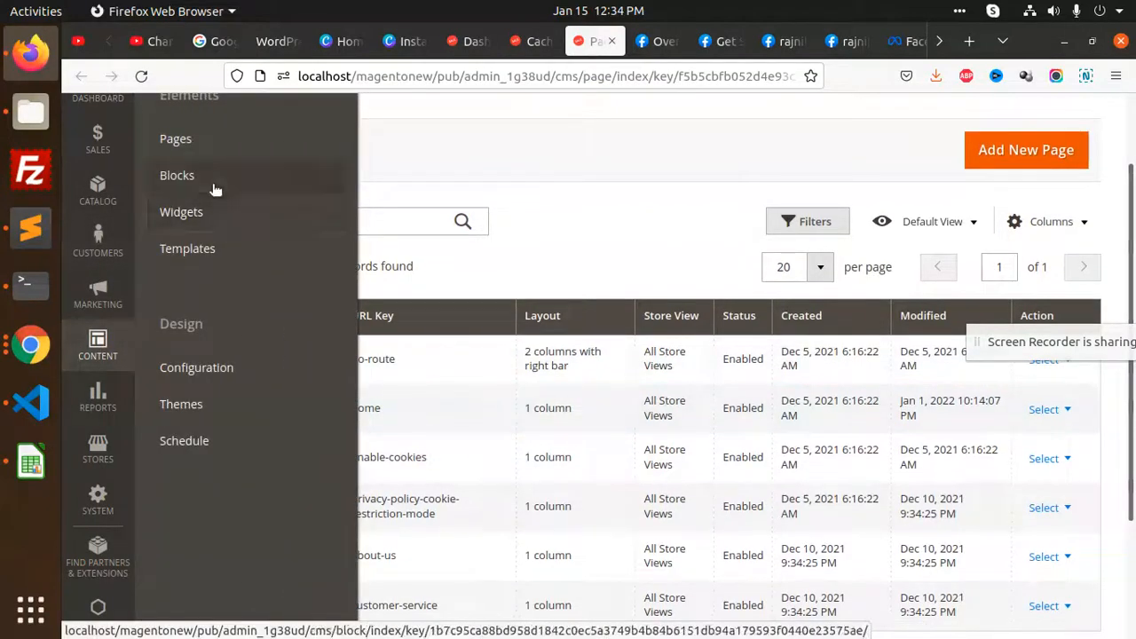
left_click(213, 216)
scroll(541, 337, "down", 3)
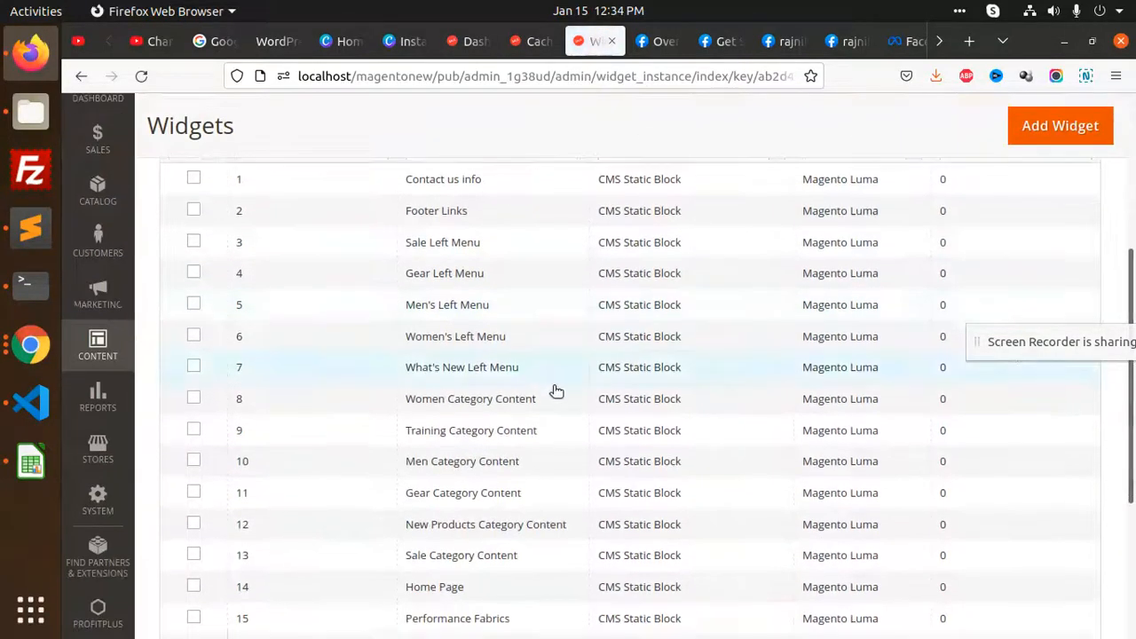
scroll(931, 263, "up", 5)
left_click(1036, 168)
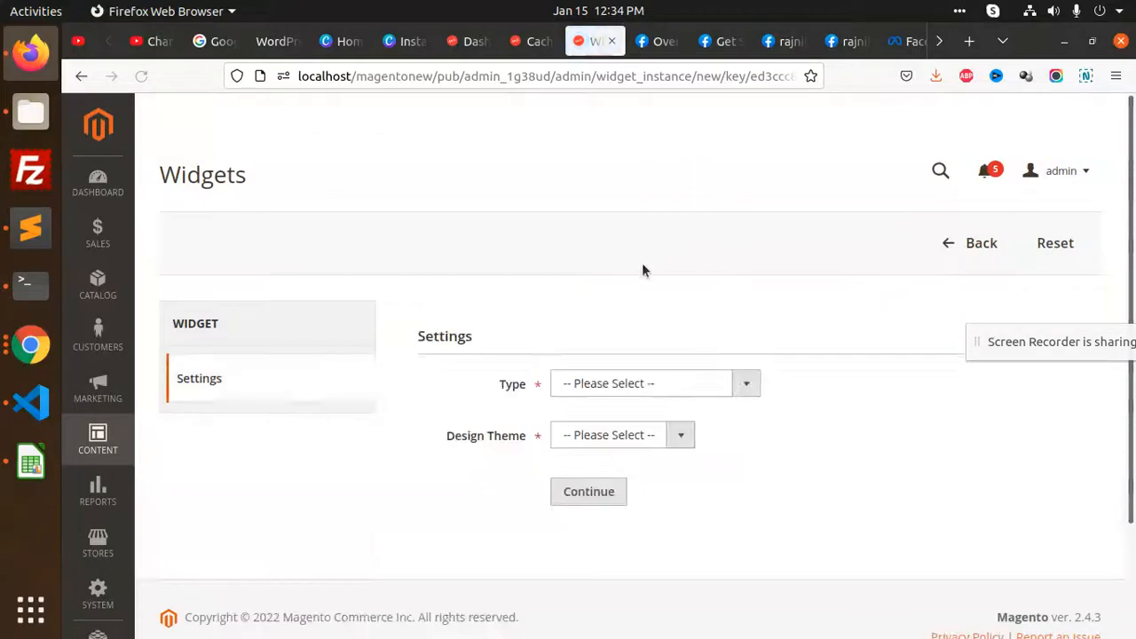
Choose widget type Mageplaza Instagram Feed with the Rajnikant Simple theme and continue
scroll(657, 259, "down", 2)
left_click(623, 292)
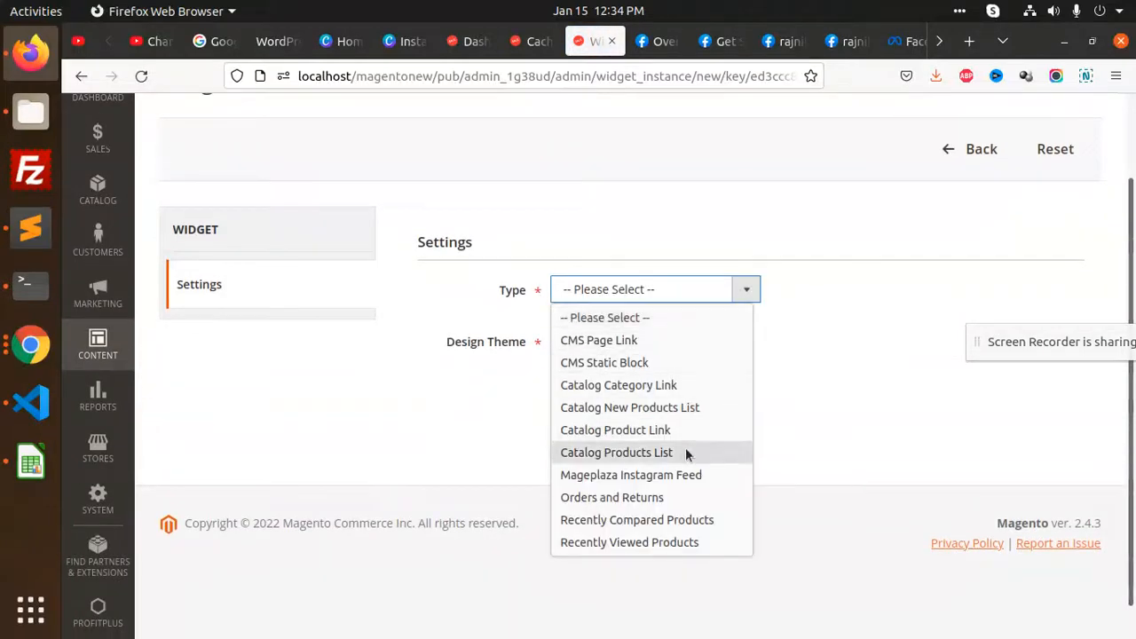
left_click(676, 476)
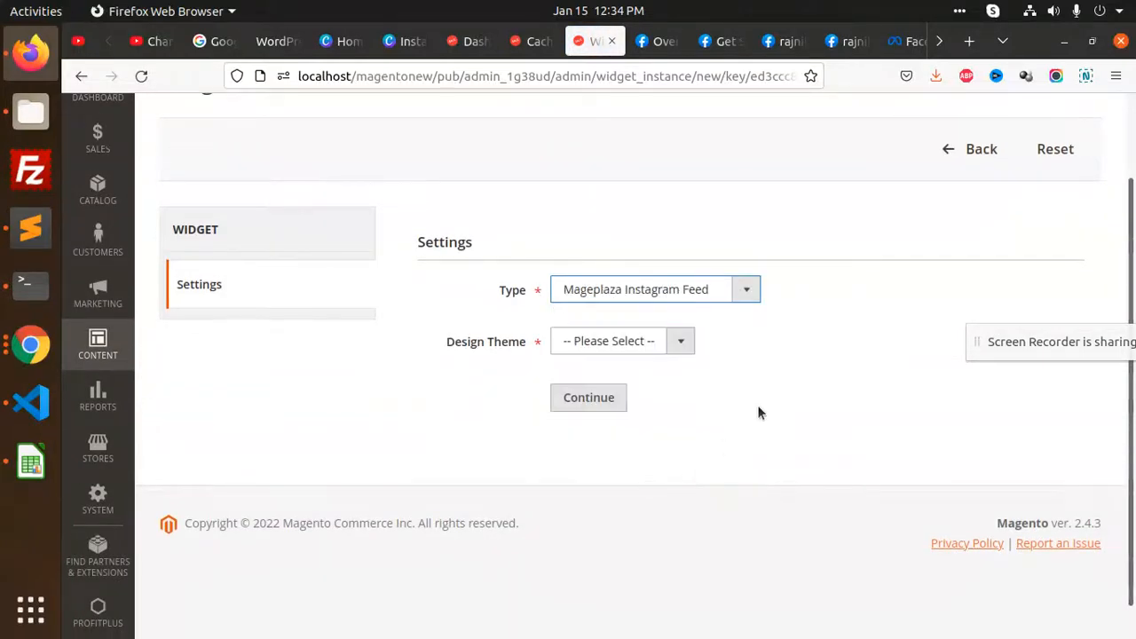
left_click(646, 342)
left_click(653, 435)
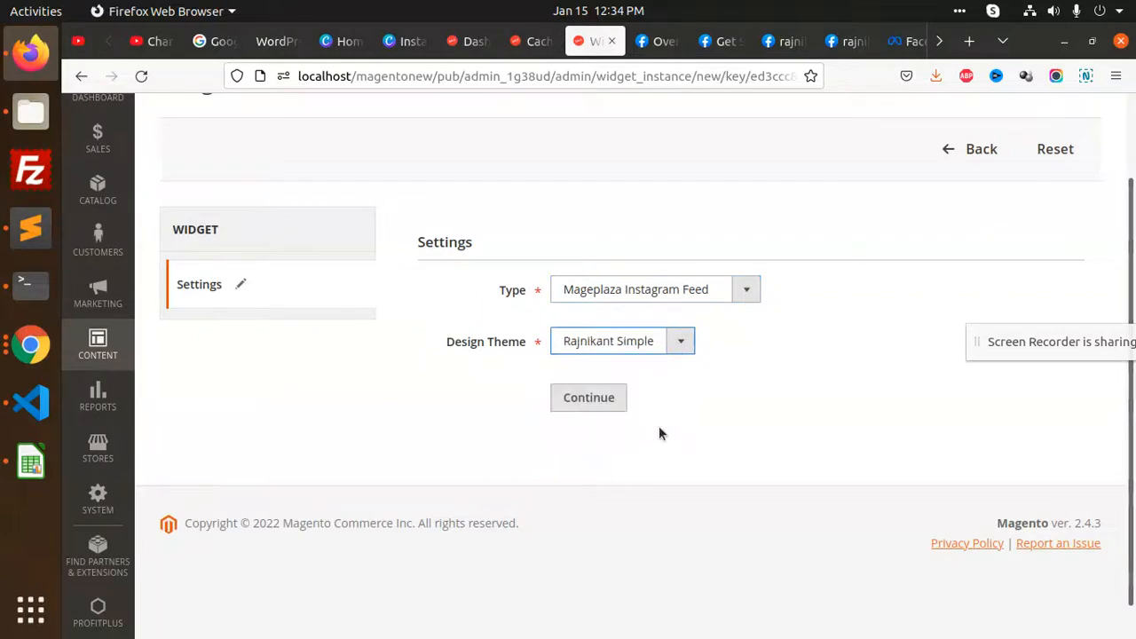
left_click(609, 403)
Add a layout update for All Product Types in the After Page Header Top container
scroll(721, 415, "down", 5)
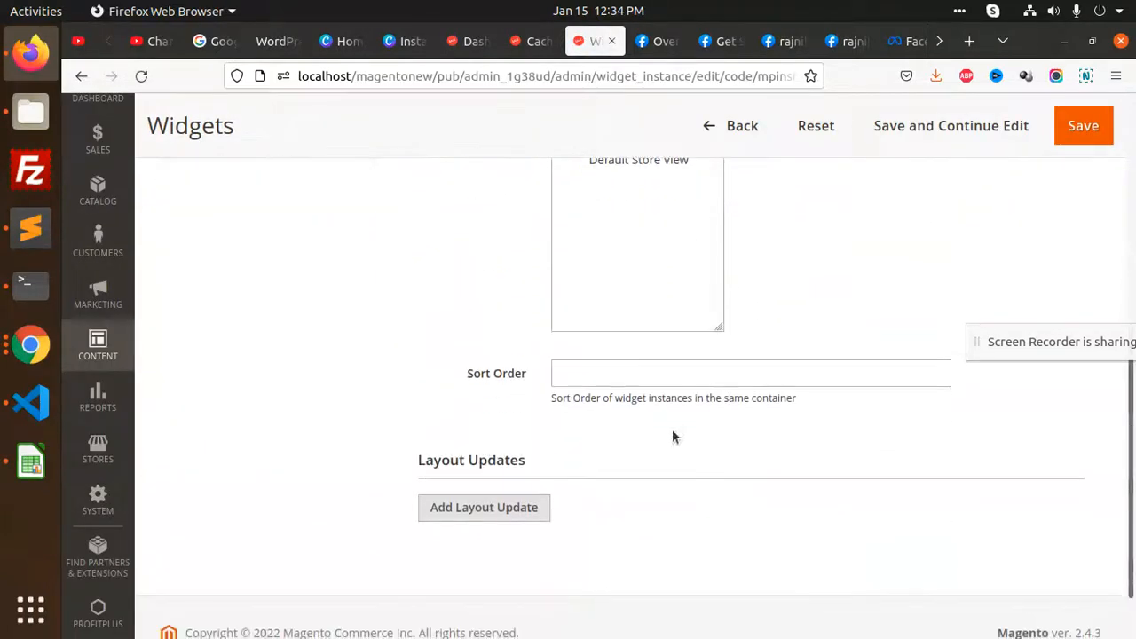
left_click(477, 506)
scroll(622, 444, "down", 3)
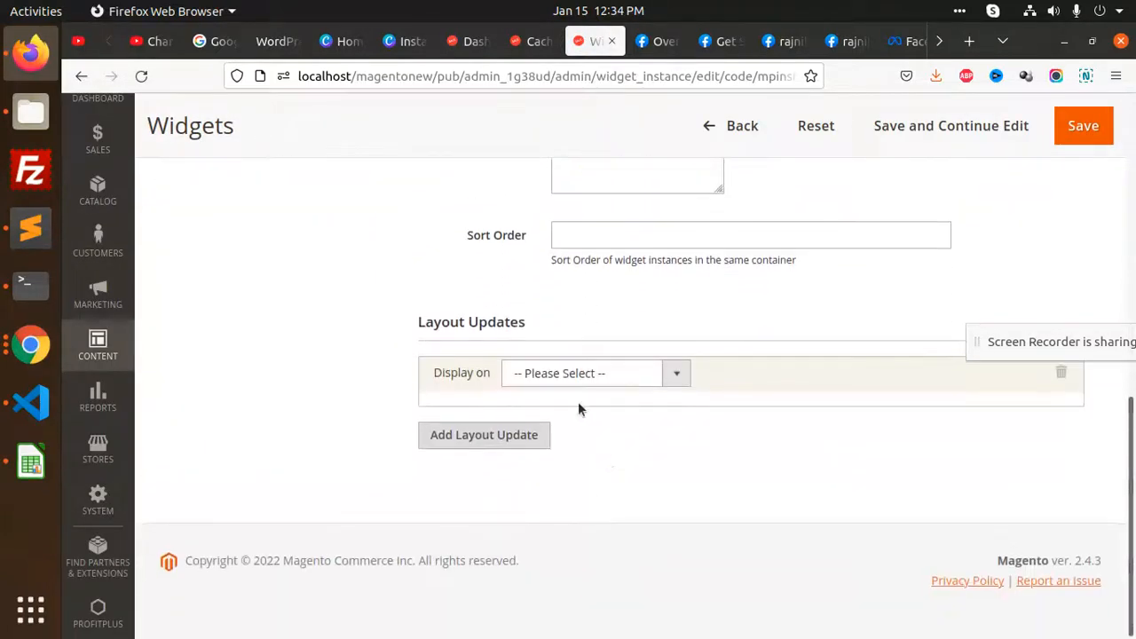
left_click(578, 378)
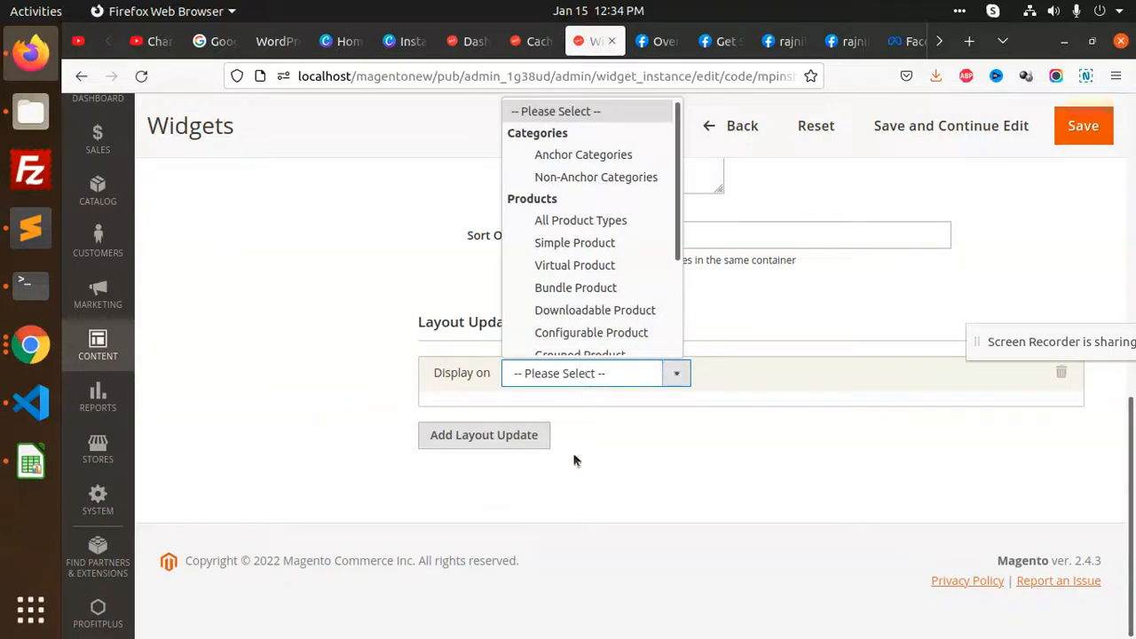
scroll(601, 195, "up", 1)
left_click(593, 220)
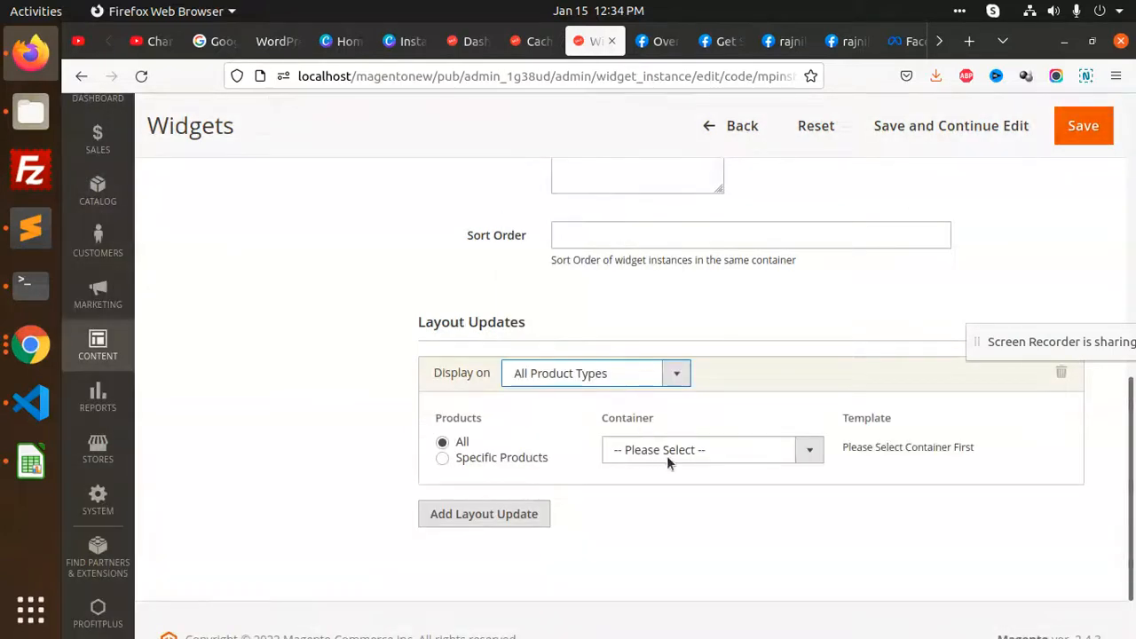
left_click(675, 450)
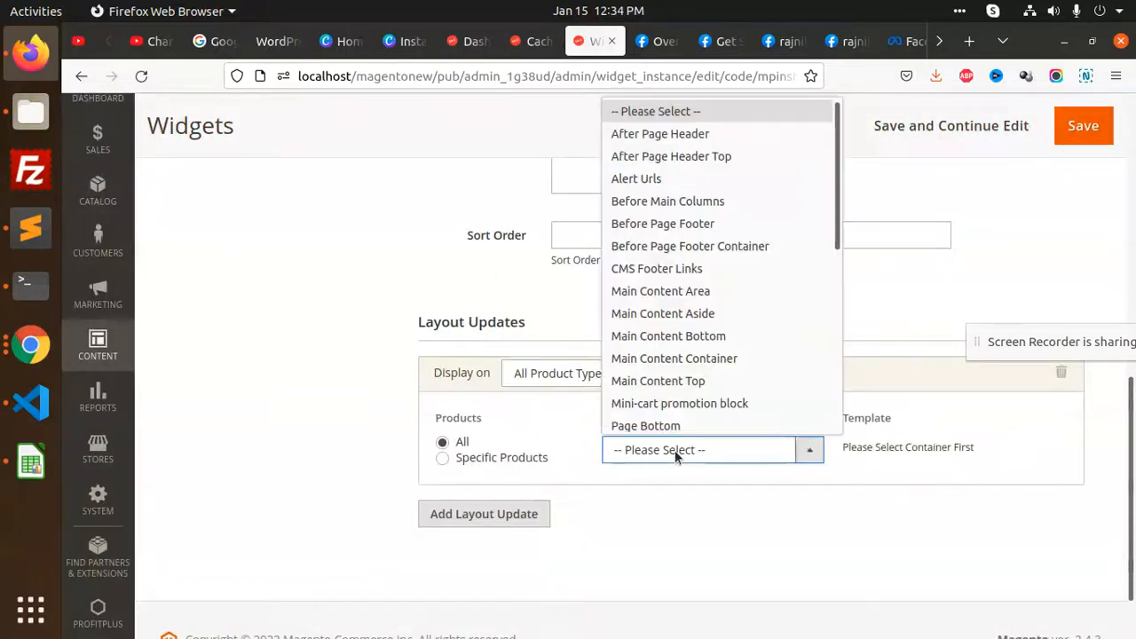
left_click(679, 155)
Title the widget 'test', assign All Store Views and Default Store View, and save
scroll(910, 232, "up", 2)
left_click(1083, 125)
scroll(670, 430, "up", 2)
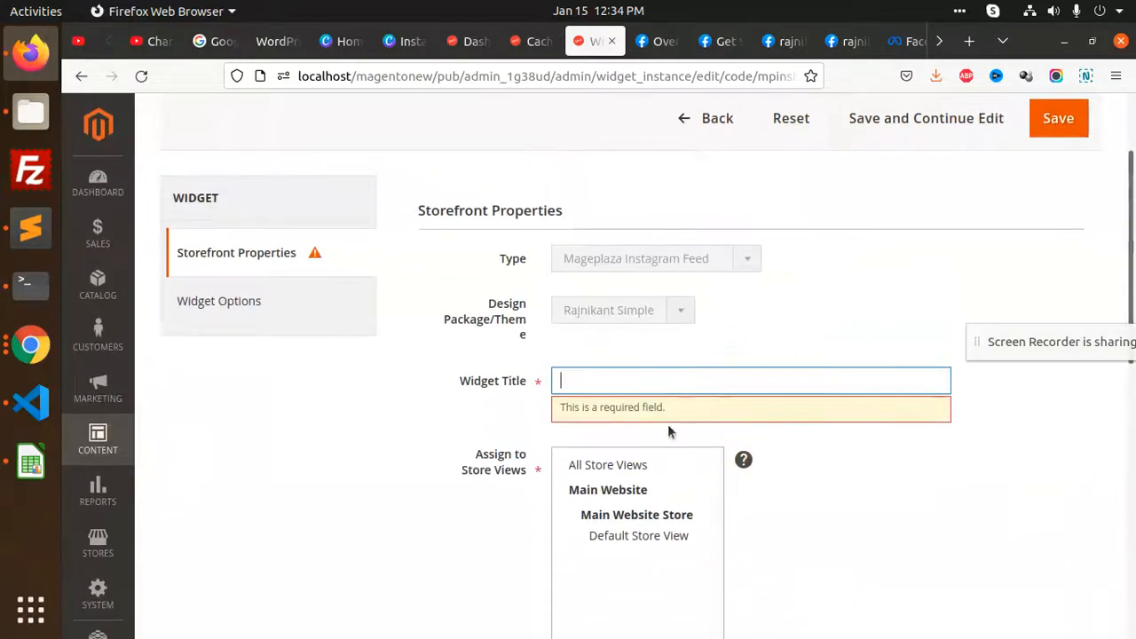
left_click(627, 380)
type("test")
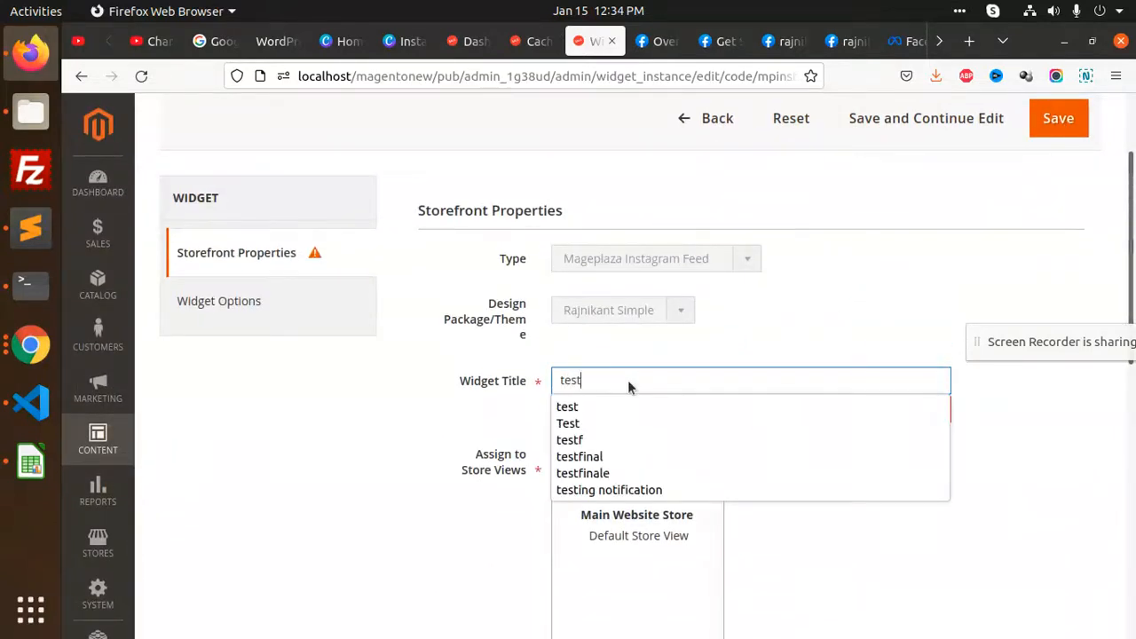
left_click(793, 526)
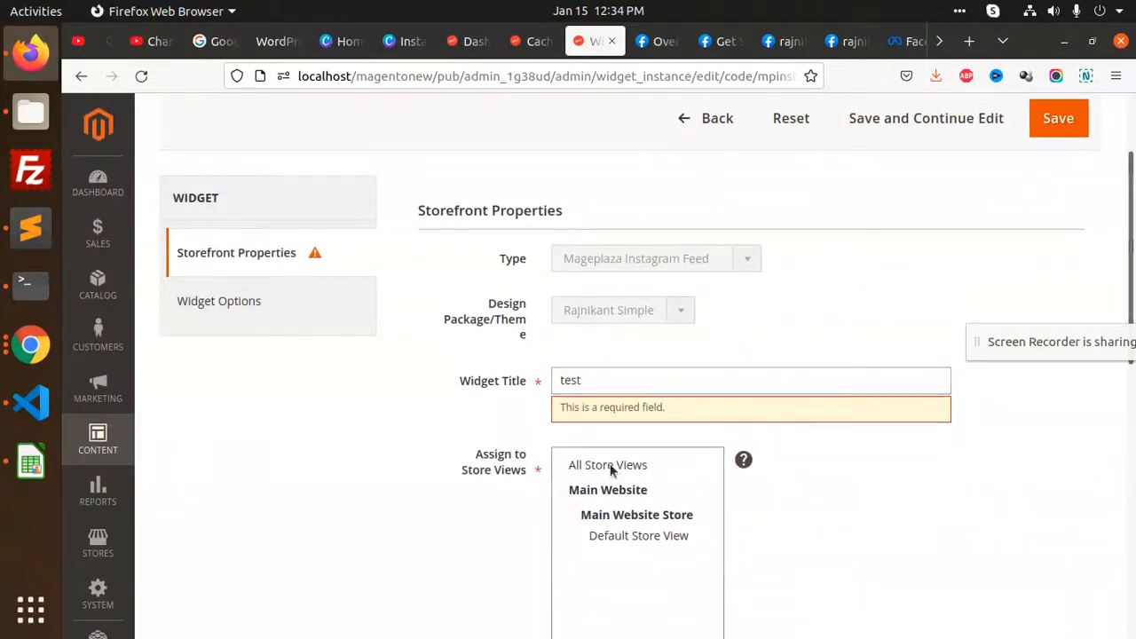
left_click(610, 465)
left_click(638, 536)
left_click(1058, 118)
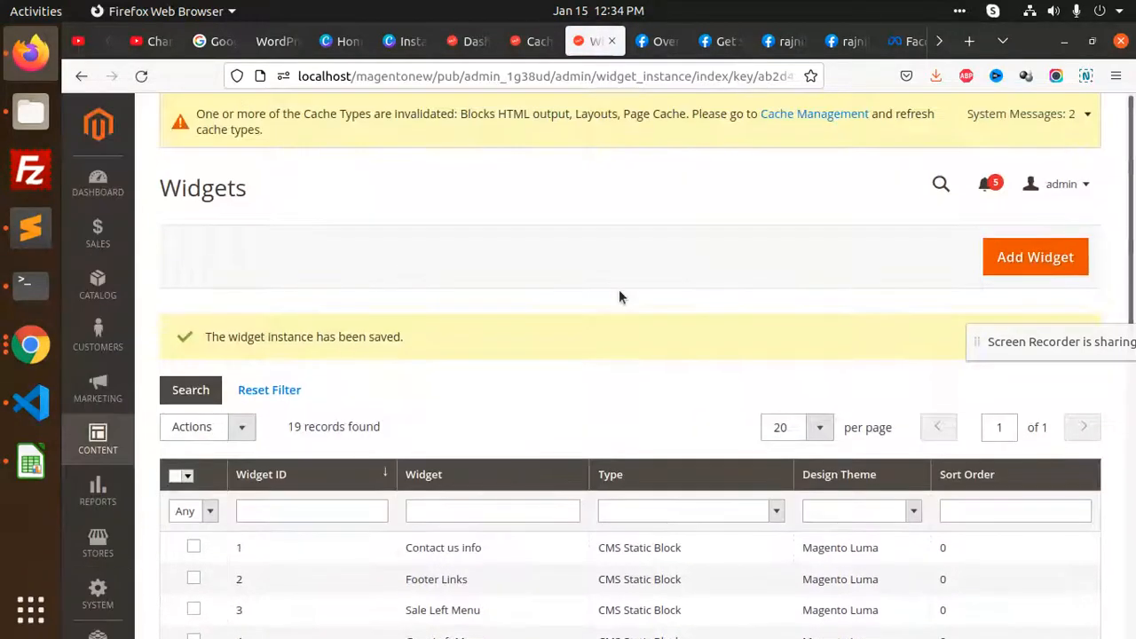
Flush the cache again, copy the base URL localhost/magentonew/pub, and open a new tab
left_click(801, 118)
left_click(1015, 256)
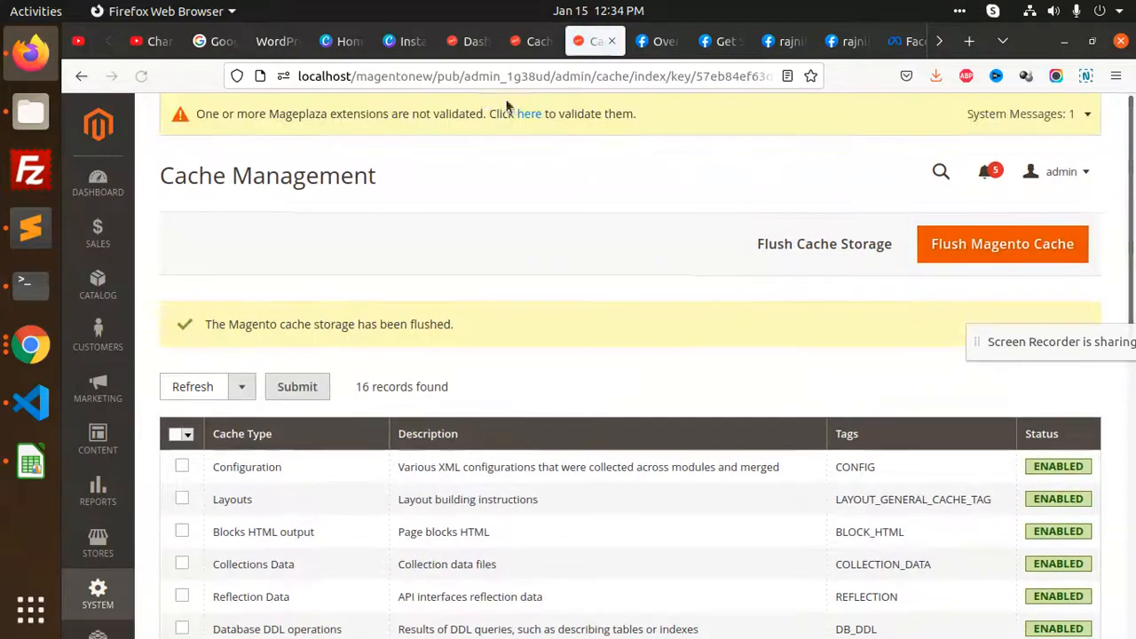
left_click_drag(459, 76, 276, 80)
key("ctrl+c")
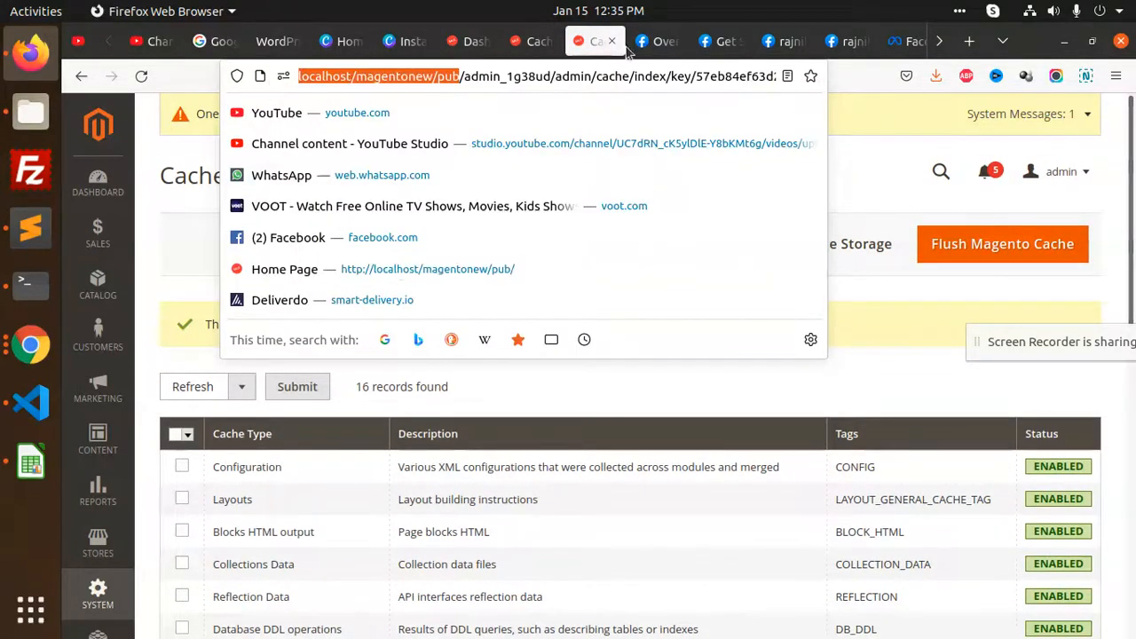
key("ctrl+t")
right_click(594, 76)
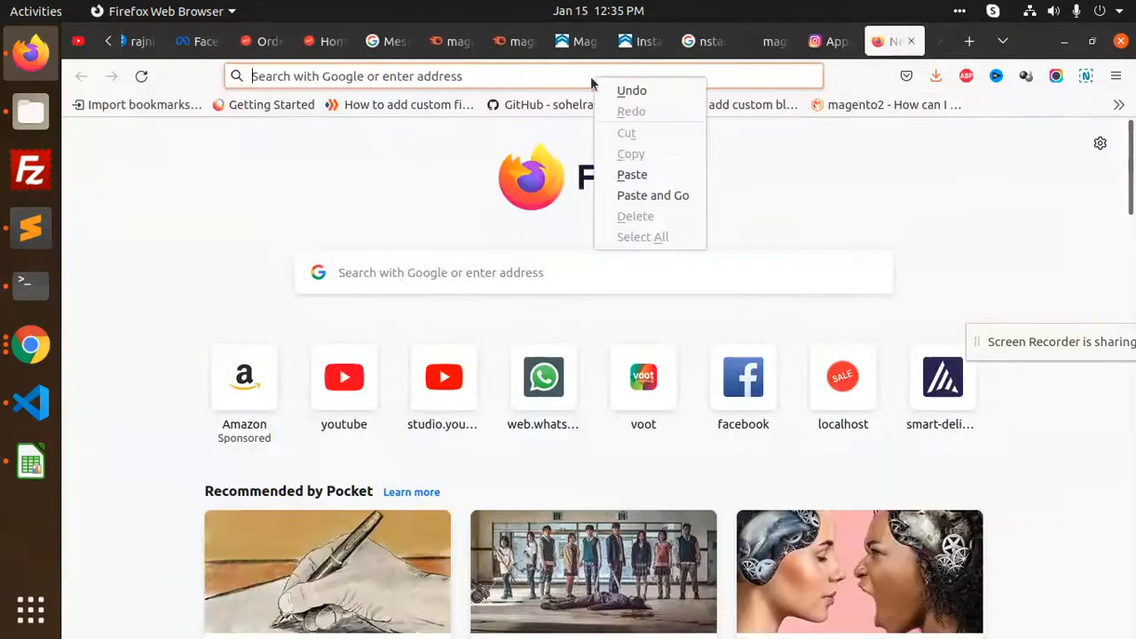
Paste the storefront address into the new tab and load the home page
left_click(630, 175)
key("Return")
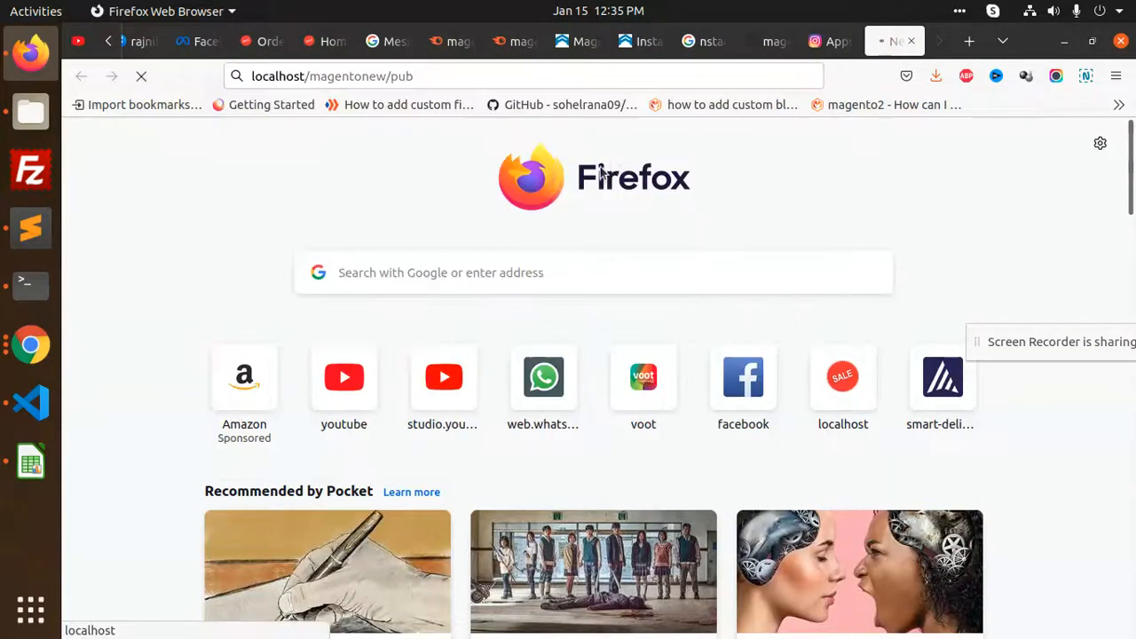
scroll(533, 346, "down", 10)
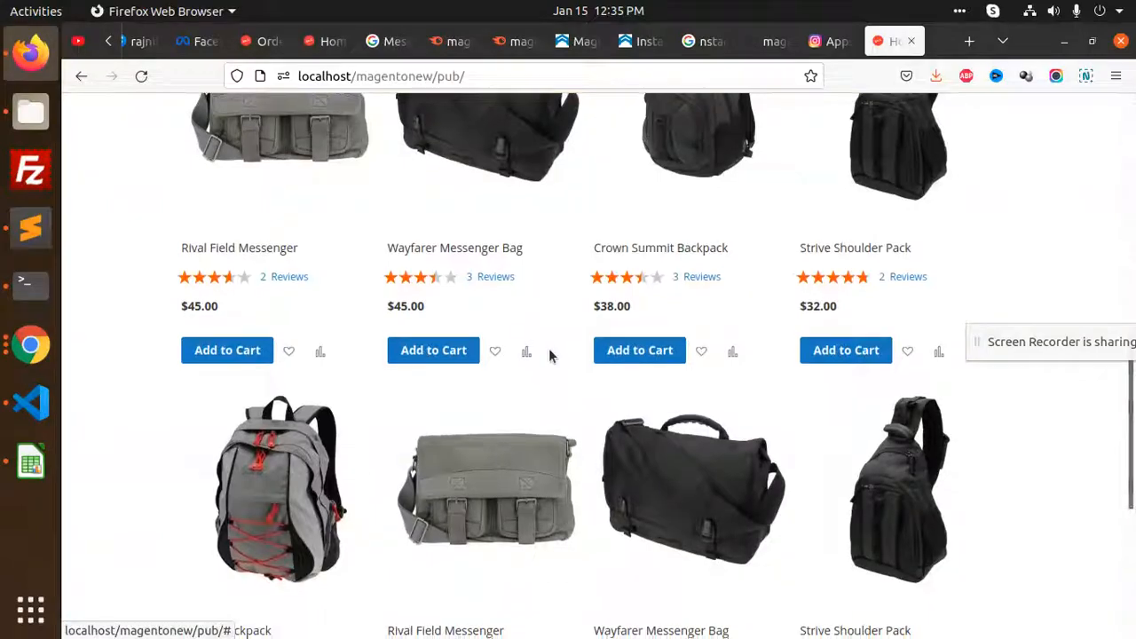
scroll(549, 355, "up", 15)
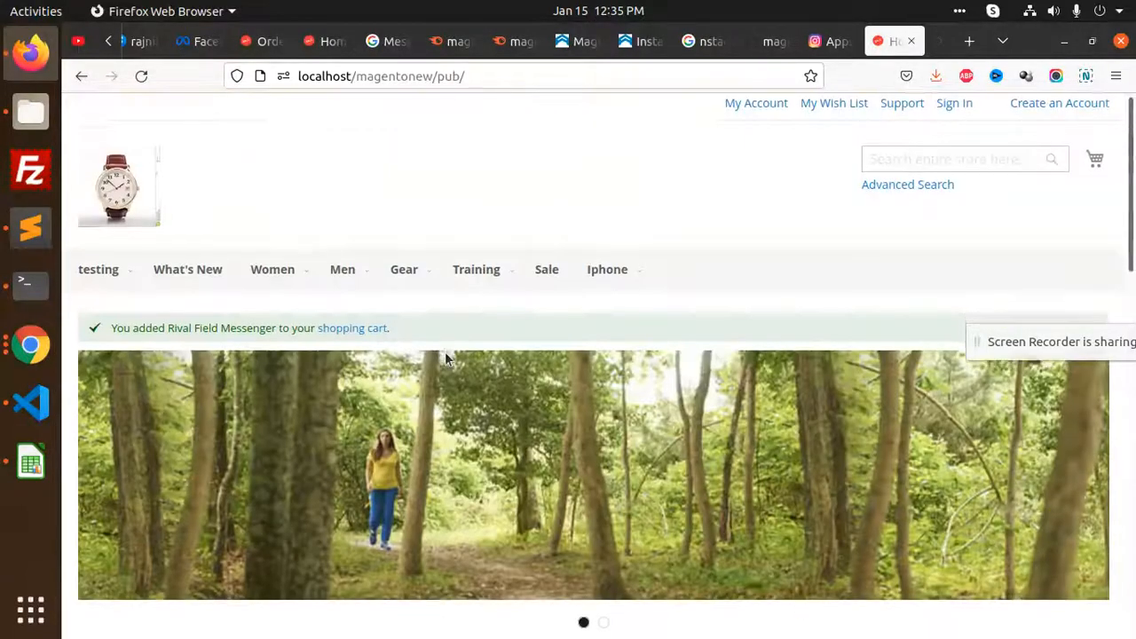
scroll(445, 355, "down", 5)
scroll(449, 358, "up", 5)
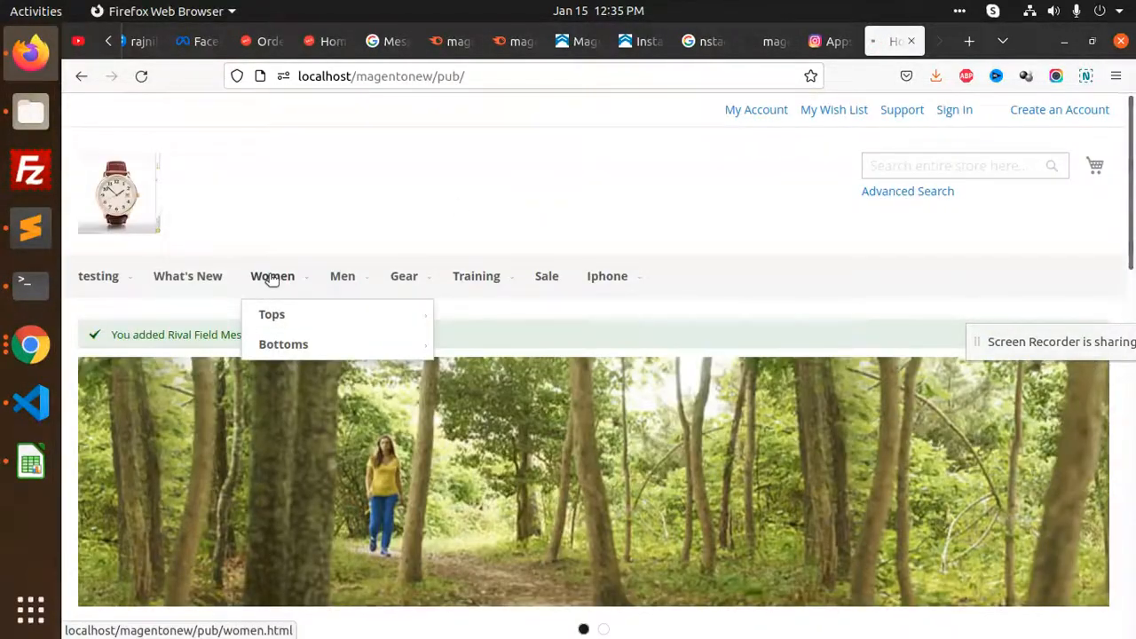
Browse the Women, Men and What's New category pages
left_click(272, 276)
scroll(520, 284, "down", 10)
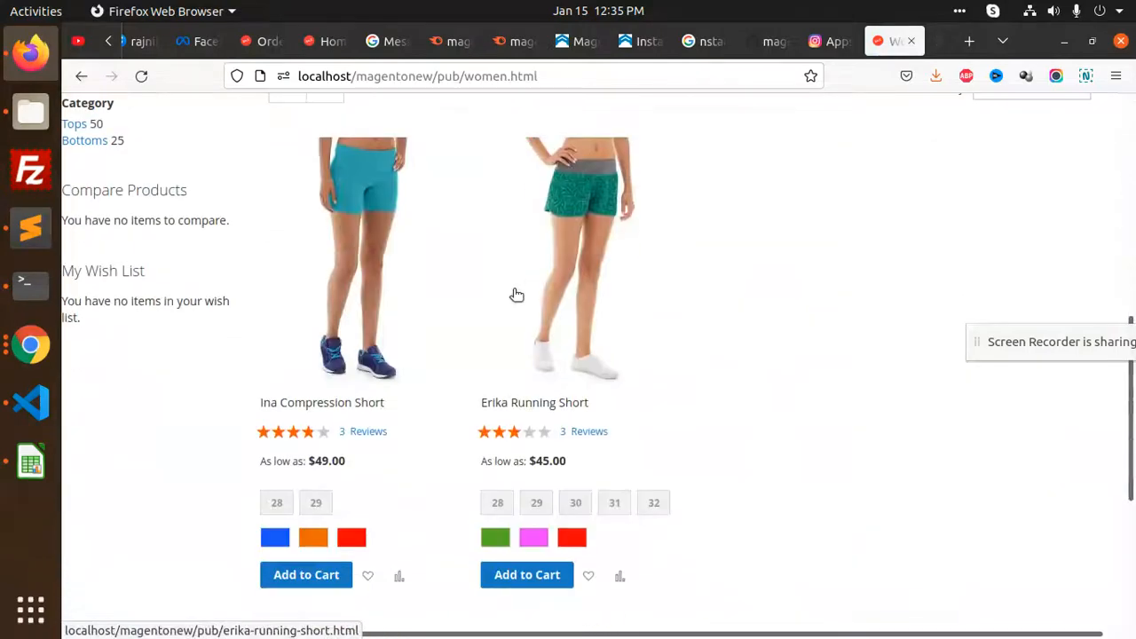
scroll(514, 299, "up", 10)
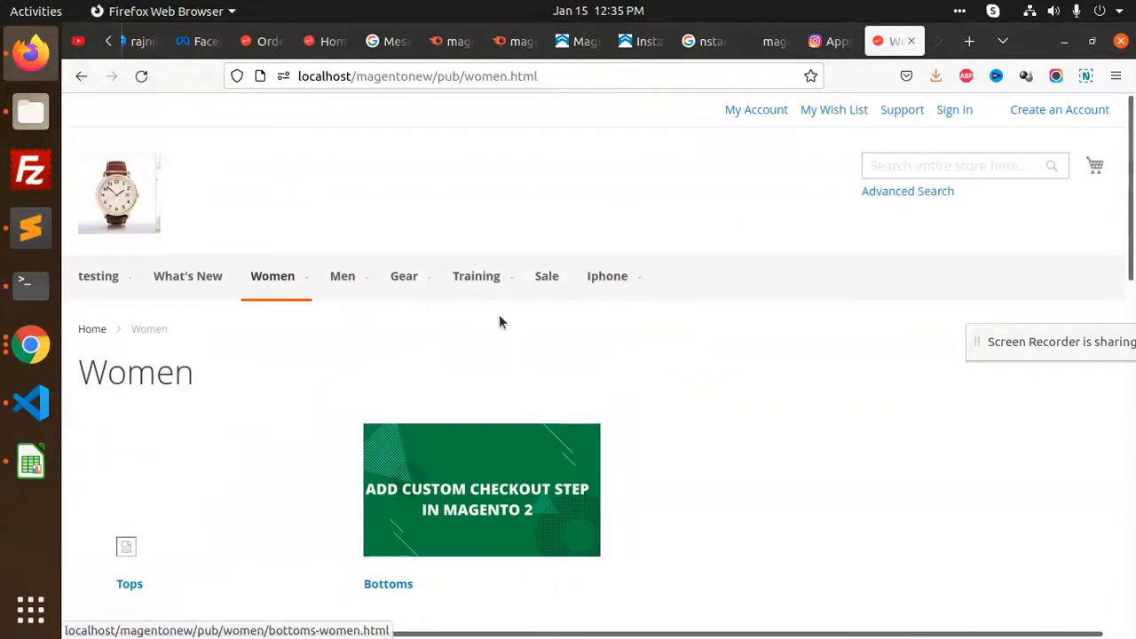
left_click(340, 277)
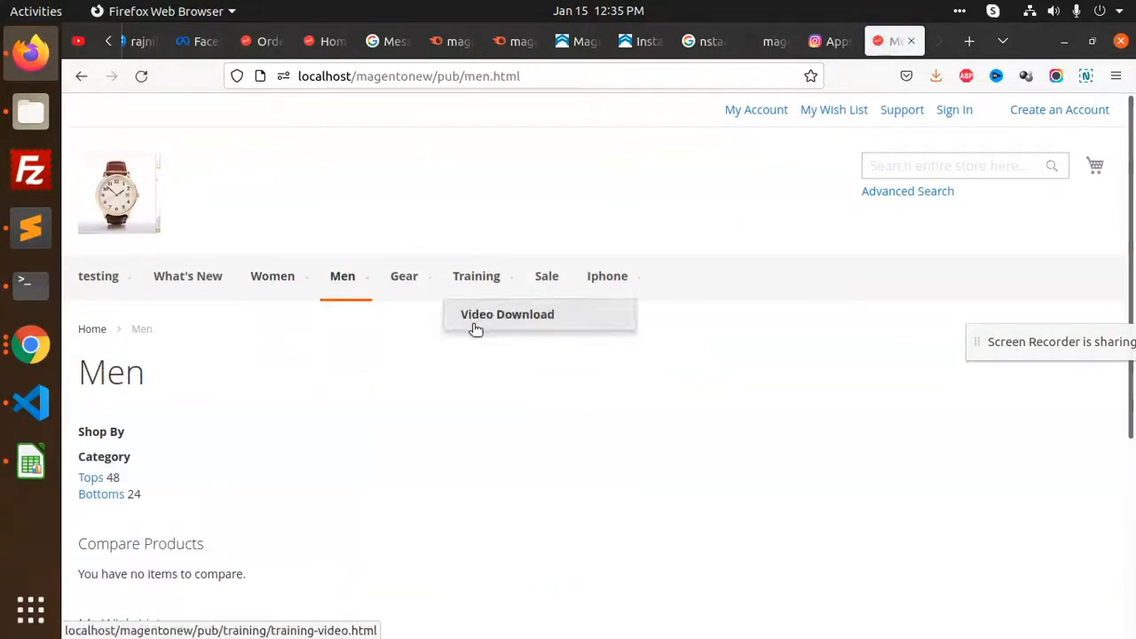
scroll(459, 346, "down", 3)
scroll(386, 352, "up", 3)
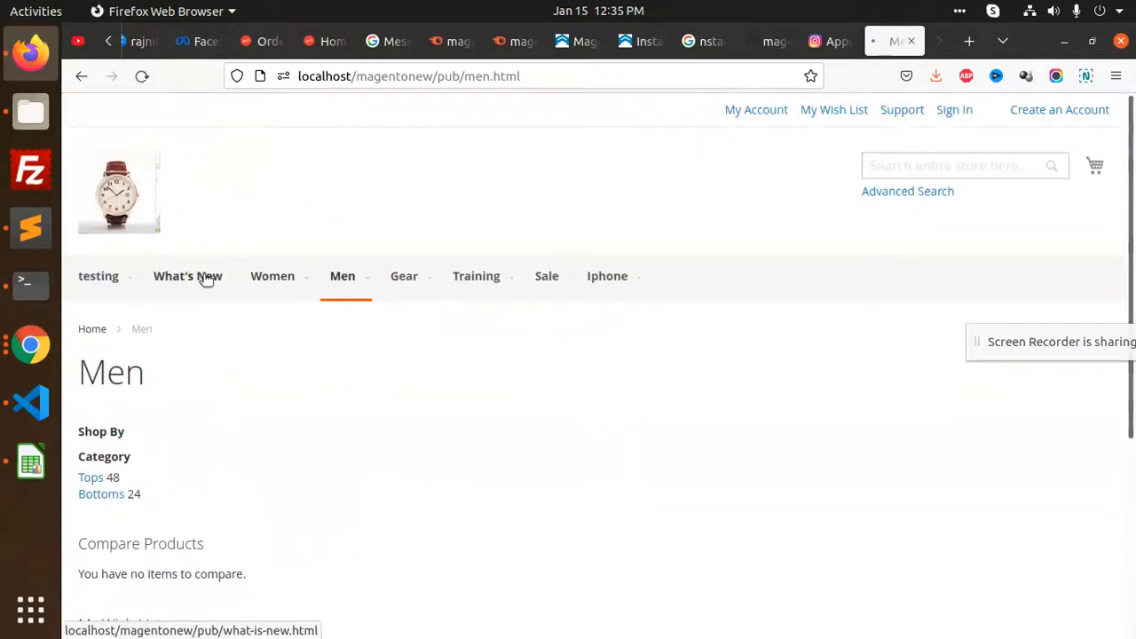
left_click(203, 274)
scroll(482, 353, "down", 3)
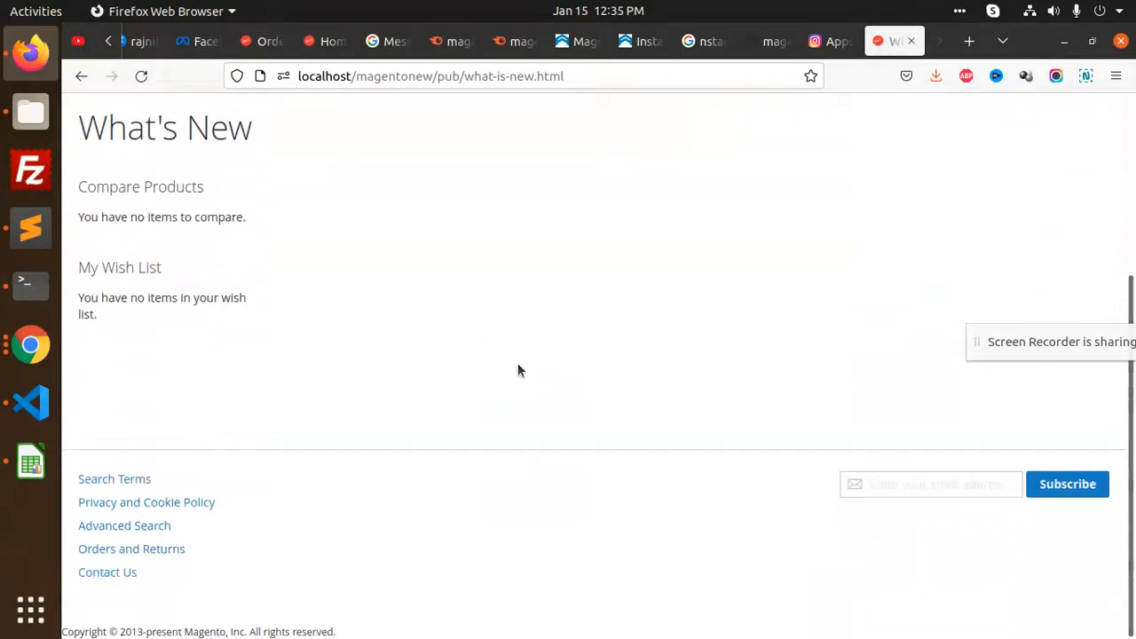
Show the What's New page's messages in the developer tools Console
key("F12")
left_click(206, 424)
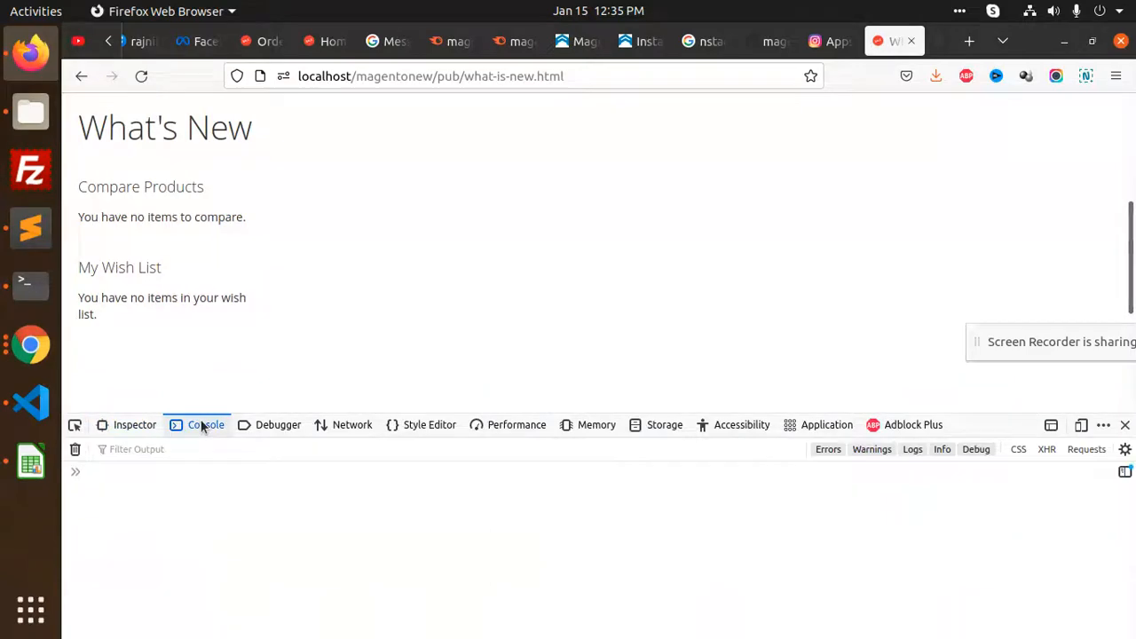
scroll(331, 537, "up", 10)
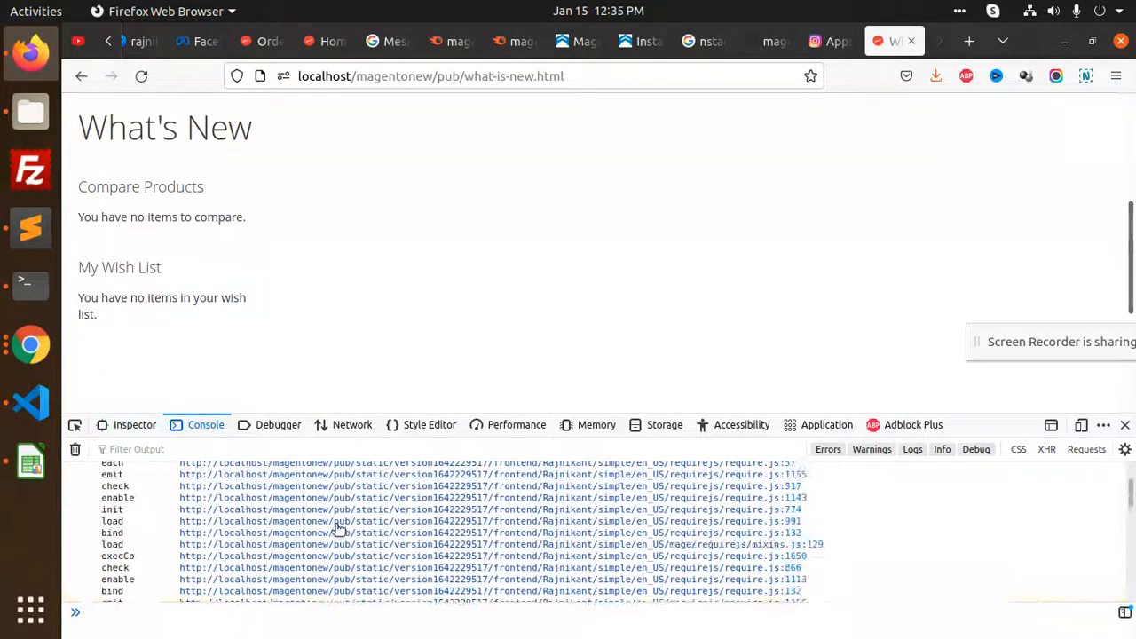
scroll(497, 541, "down", 10)
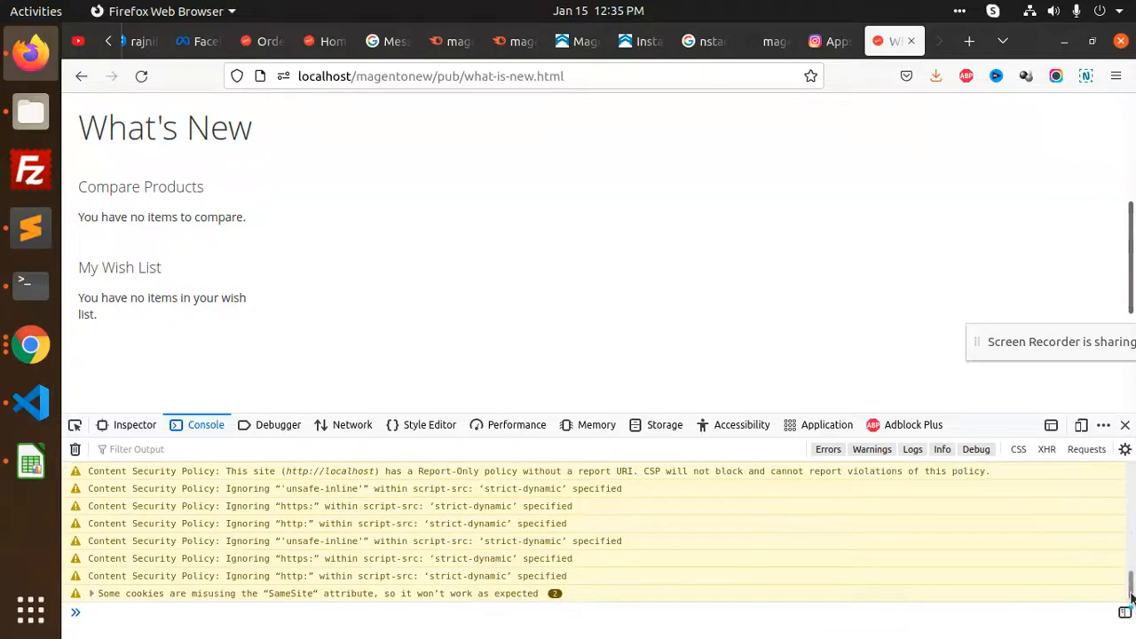
left_click_drag(1132, 599, 1133, 474)
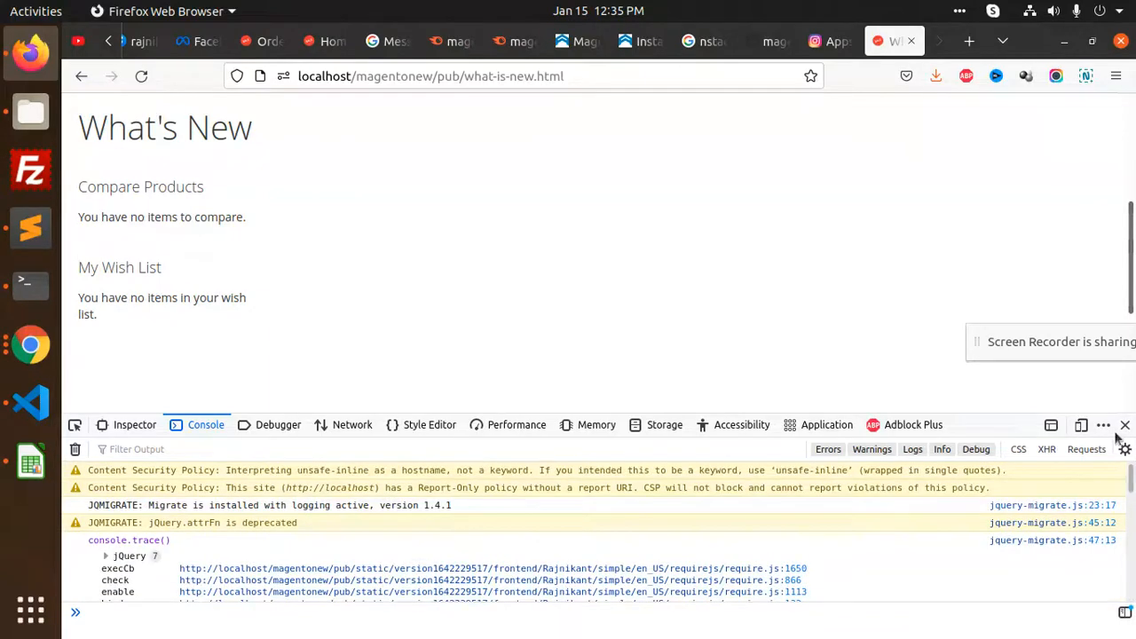
Return to the admin Orders grid and look over its 10 records
left_click(260, 41)
scroll(511, 301, "down", 3)
scroll(511, 302, "down", 1)
scroll(511, 302, "up", 5)
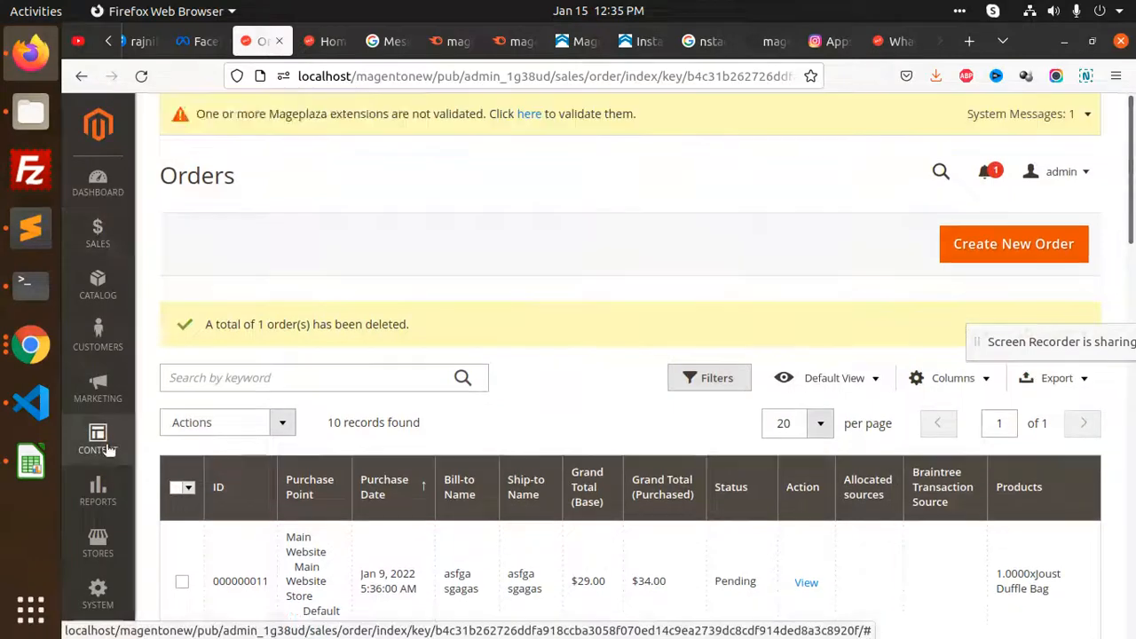
Go to Content > Widgets and open the 'test' widget for editing
left_click(106, 448)
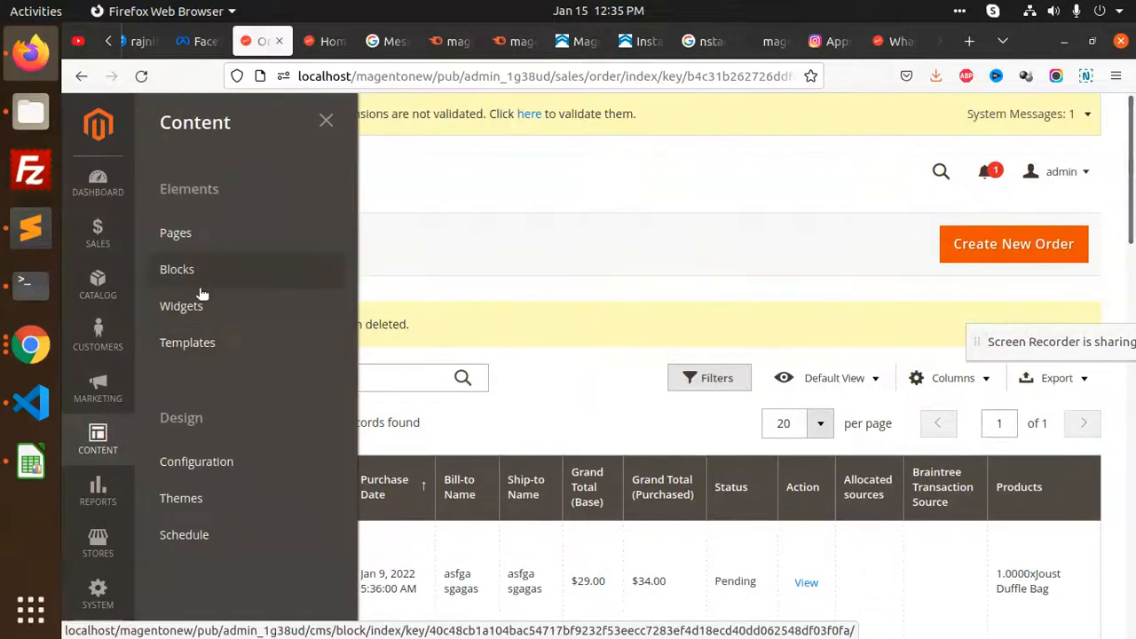
left_click(294, 305)
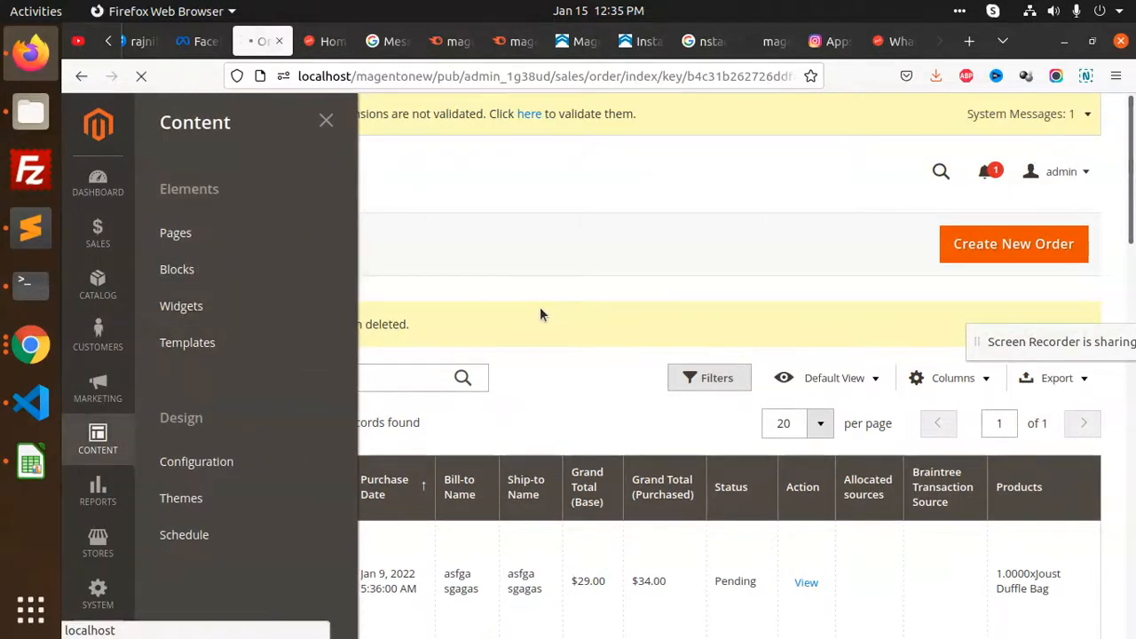
scroll(539, 311, "down", 3)
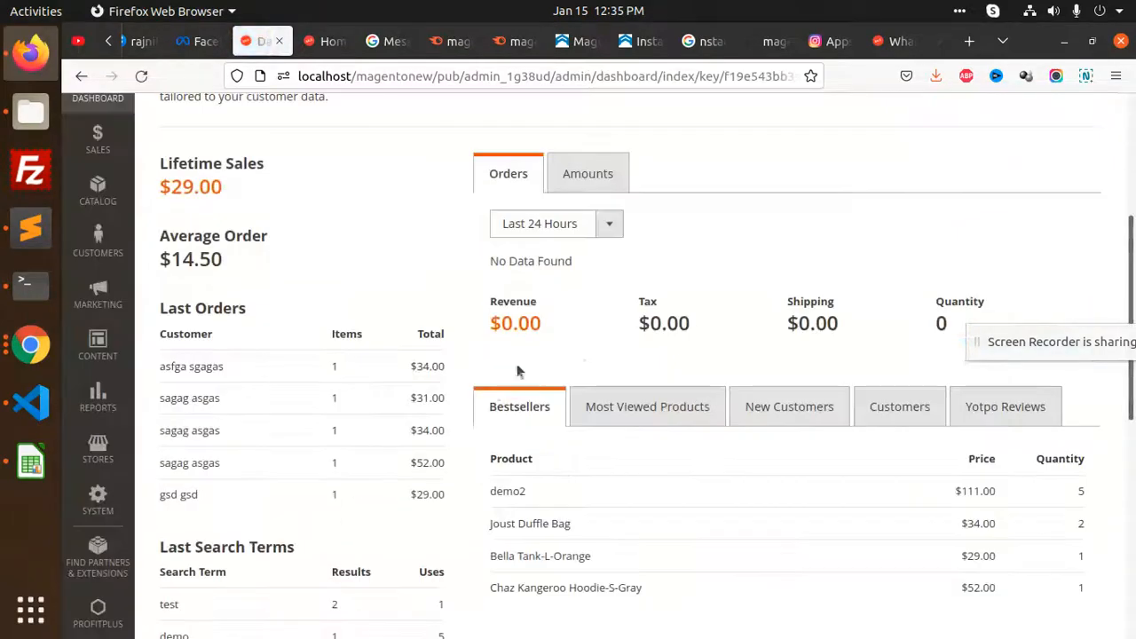
left_click(99, 346)
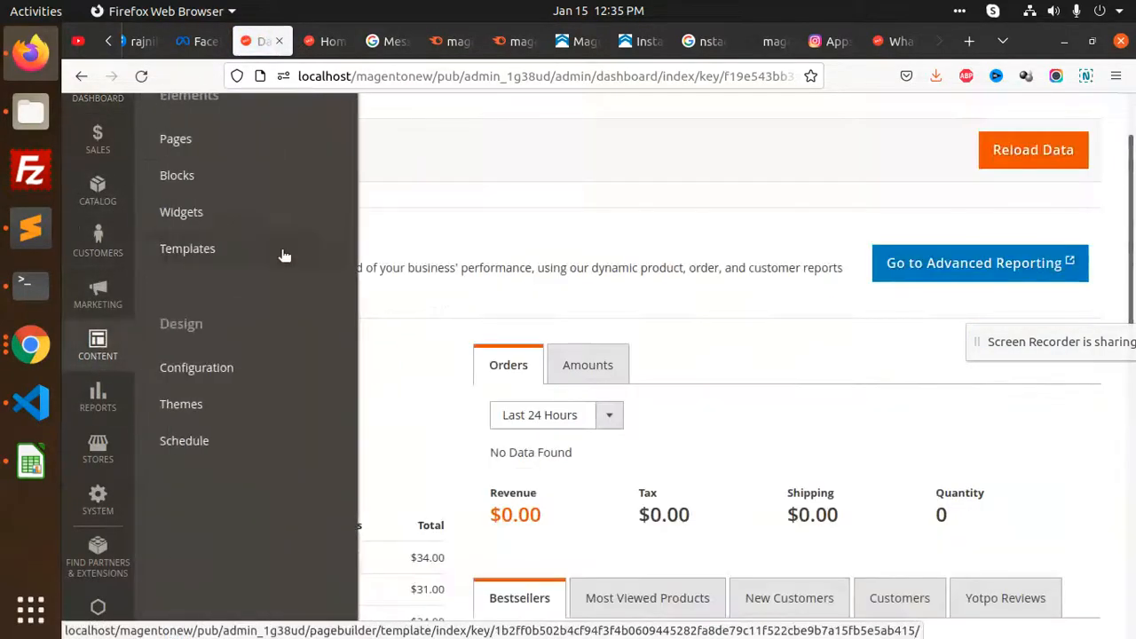
left_click(196, 227)
scroll(507, 439, "down", 5)
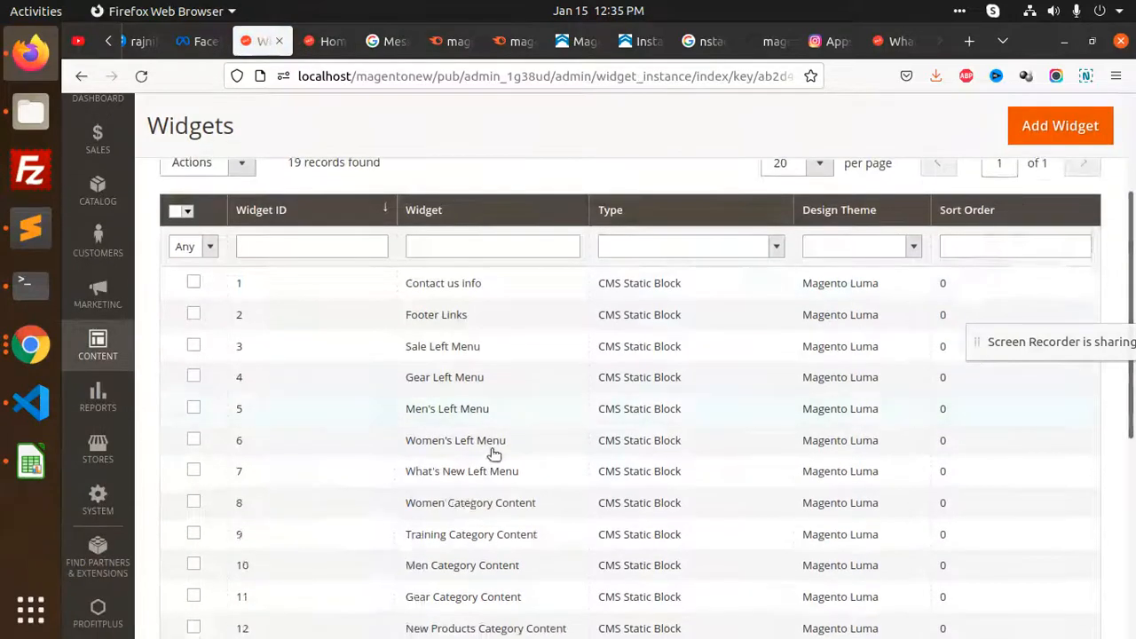
left_click(506, 455)
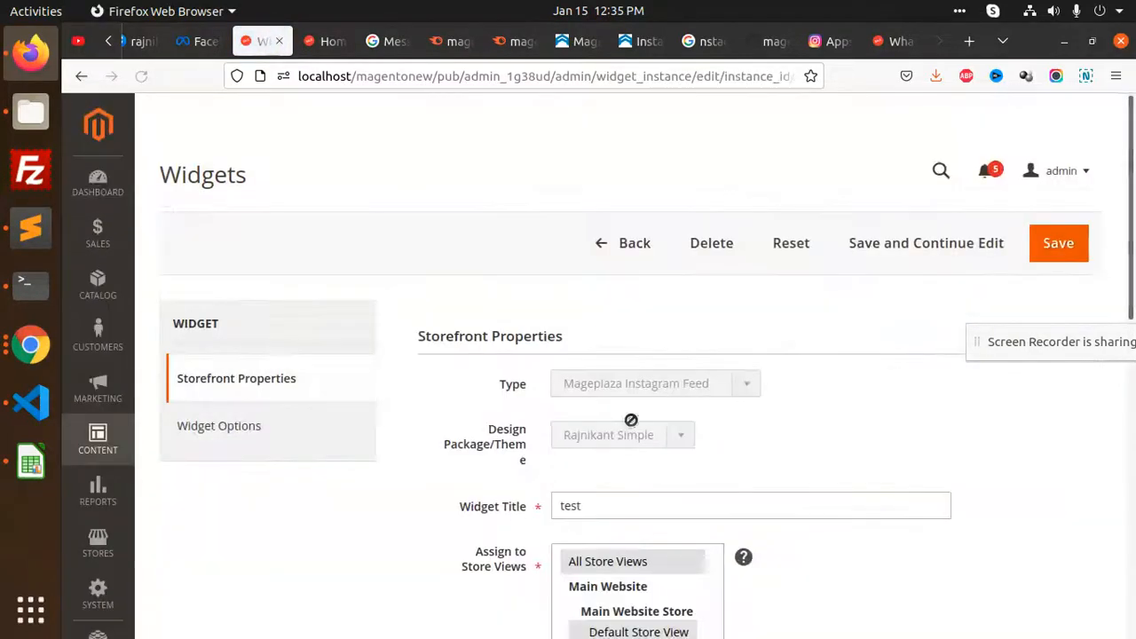
Set Display on to All Pages, container Main Content Area, and save the widget
scroll(630, 420, "down", 5)
scroll(717, 414, "down", 4)
left_click(612, 297)
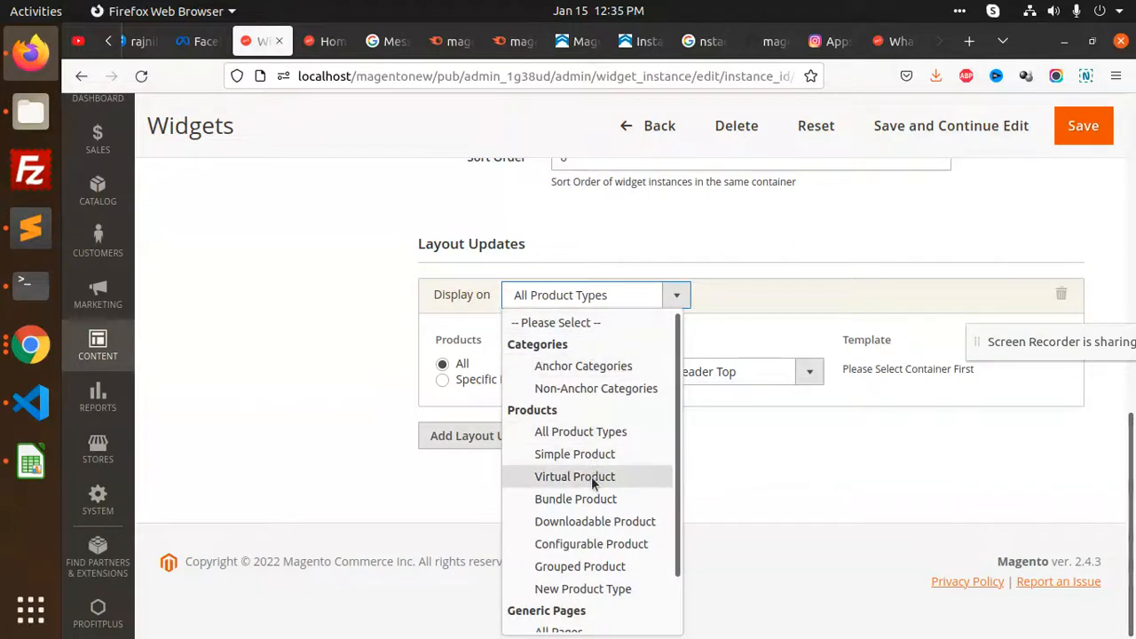
scroll(592, 482, "down", 2)
left_click(571, 577)
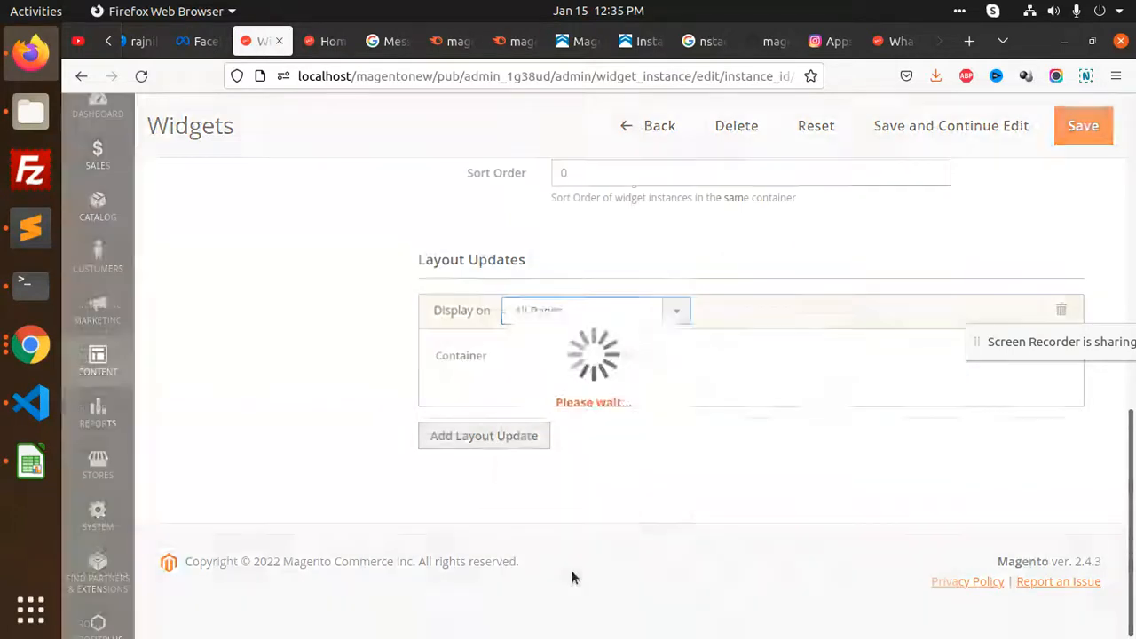
left_click(536, 388)
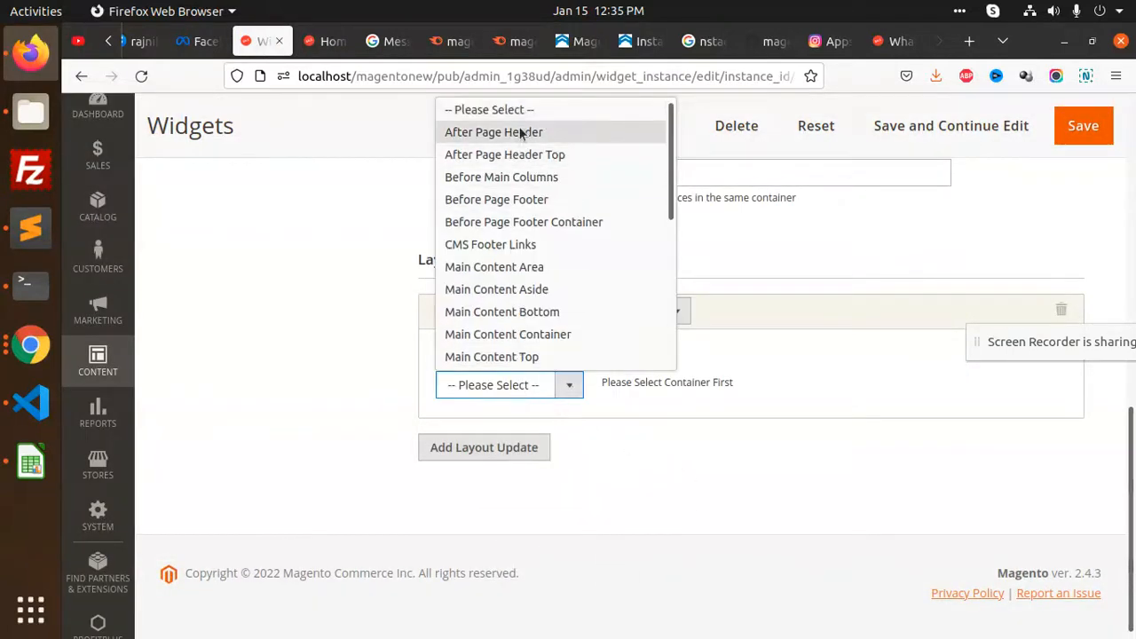
left_click(523, 271)
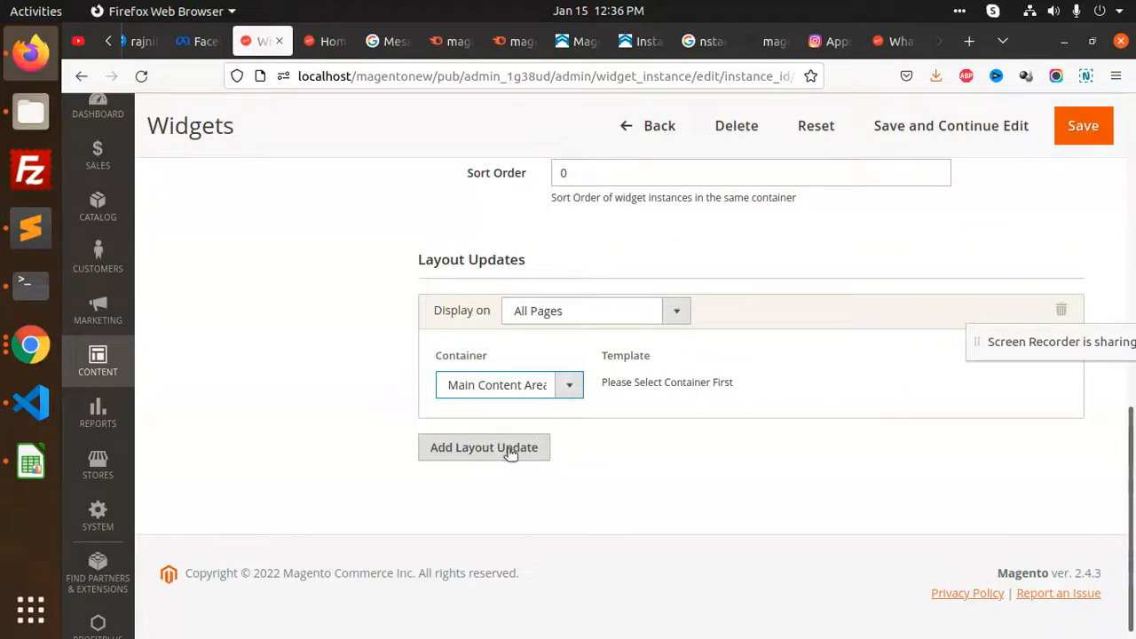
left_click(1084, 126)
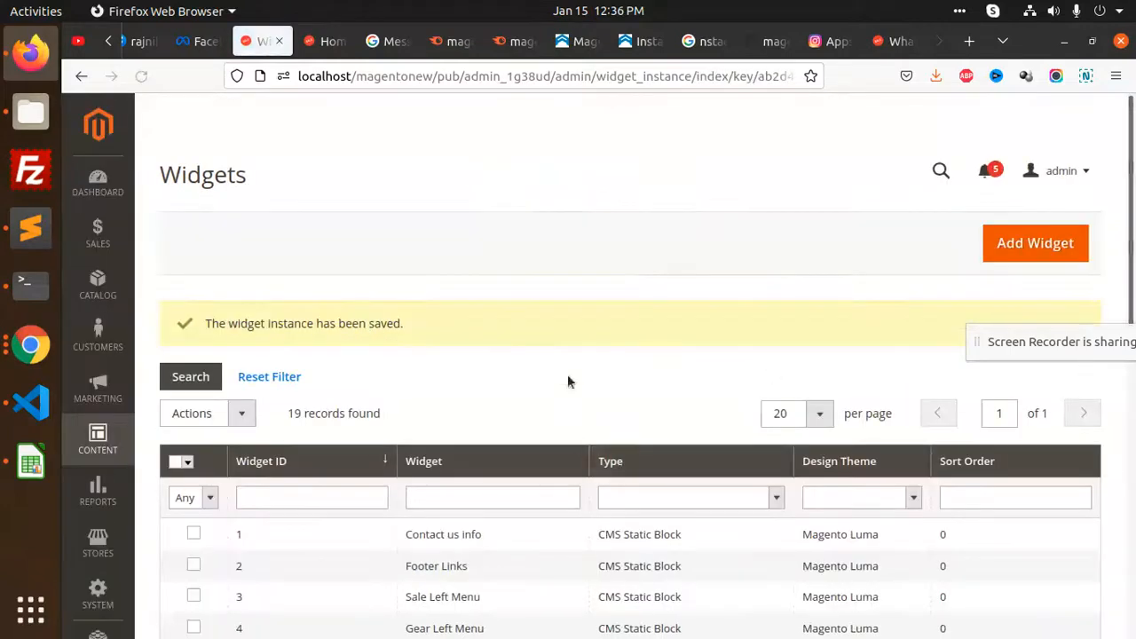
Open Cache Management, then reload the What's New storefront page to see the feed
left_click(850, 113)
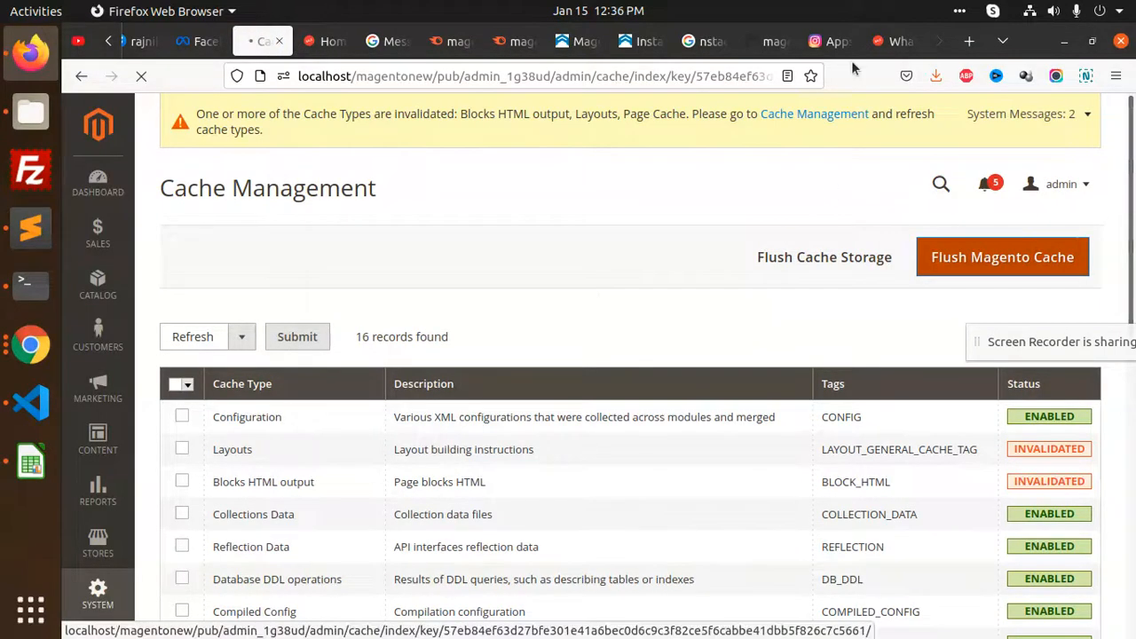
left_click(895, 40)
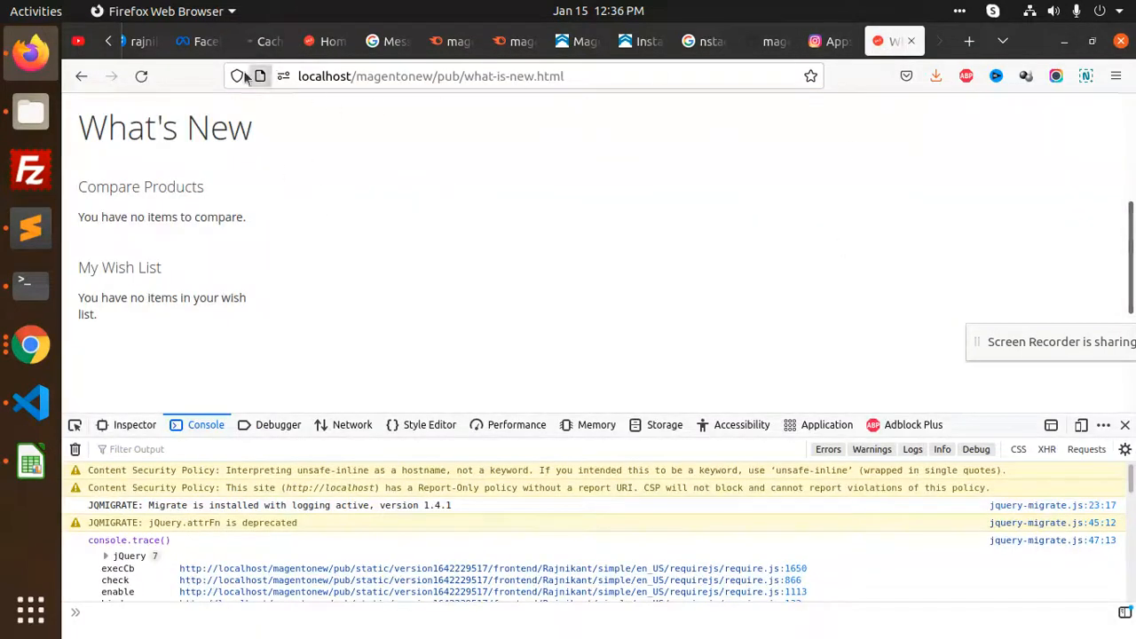
left_click(143, 77)
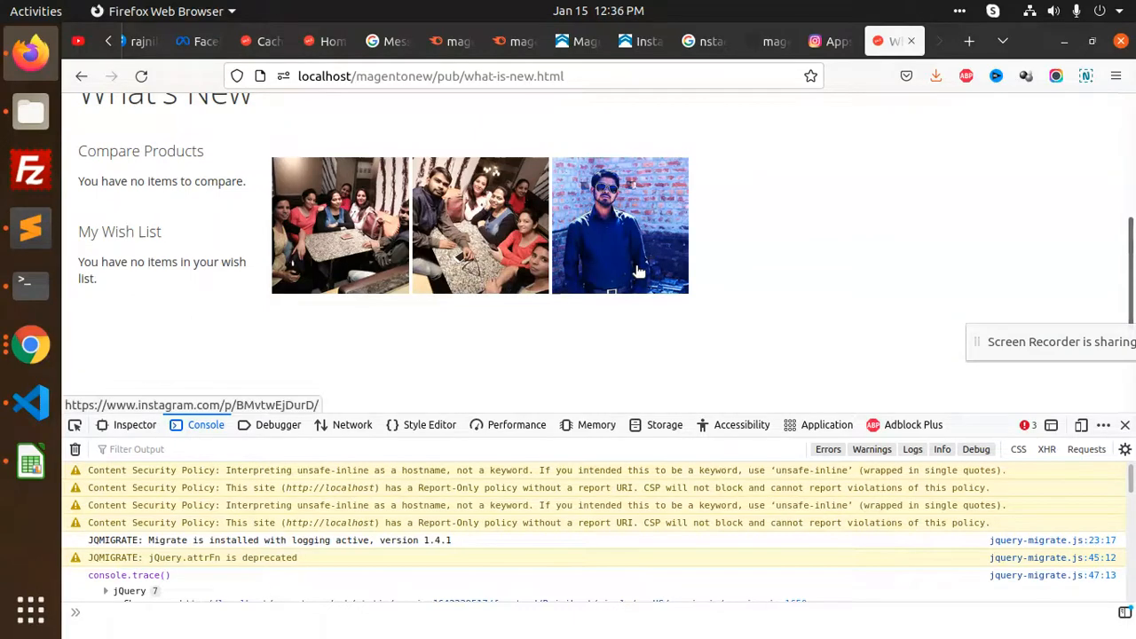
scroll(435, 282, "up", 2)
scroll(429, 257, "up", 2)
scroll(429, 257, "down", 4)
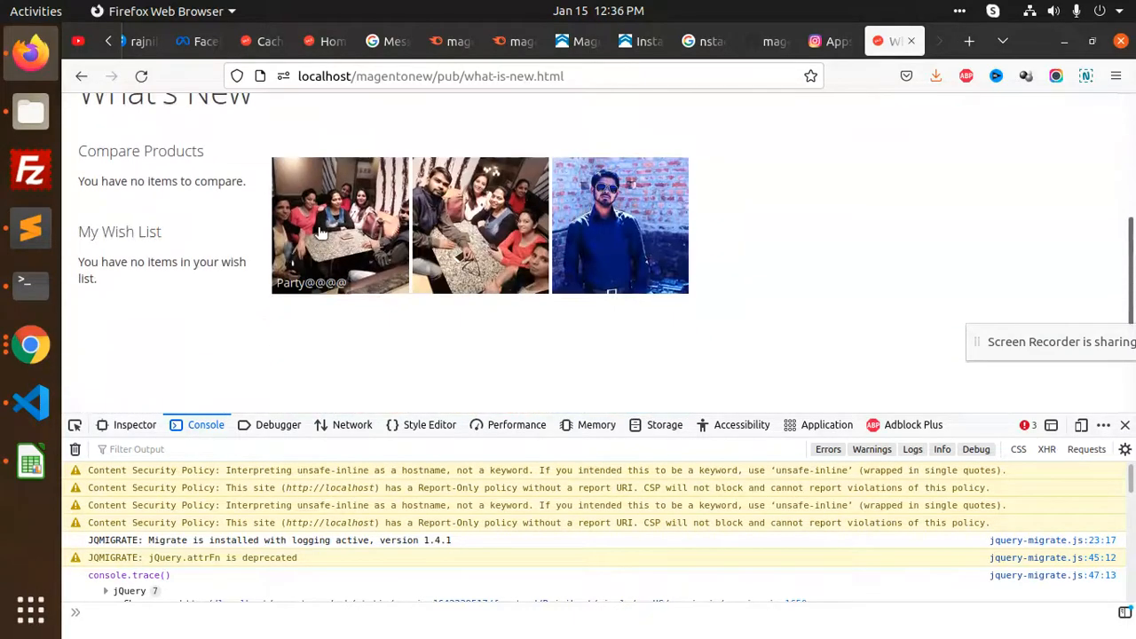
Open the third Instagram photo's post, close it, and close the developer tools
left_click(602, 230)
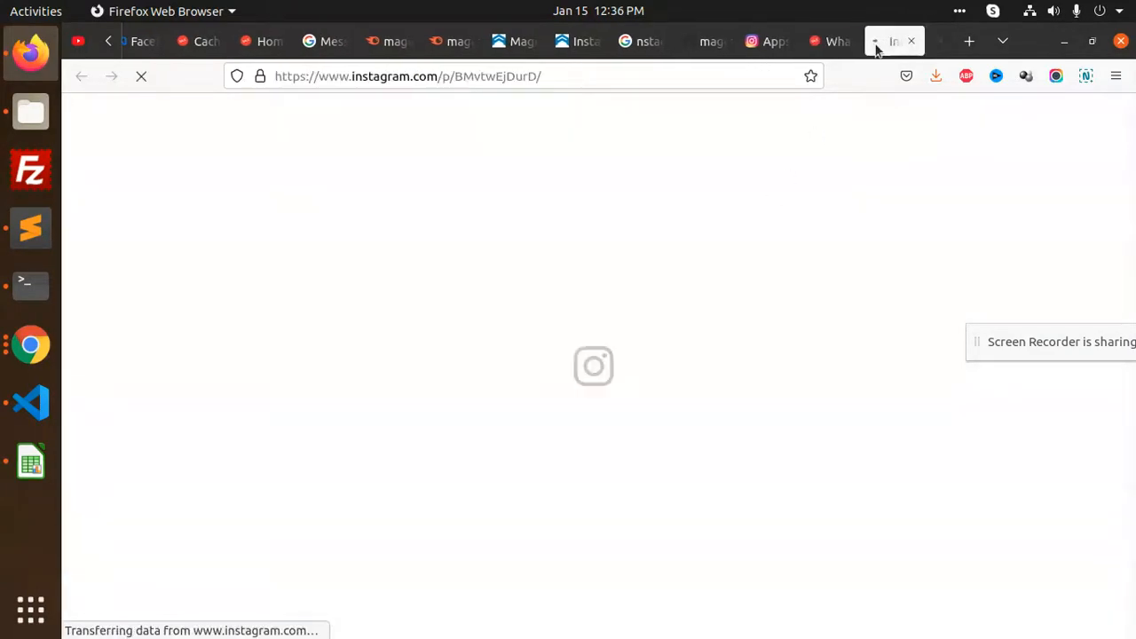
key("ctrl+w")
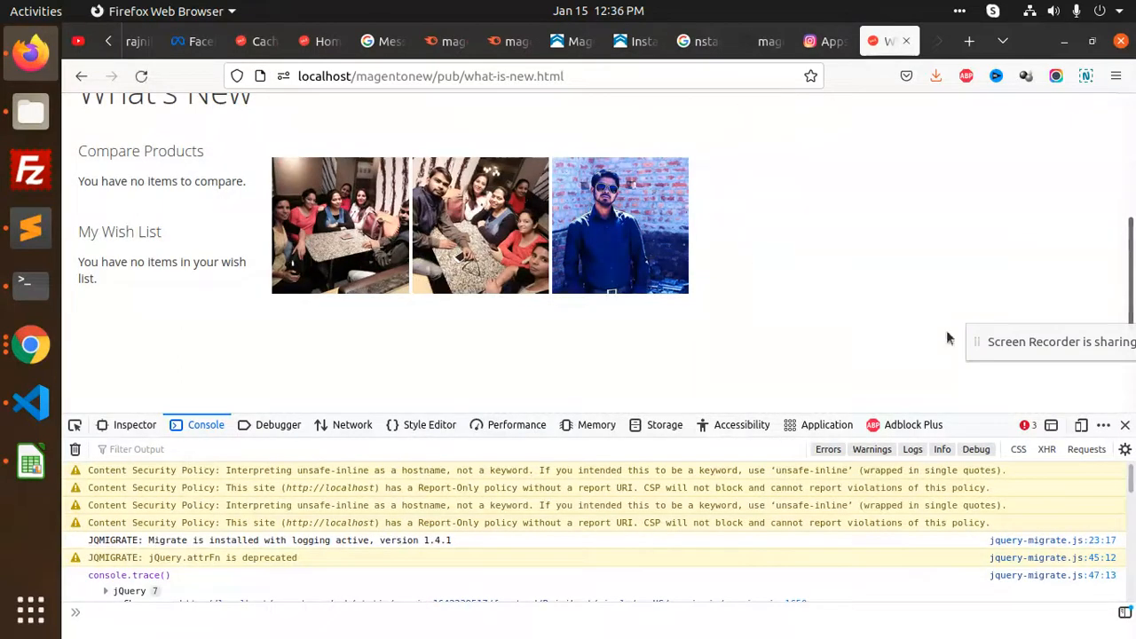
key("F12")
scroll(565, 395, "up", 5)
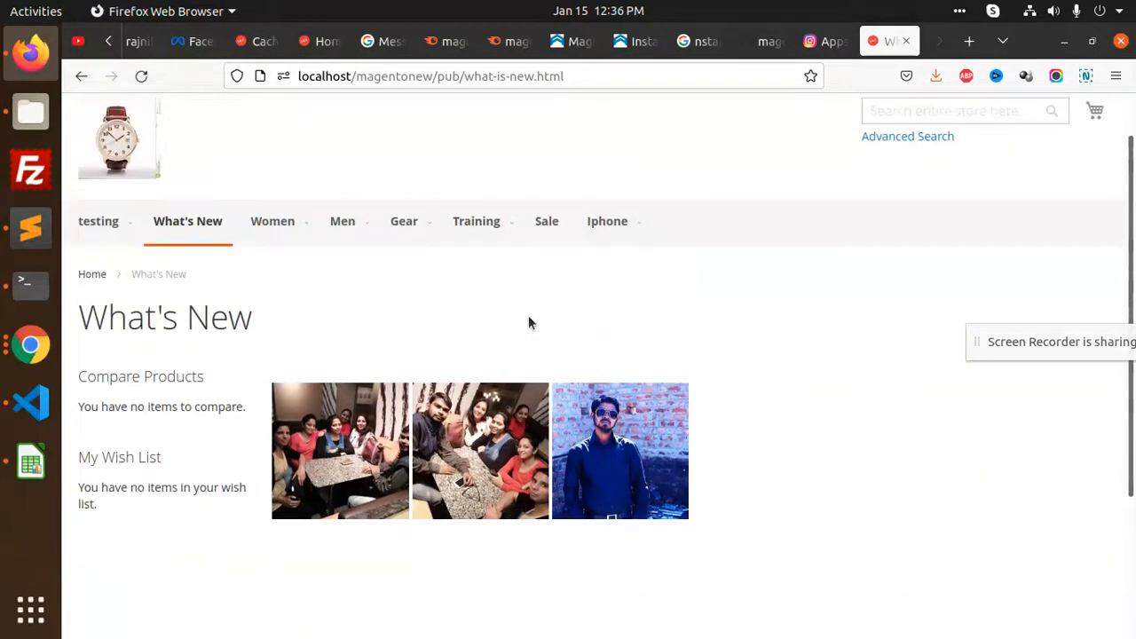
Open the Women category page and scroll down to its footer
left_click(301, 227)
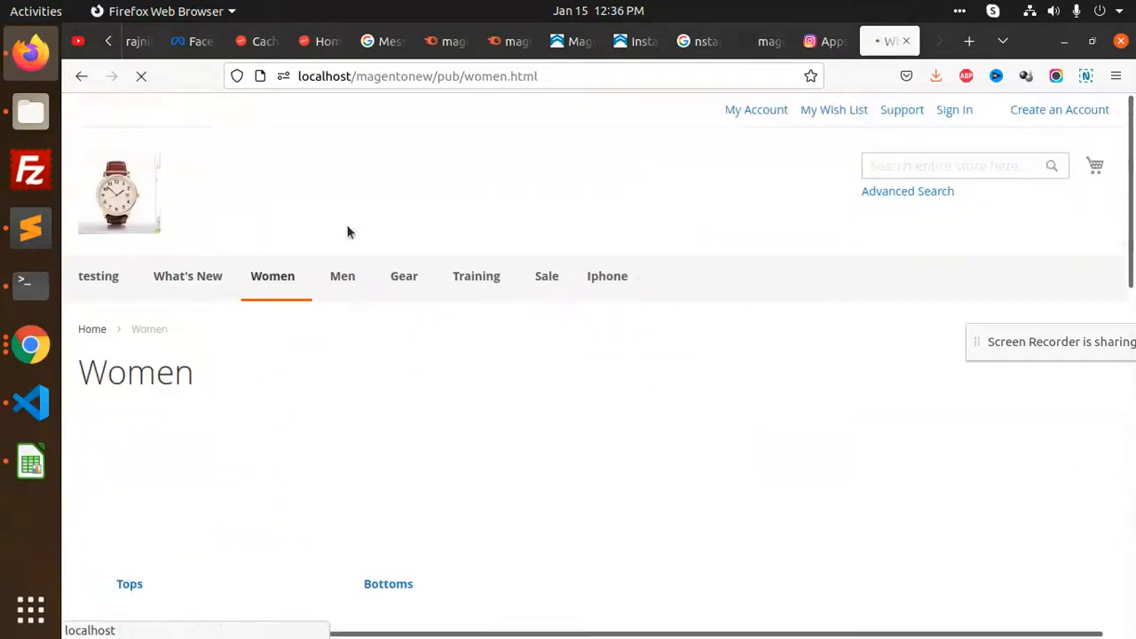
scroll(561, 306, "down", 10)
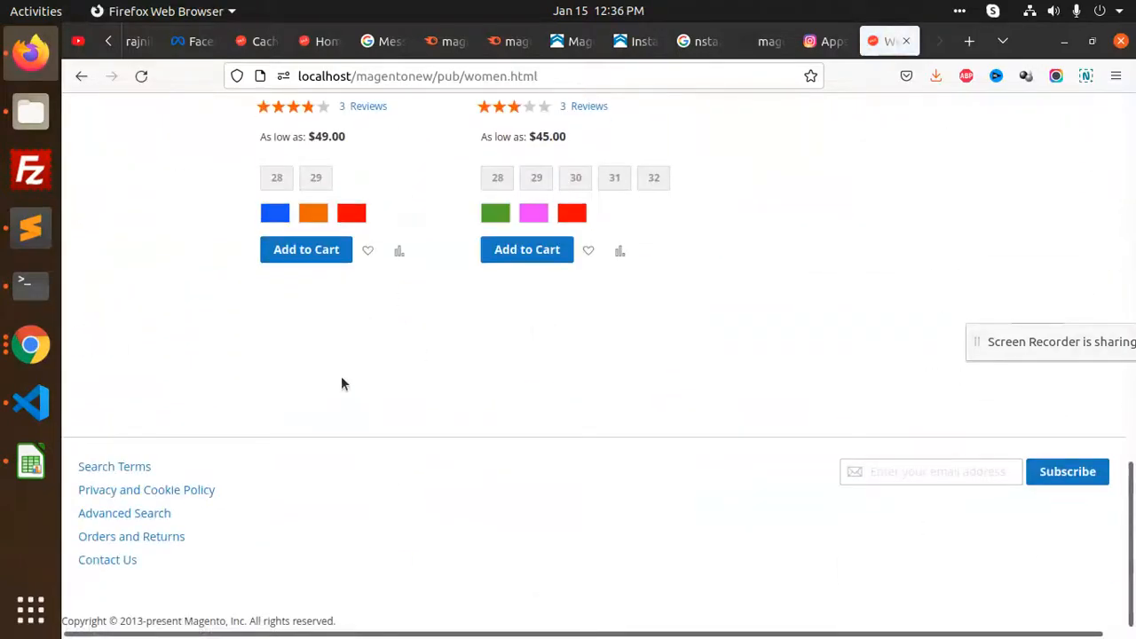
scroll(358, 360, "up", 6)
scroll(482, 284, "up", 6)
mouse_move(611, 281)
scroll(464, 355, "down", 10)
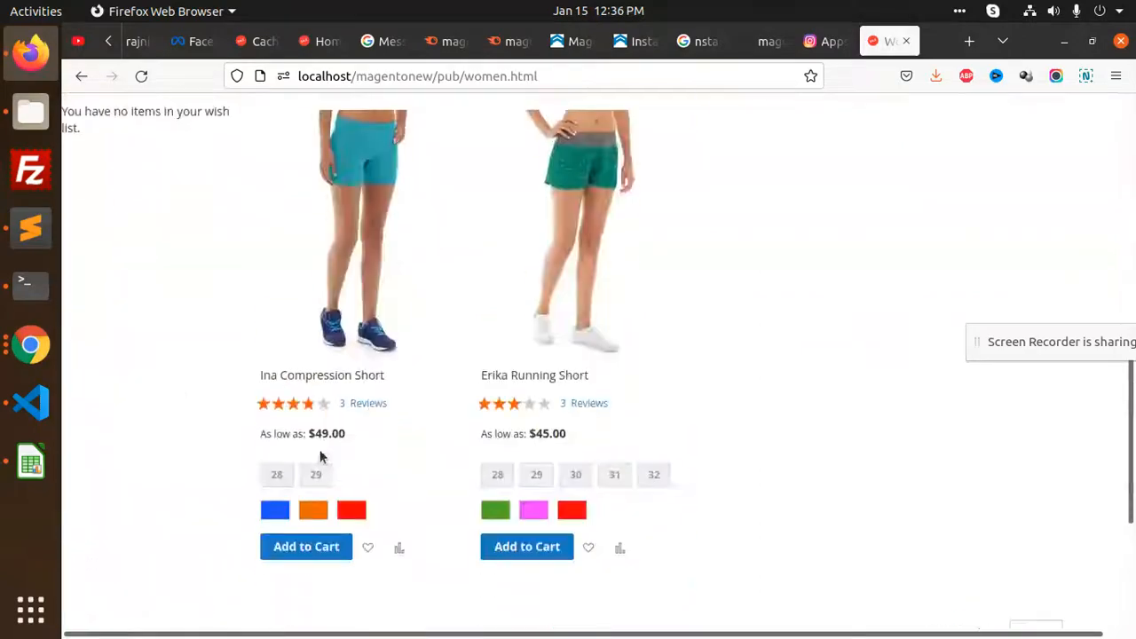
Open Contact Us and confirm the three Instagram photos appear above the Write Us form
left_click(110, 560)
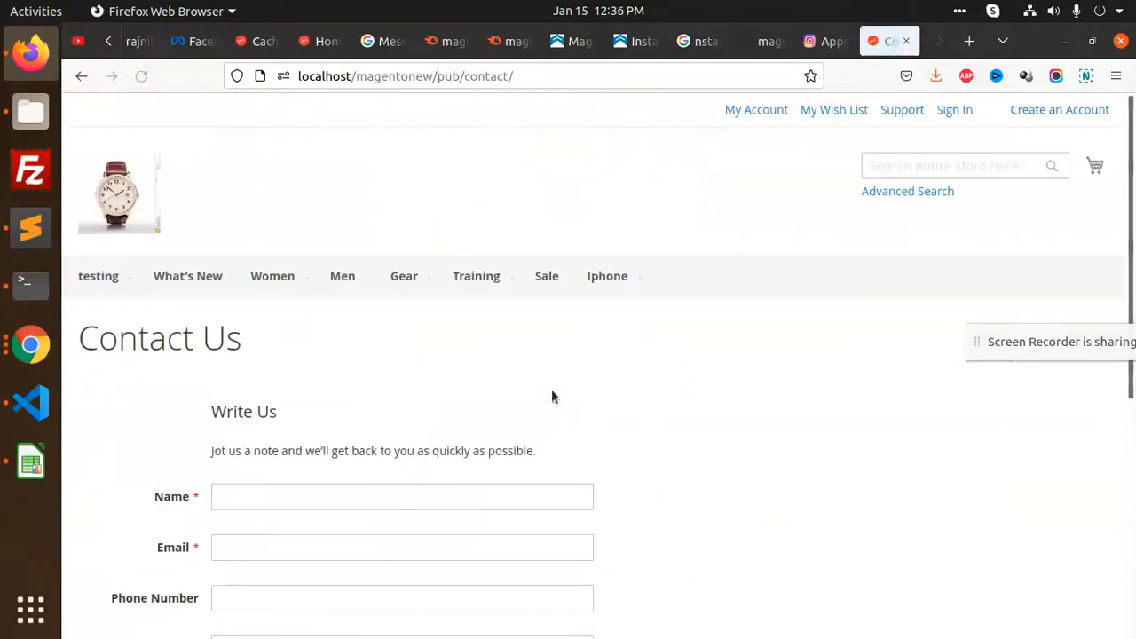
scroll(533, 400, "down", 5)
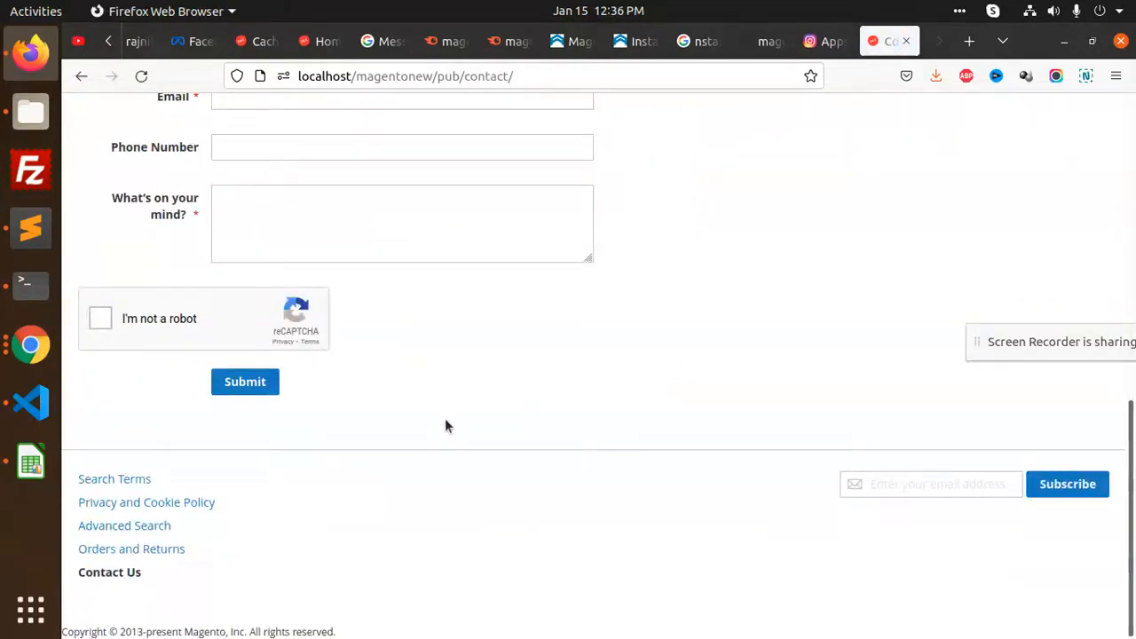
scroll(444, 418, "up", 8)
scroll(460, 381, "down", 3)
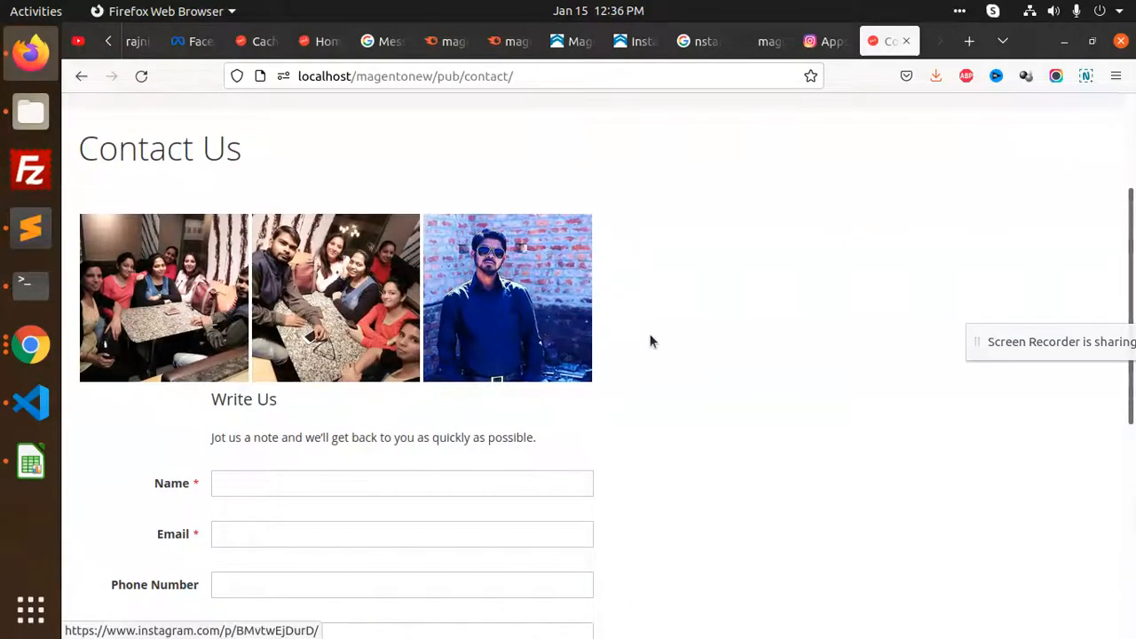
scroll(650, 342, "up", 3)
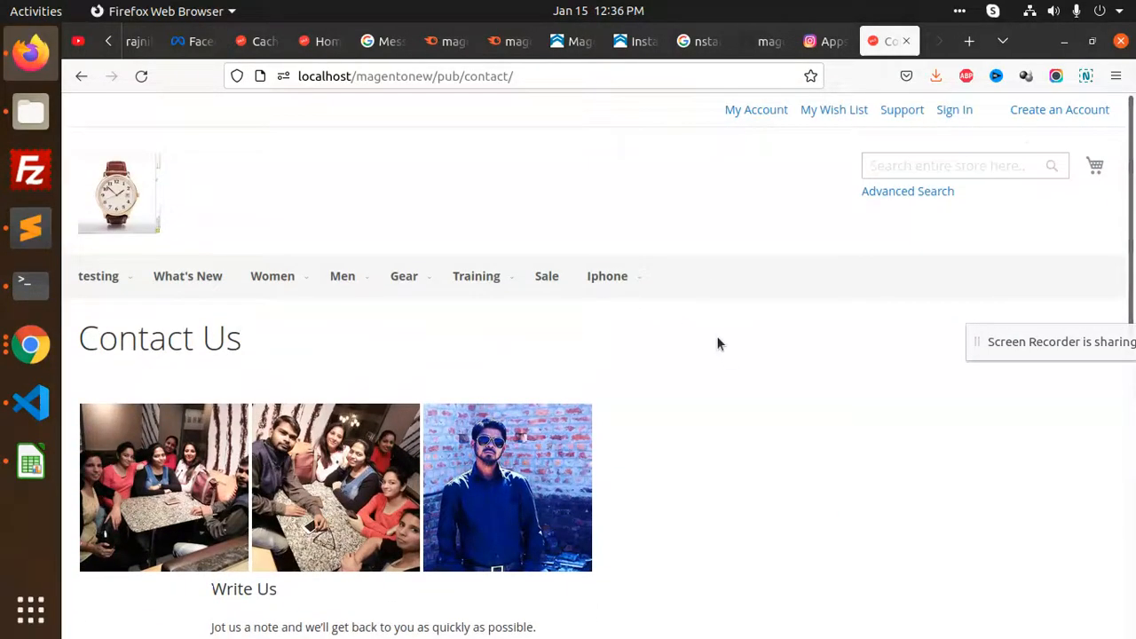
scroll(627, 331, "down", 2)
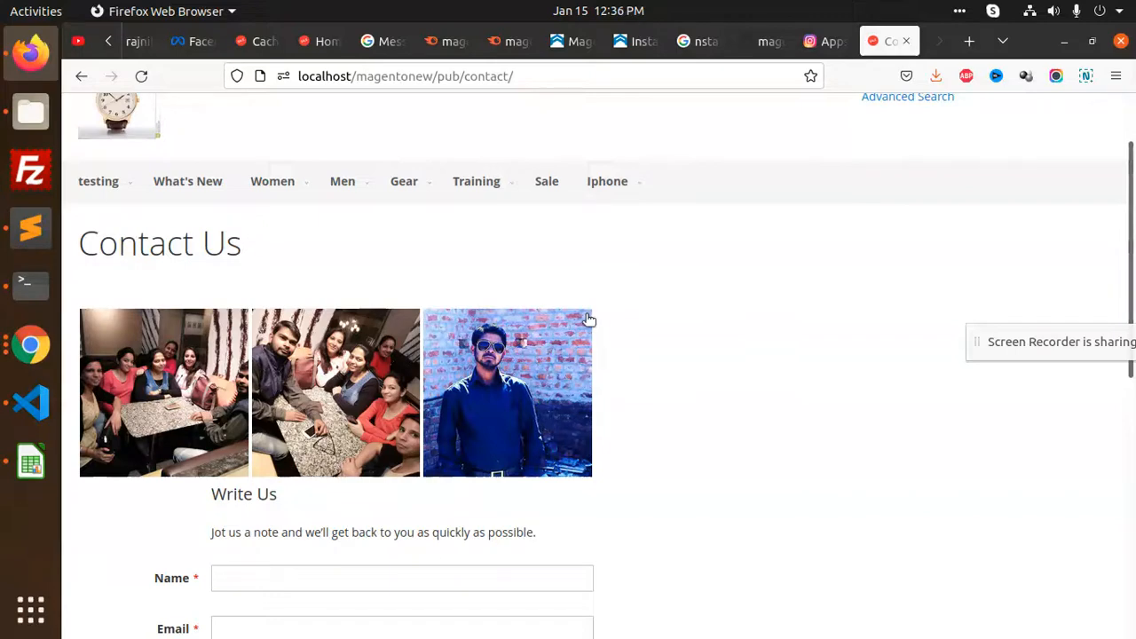
double_click(109, 43)
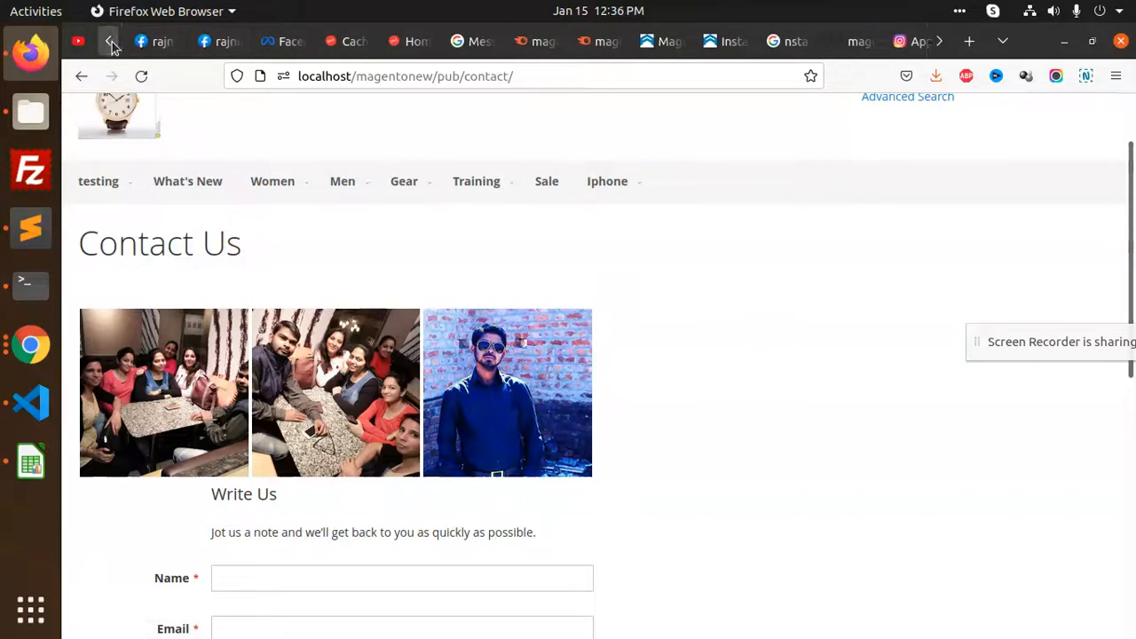
Go to Stores > Configuration > Mageplaza Extensions > Instagram Feed settings
left_click(533, 41)
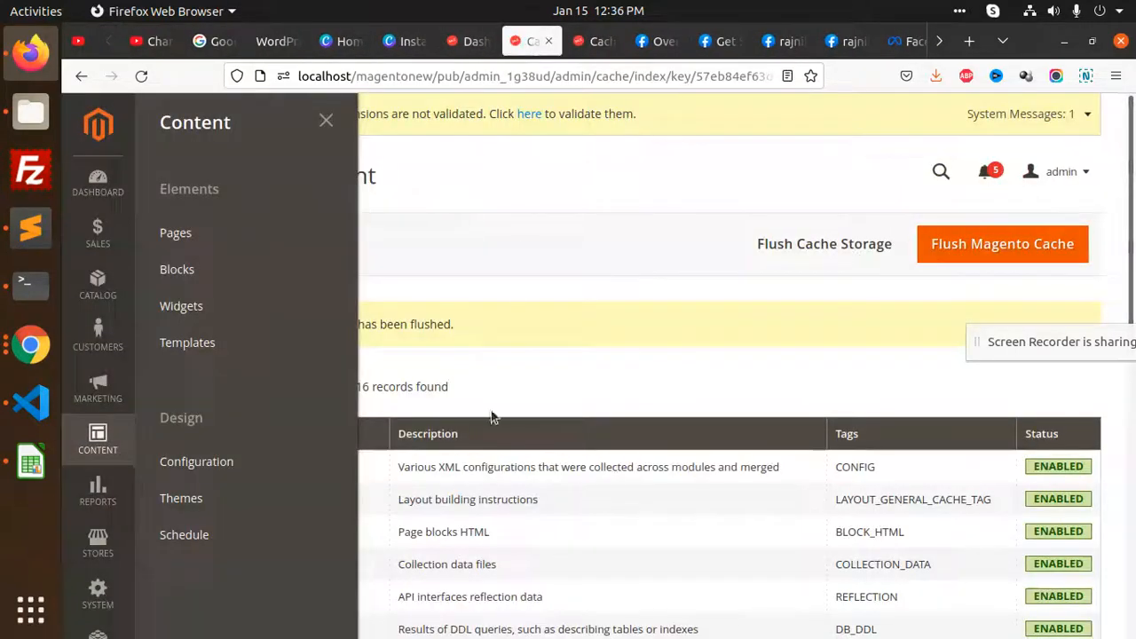
left_click(104, 549)
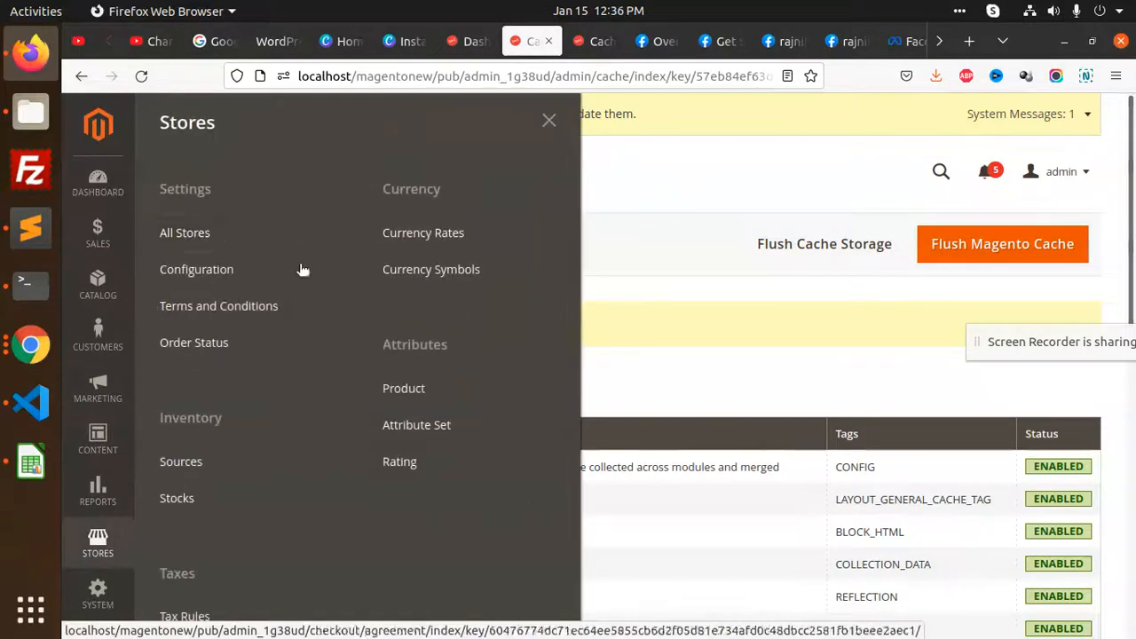
left_click(288, 255)
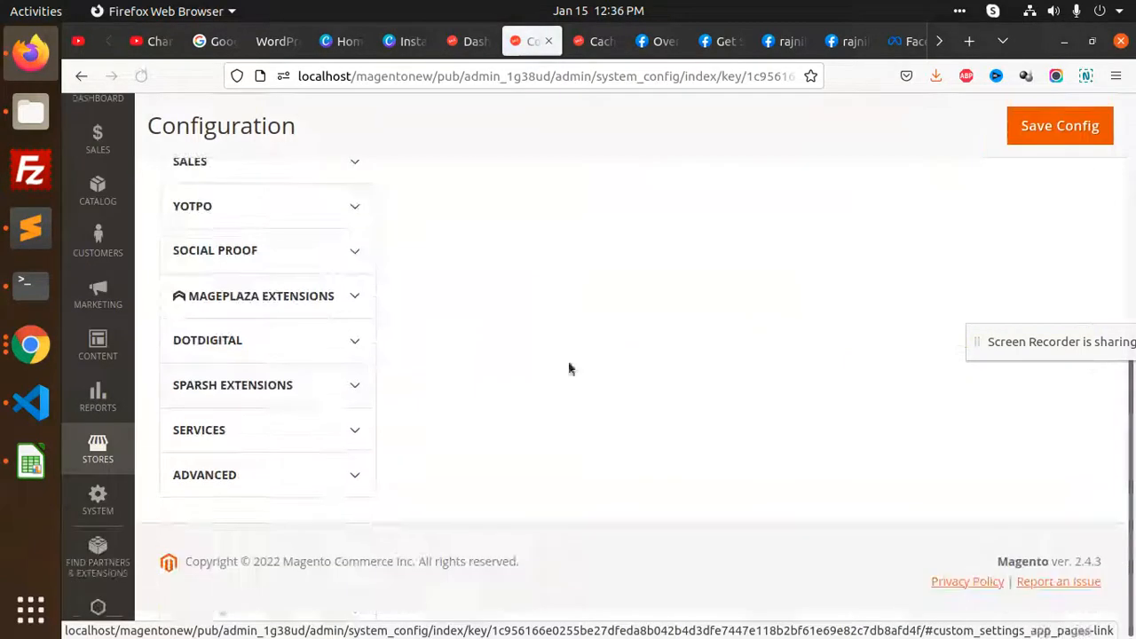
left_click(330, 296)
left_click(240, 352)
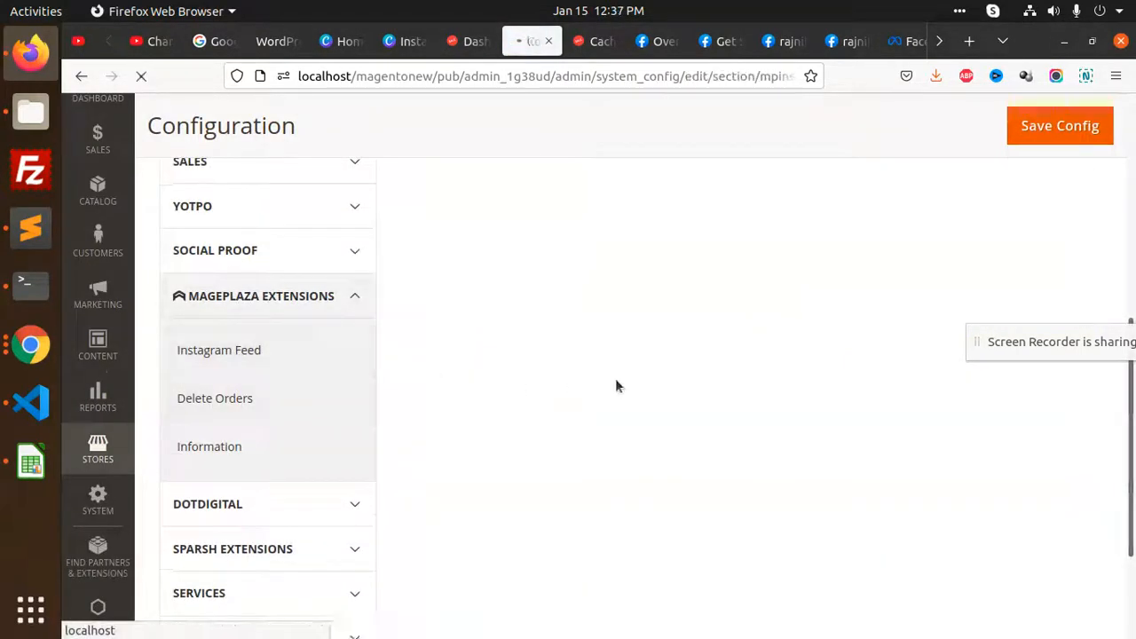
scroll(768, 371, "down", 6)
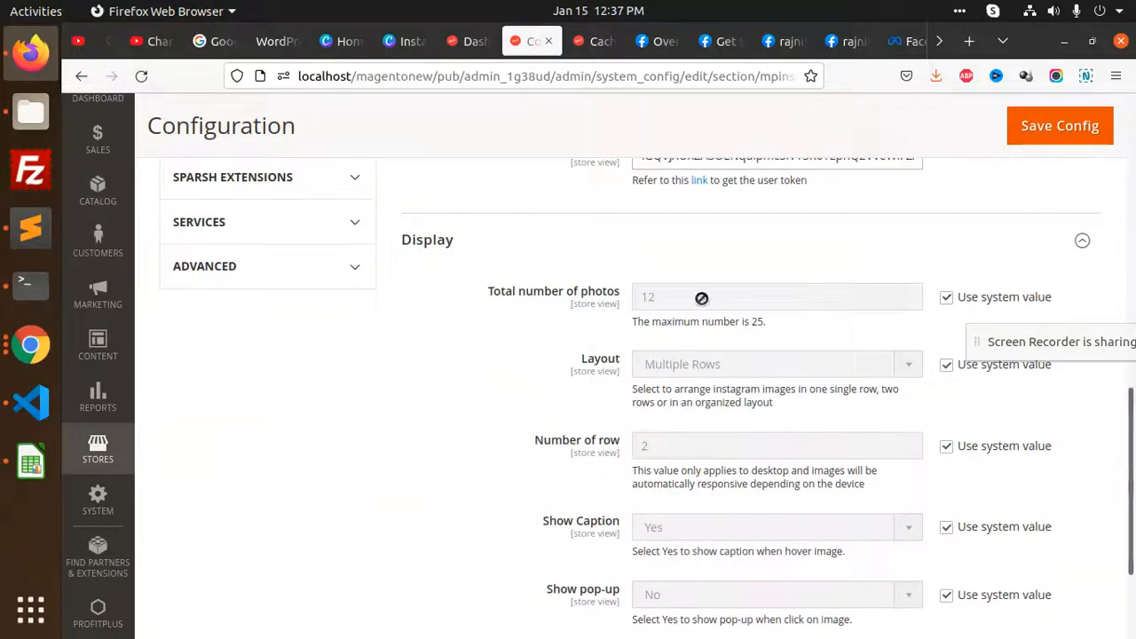
scroll(623, 336, "down", 3)
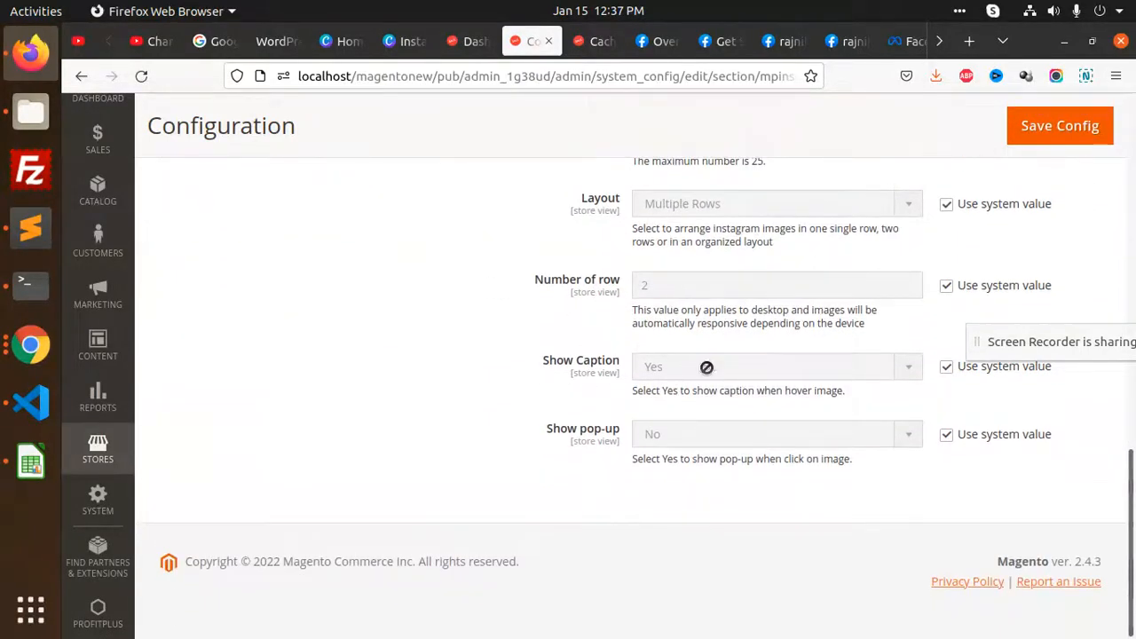
Set Show pop-up to Yes, keep Layout as Multiple Rows, and save the configuration
left_click(946, 435)
left_click(760, 437)
left_click(680, 459)
scroll(743, 409, "up", 3)
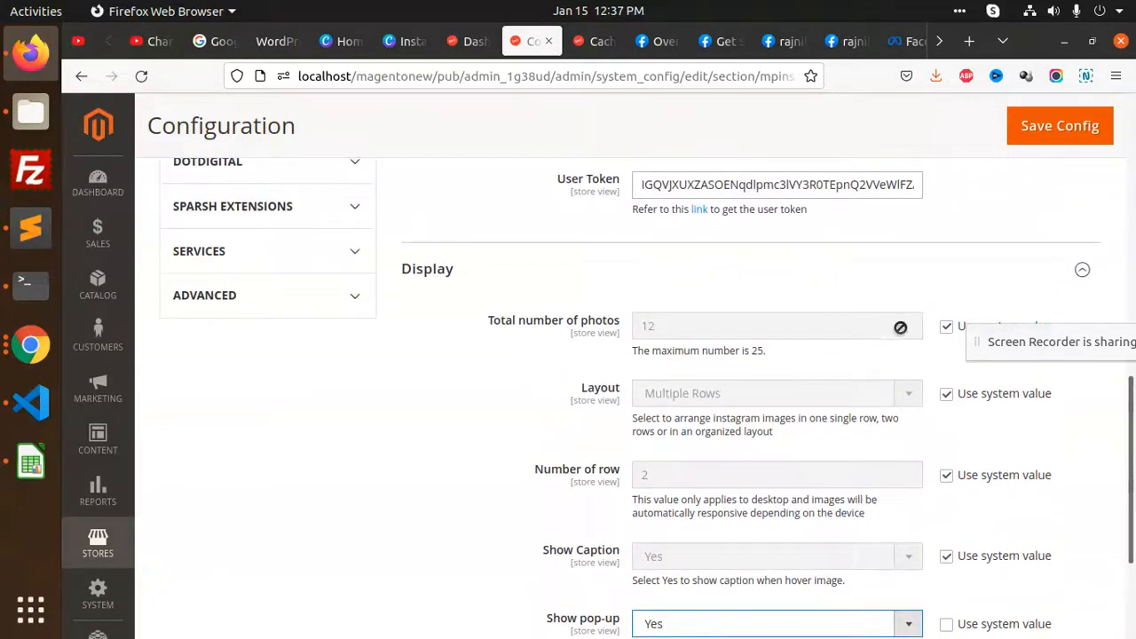
left_click(947, 393)
left_click(823, 396)
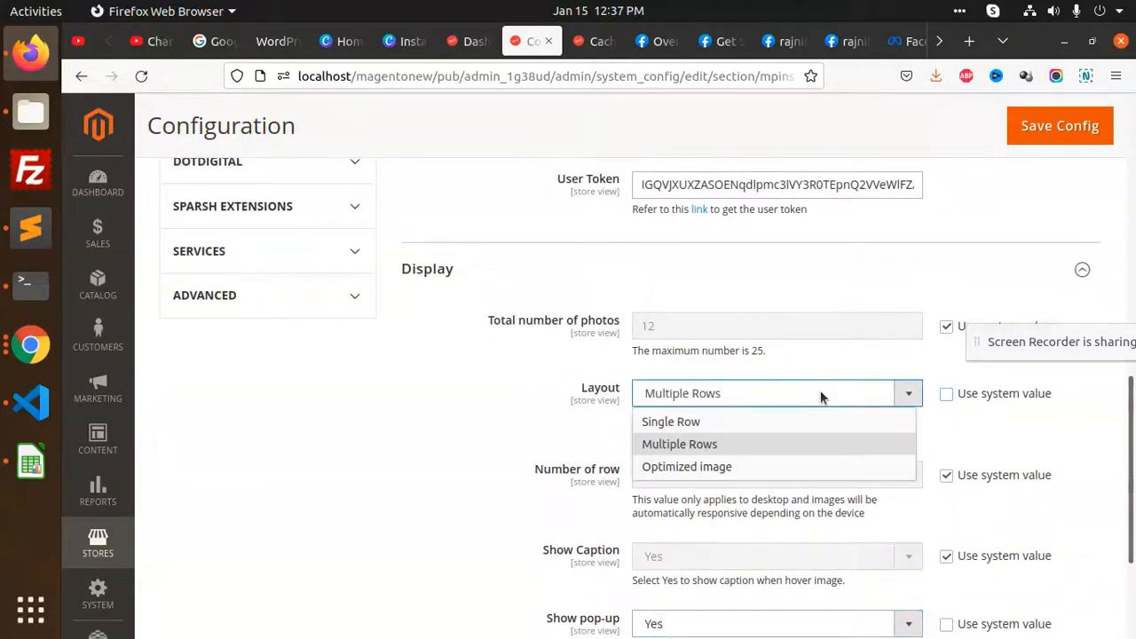
left_click(533, 445)
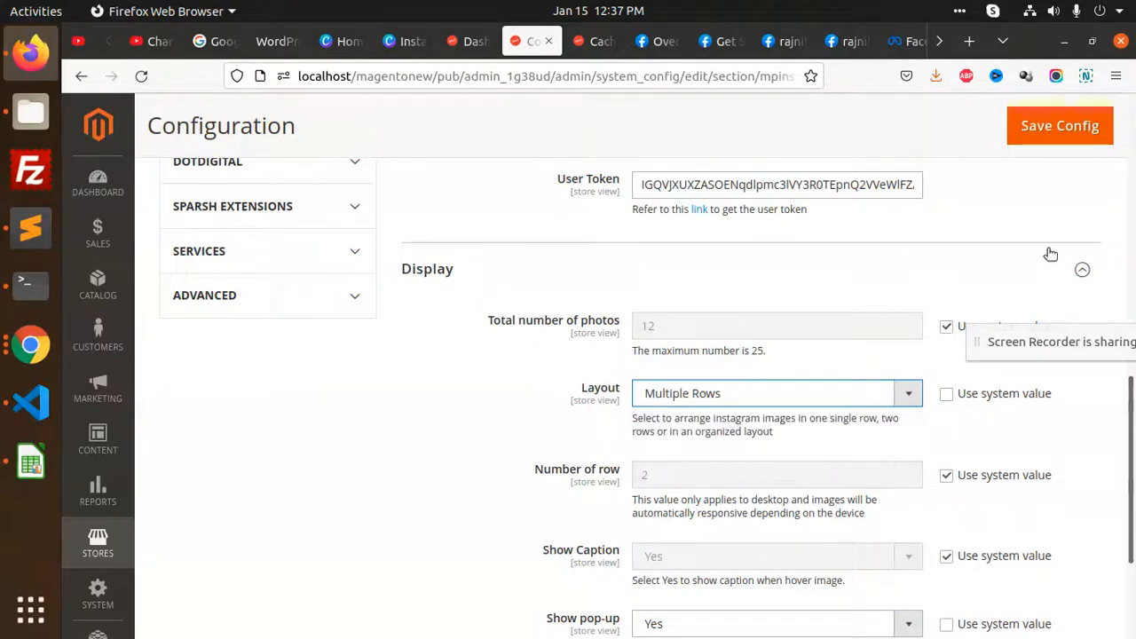
left_click(1056, 130)
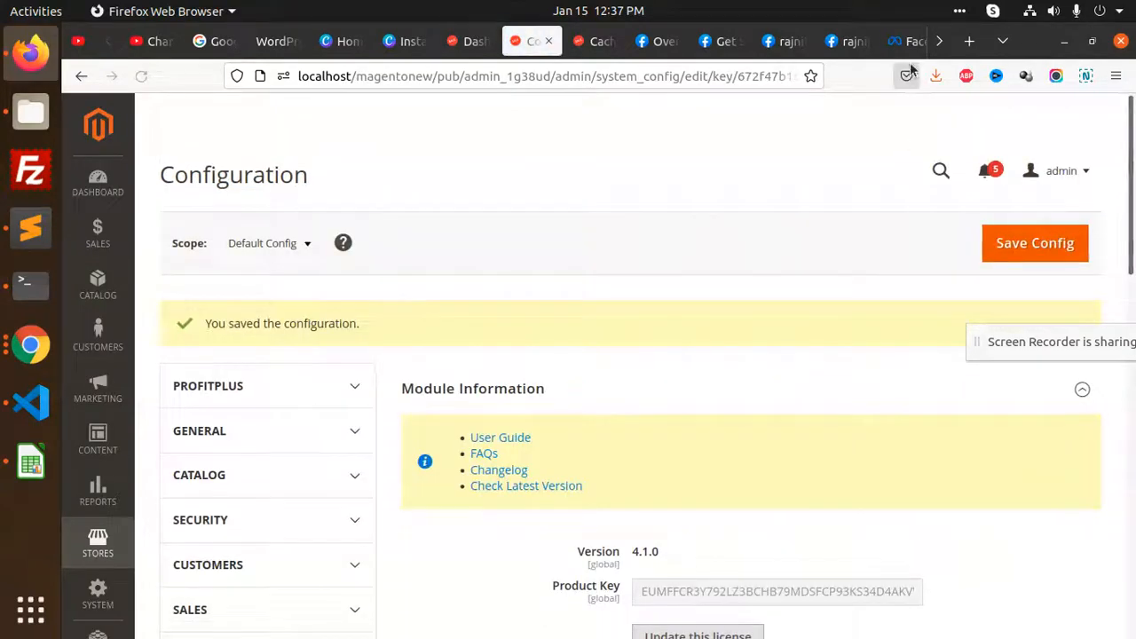
Flush the cache and reload the storefront Contact Us page
left_click(748, 115)
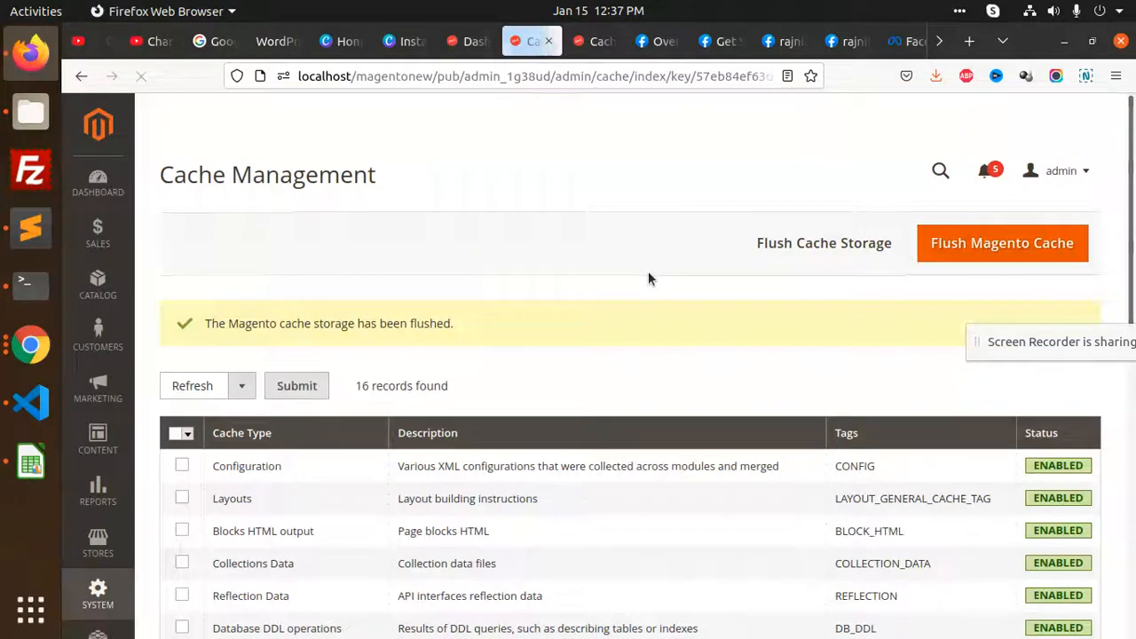
left_click(938, 46)
left_click(898, 42)
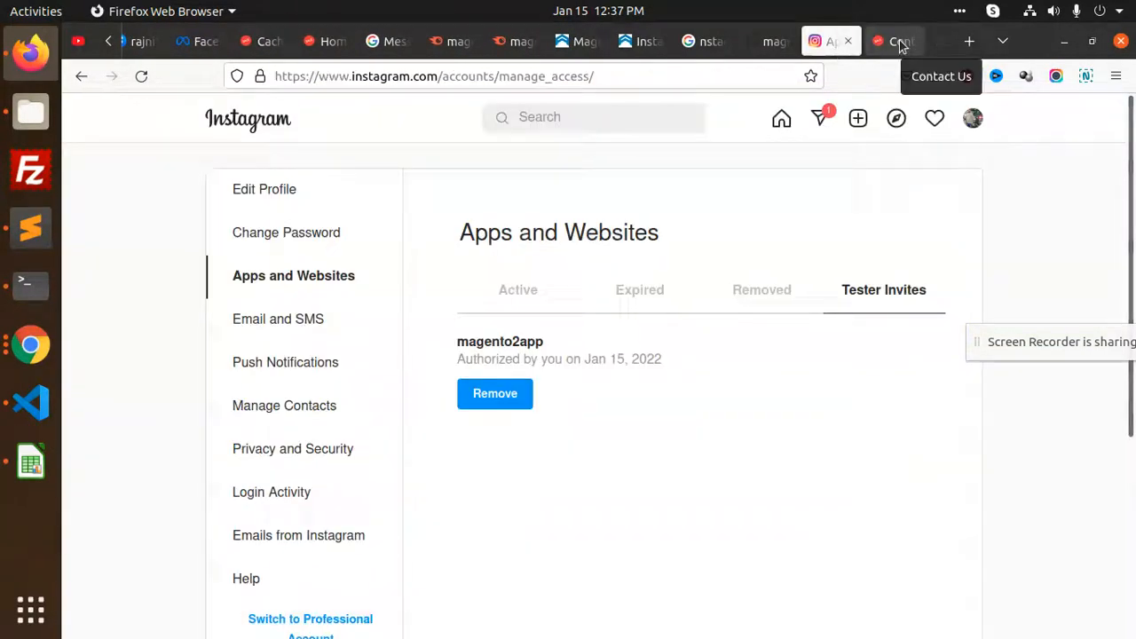
left_click(898, 43)
left_click(143, 76)
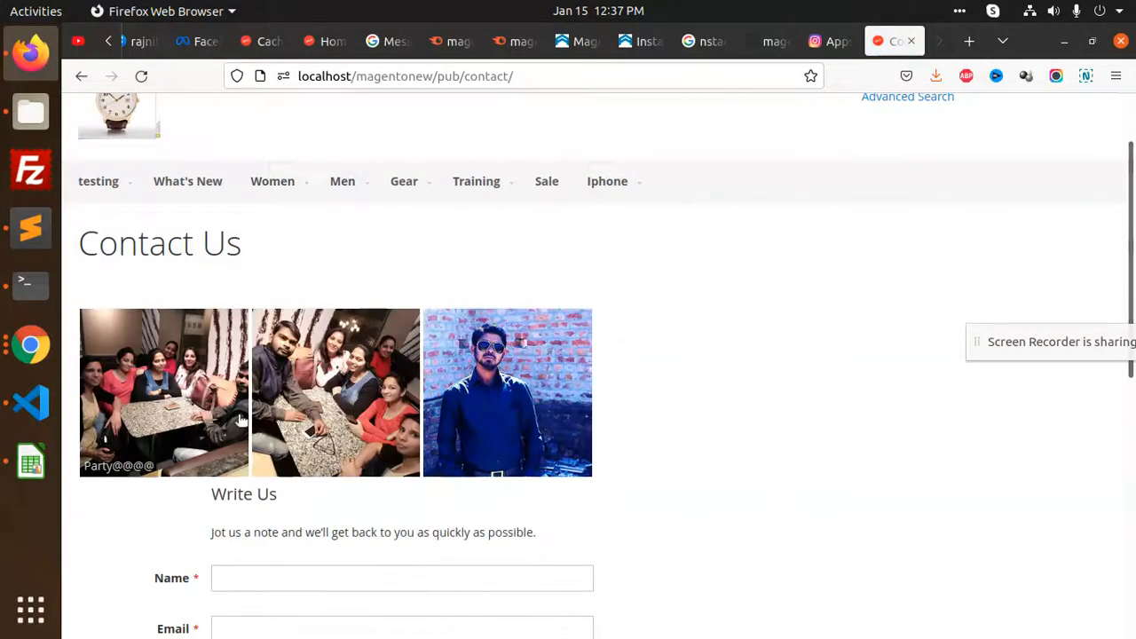
Open the first Instagram photo in the pop-up, step through to the third, and close it
left_click(177, 404)
left_click(1097, 369)
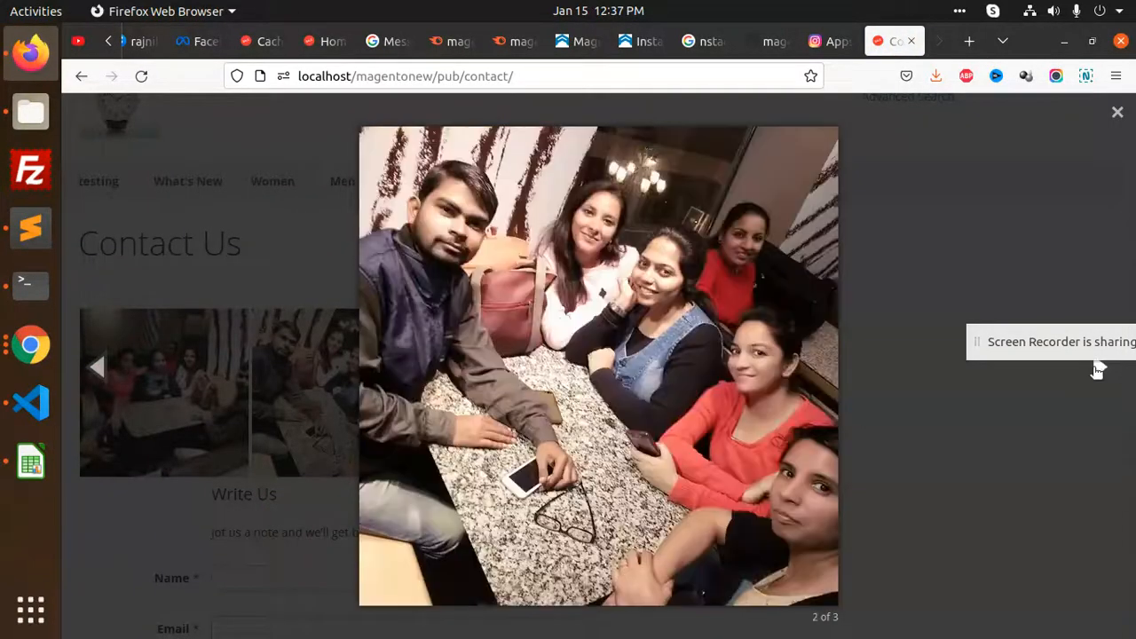
left_click(1097, 369)
left_click(918, 269)
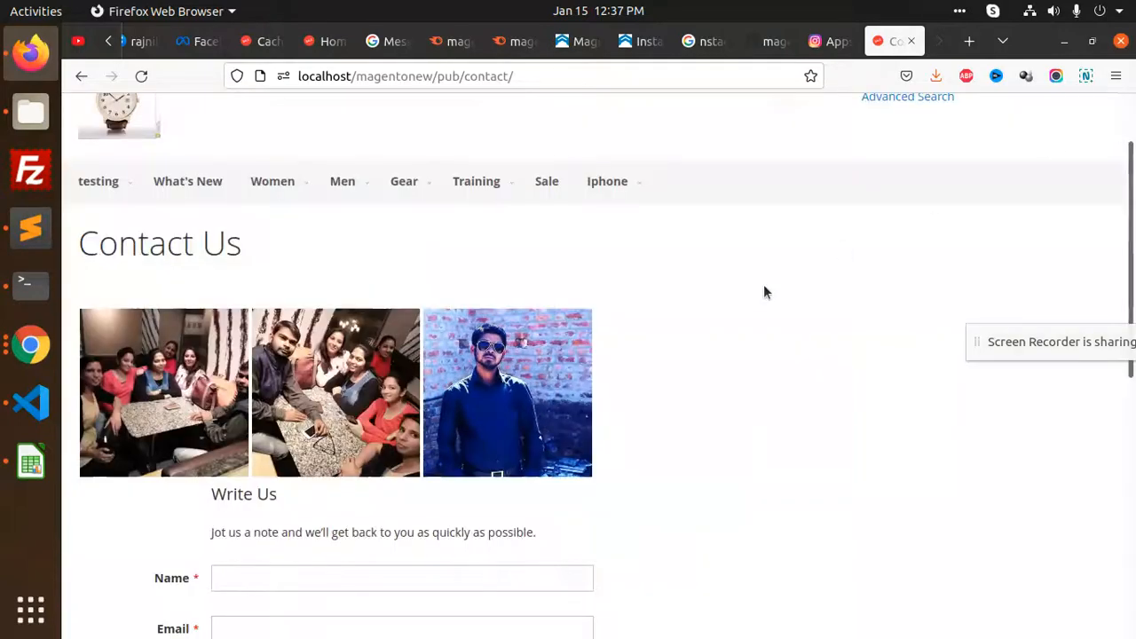